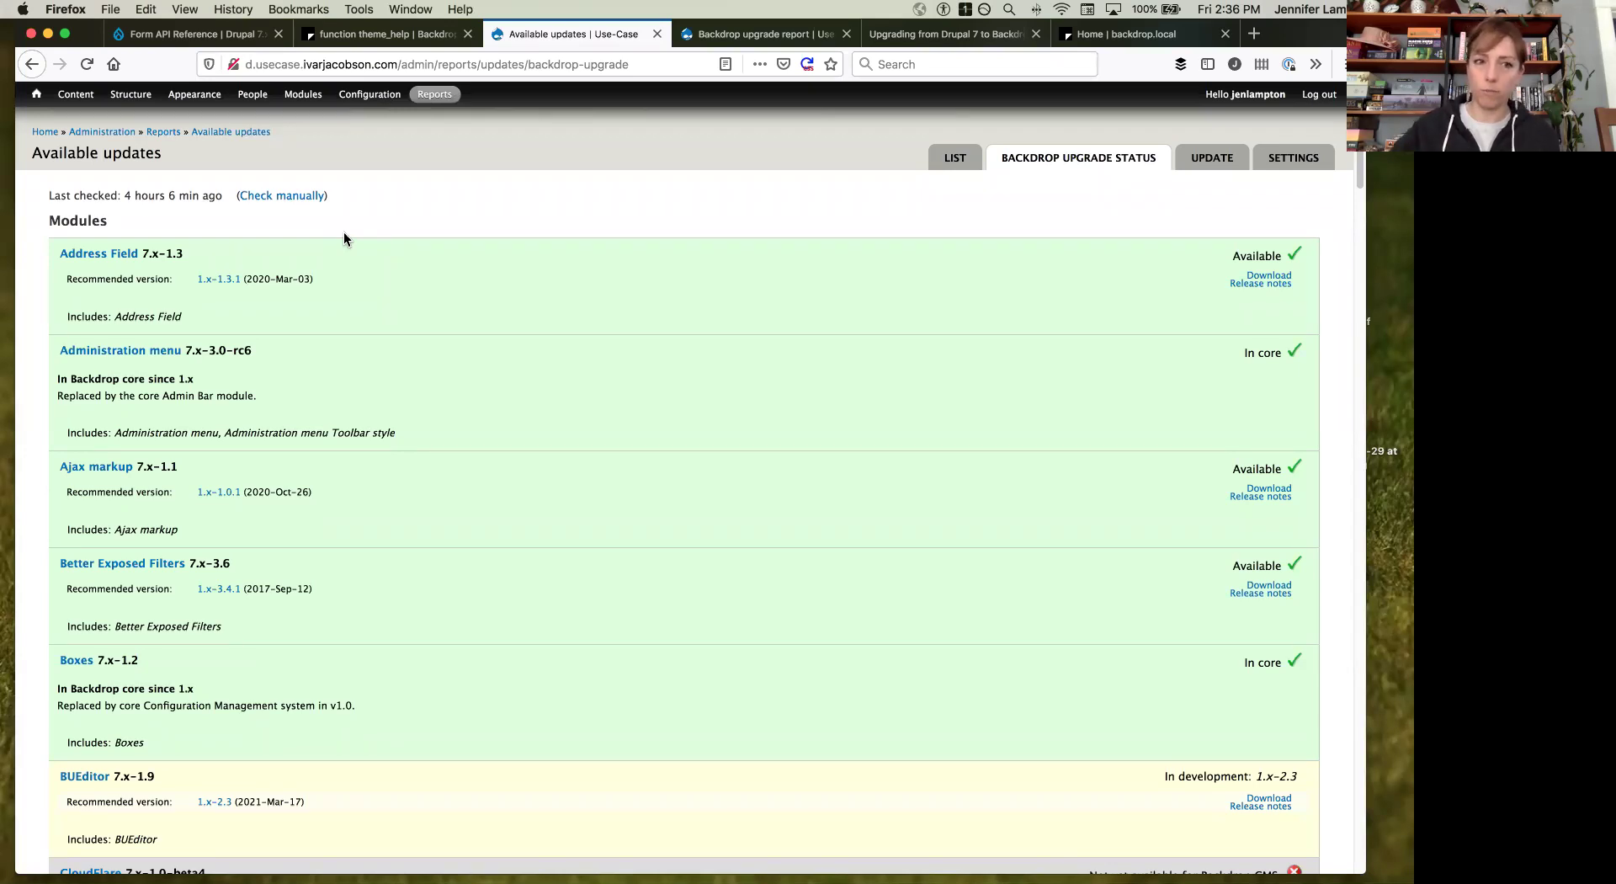
Step: Narrow the browser window so desktop icons show beside the Boxes, BUEditor, CloudFlare and Colorbox report rows
scroll(425, 243, down, 2)
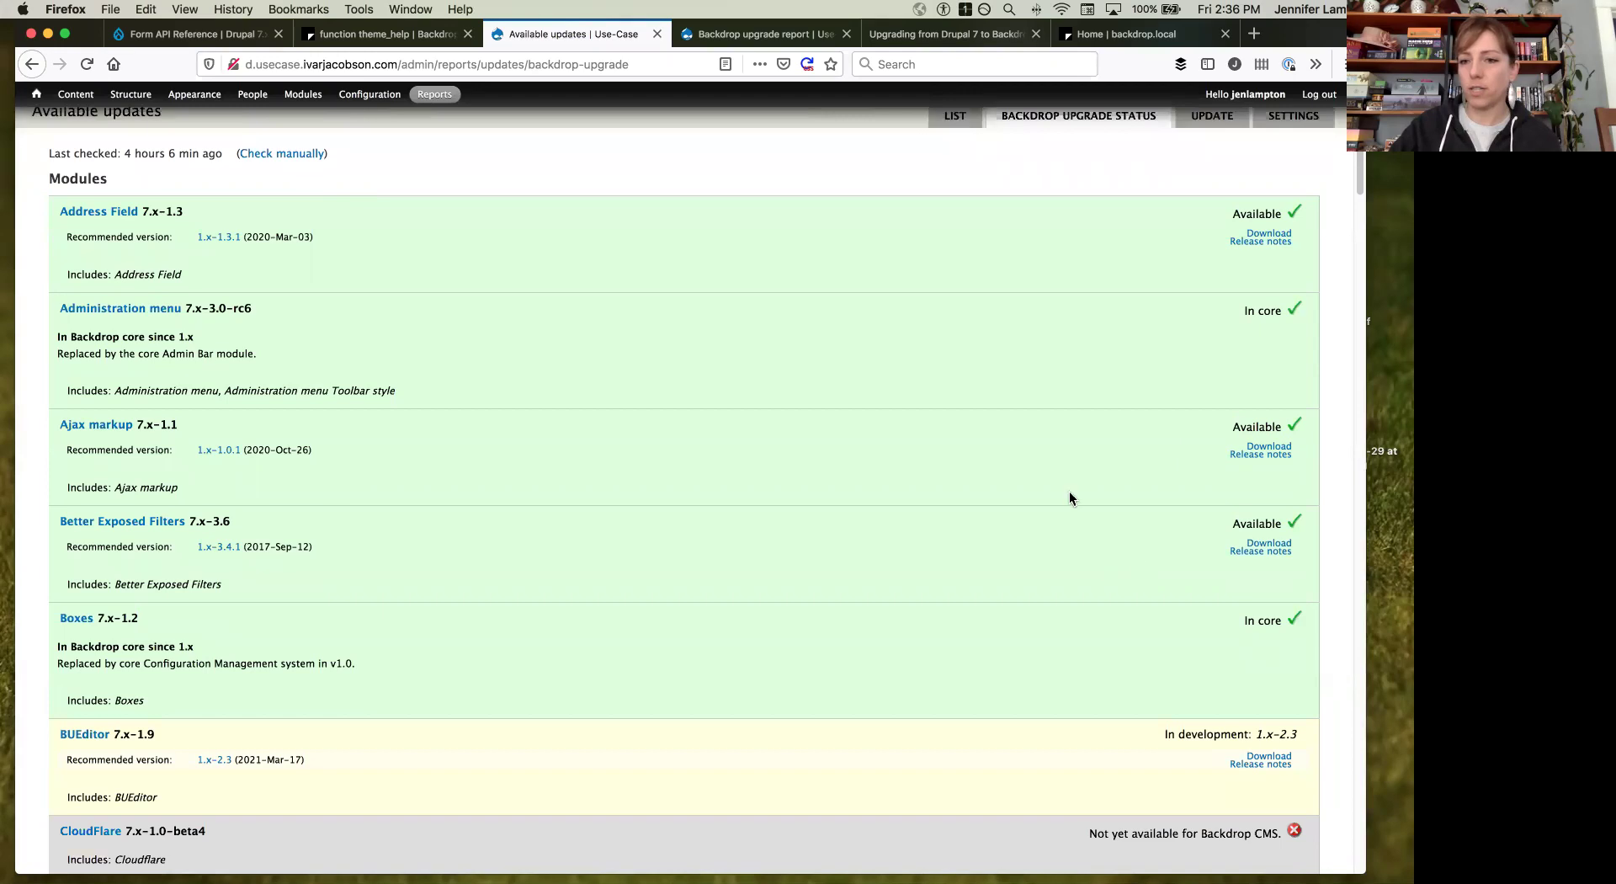
scroll(980, 282, down, 1)
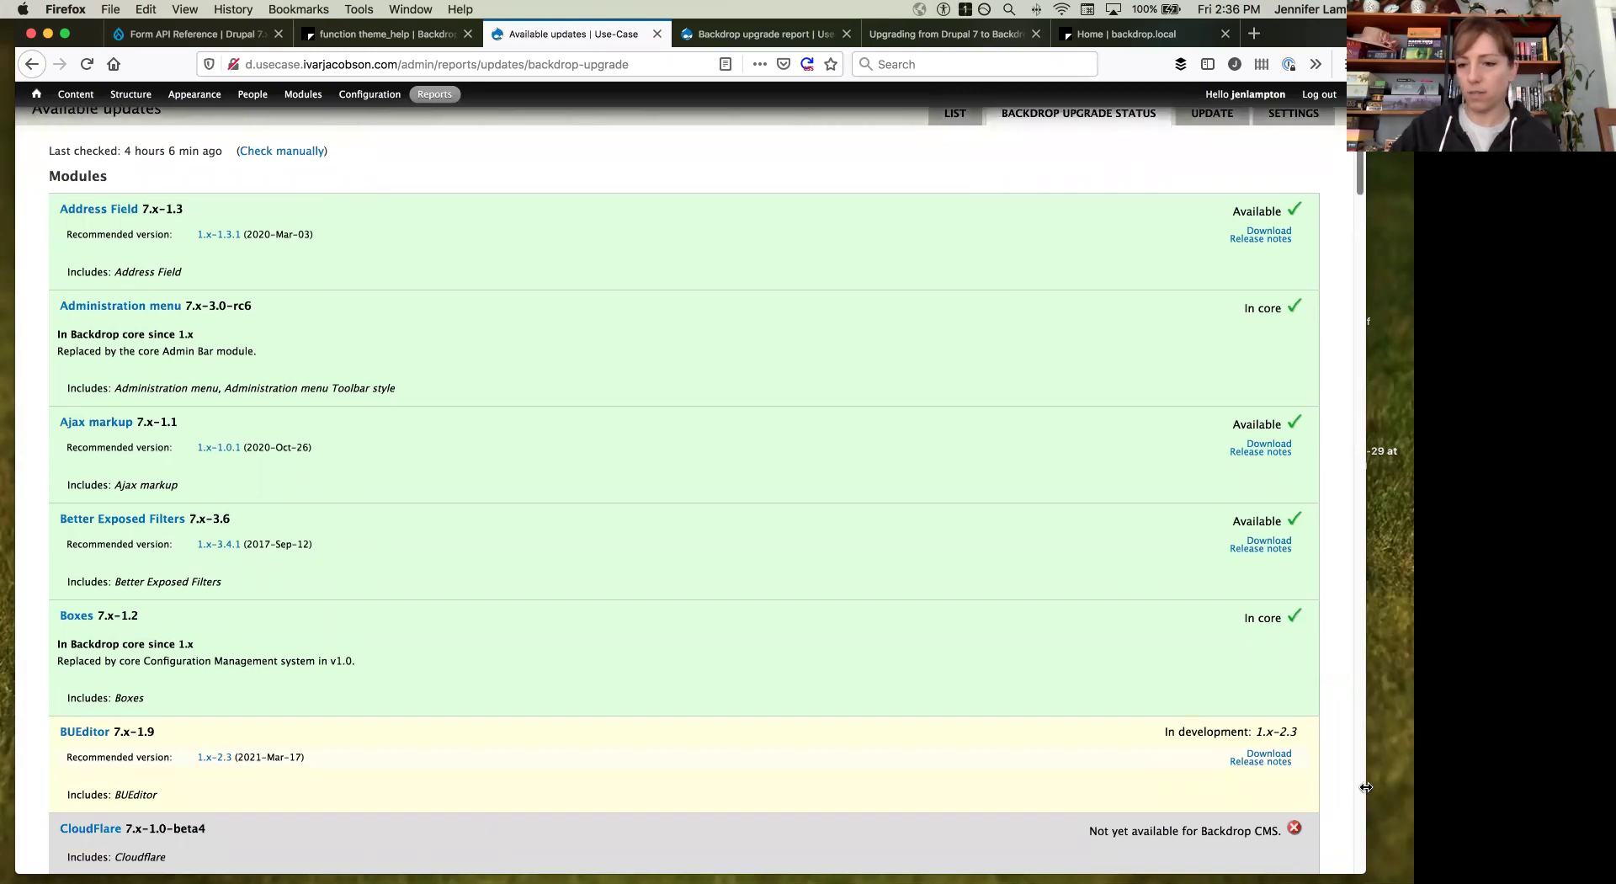
drag(1282, 787, 1207, 782)
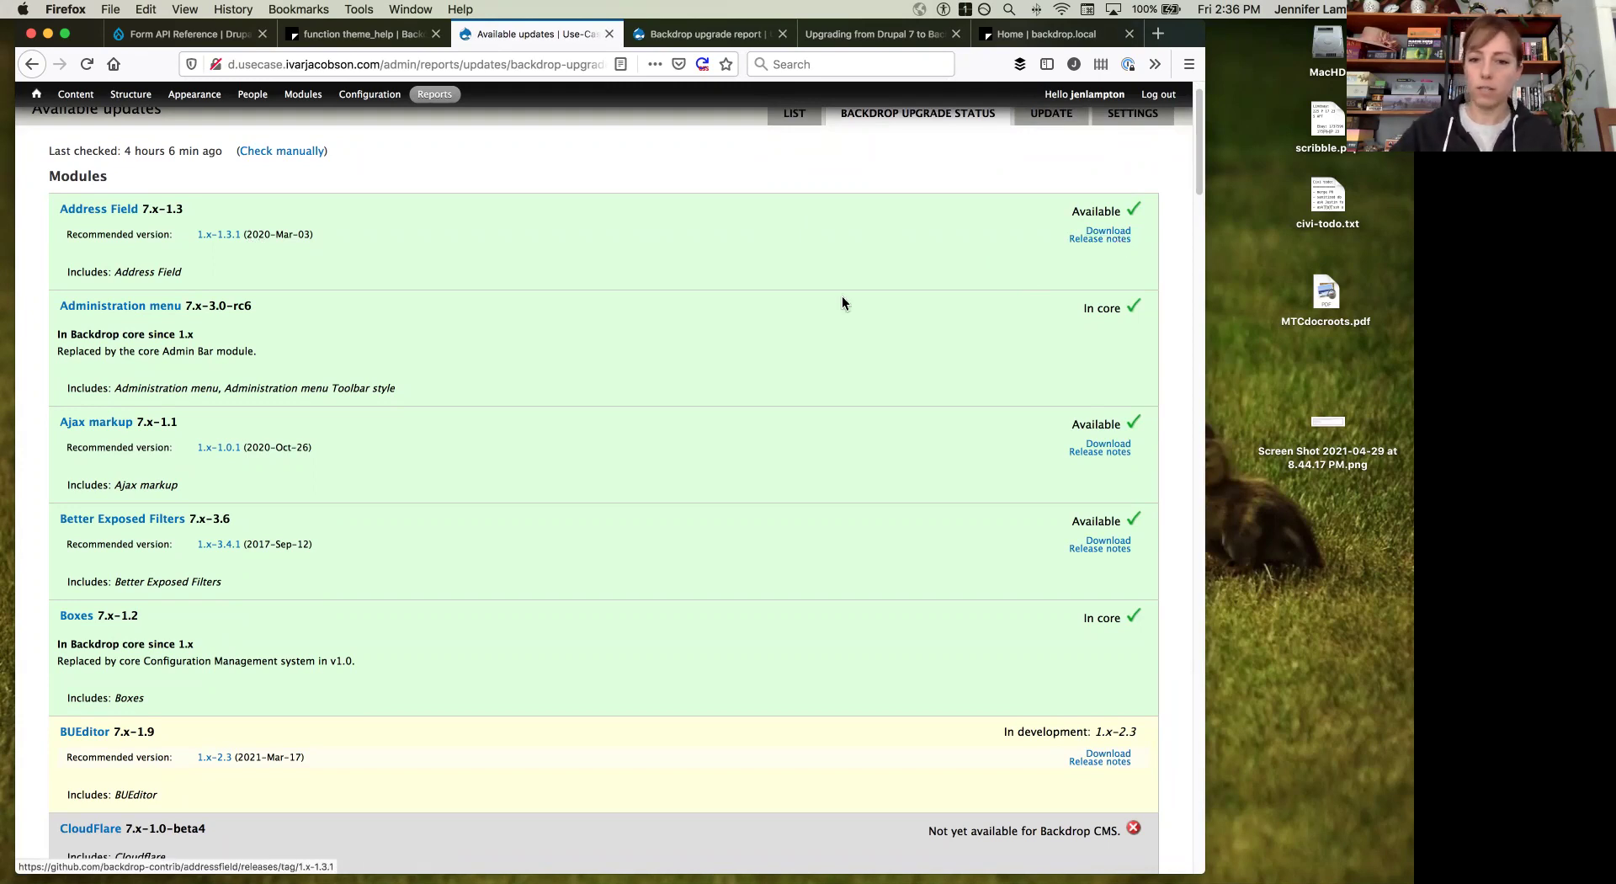
scroll(841, 301, down, 5)
scroll(842, 302, down, 3)
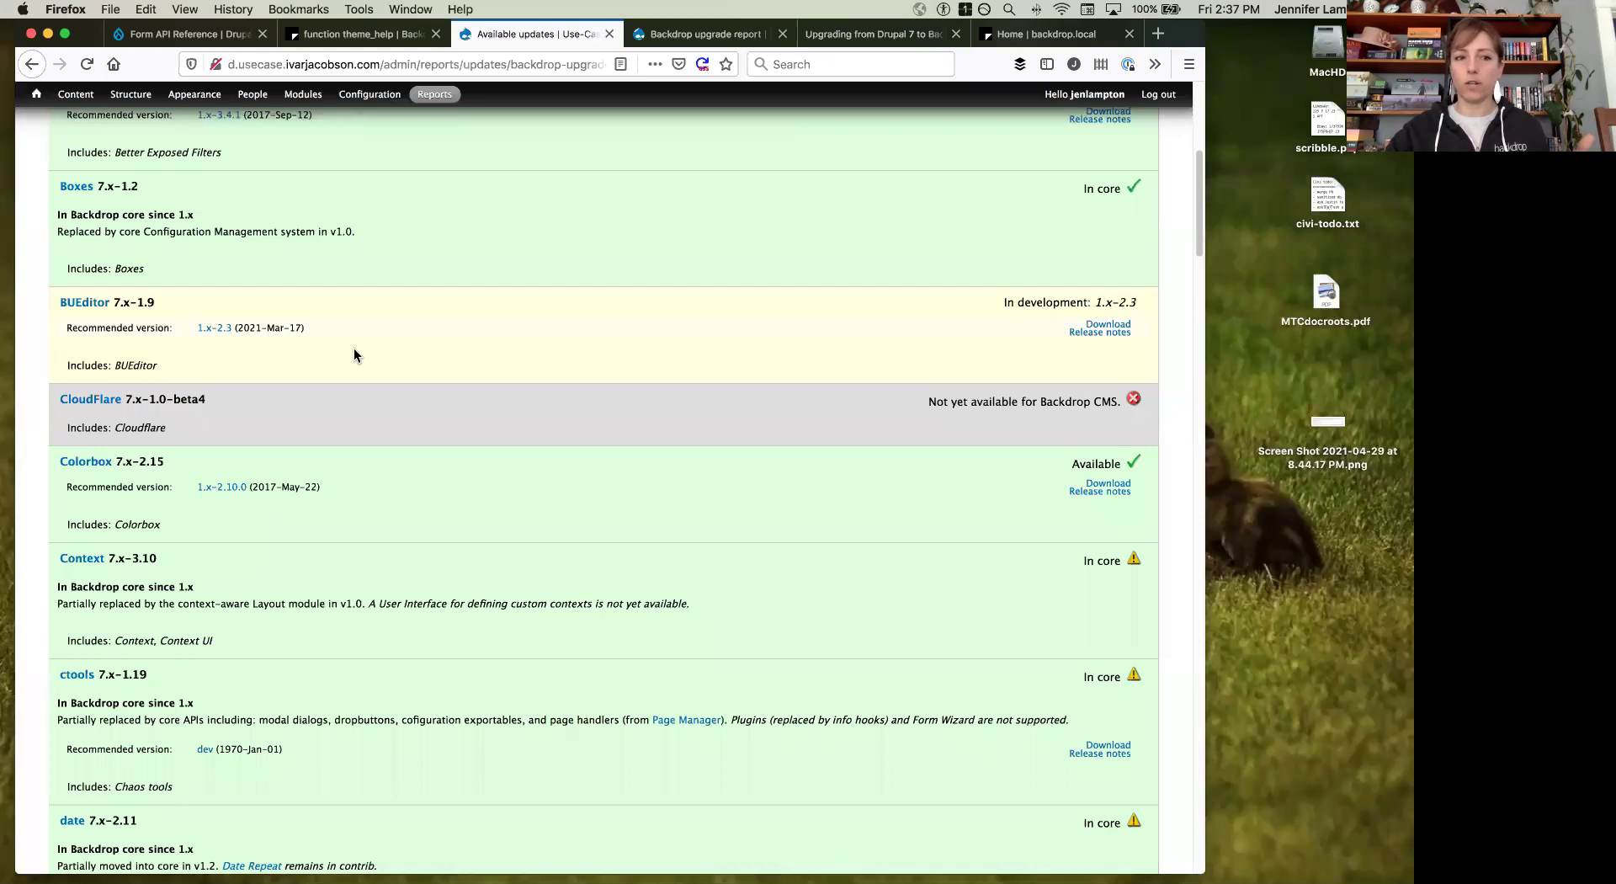
Step: Review the module list, highlight ImageMagick's not-yet-available status, and switch to the Backdrop upgrade report tab
scroll(353, 353, down, 15)
scroll(354, 354, down, 15)
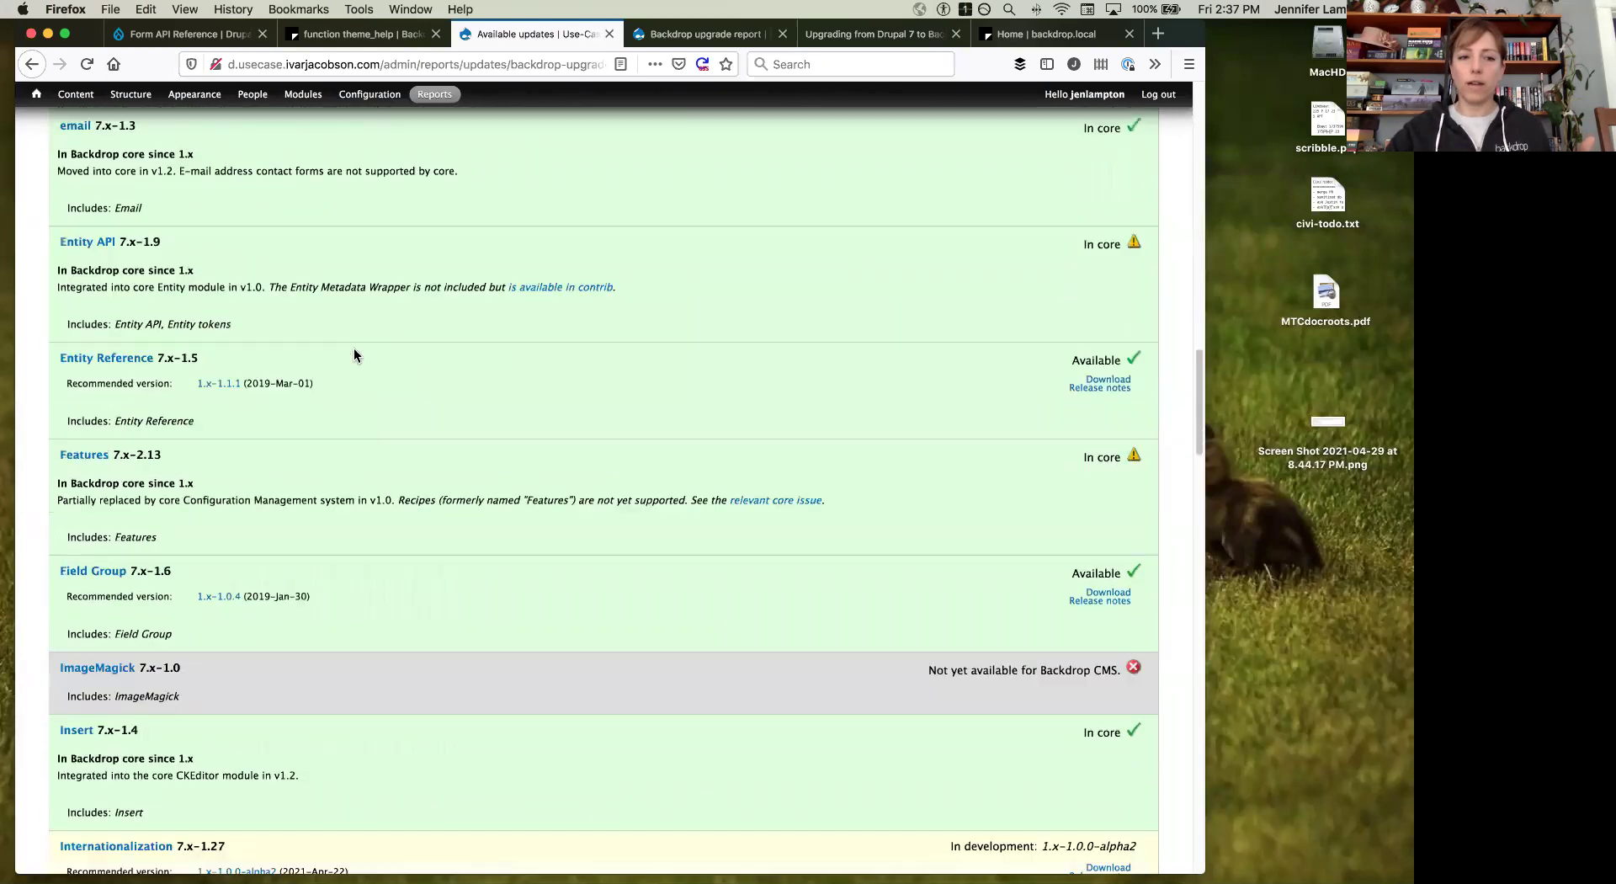
scroll(354, 355, down, 15)
scroll(354, 355, down, 15)
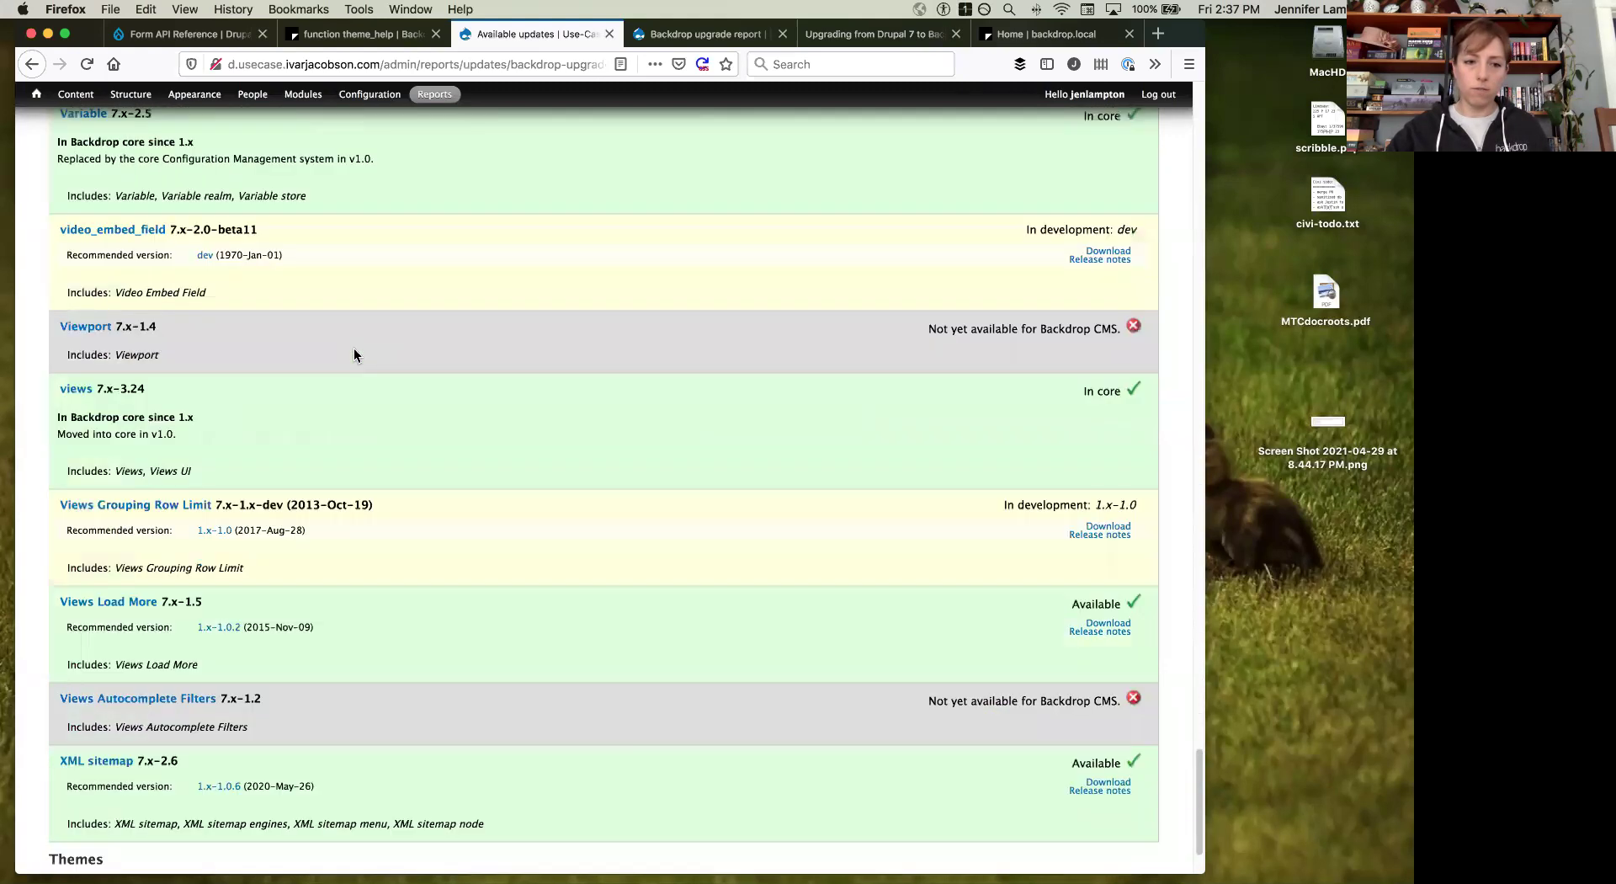
scroll(353, 355, down, 3)
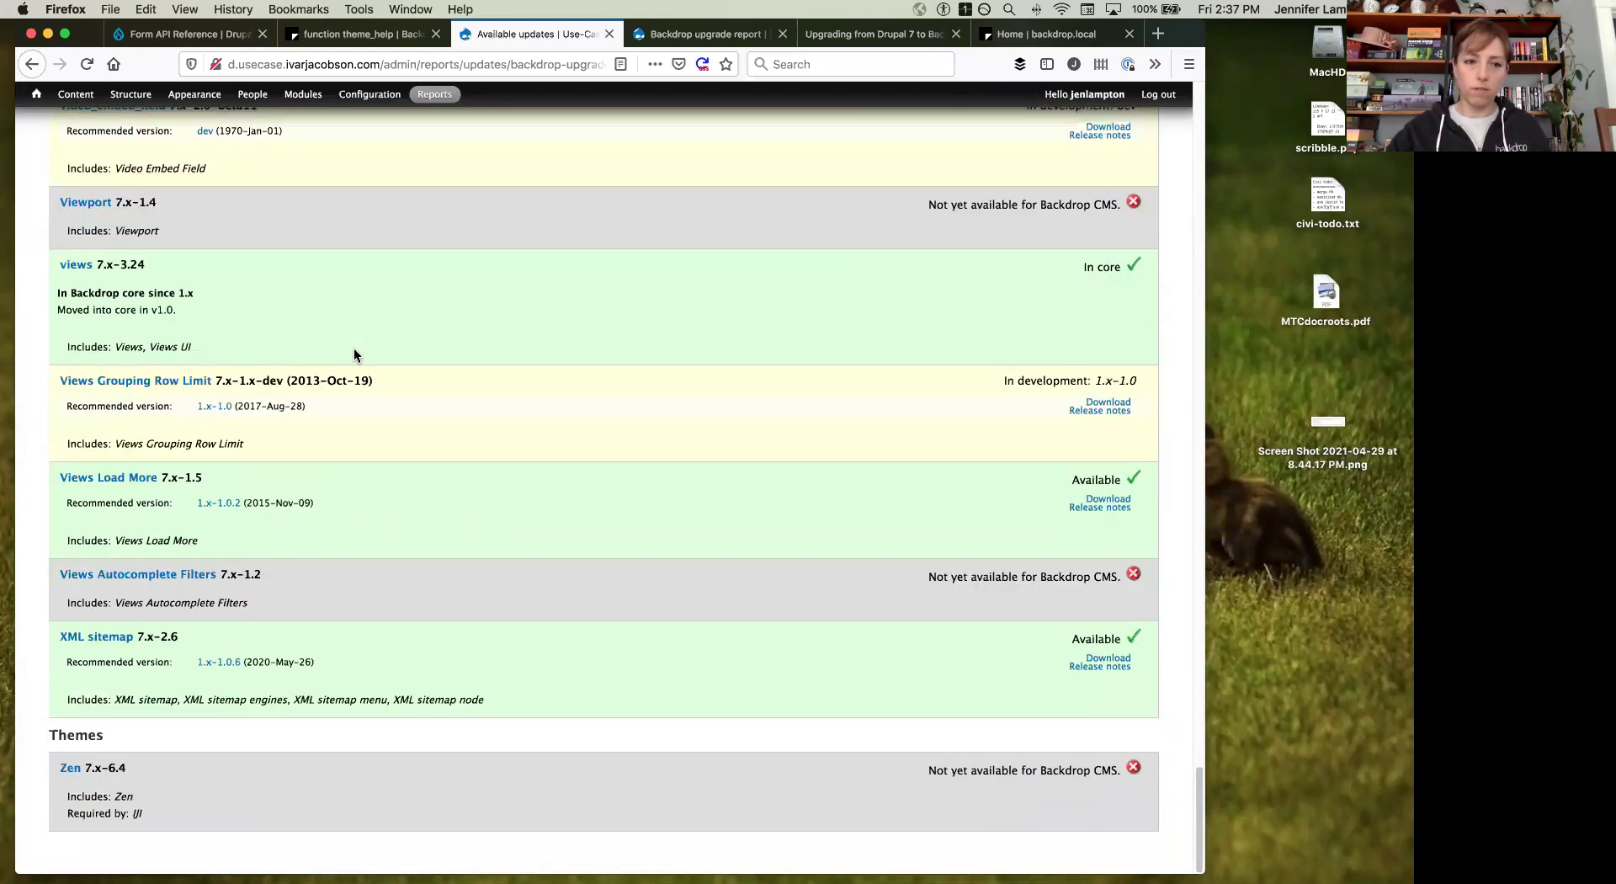
scroll(354, 355, up, 6)
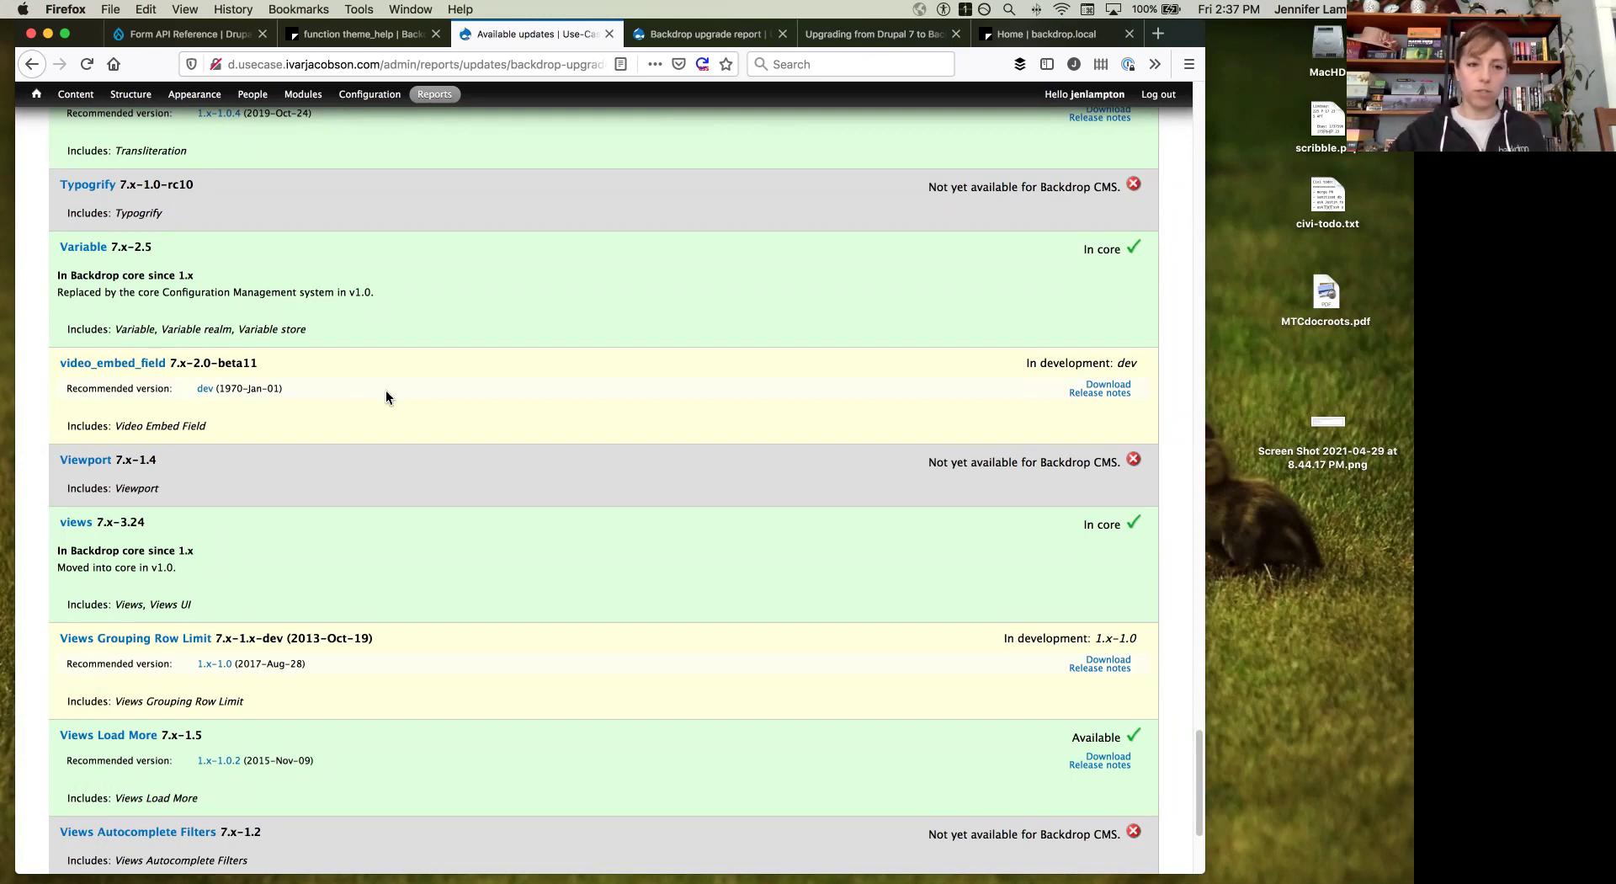
scroll(385, 390, up, 20)
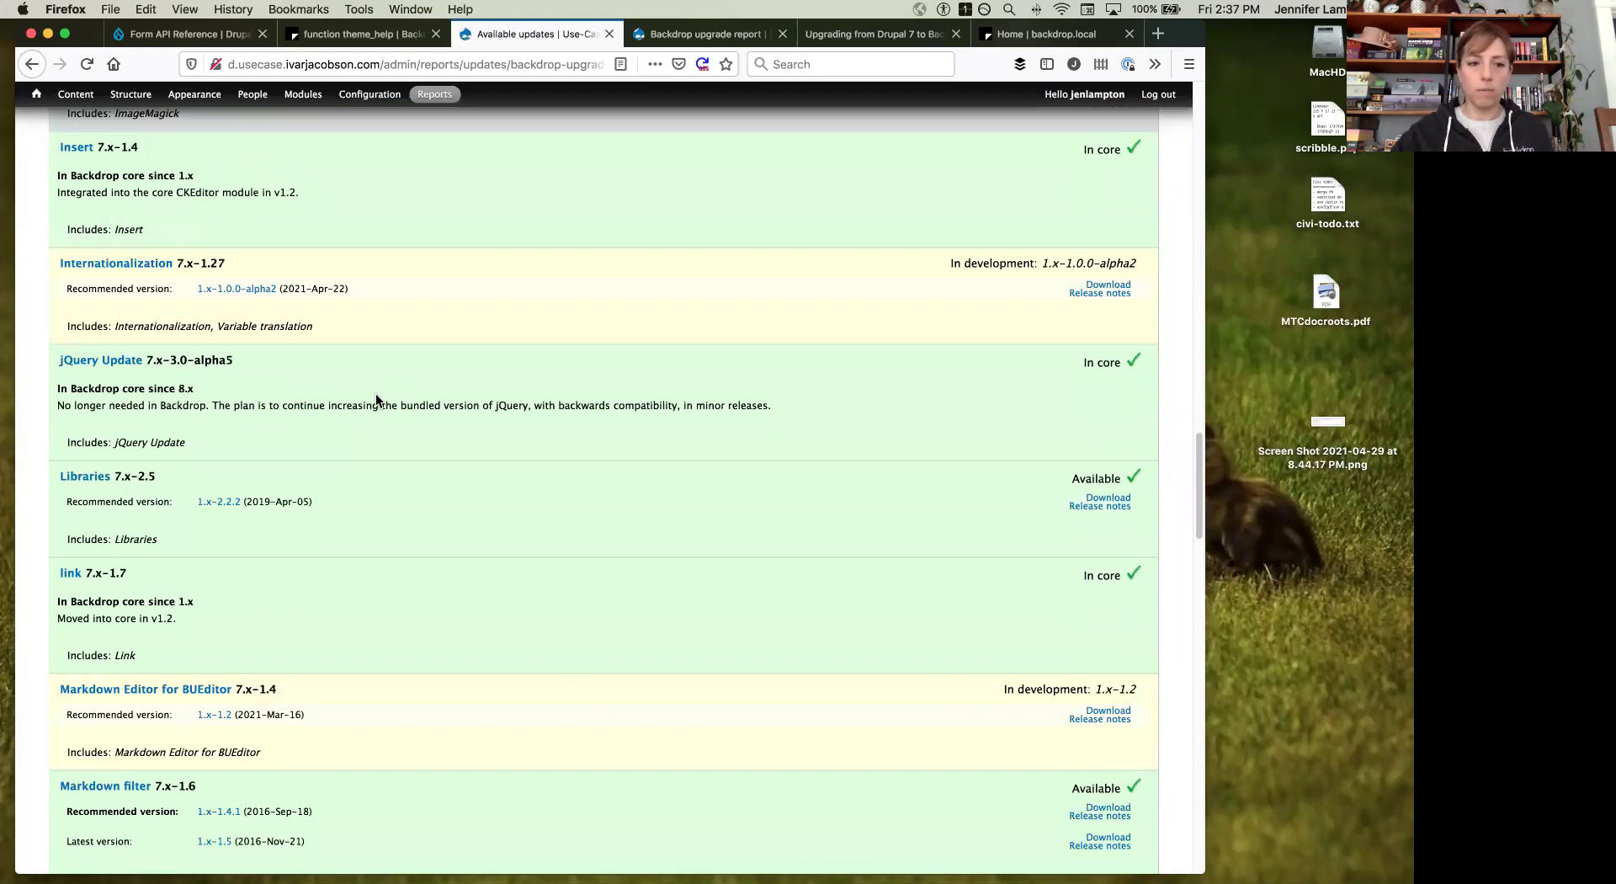
scroll(388, 383, up, 1)
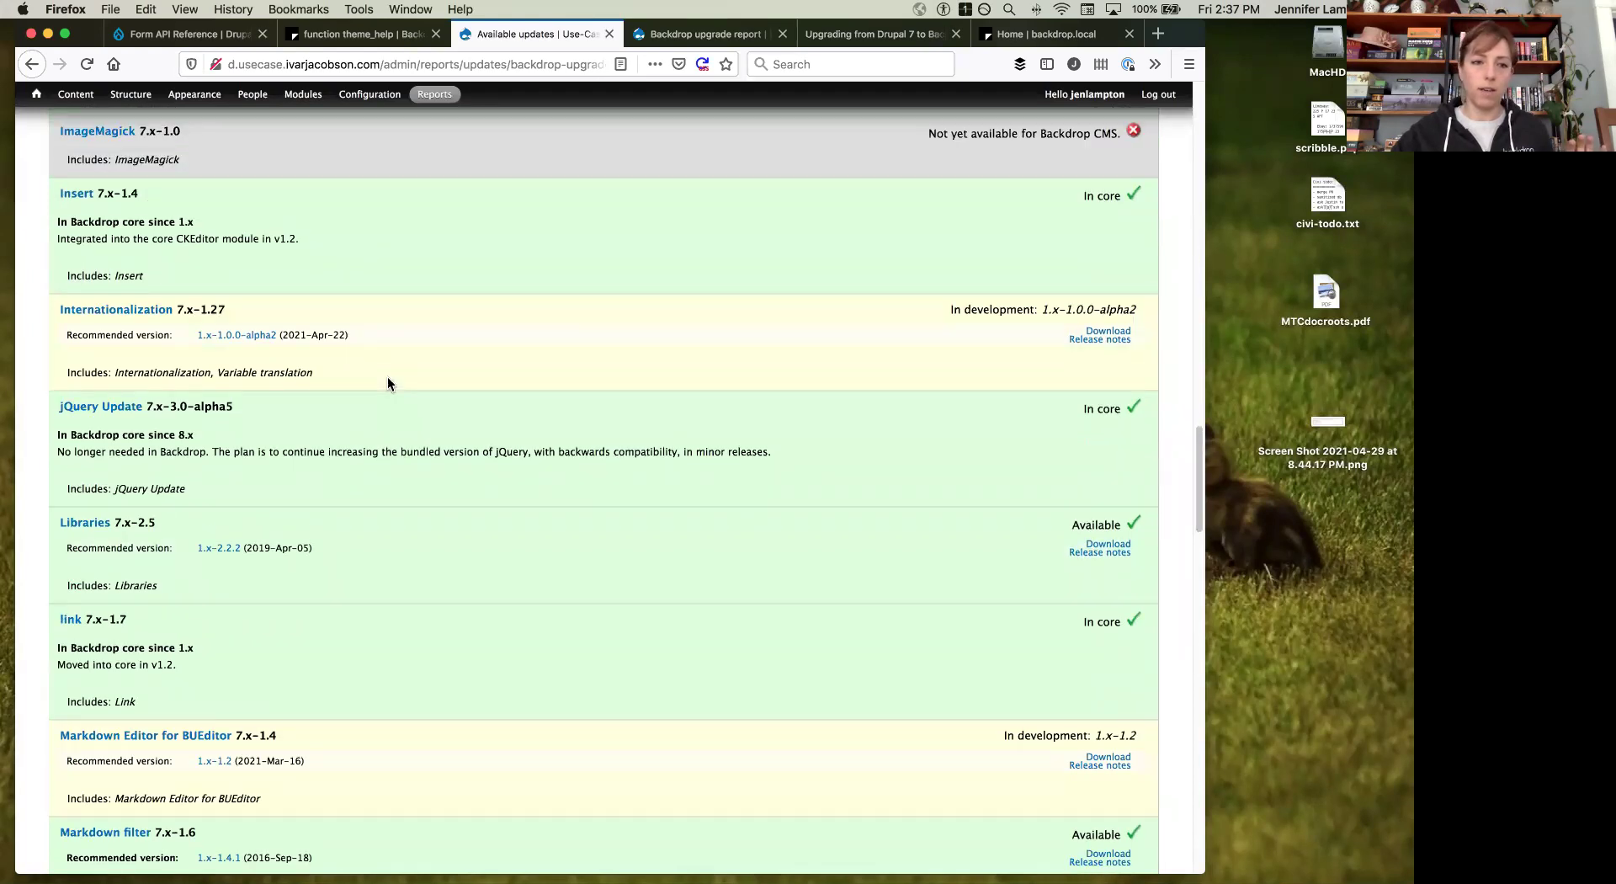
scroll(386, 378, up, 1)
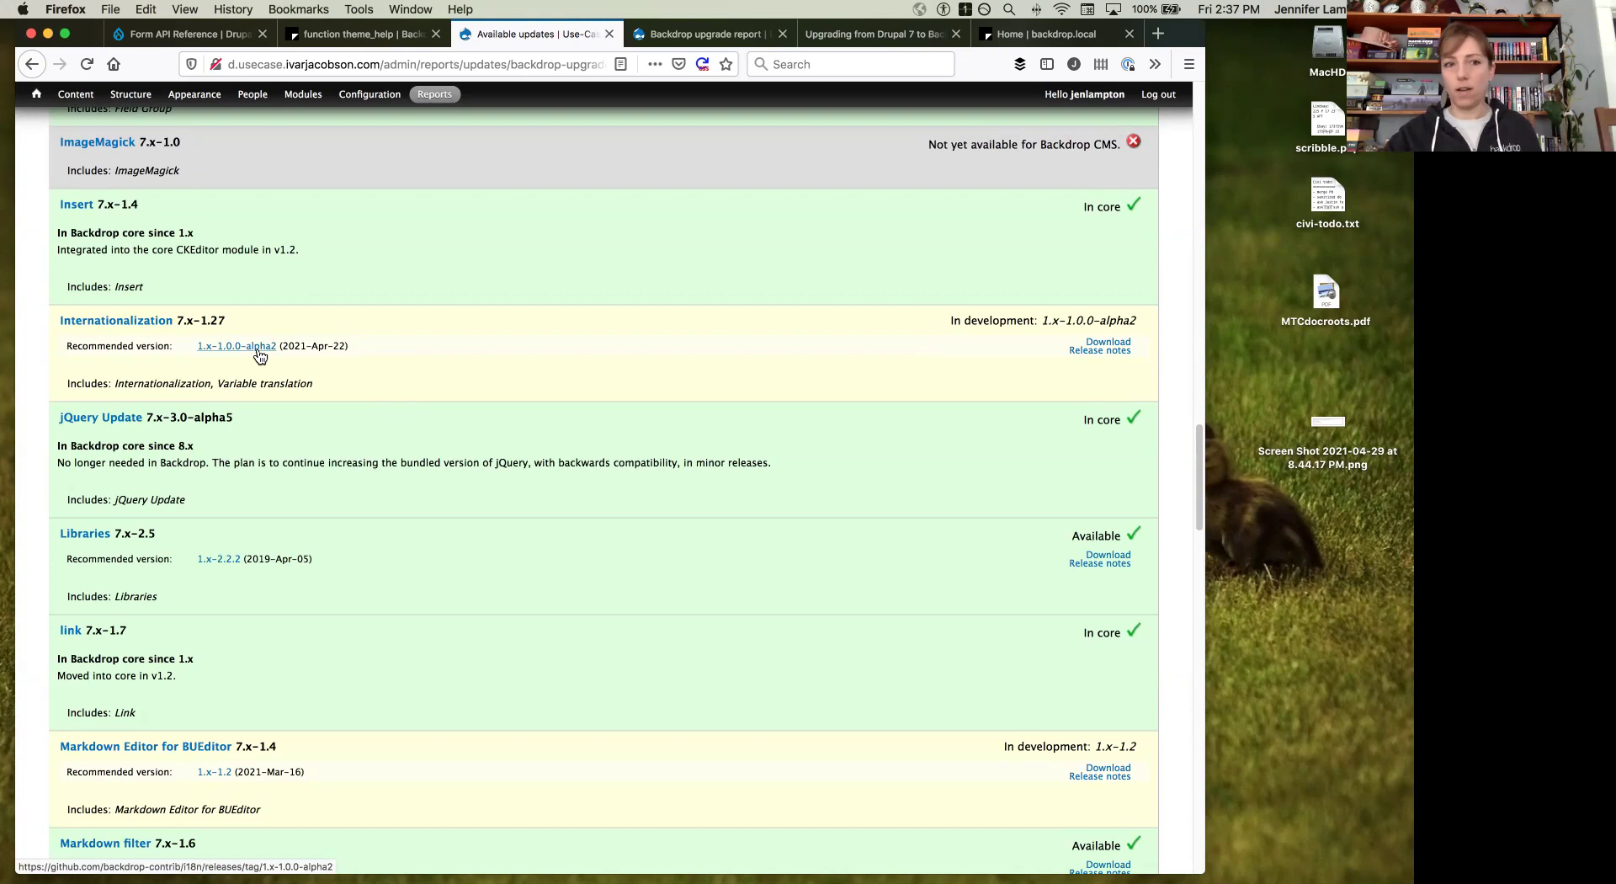
scroll(239, 311, up, 5)
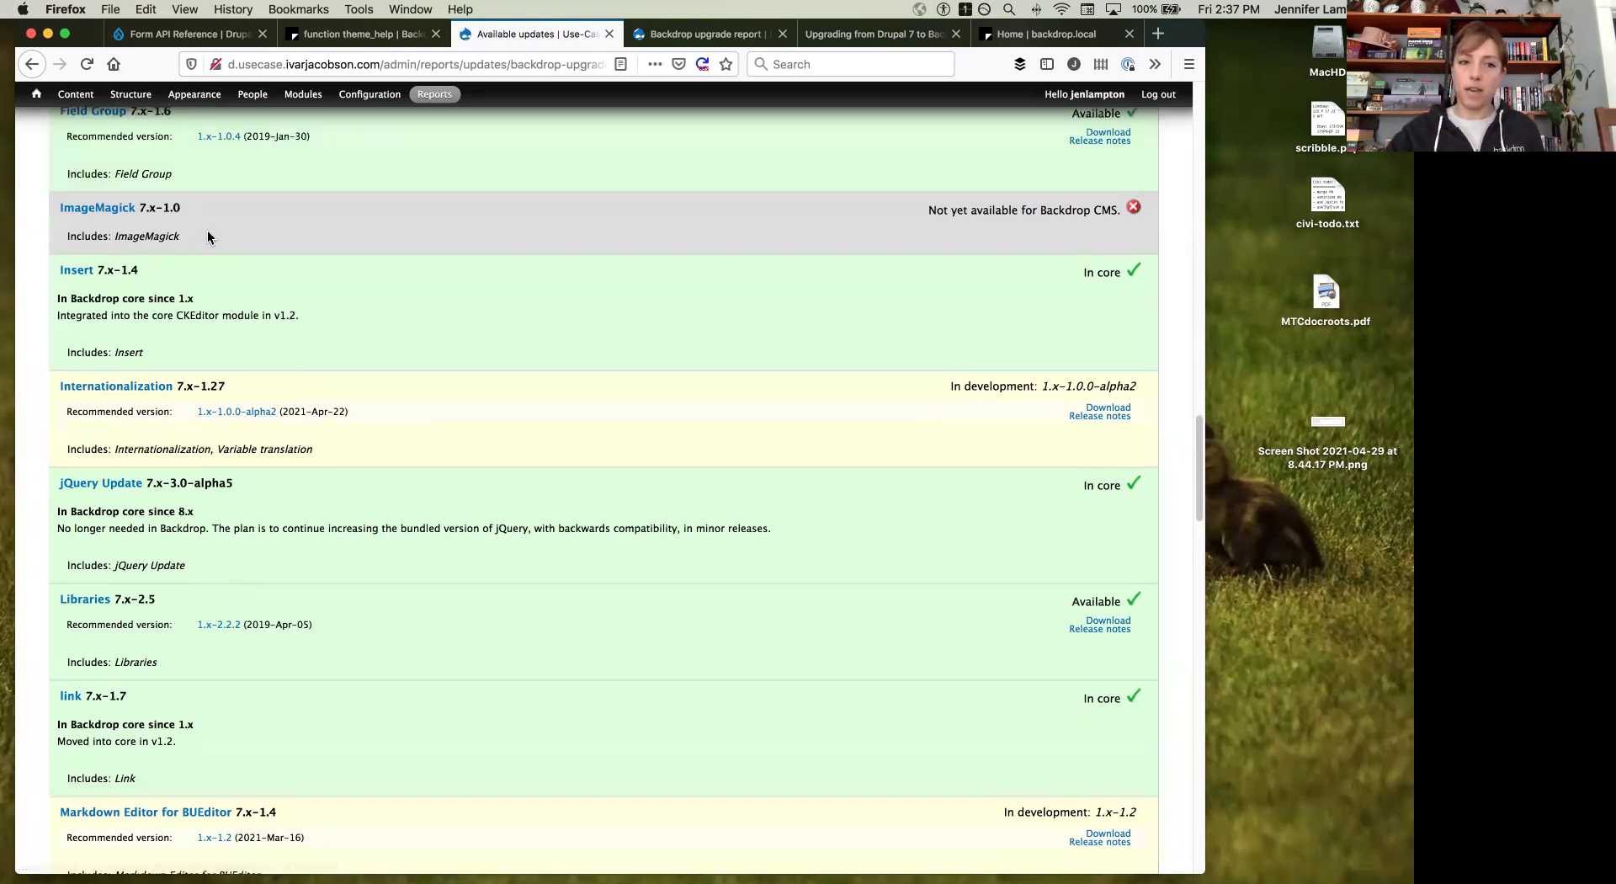
triple_click(966, 212)
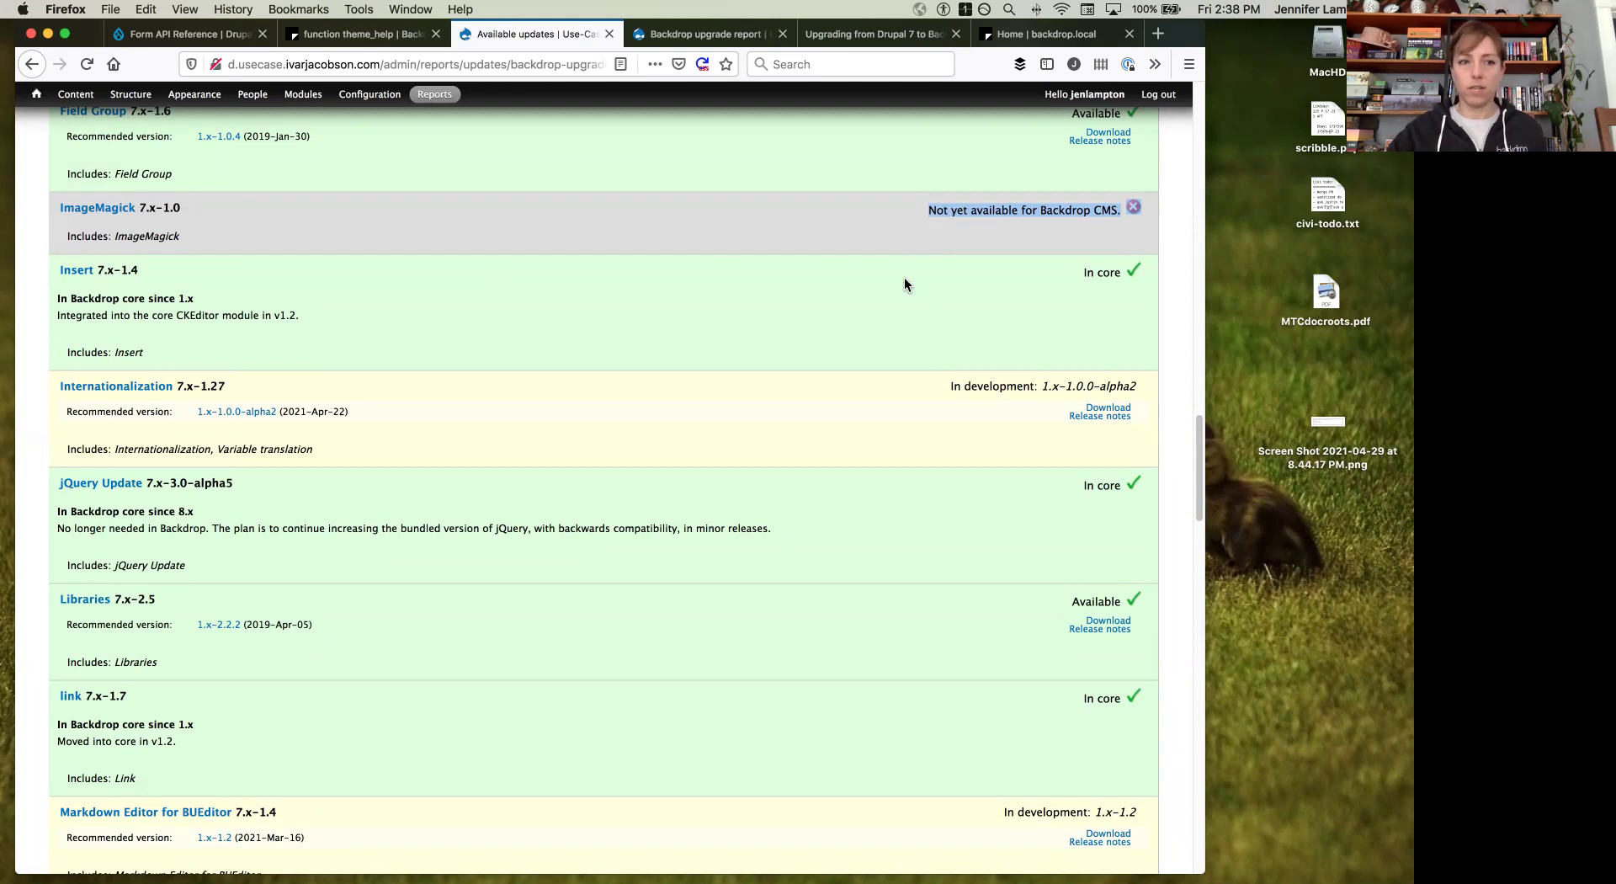
scroll(904, 284, down, 3)
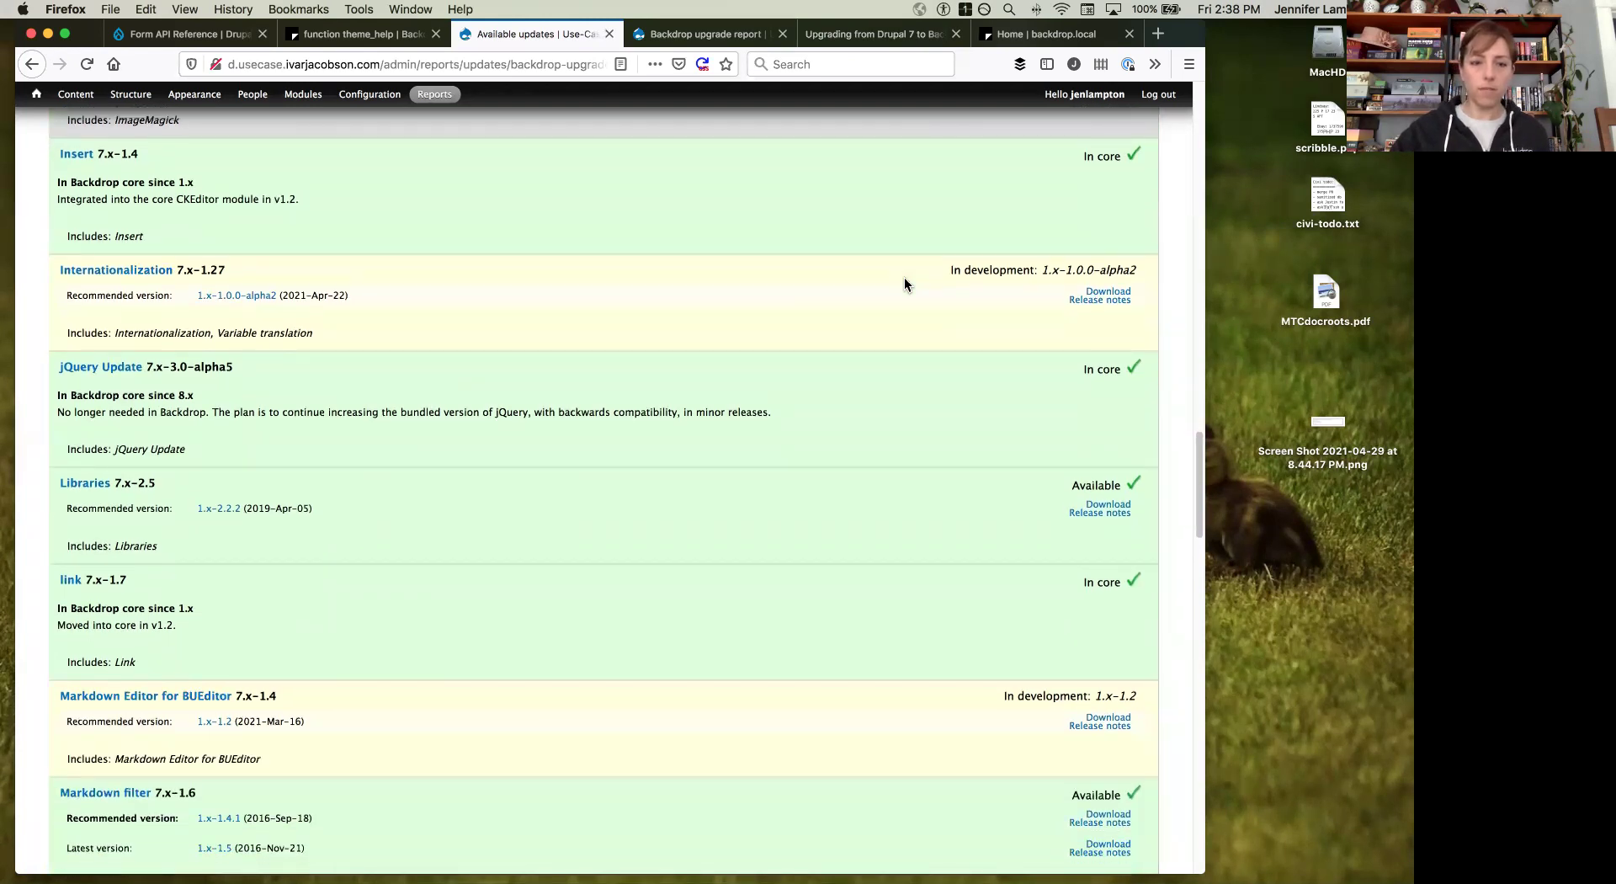
click(707, 33)
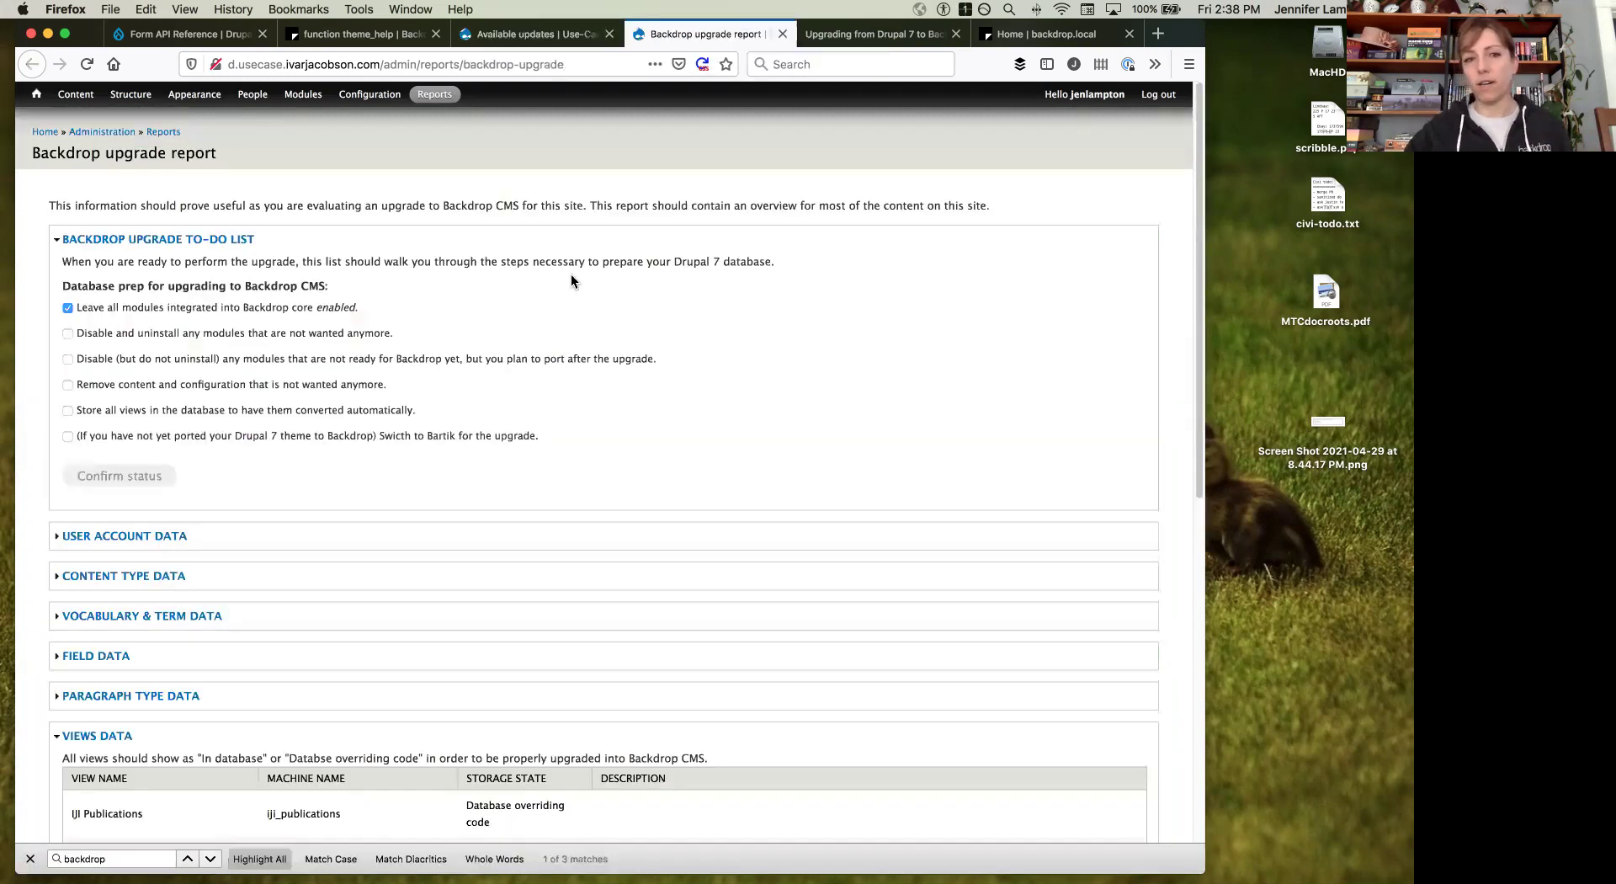
Step: Expand the USER ACCOUNT DATA summary in the upgrade report
scroll(551, 262, down, 1)
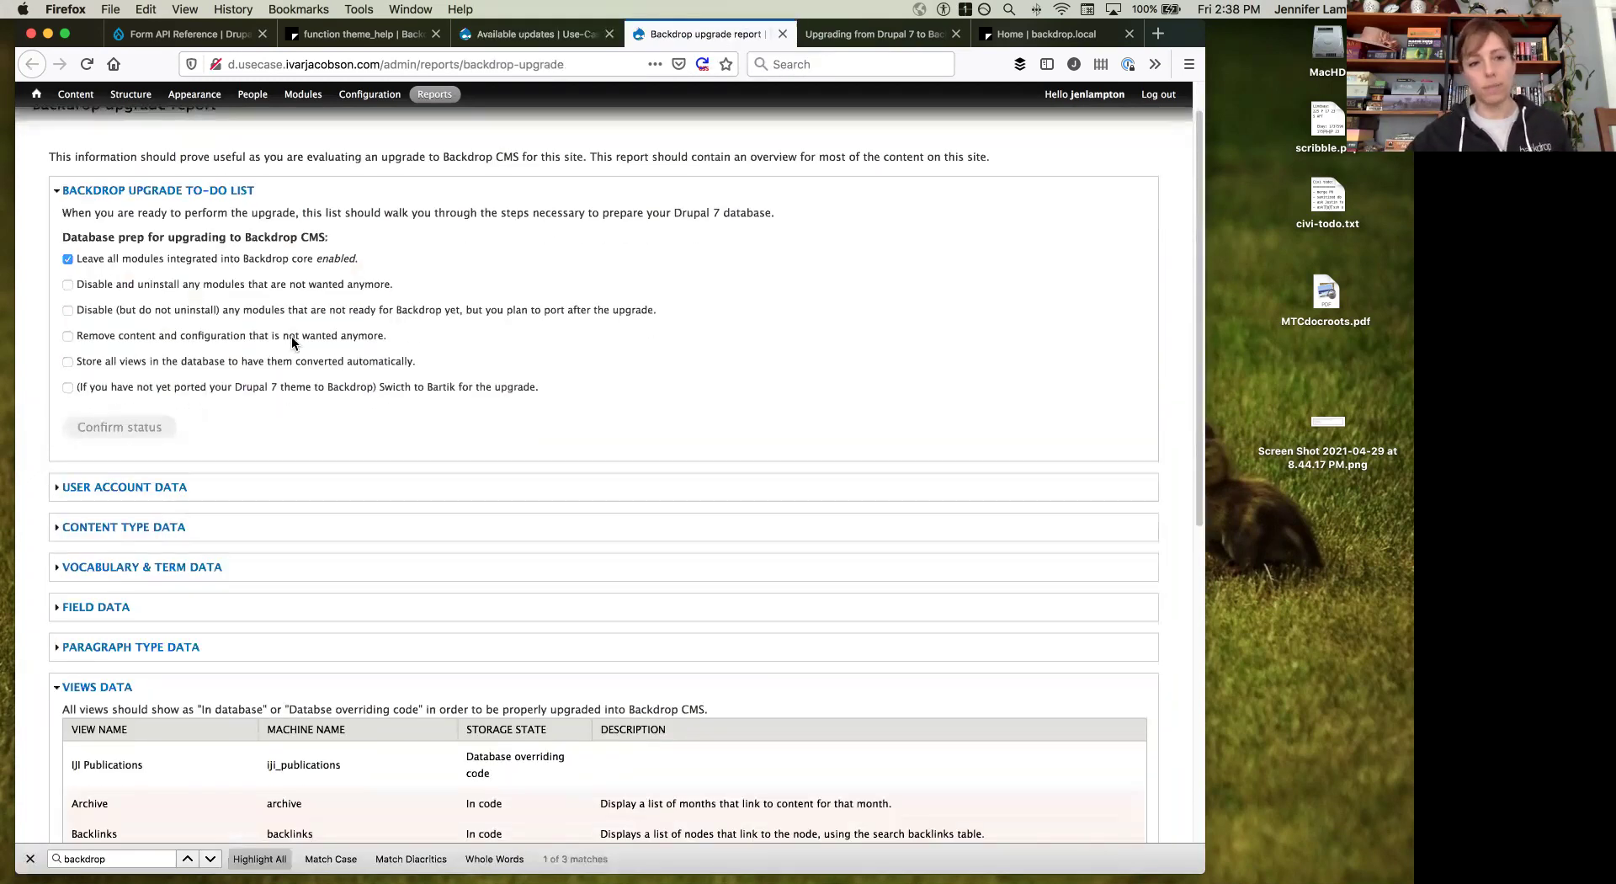
scroll(210, 293, down, 1)
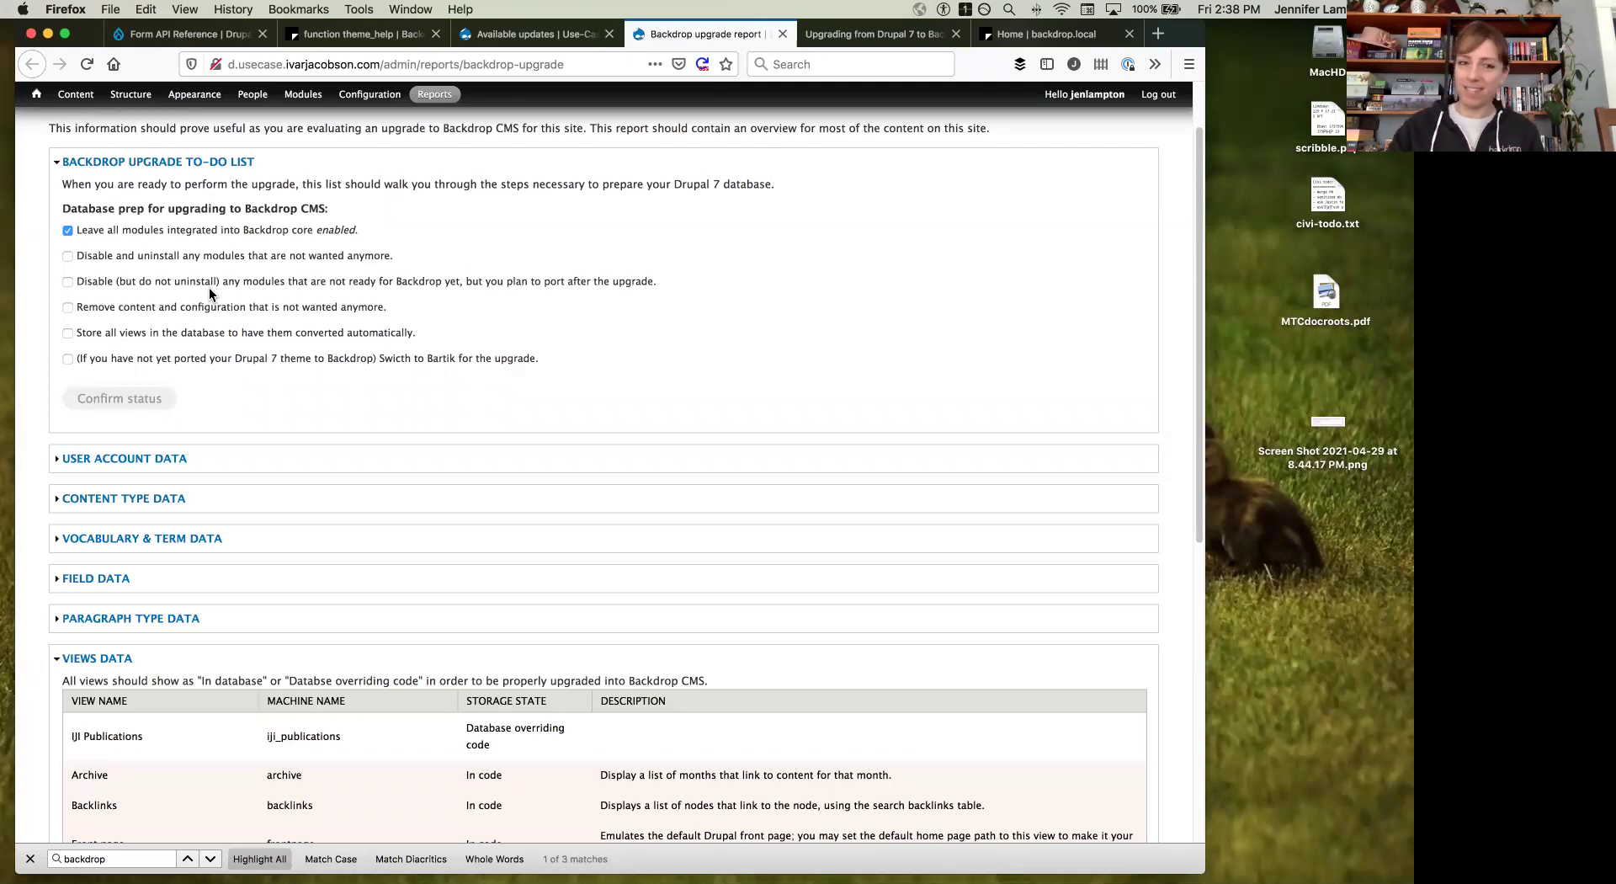
scroll(209, 293, down, 4)
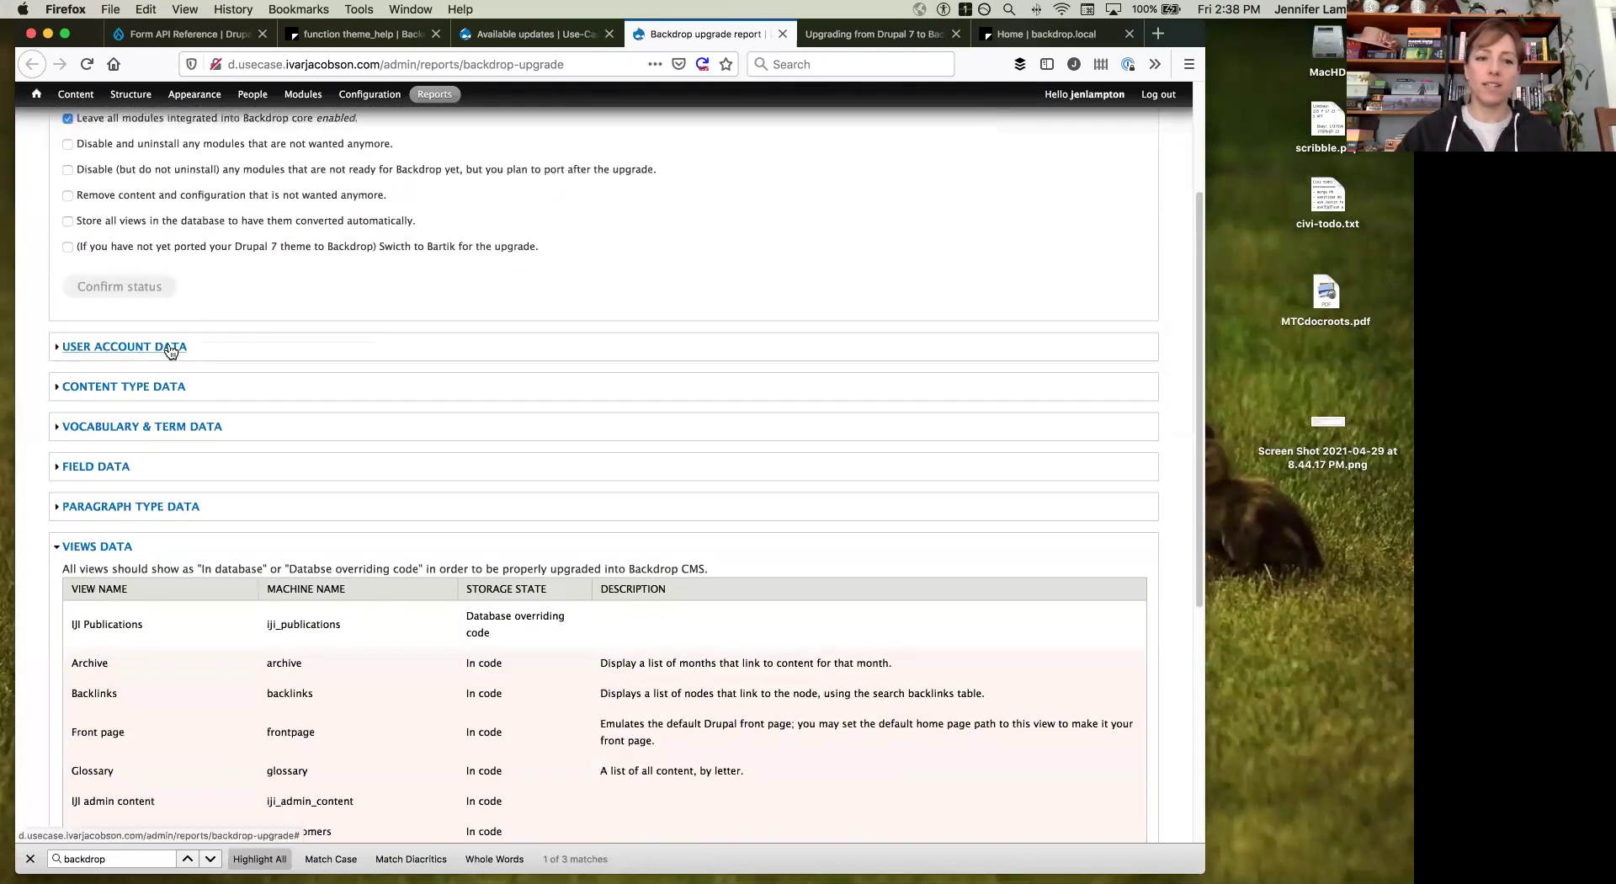
click(171, 348)
scroll(143, 322, down, 3)
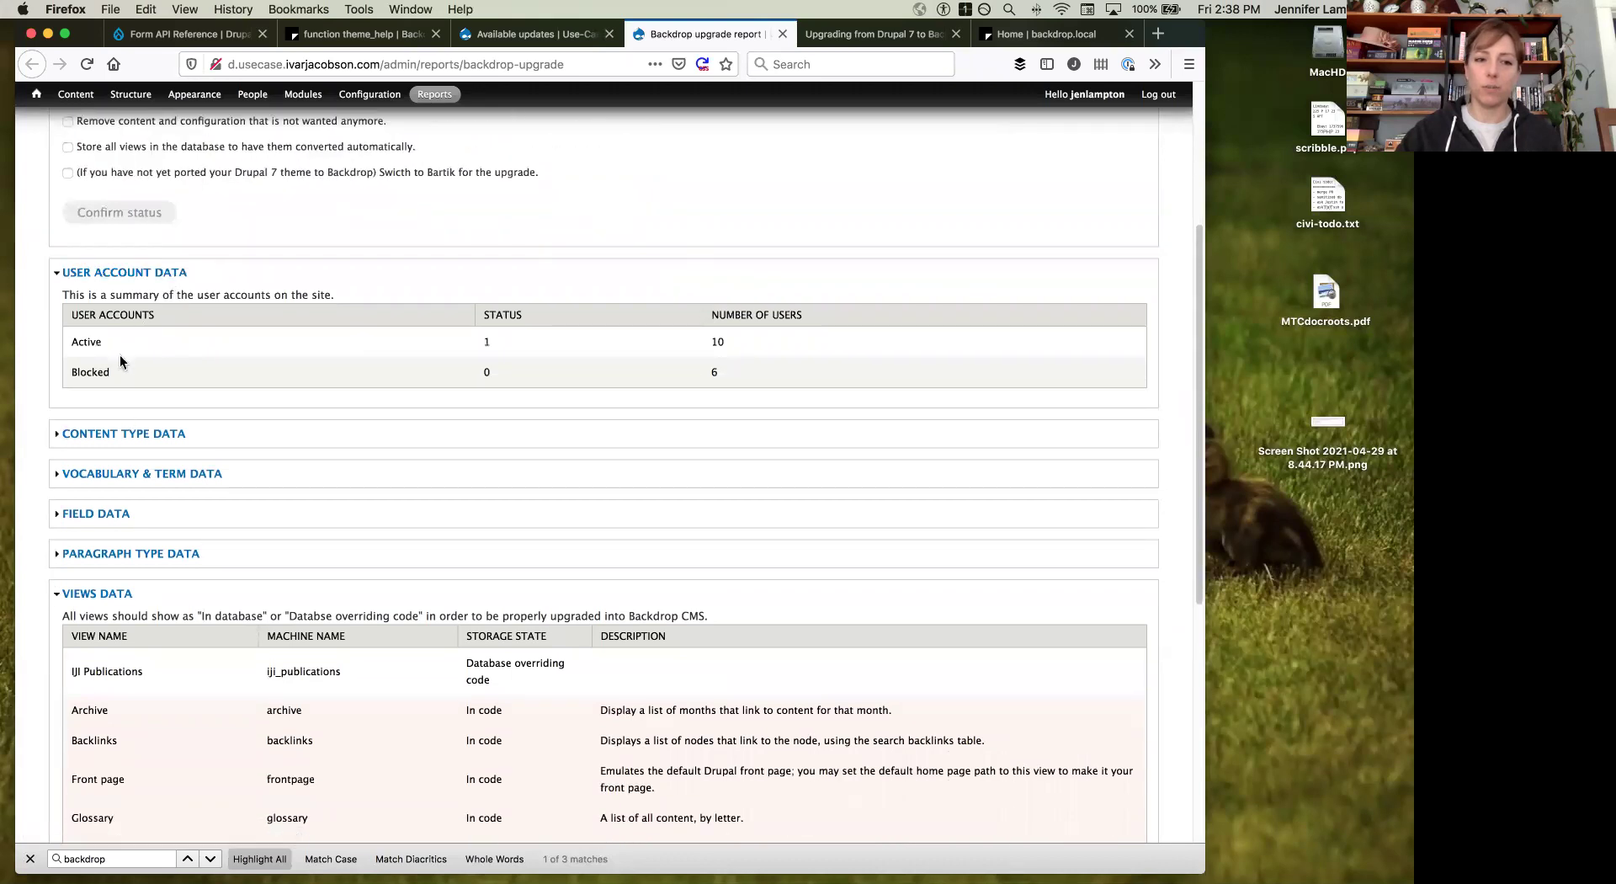
scroll(120, 360, down, 3)
Step: Expand the CONTENT TYPE DATA table and highlight the Menu content type's zero item count
click(119, 360)
scroll(120, 362, down, 8)
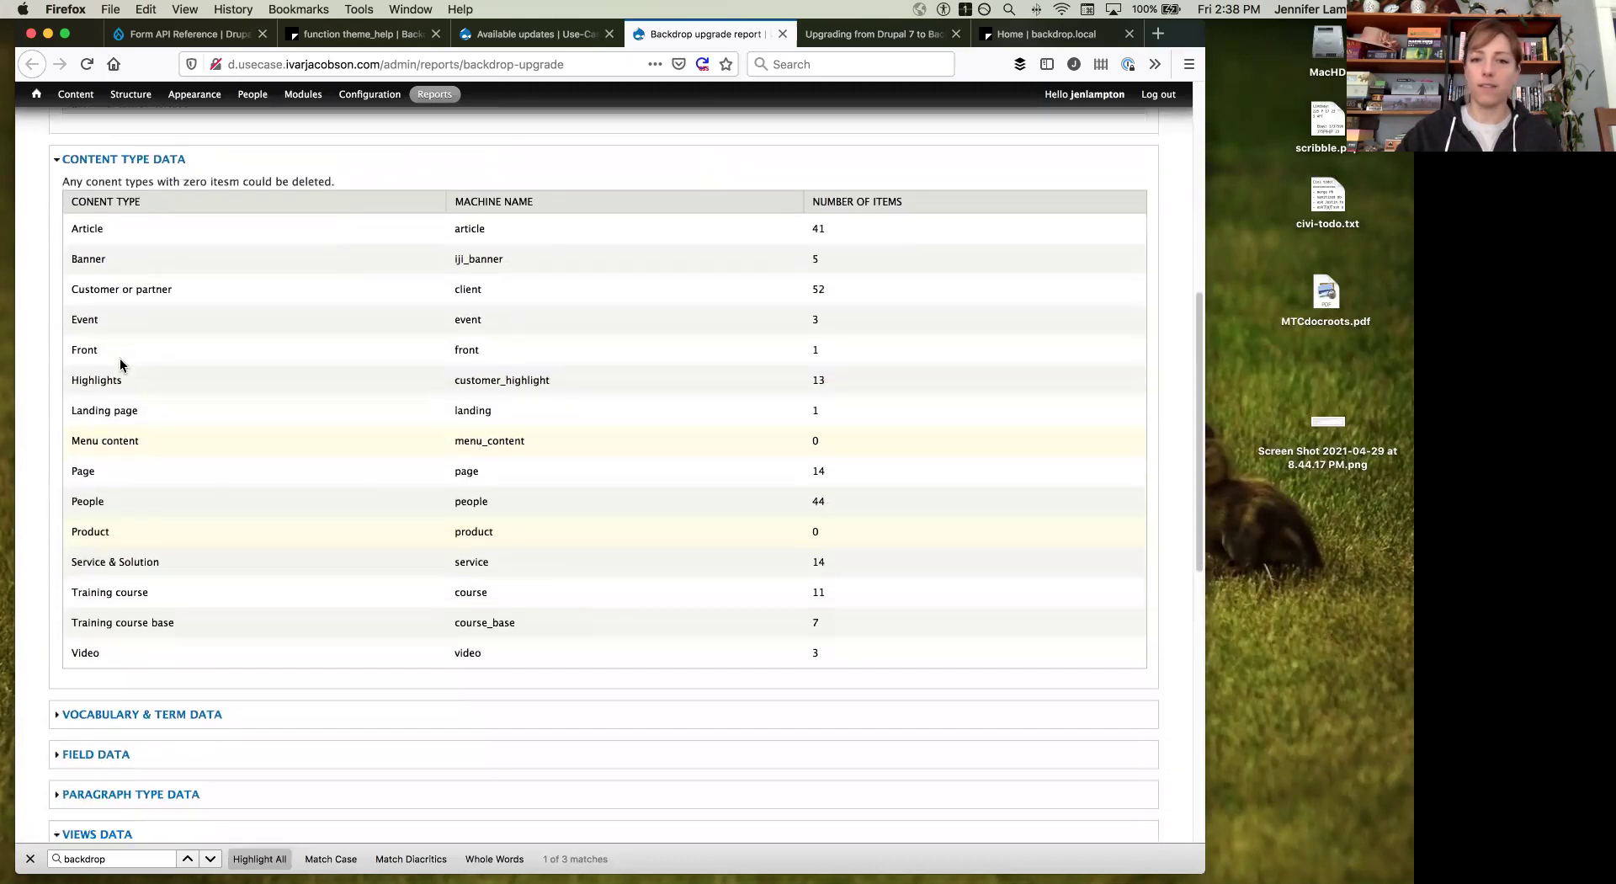
scroll(120, 362, down, 1)
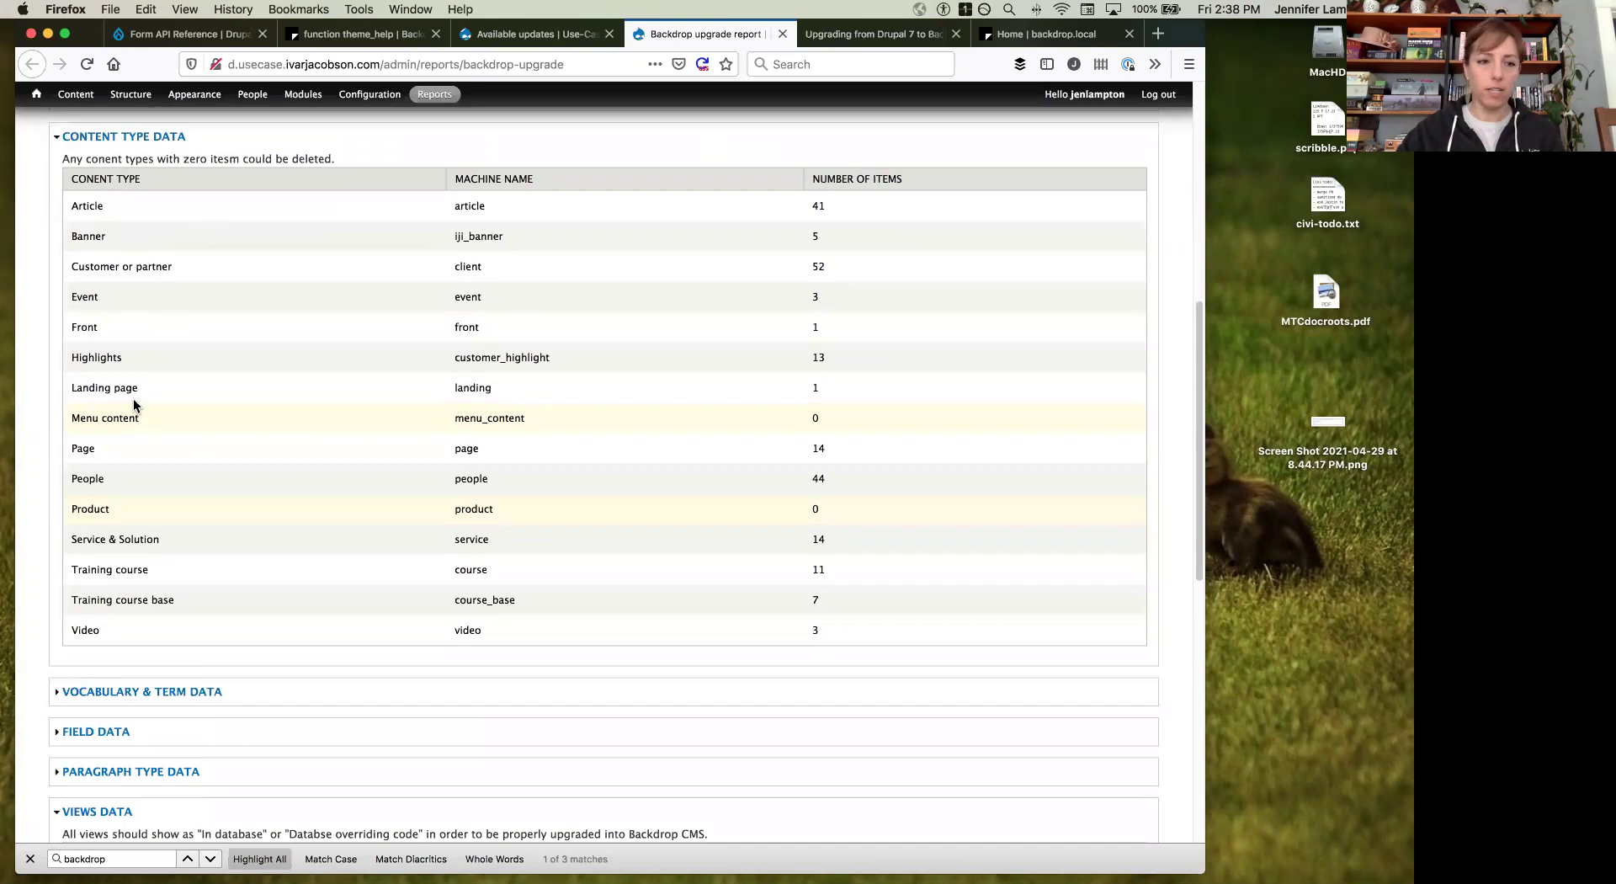
drag(72, 414, 162, 421)
double_click(816, 418)
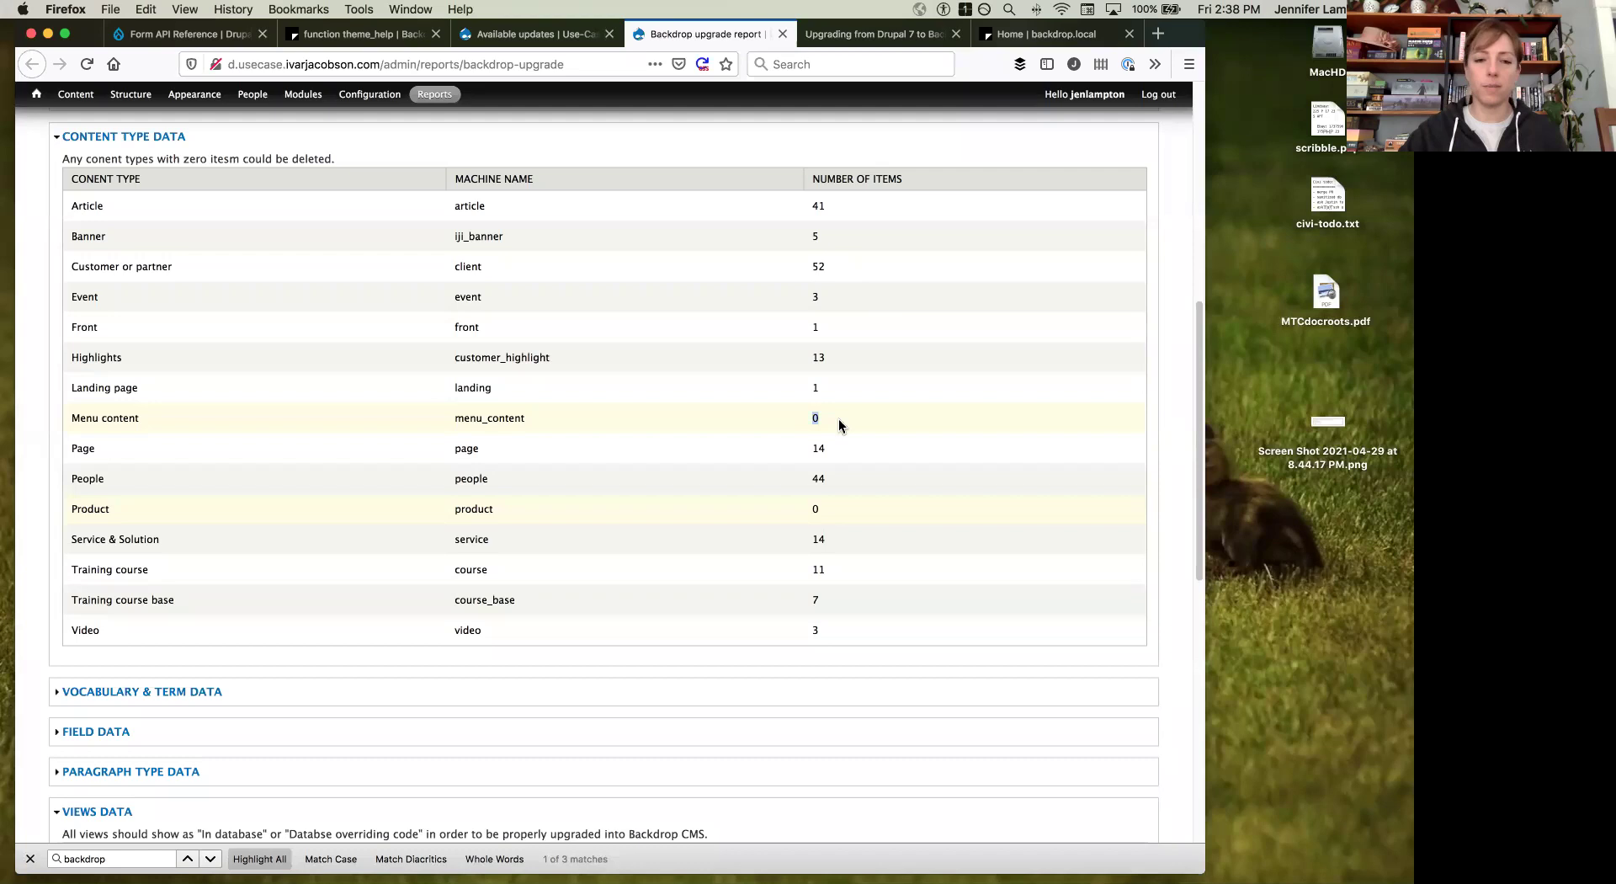
Step: Expand the VOCABULARY & TERM DATA table to show term counts and view storage states
scroll(840, 425, down, 5)
click(200, 455)
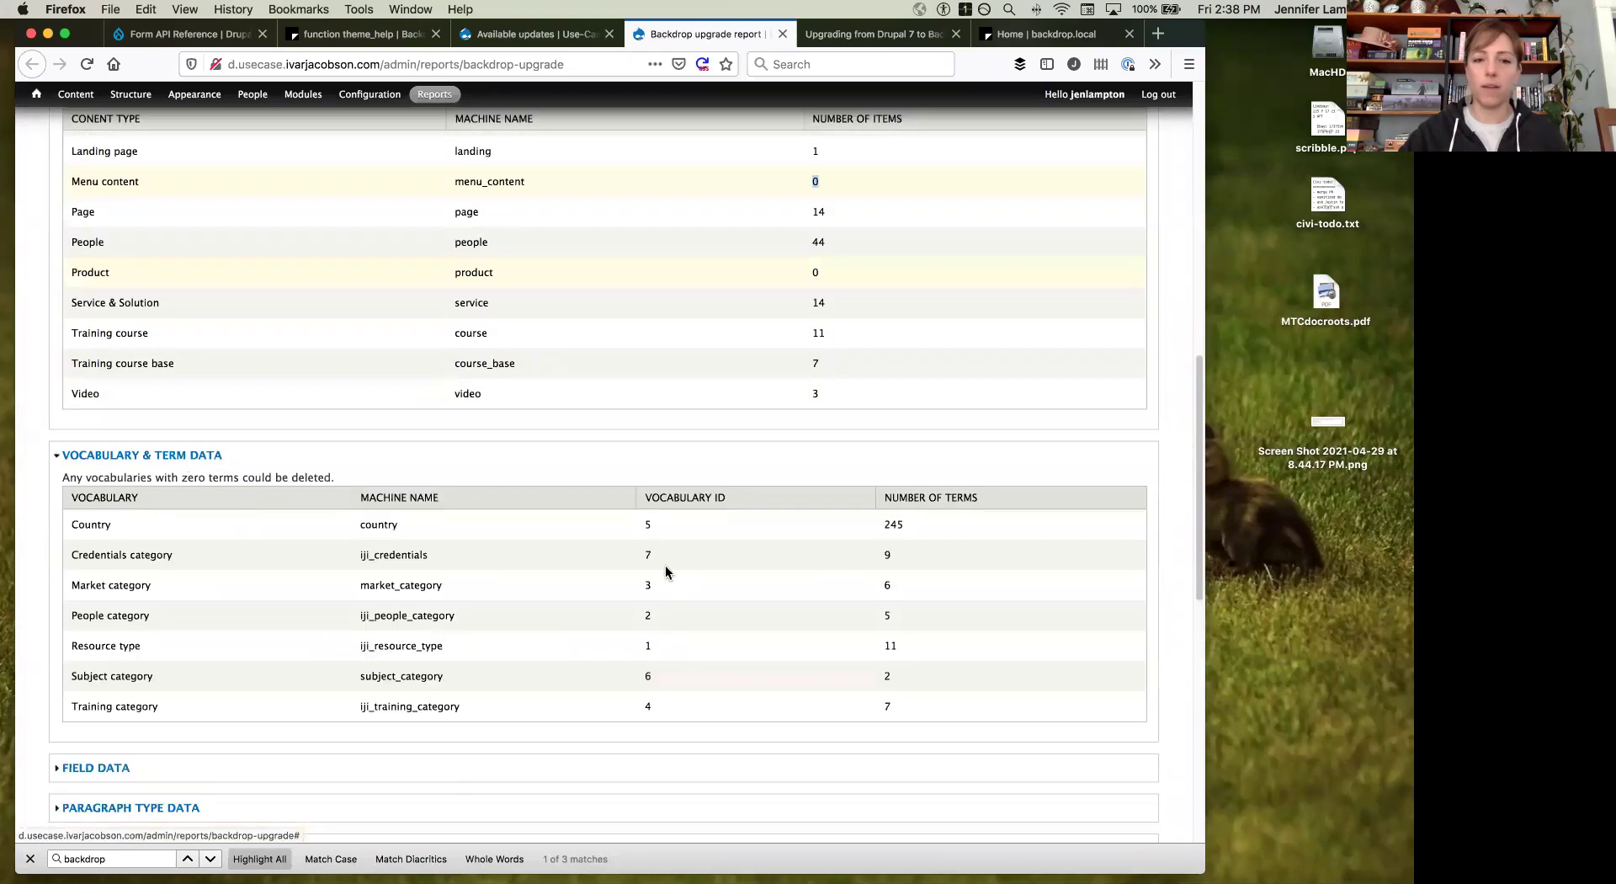
scroll(702, 591, down, 3)
scroll(703, 597, down, 4)
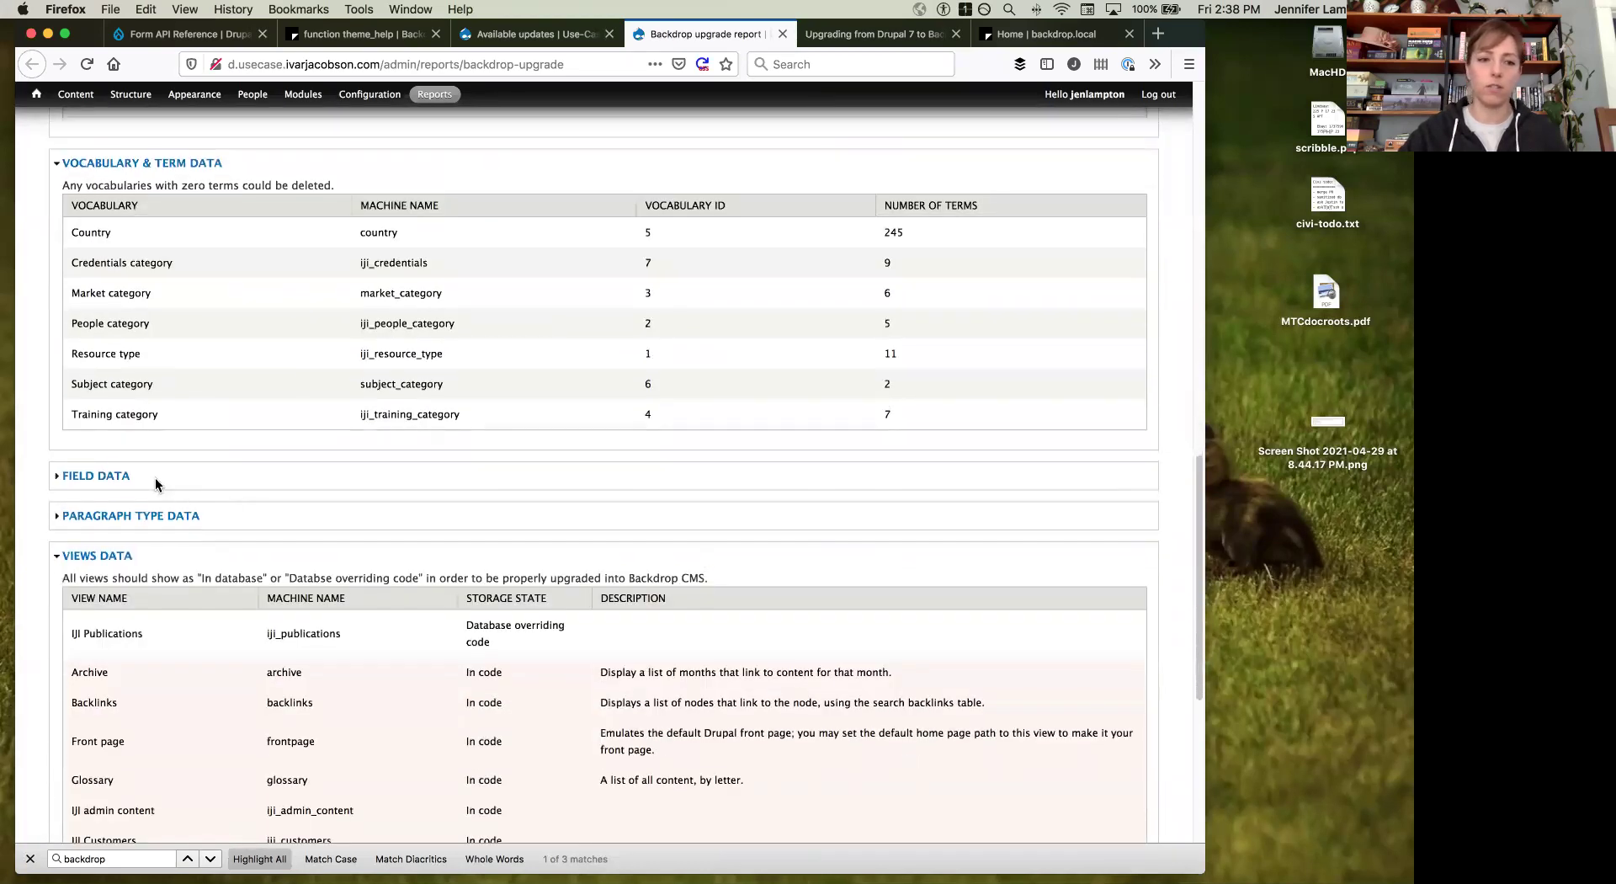
click(120, 475)
scroll(627, 422, down, 10)
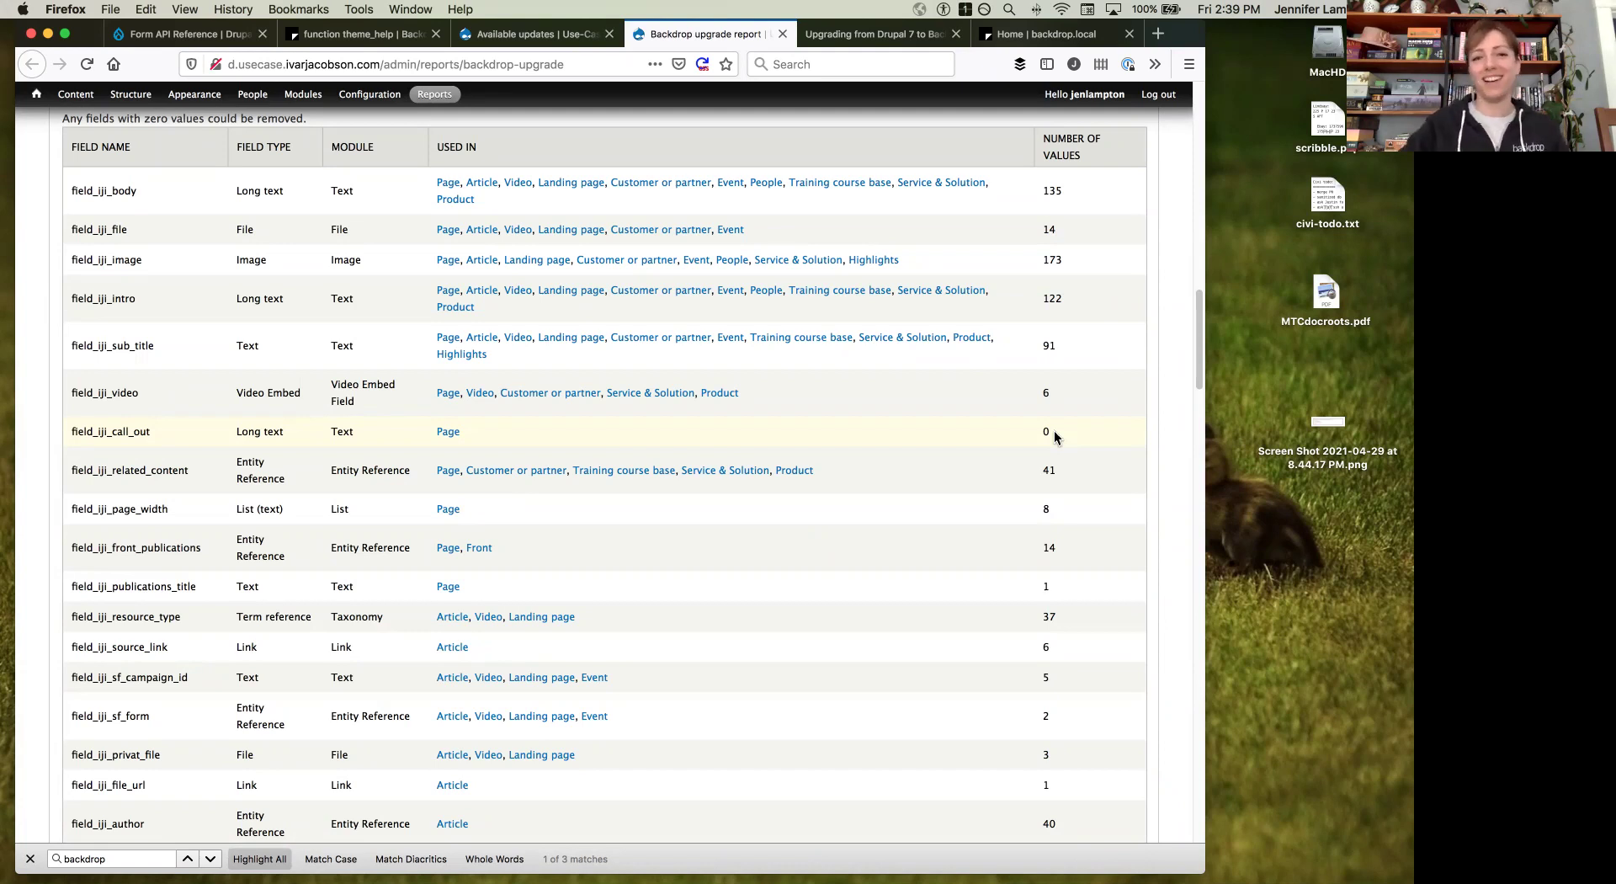
scroll(1054, 437, down, 10)
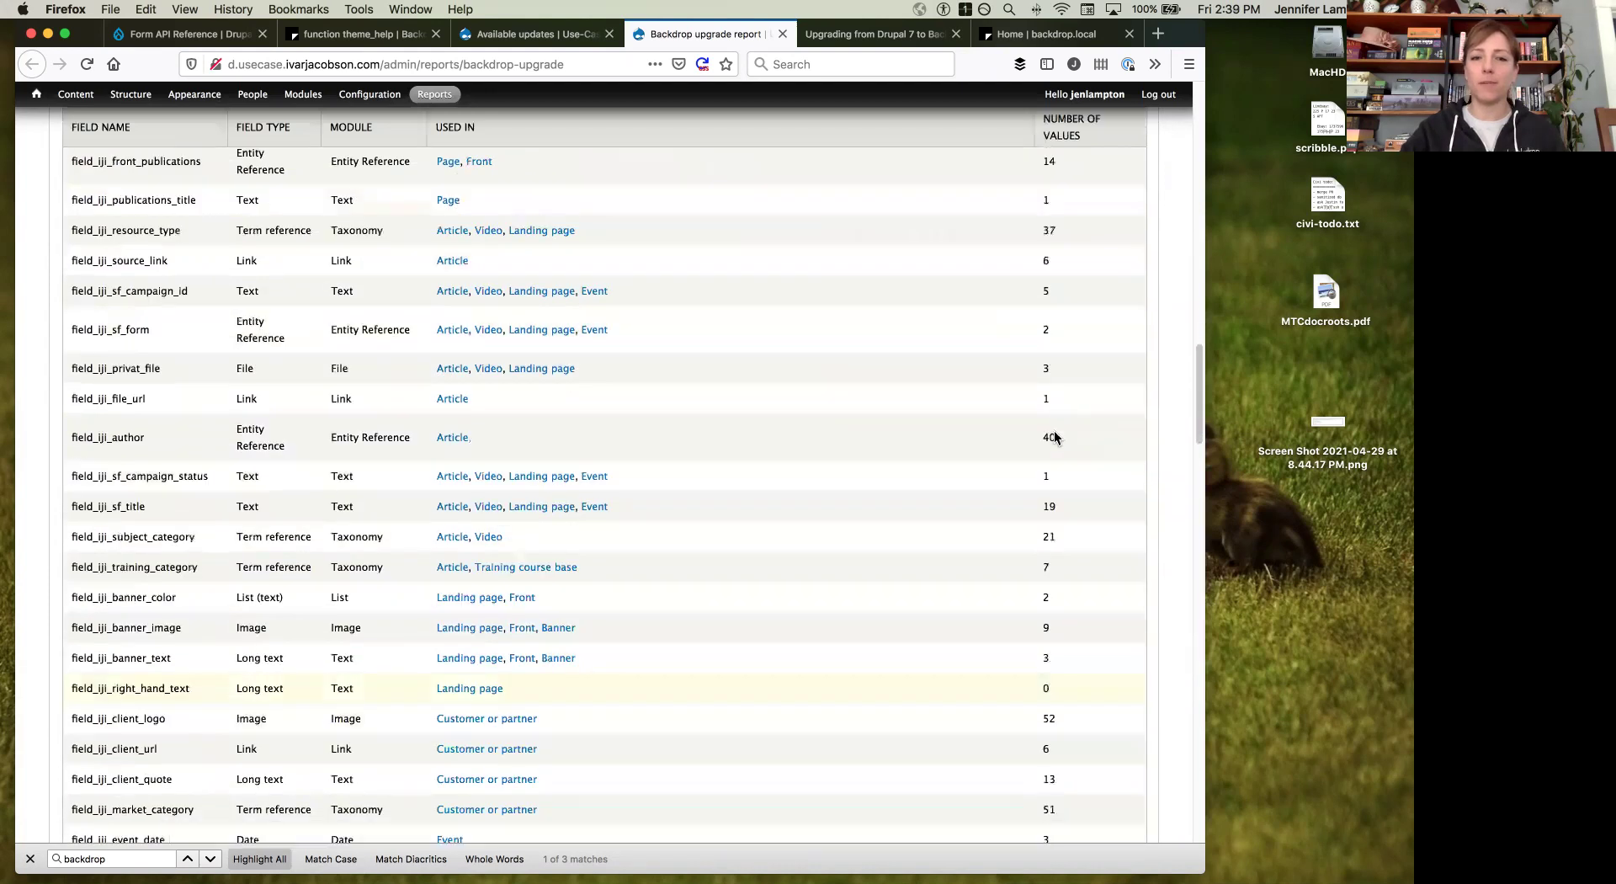
scroll(1054, 437, down, 5)
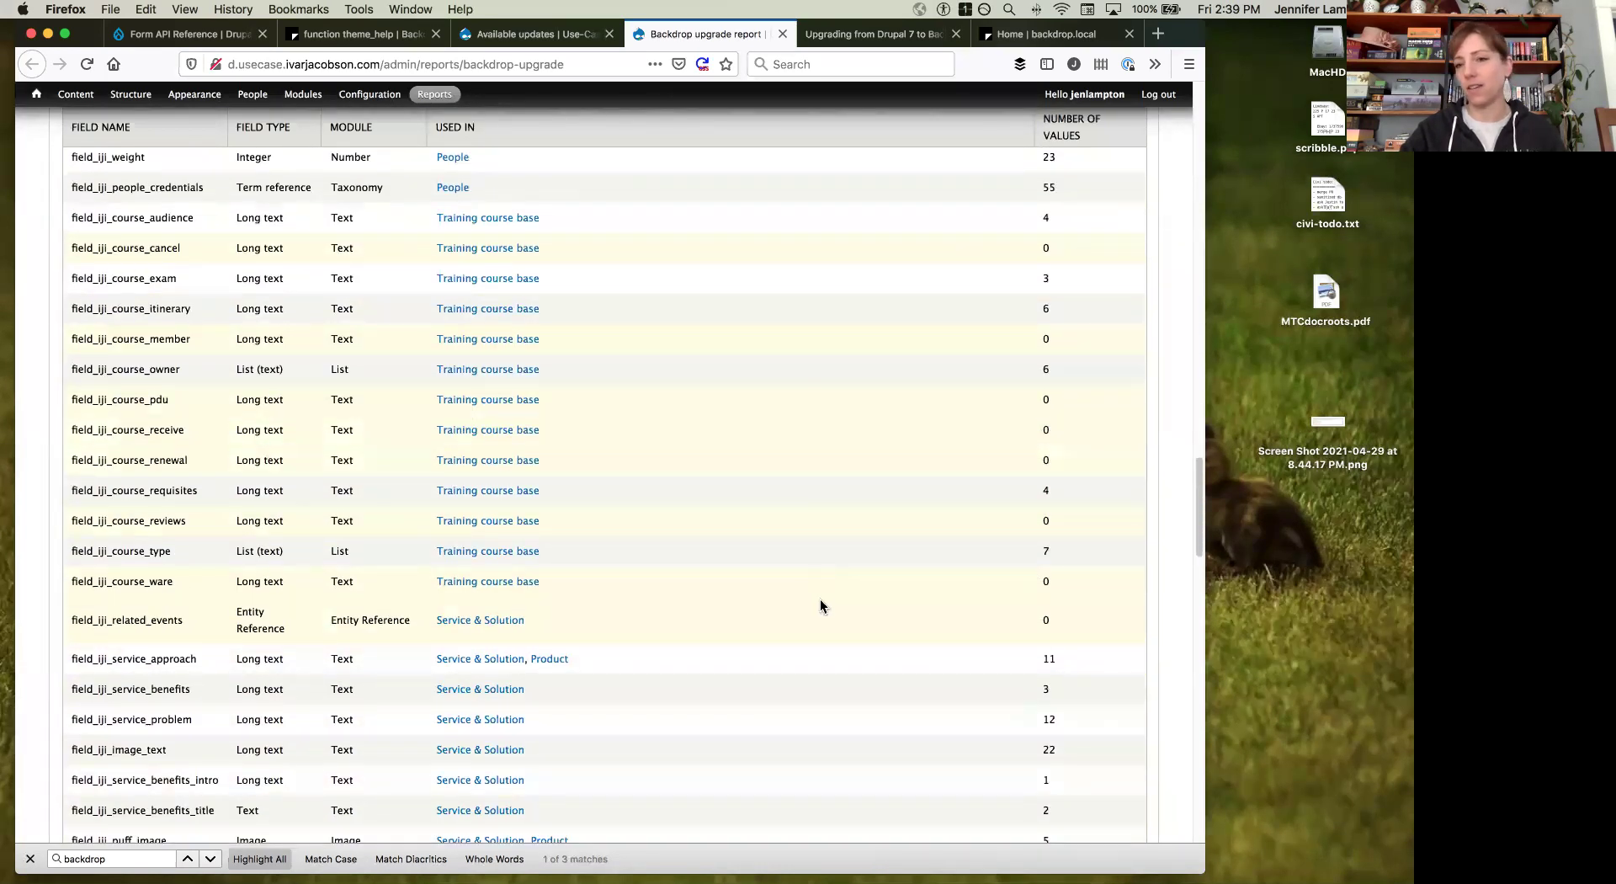
scroll(820, 605, down, 7)
scroll(820, 598, down, 20)
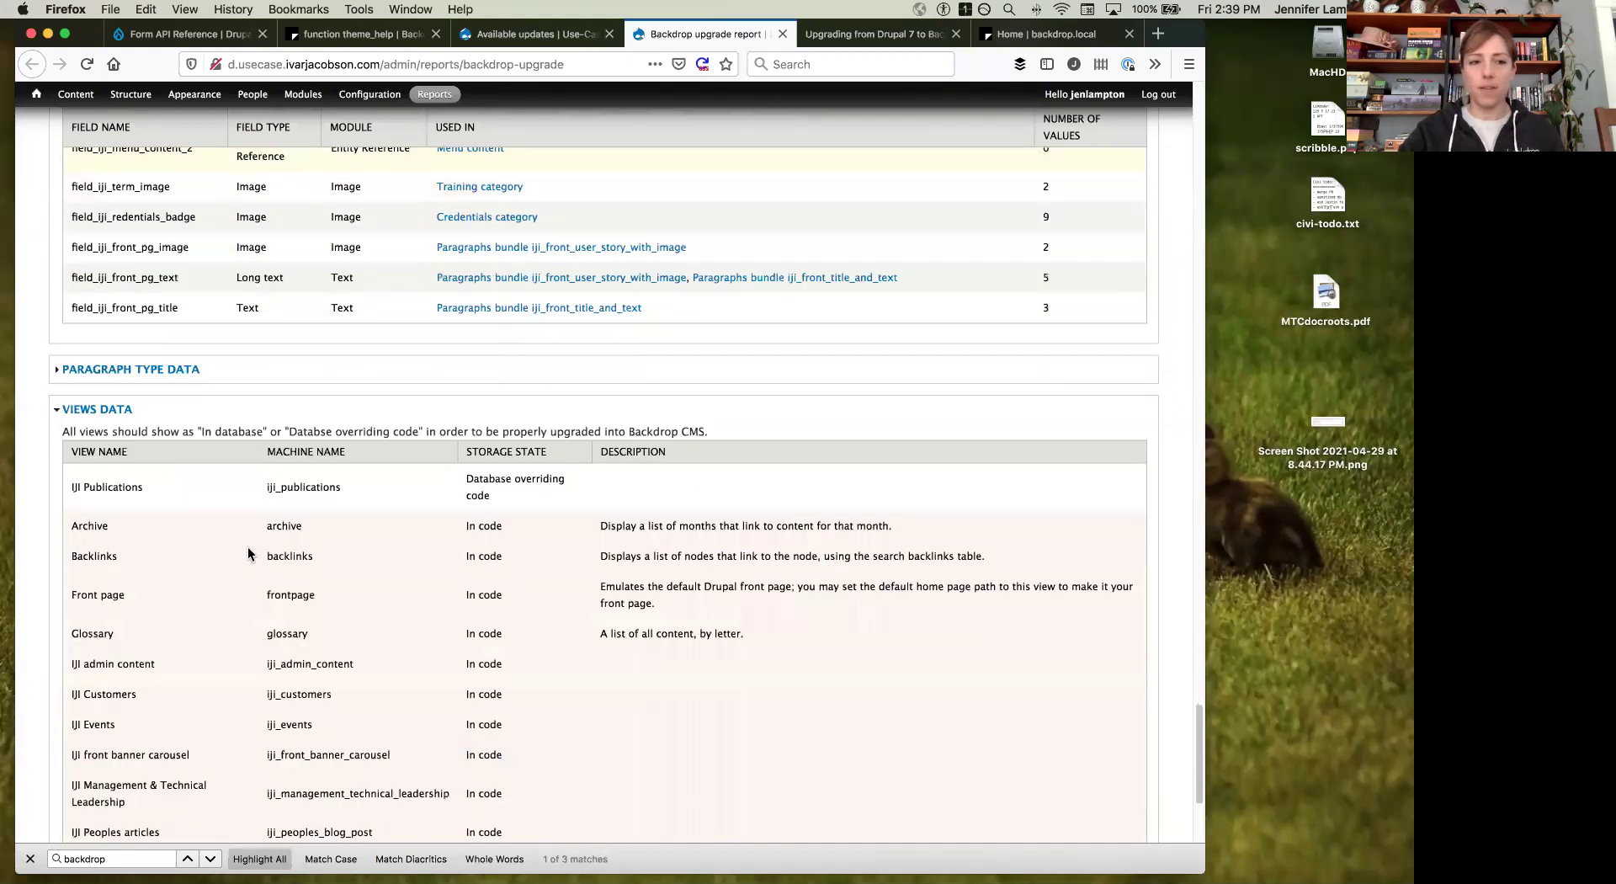
scroll(246, 547, down, 3)
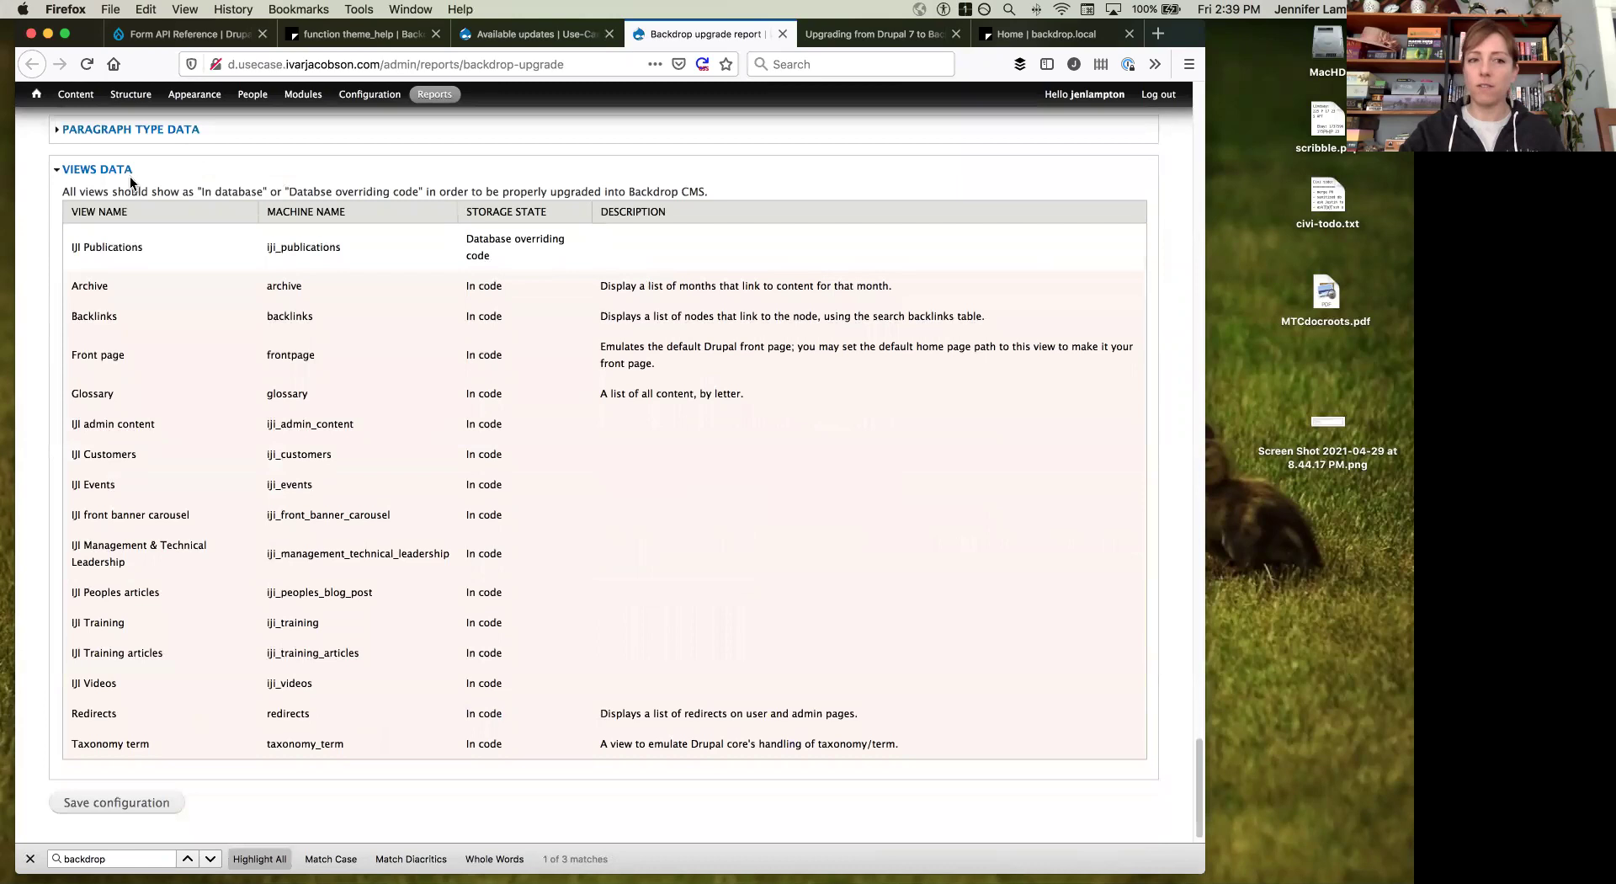
drag(465, 287, 535, 293)
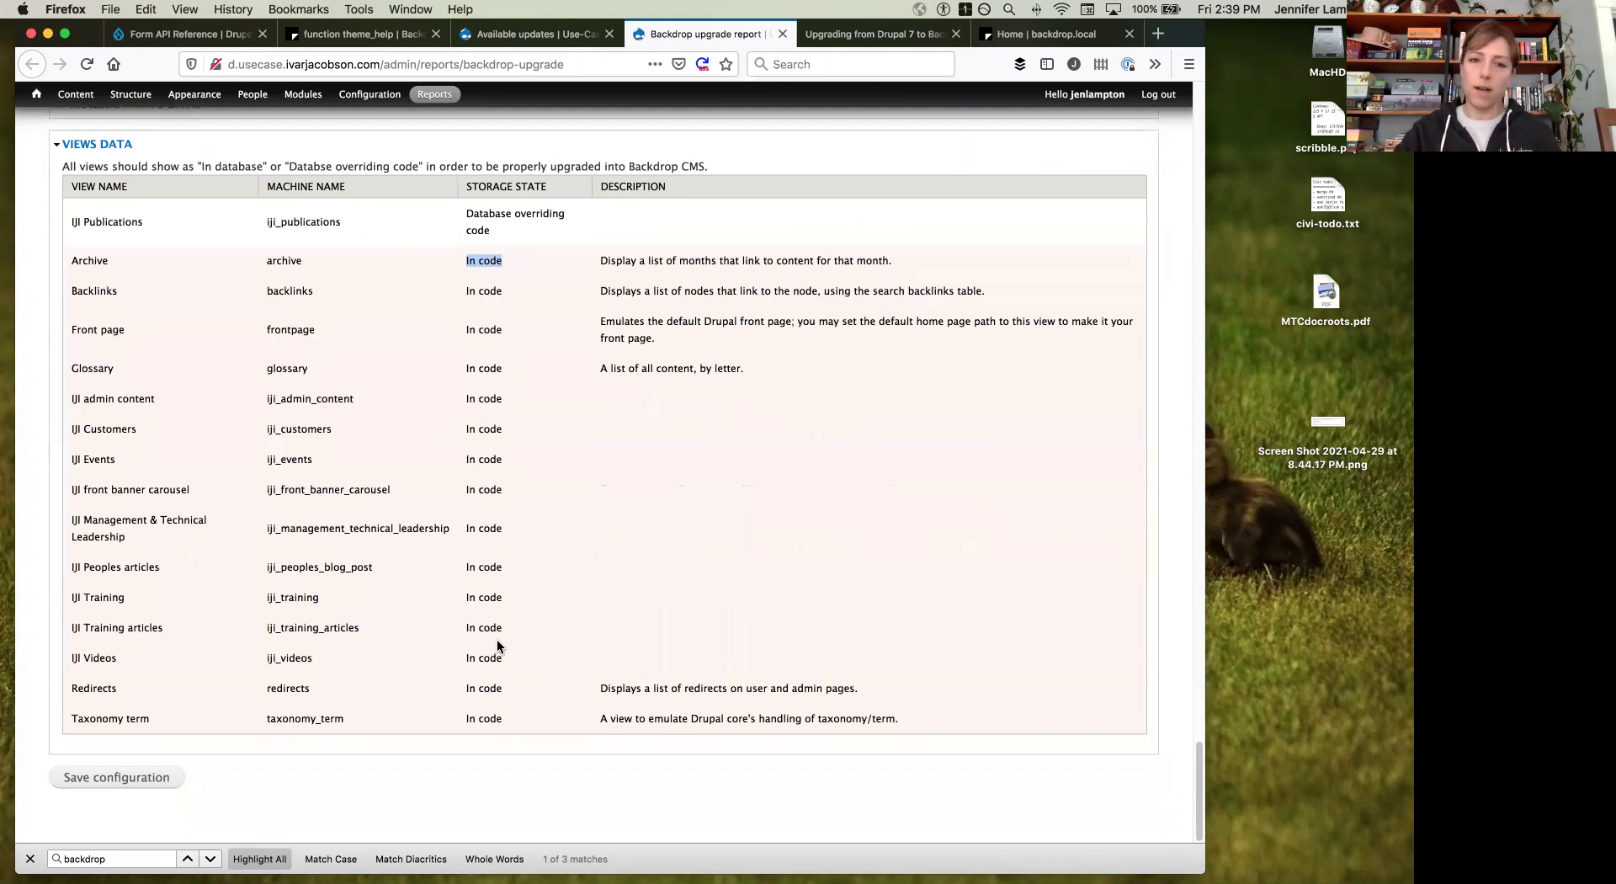
scroll(497, 638, up, 20)
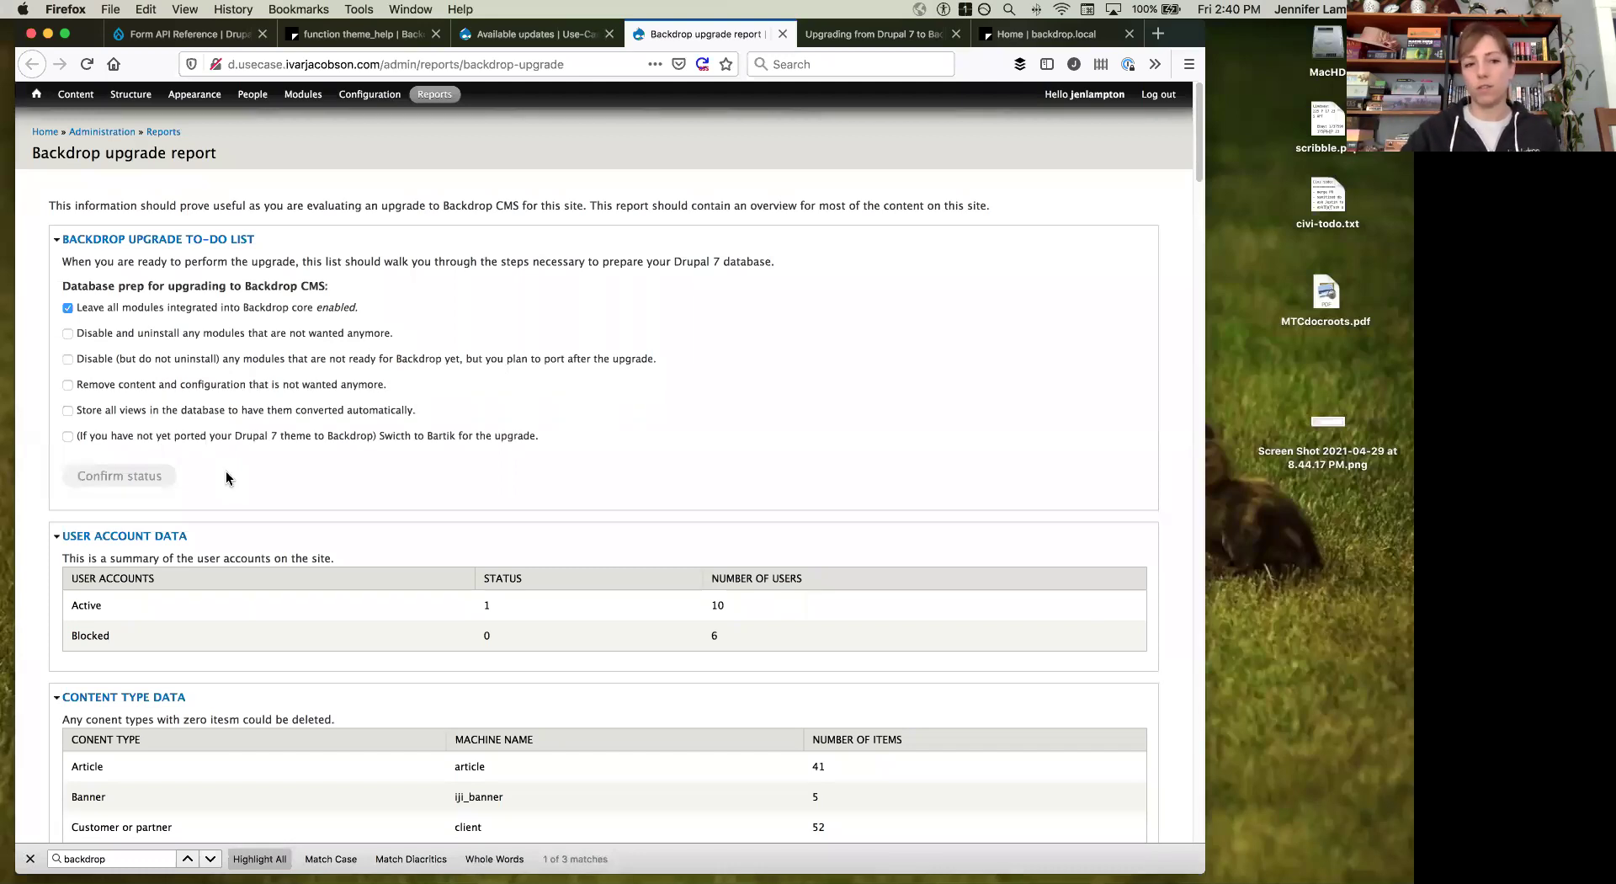
Step: Collapse the user account and content type data sections, then bring the 'Home | backdrop.local' tab forward
click(168, 535)
click(166, 577)
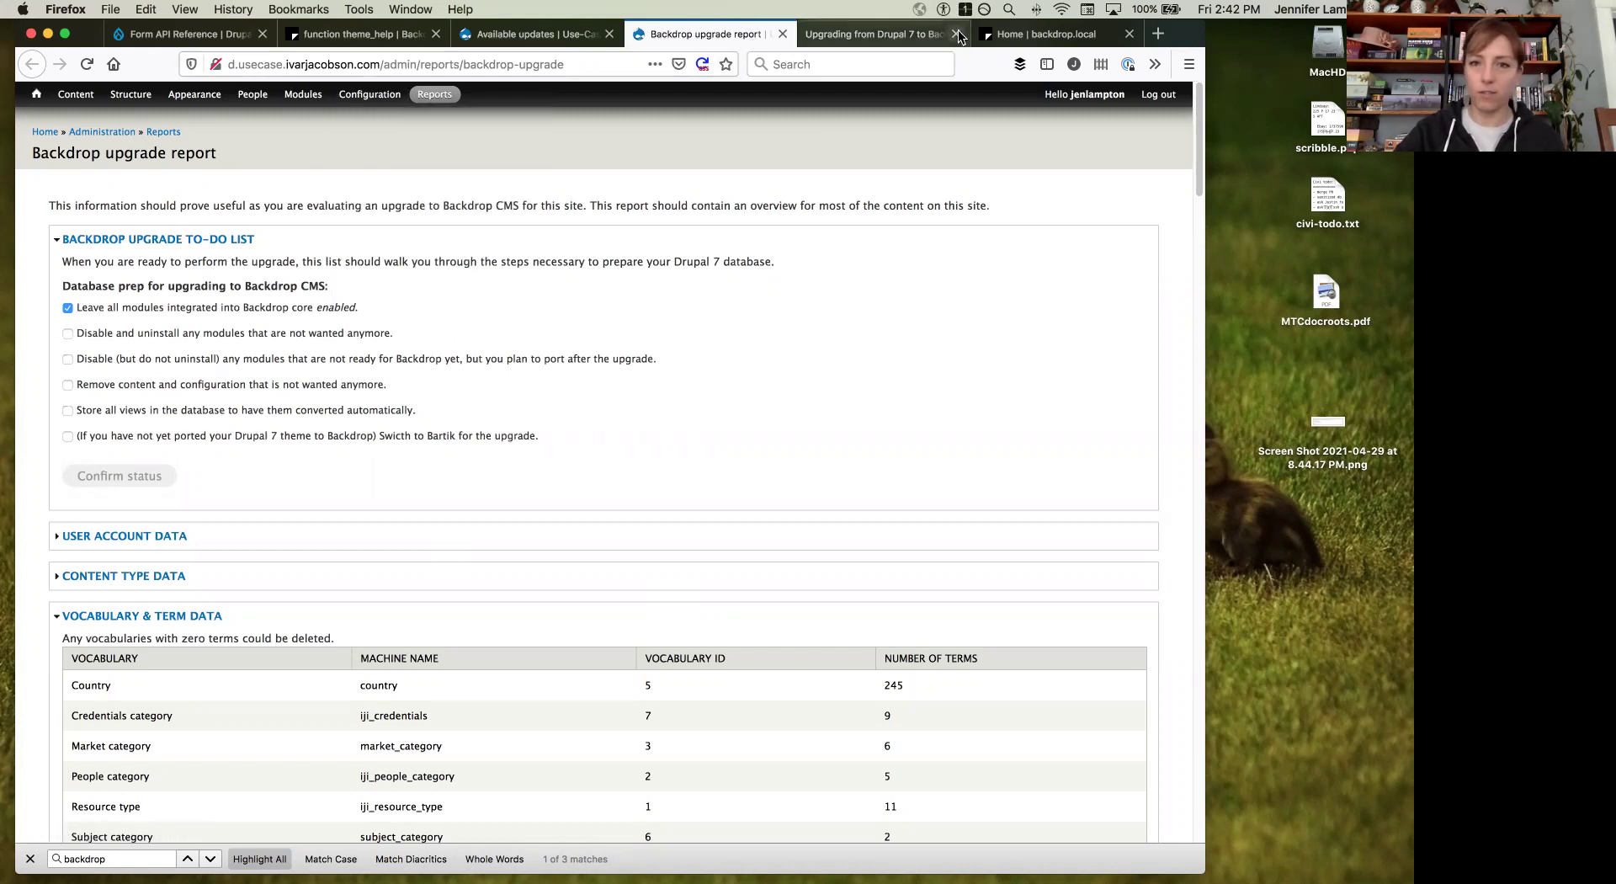
click(1023, 37)
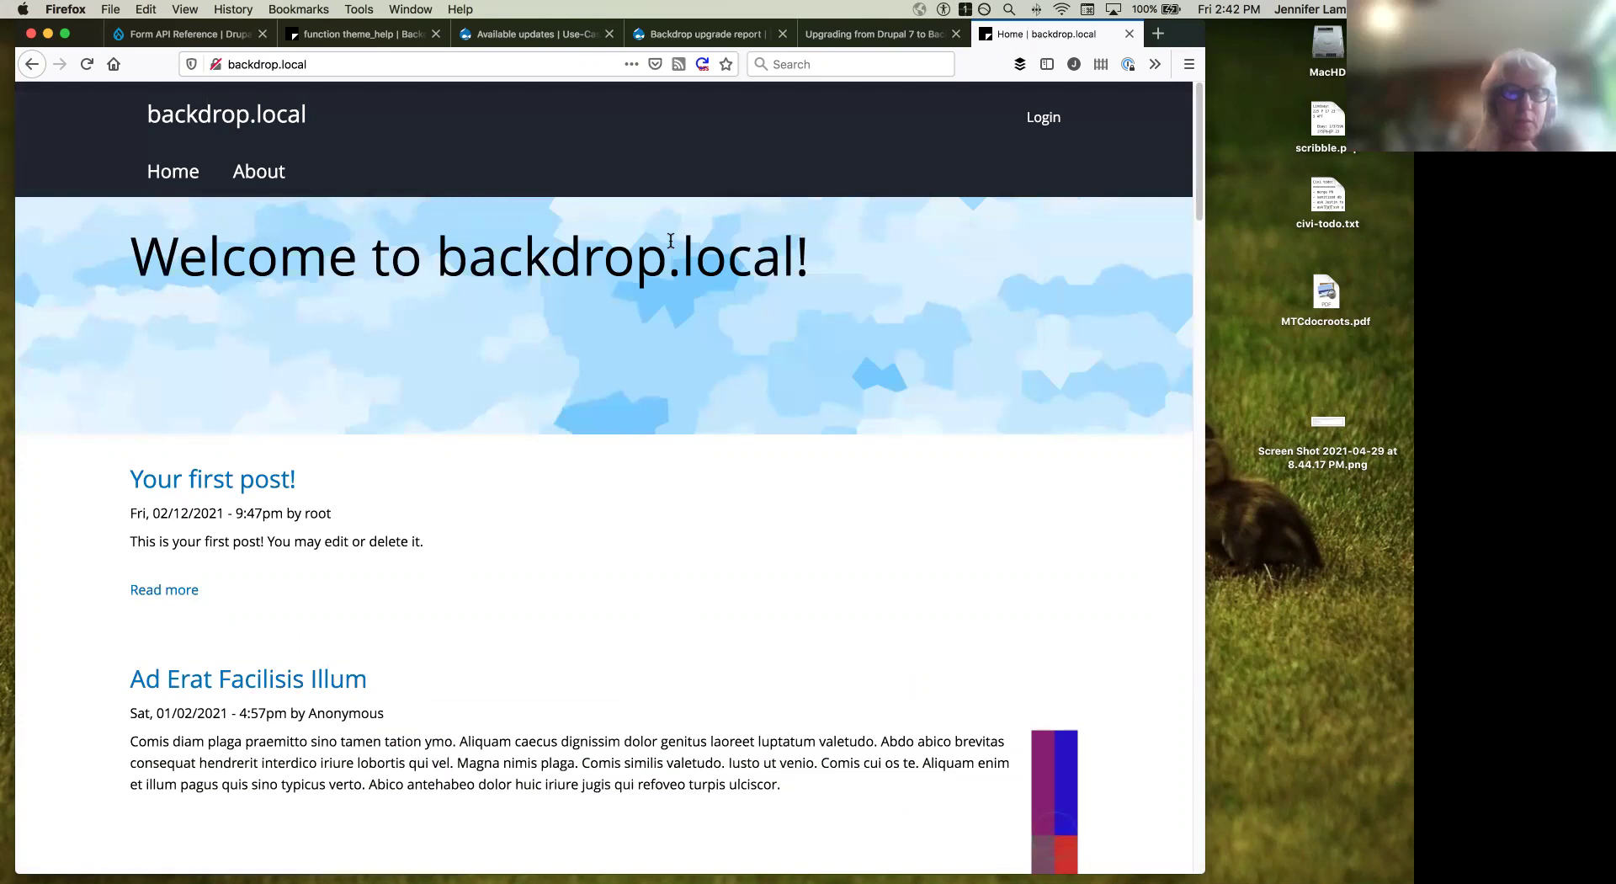
Step: Log in to backdrop.local with the administrator username and password to reach the admin dashboard
click(1043, 126)
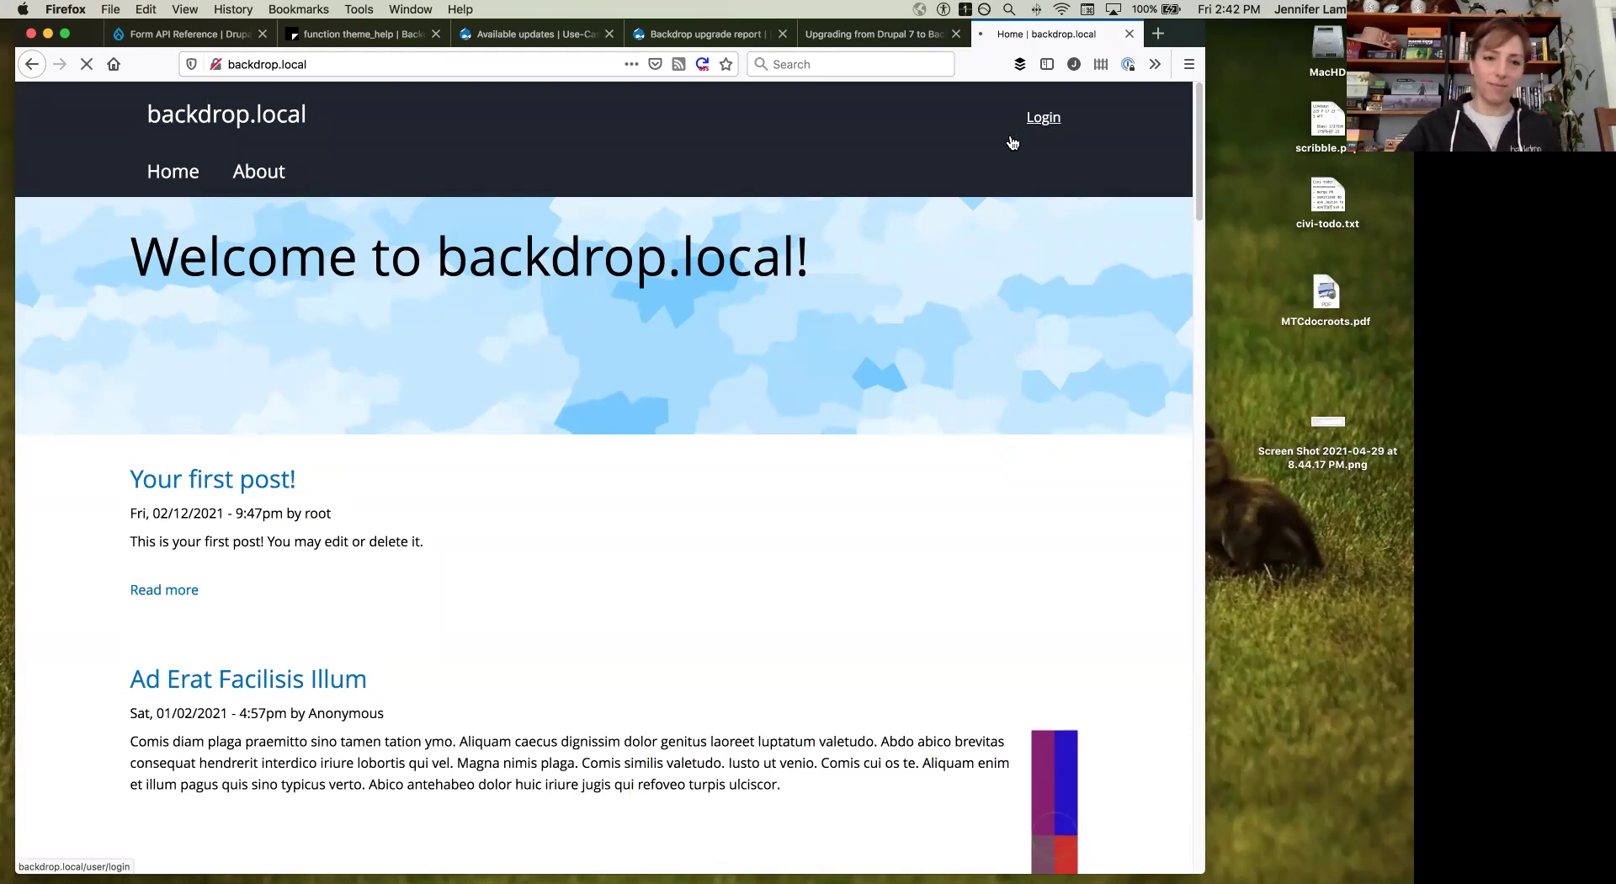
click(215, 390)
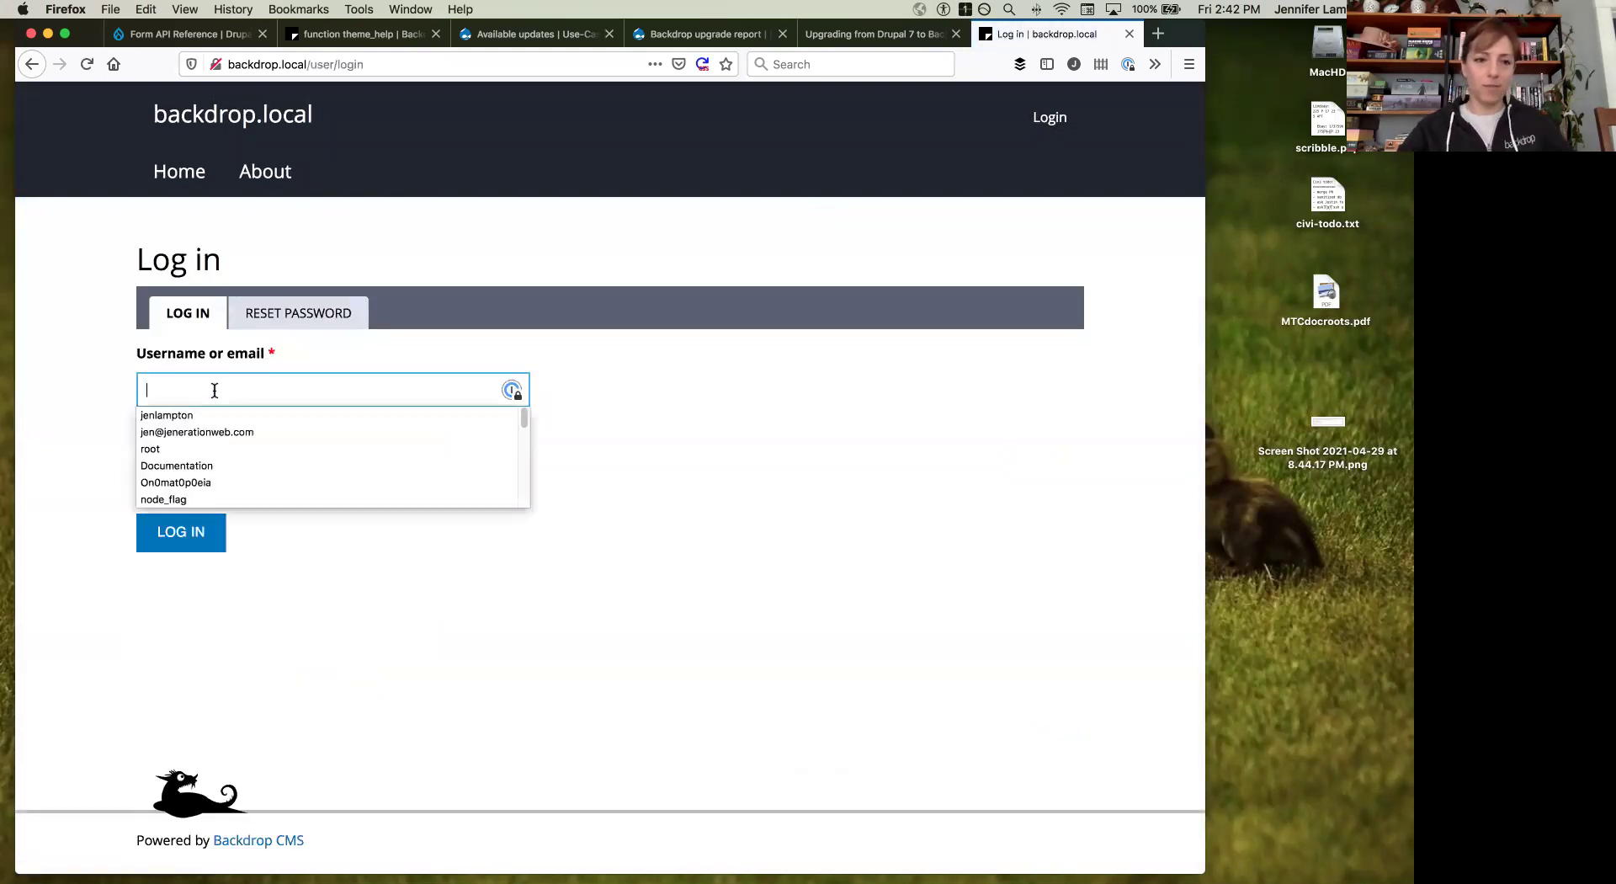
text(root)
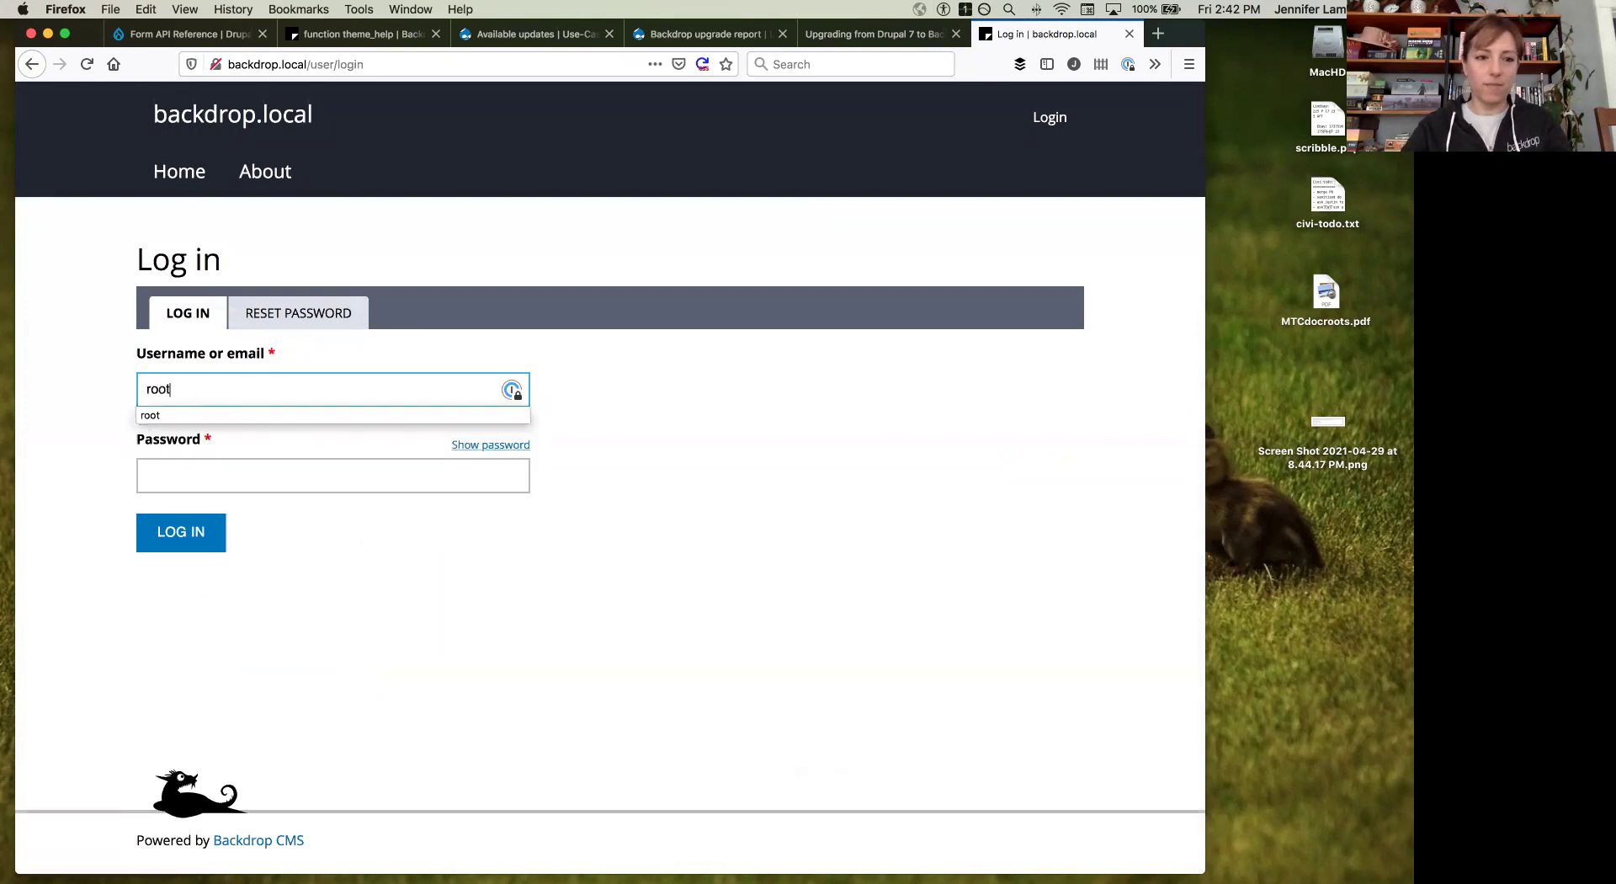
key(Tab)
text(root)
key(Return)
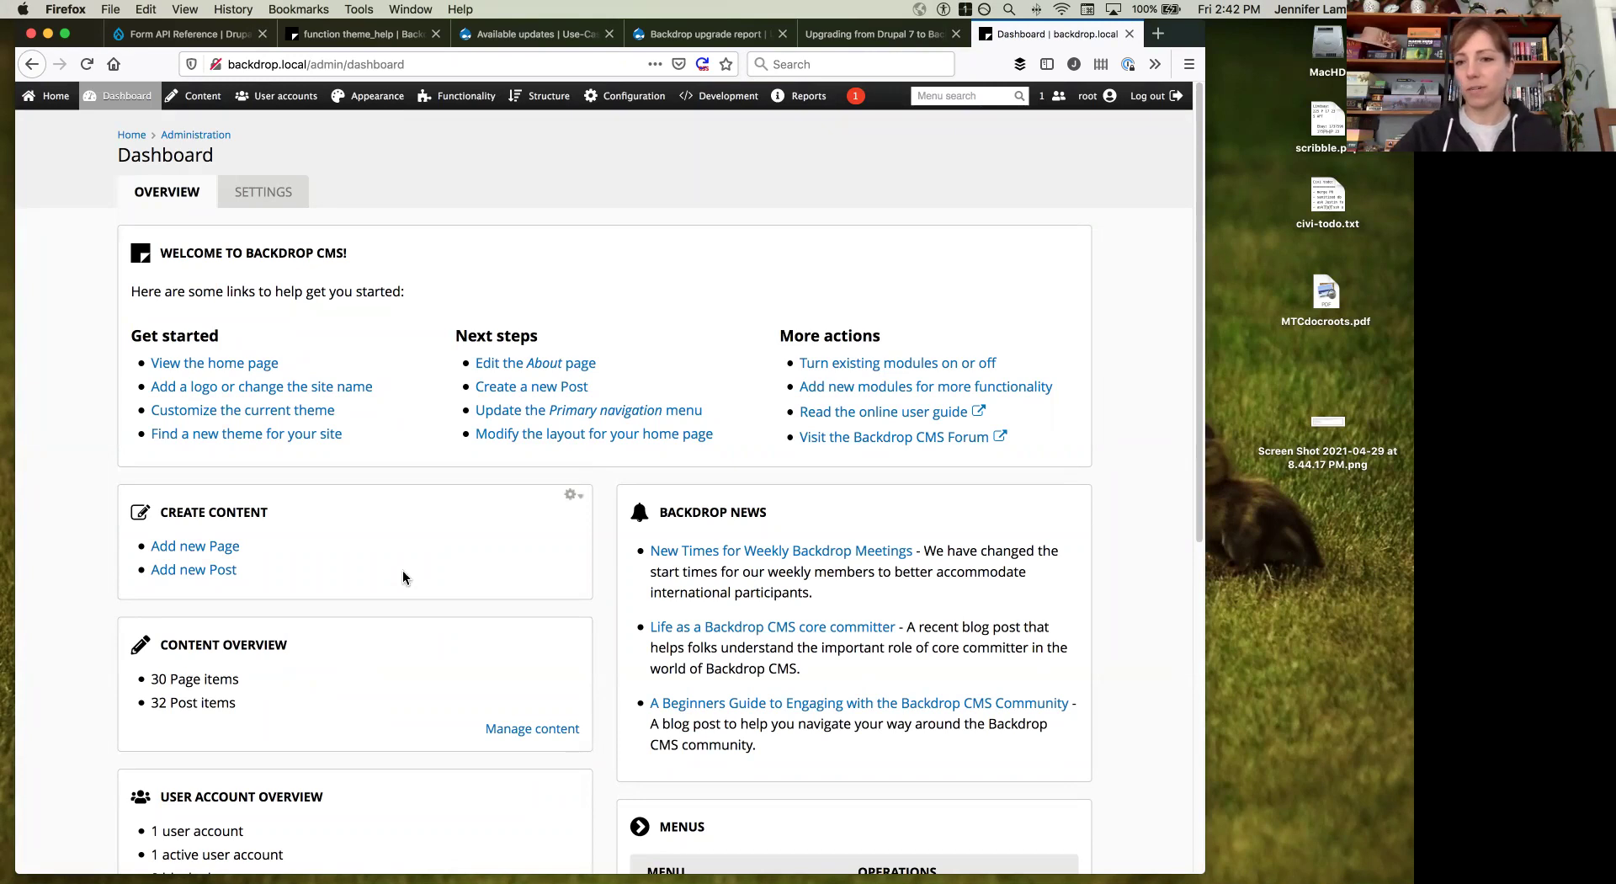
scroll(403, 569, down, 1)
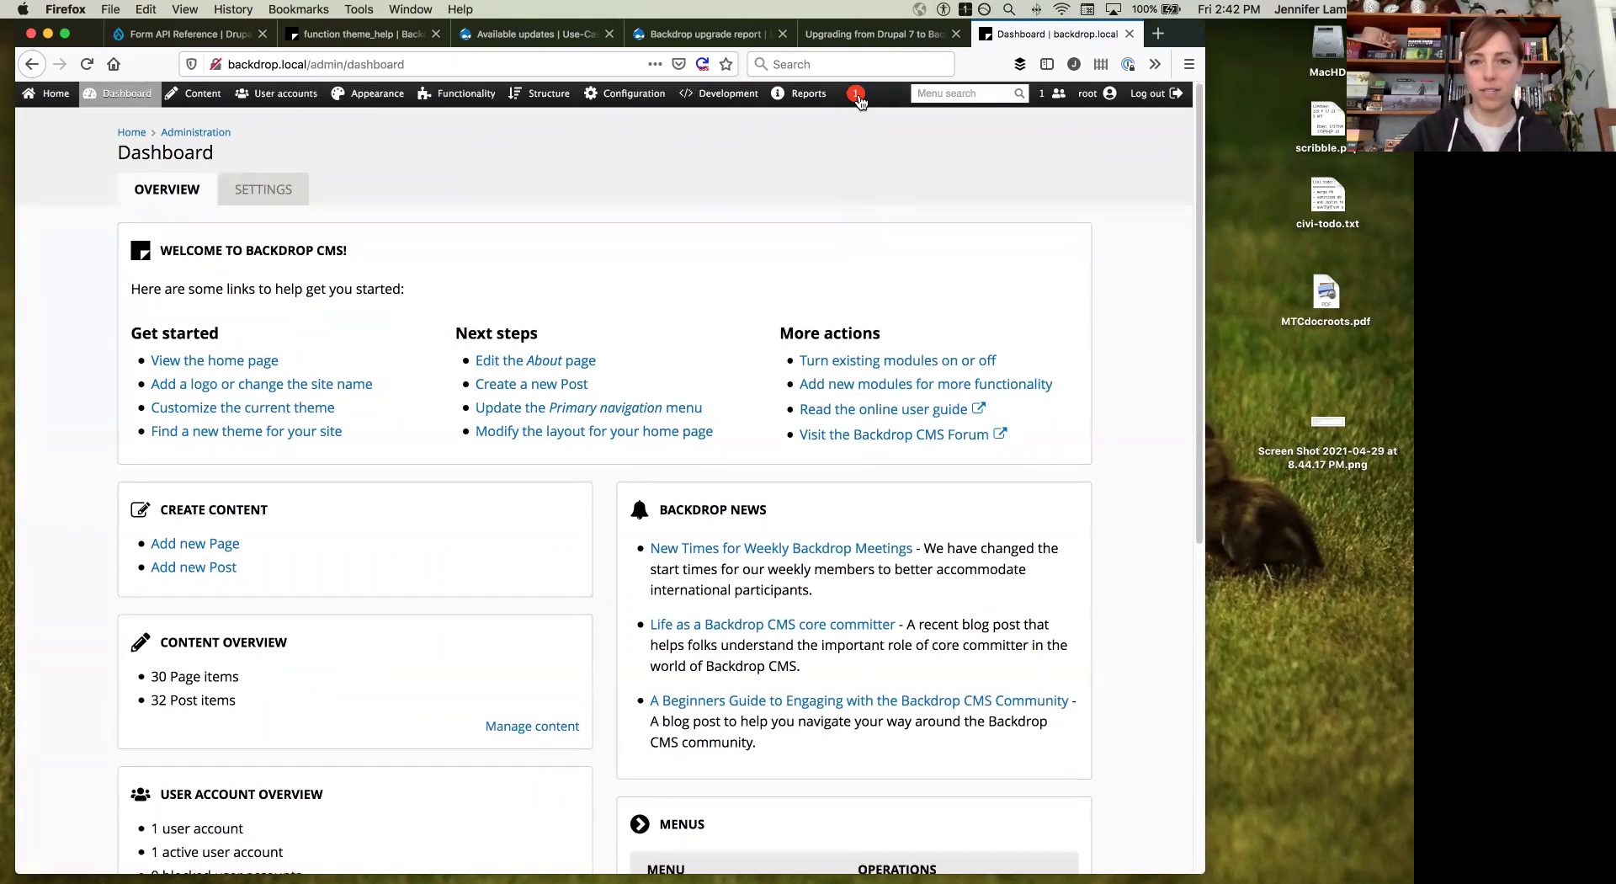
mouse_move(858, 101)
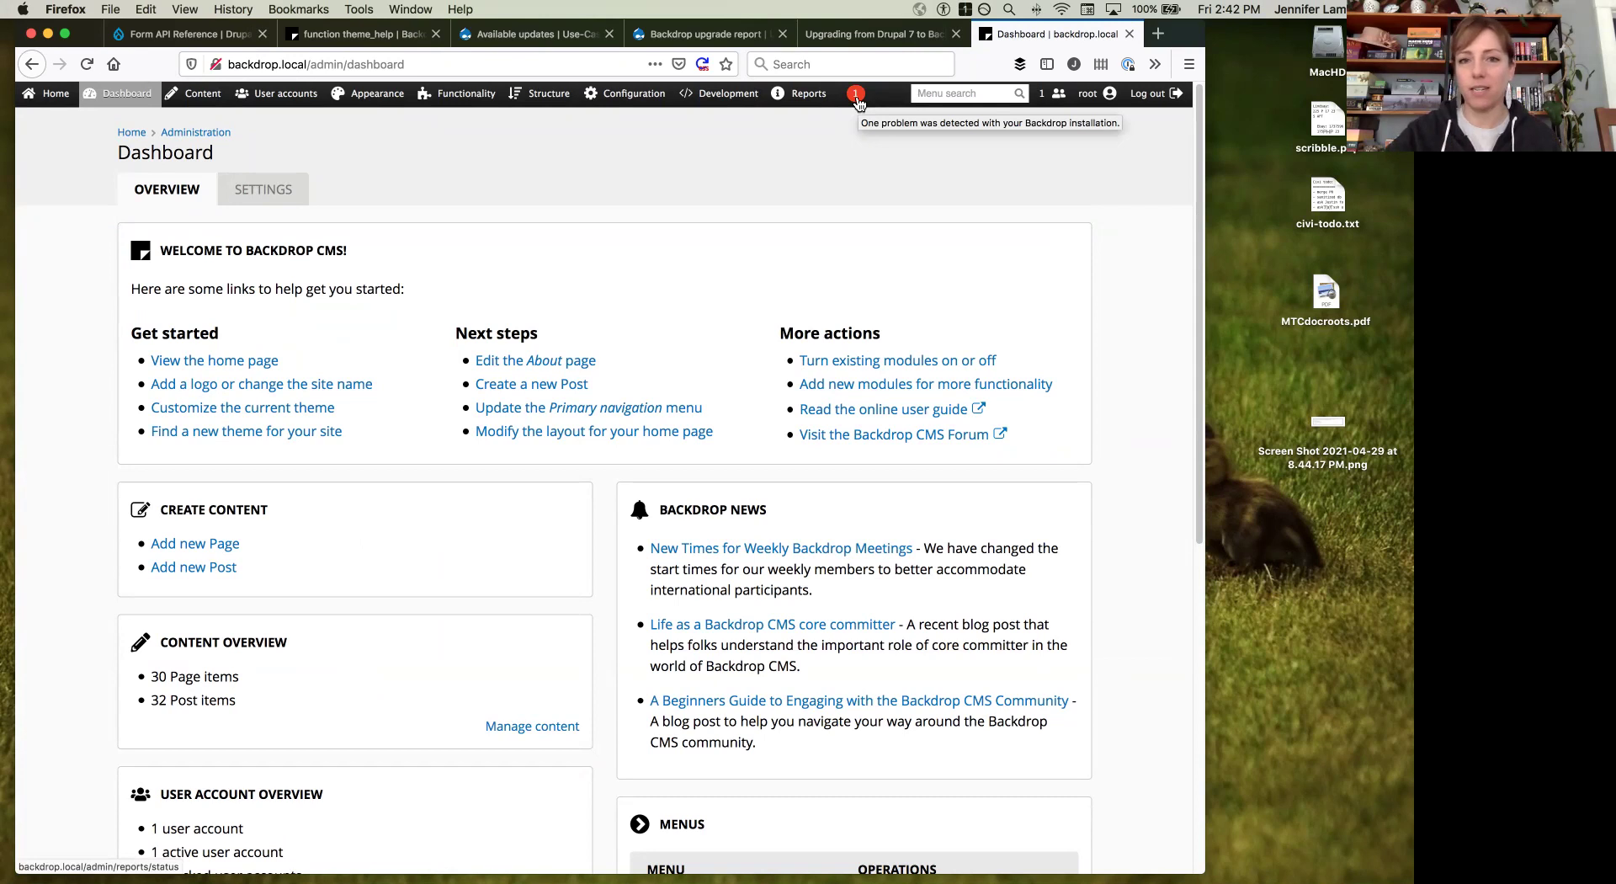
Step: Apply the 3 pending database updates from the problem report, then return to the Status report
click(856, 95)
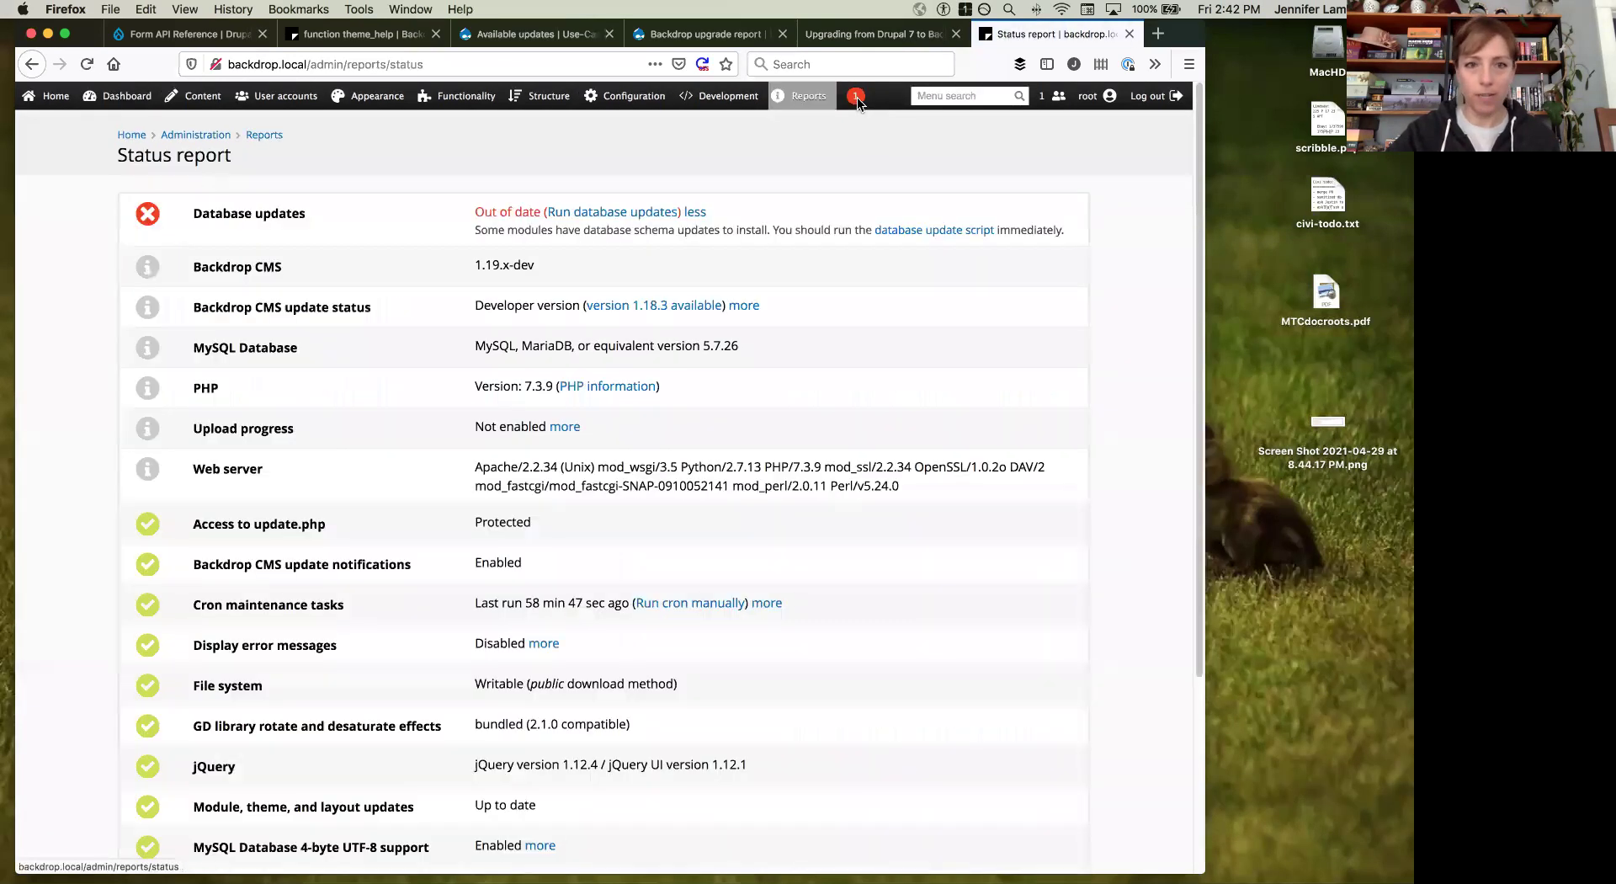
click(636, 213)
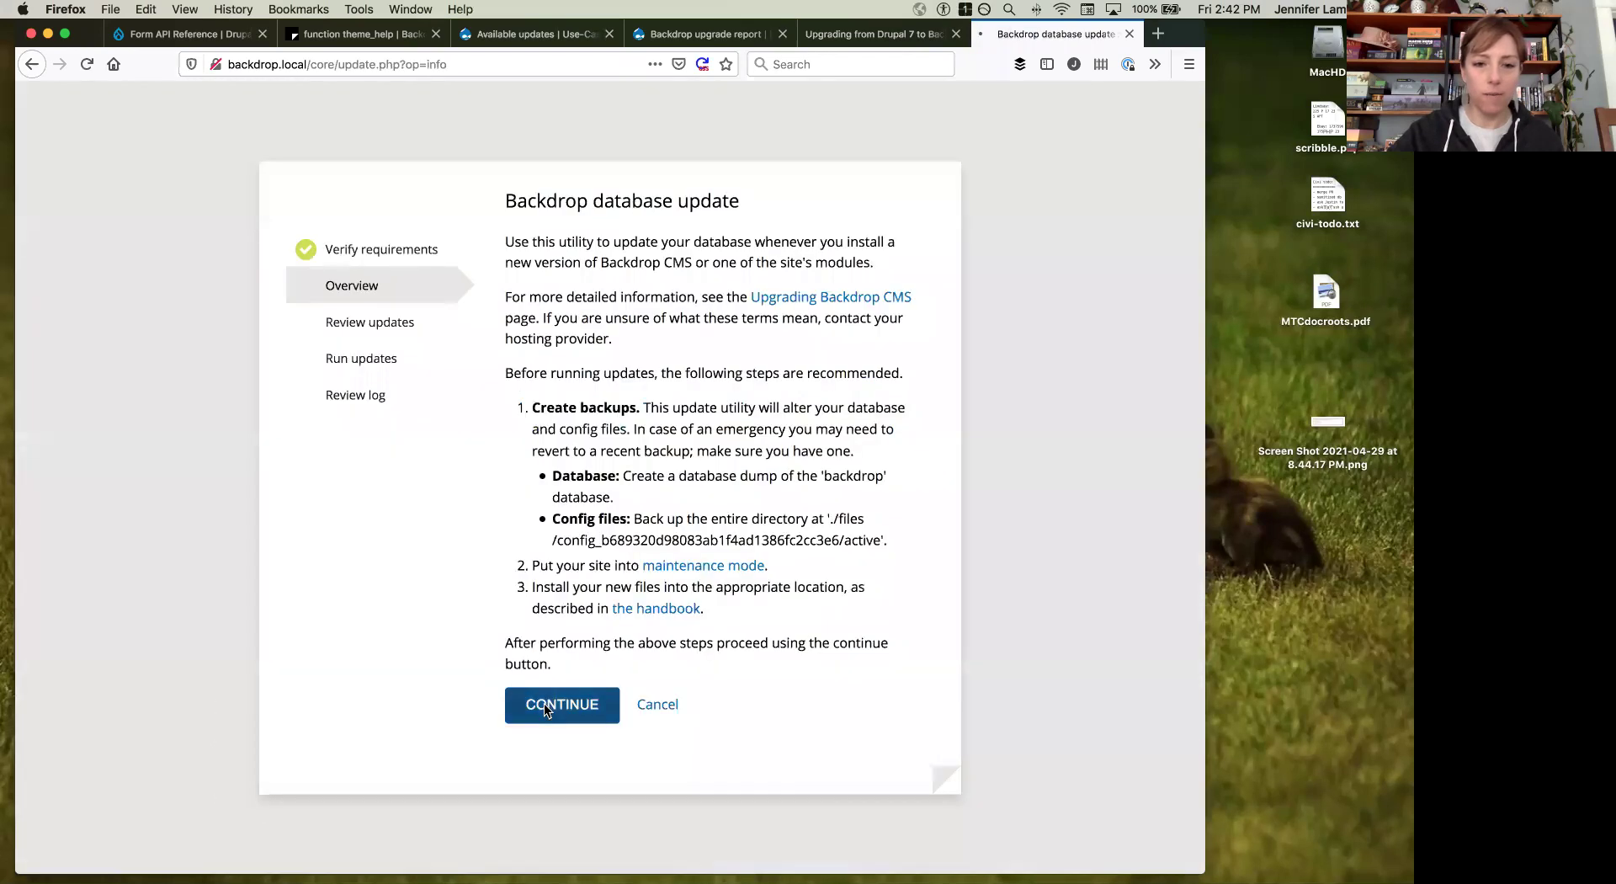
click(544, 707)
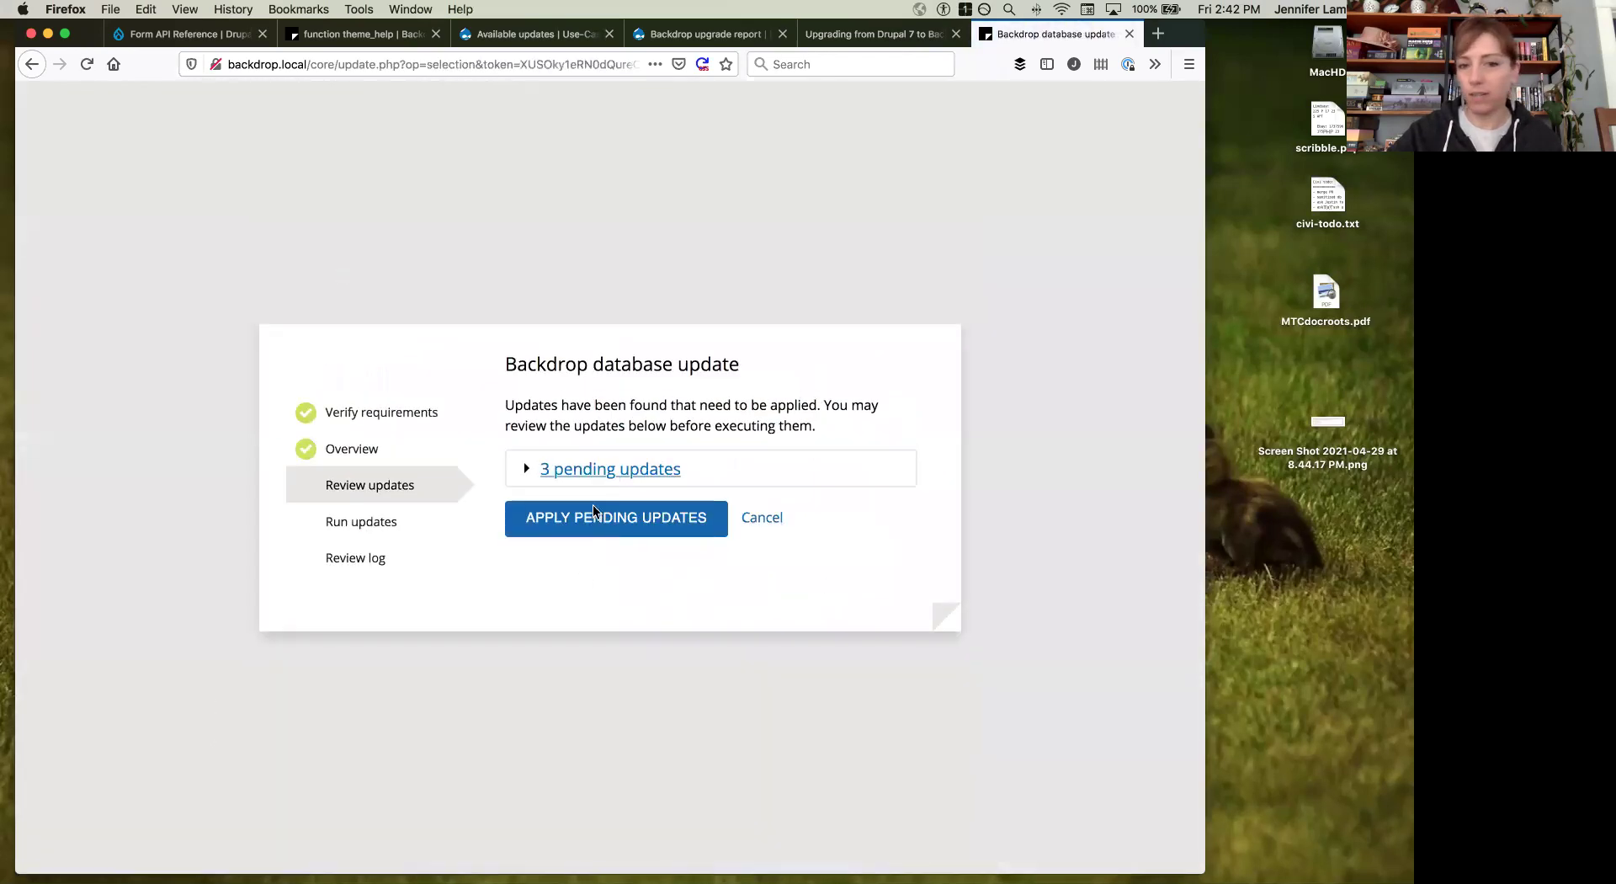
click(593, 510)
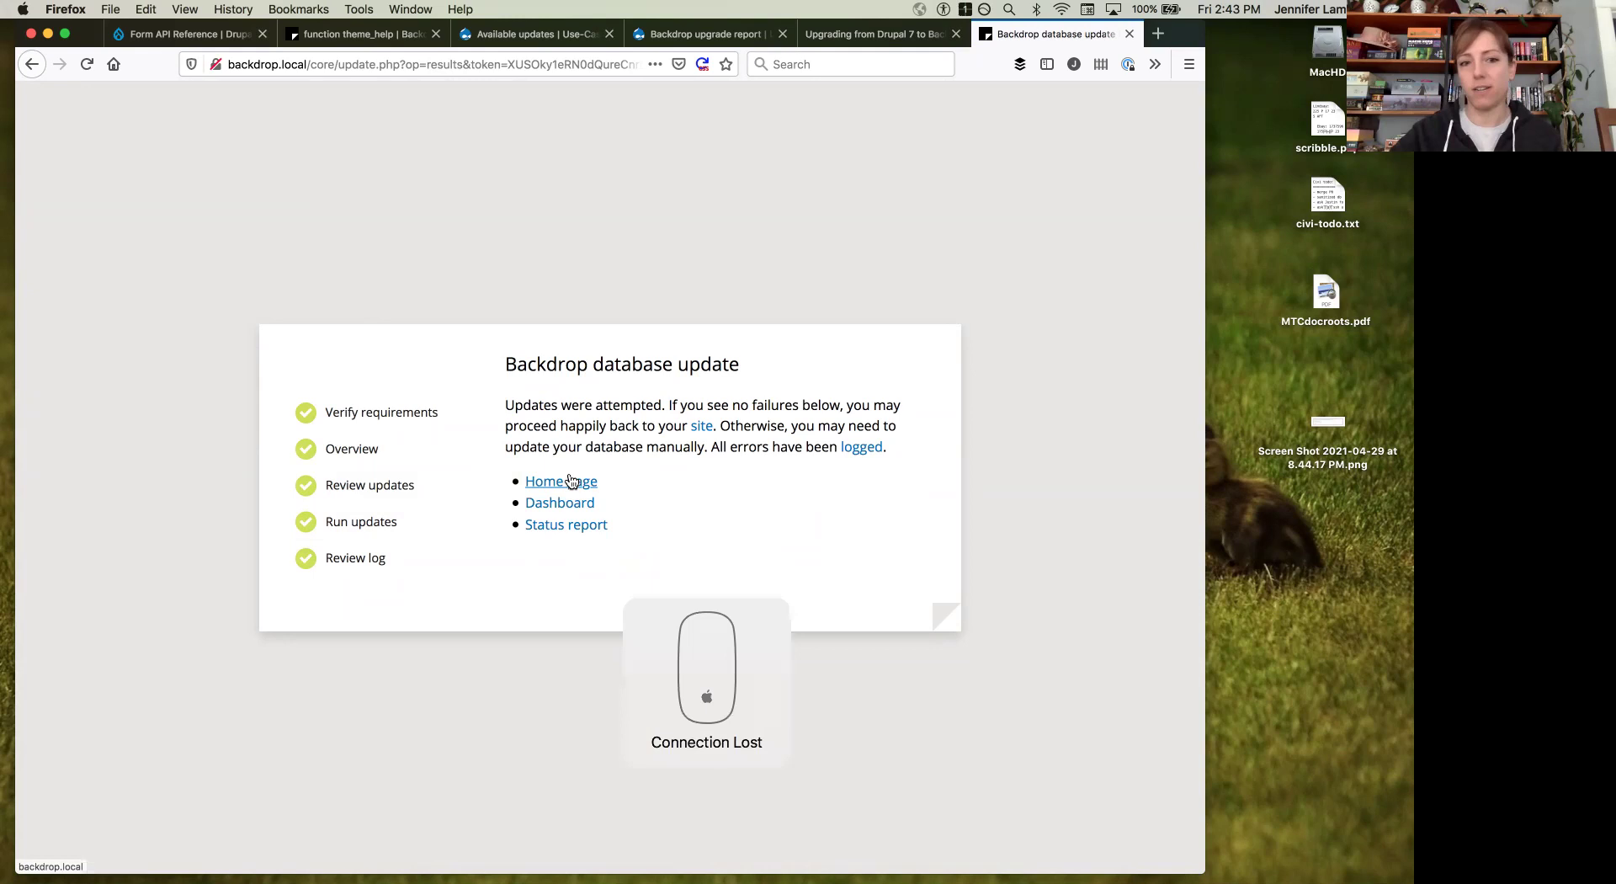
click(559, 530)
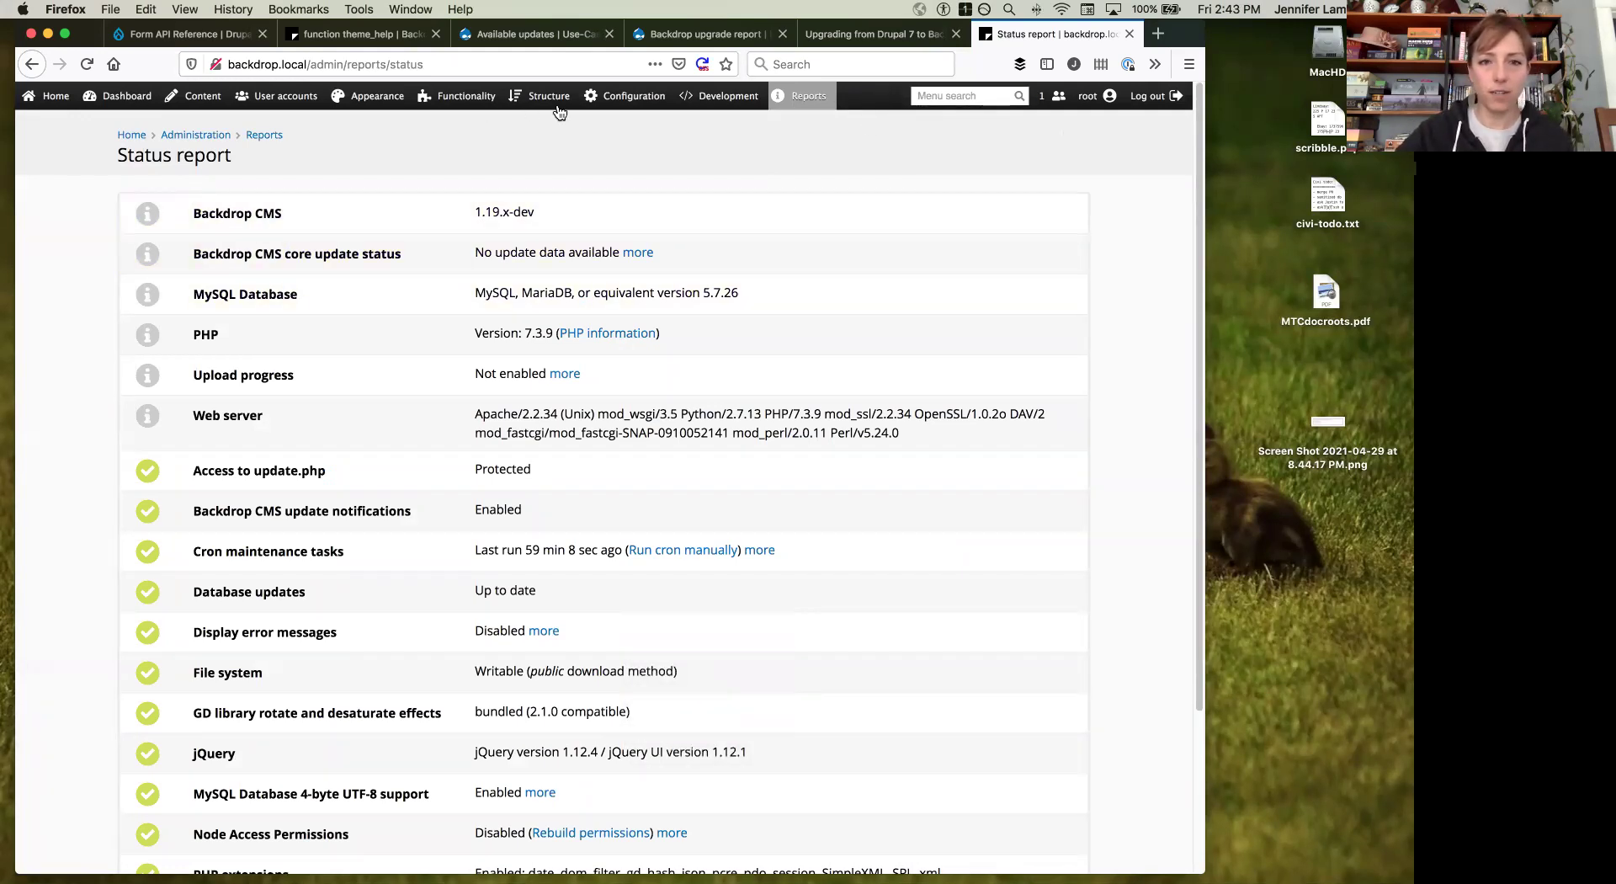
Step: Create a flexible layout template named 'demo' from Structure > Layouts > Templates and save it
mouse_move(542, 97)
click(549, 206)
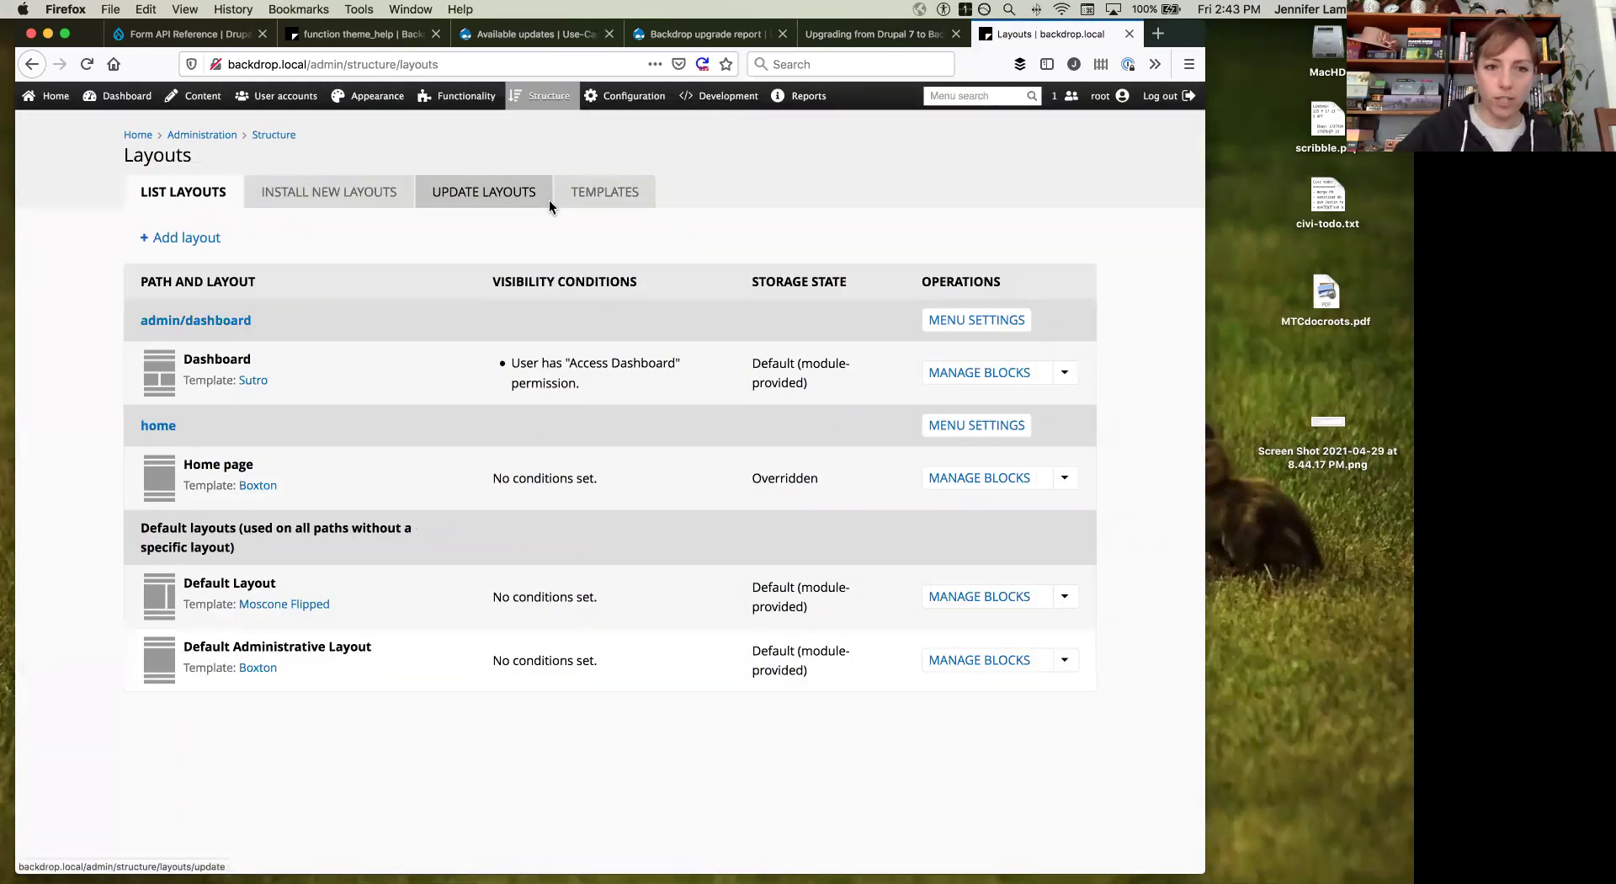
click(589, 190)
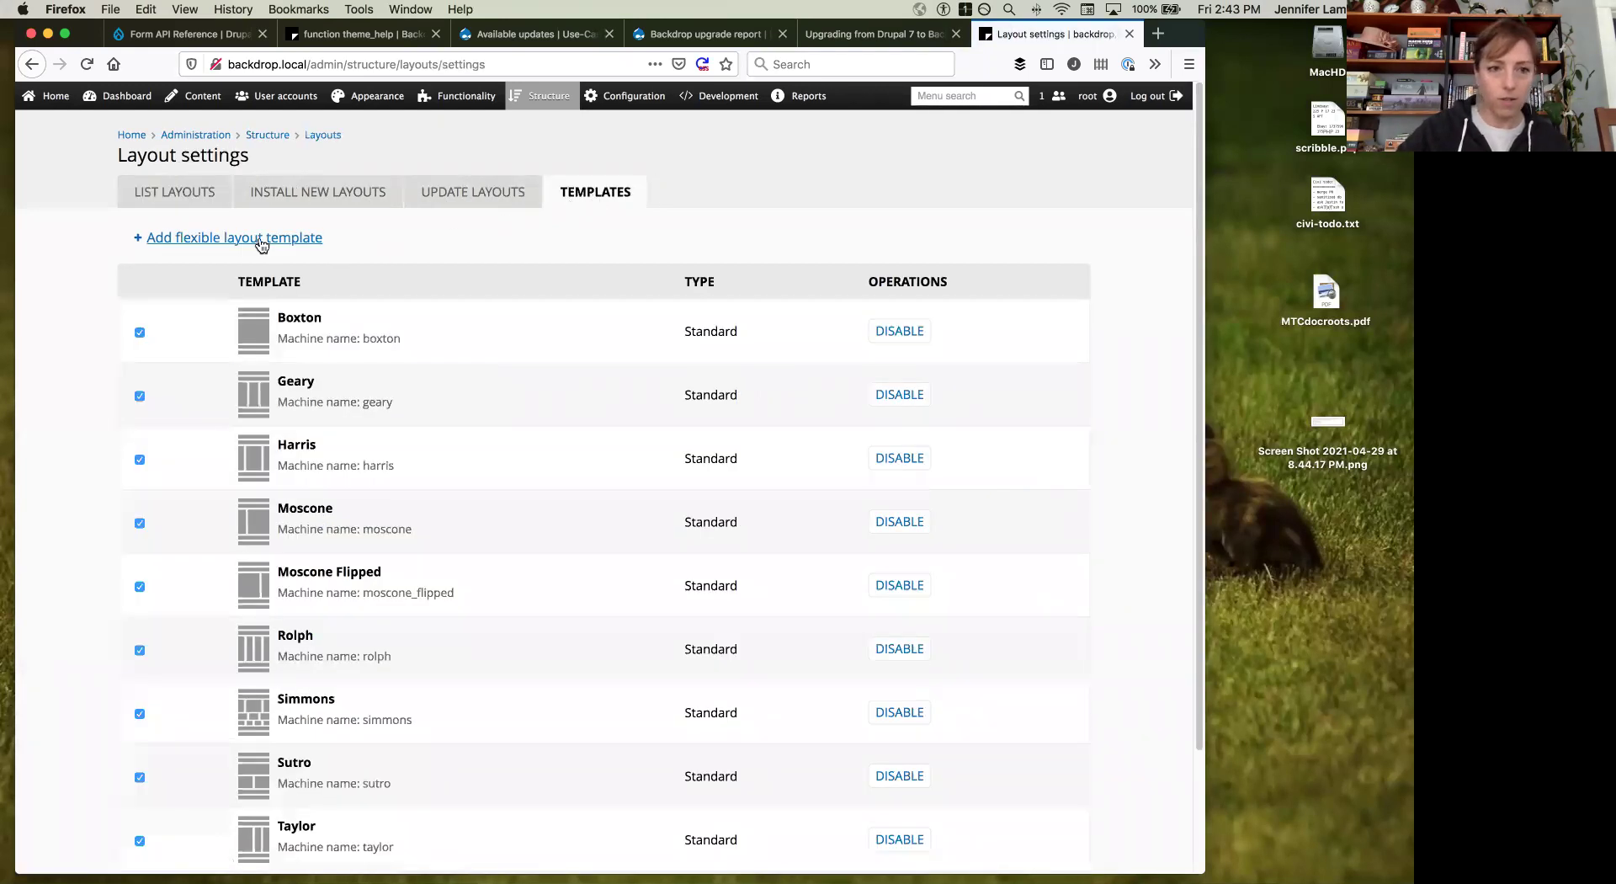
click(261, 239)
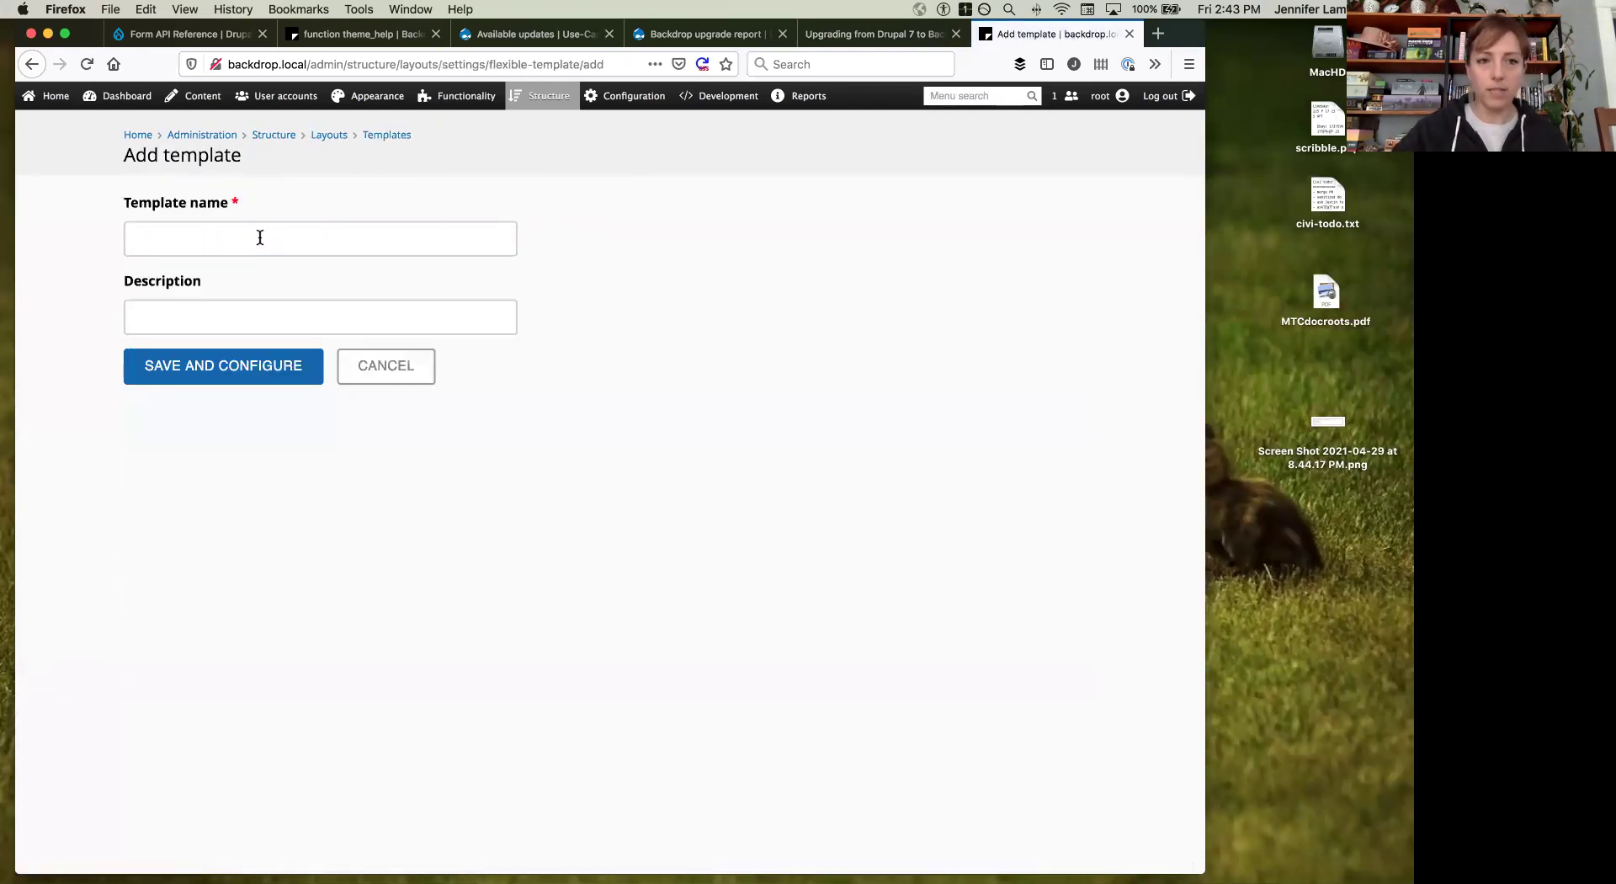
click(209, 238)
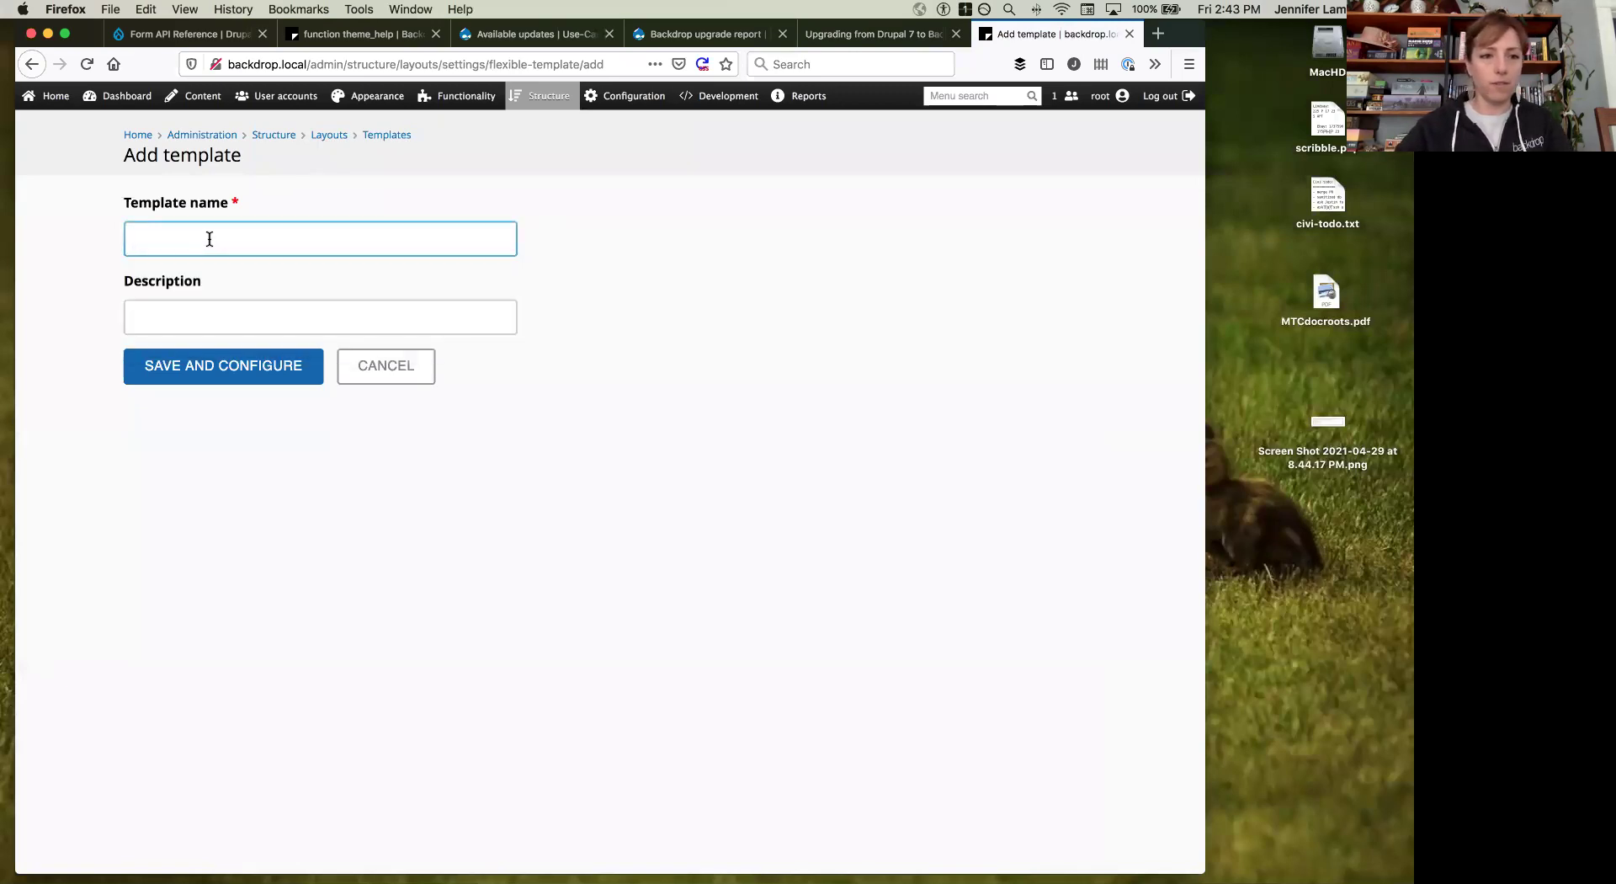
text(demo)
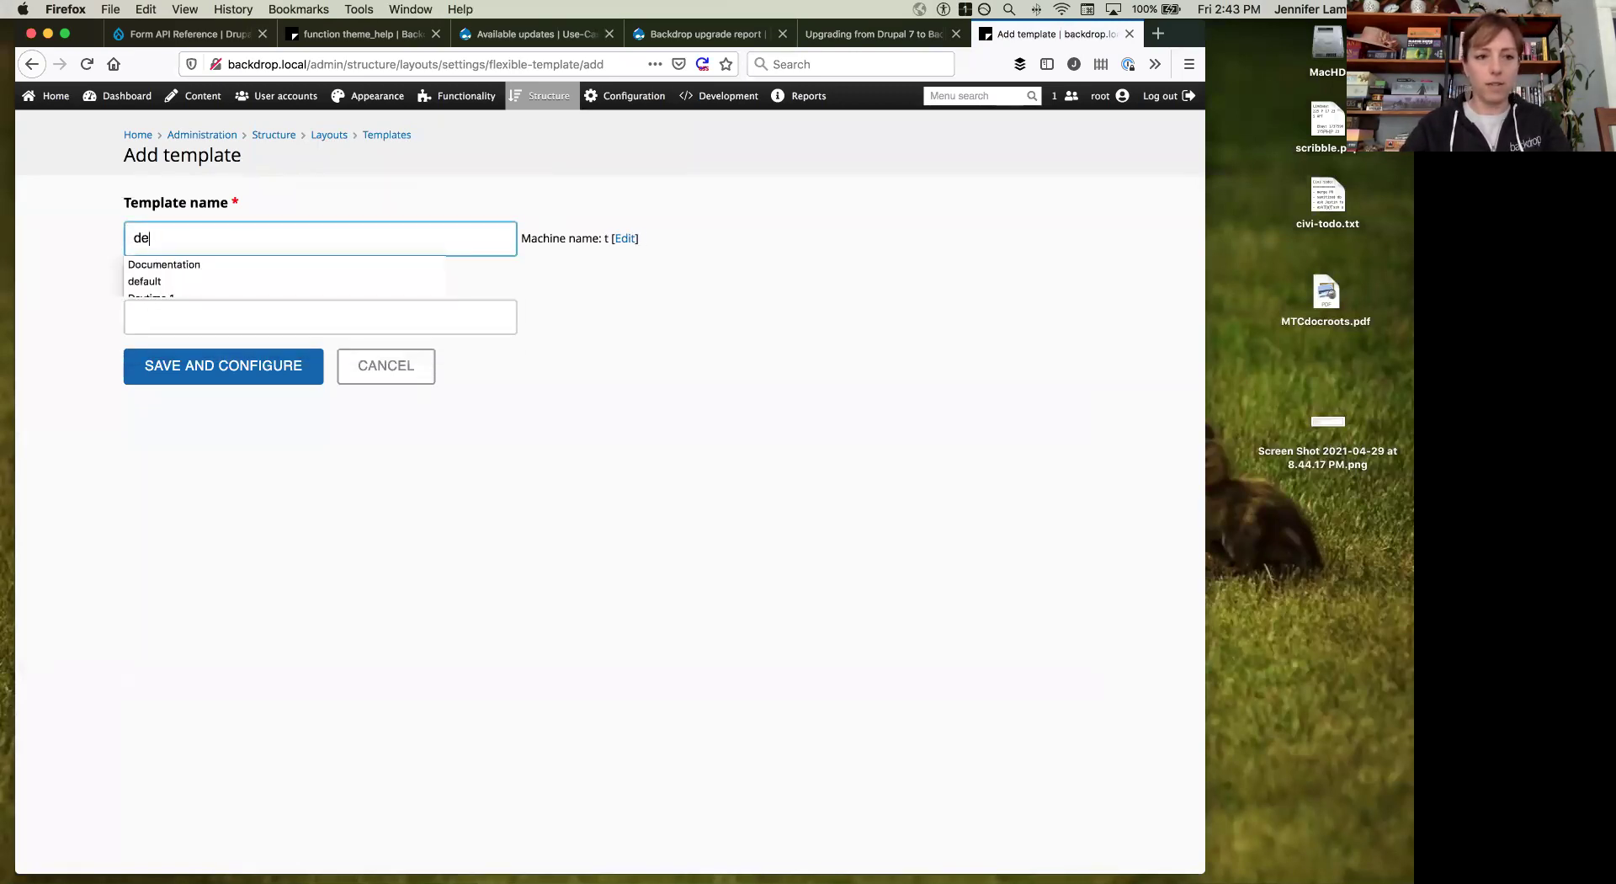
click(173, 356)
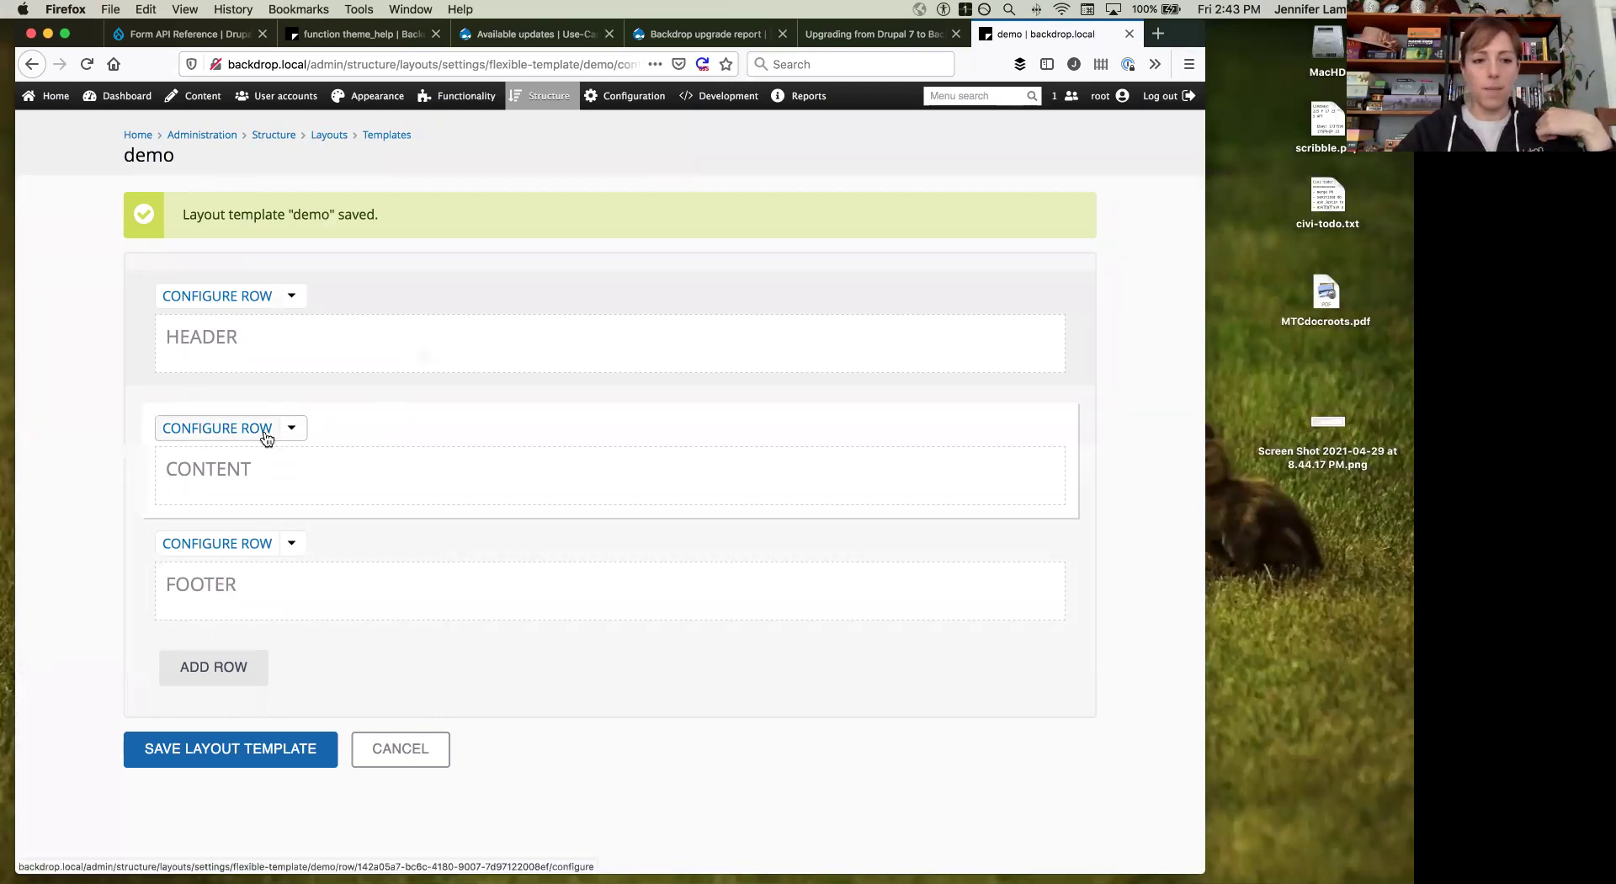
Step: Add a row of four equal 25/25/25/25 regions, Region 1 to Region 4, to the demo template
click(197, 678)
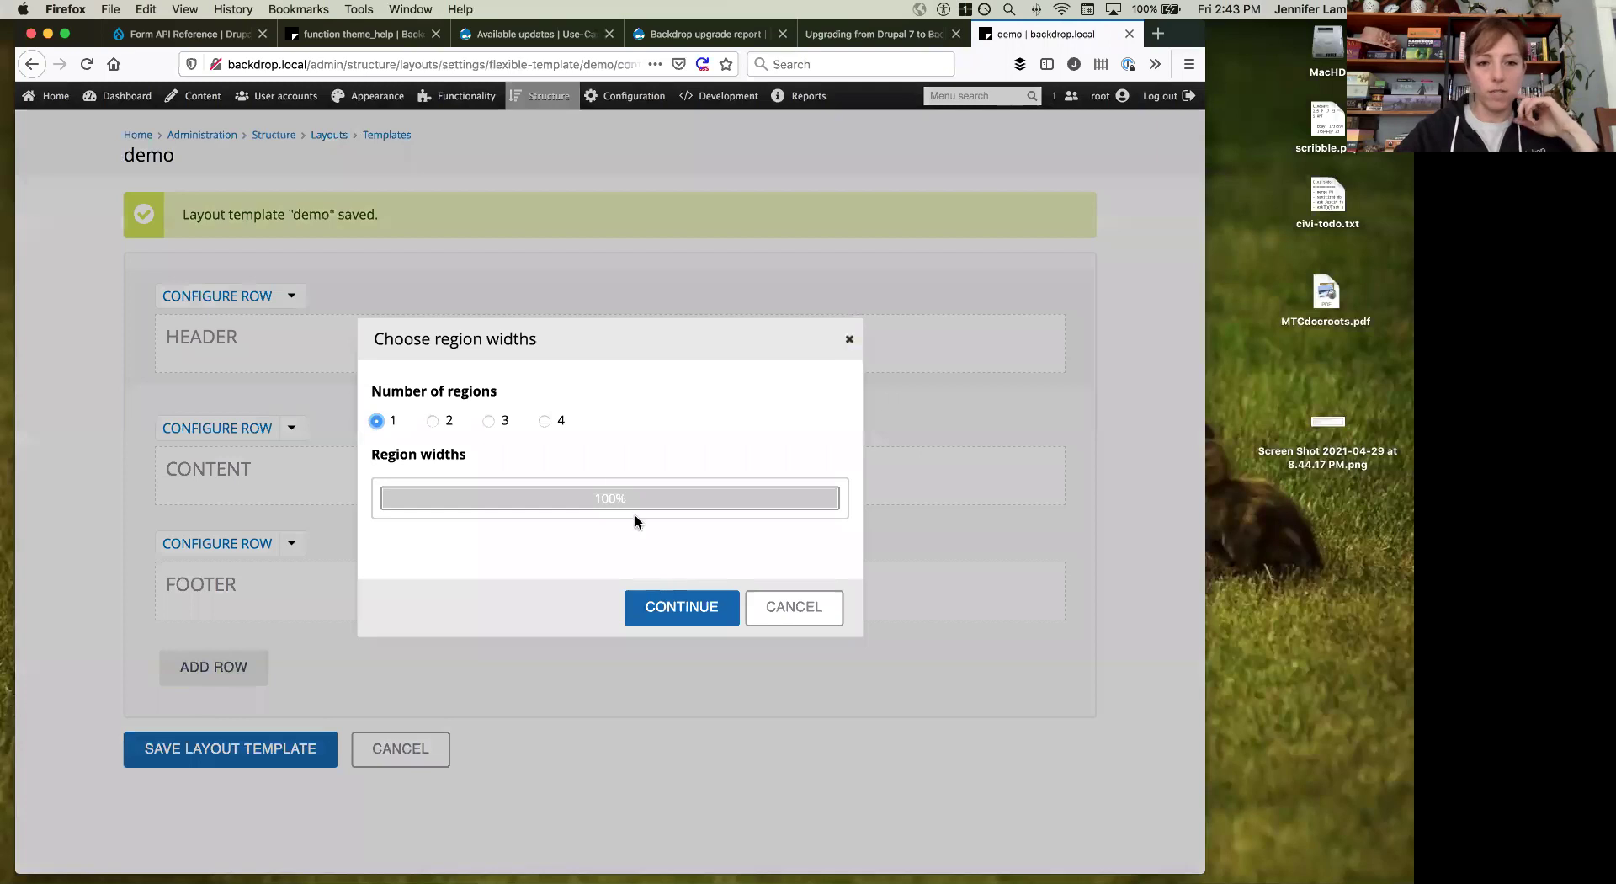
click(544, 420)
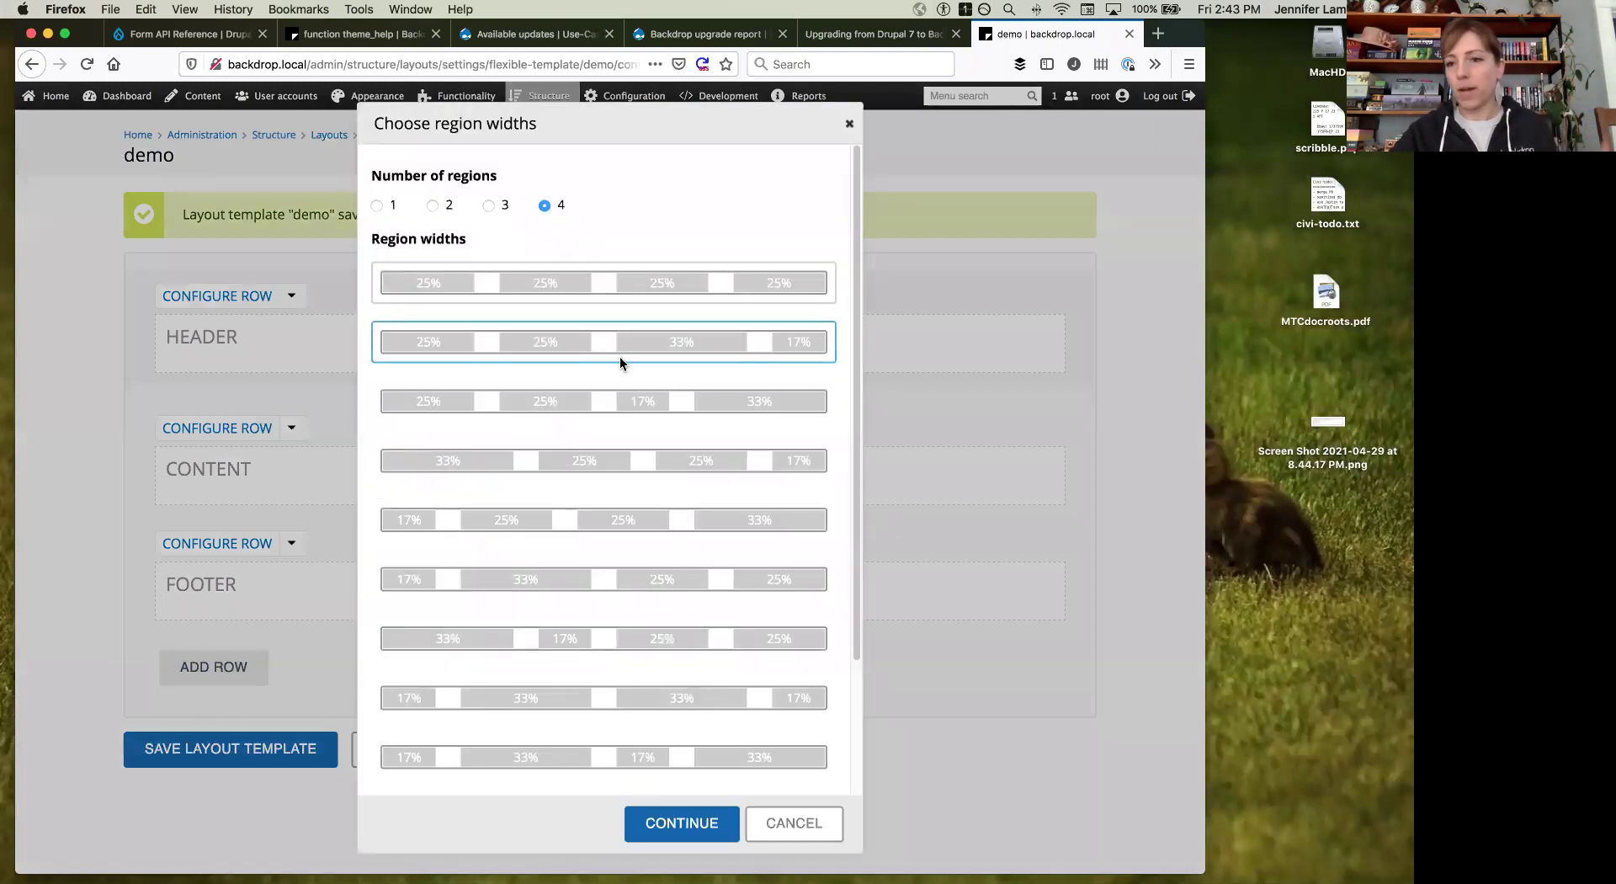
scroll(650, 347, down, 4)
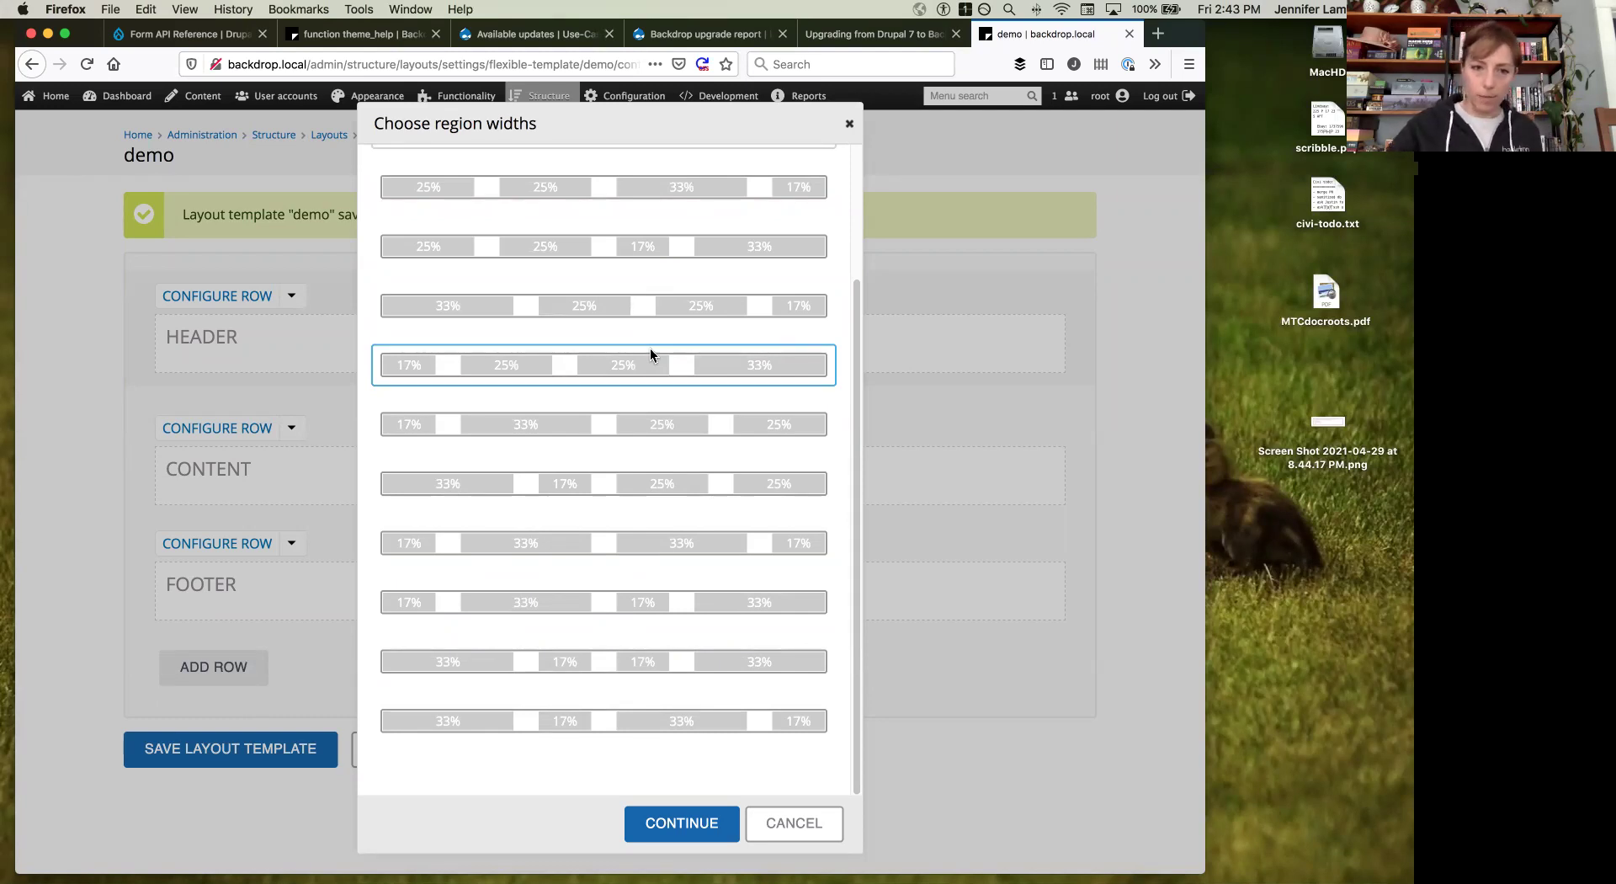
click(605, 257)
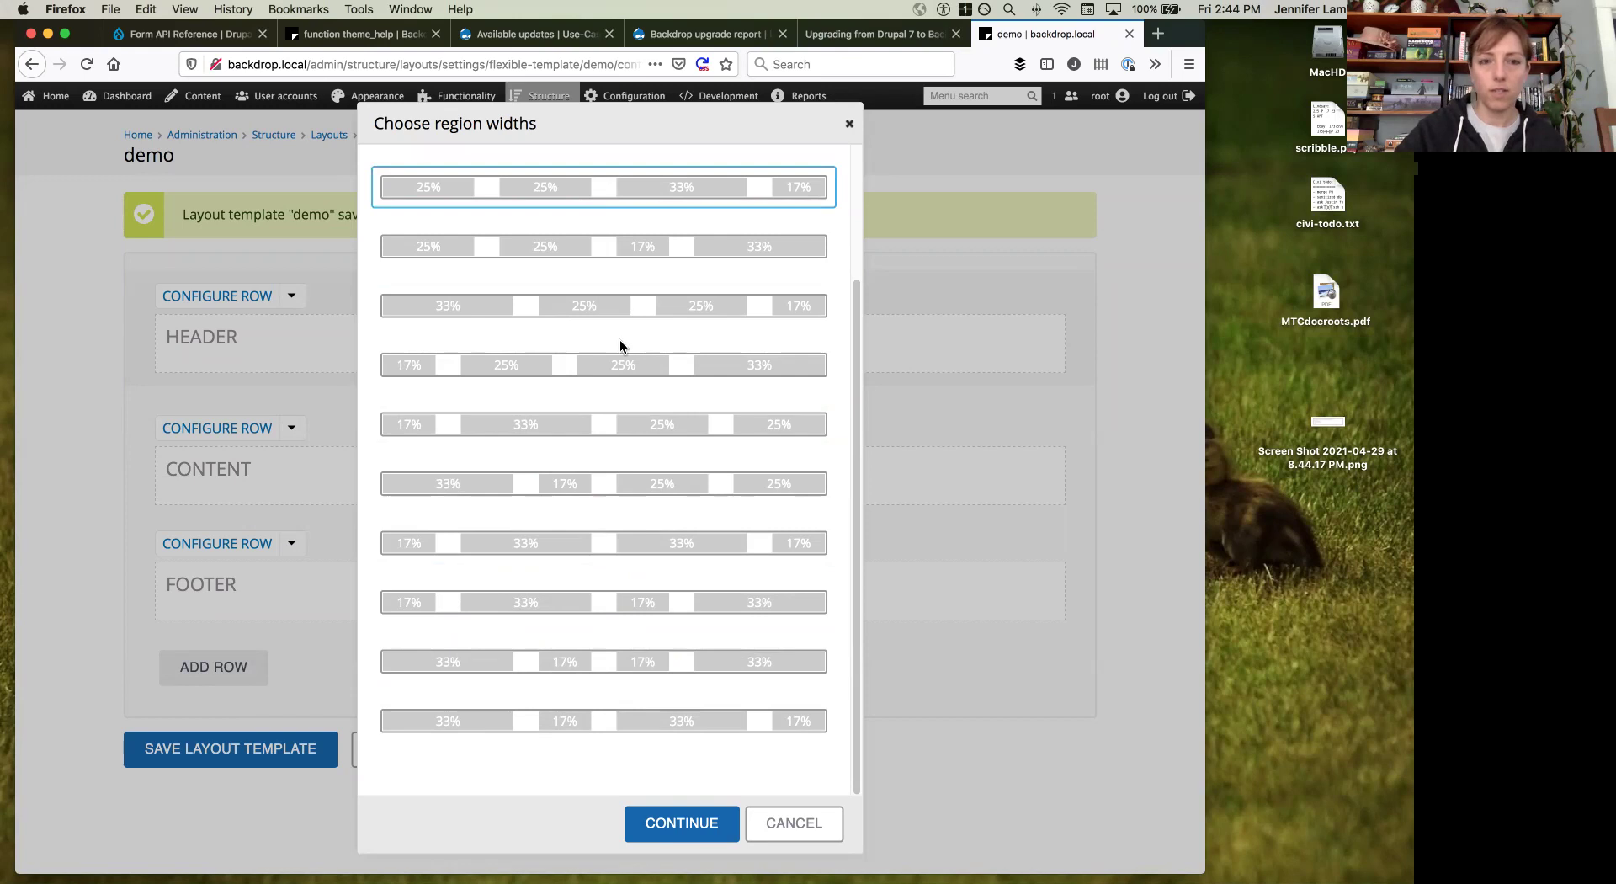
scroll(620, 340, up, 3)
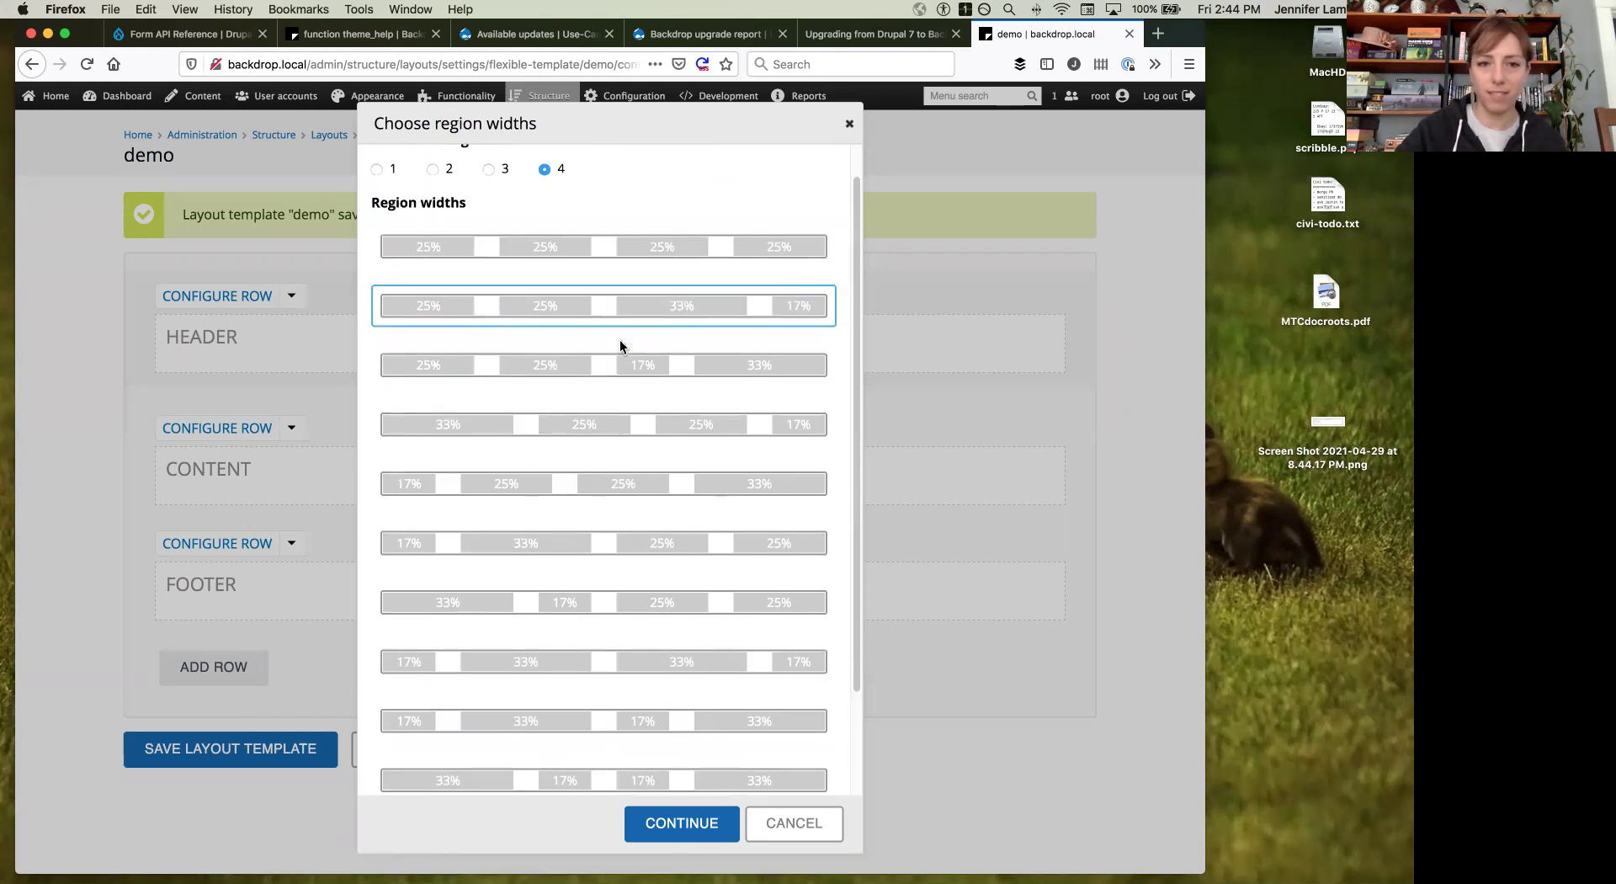
click(594, 250)
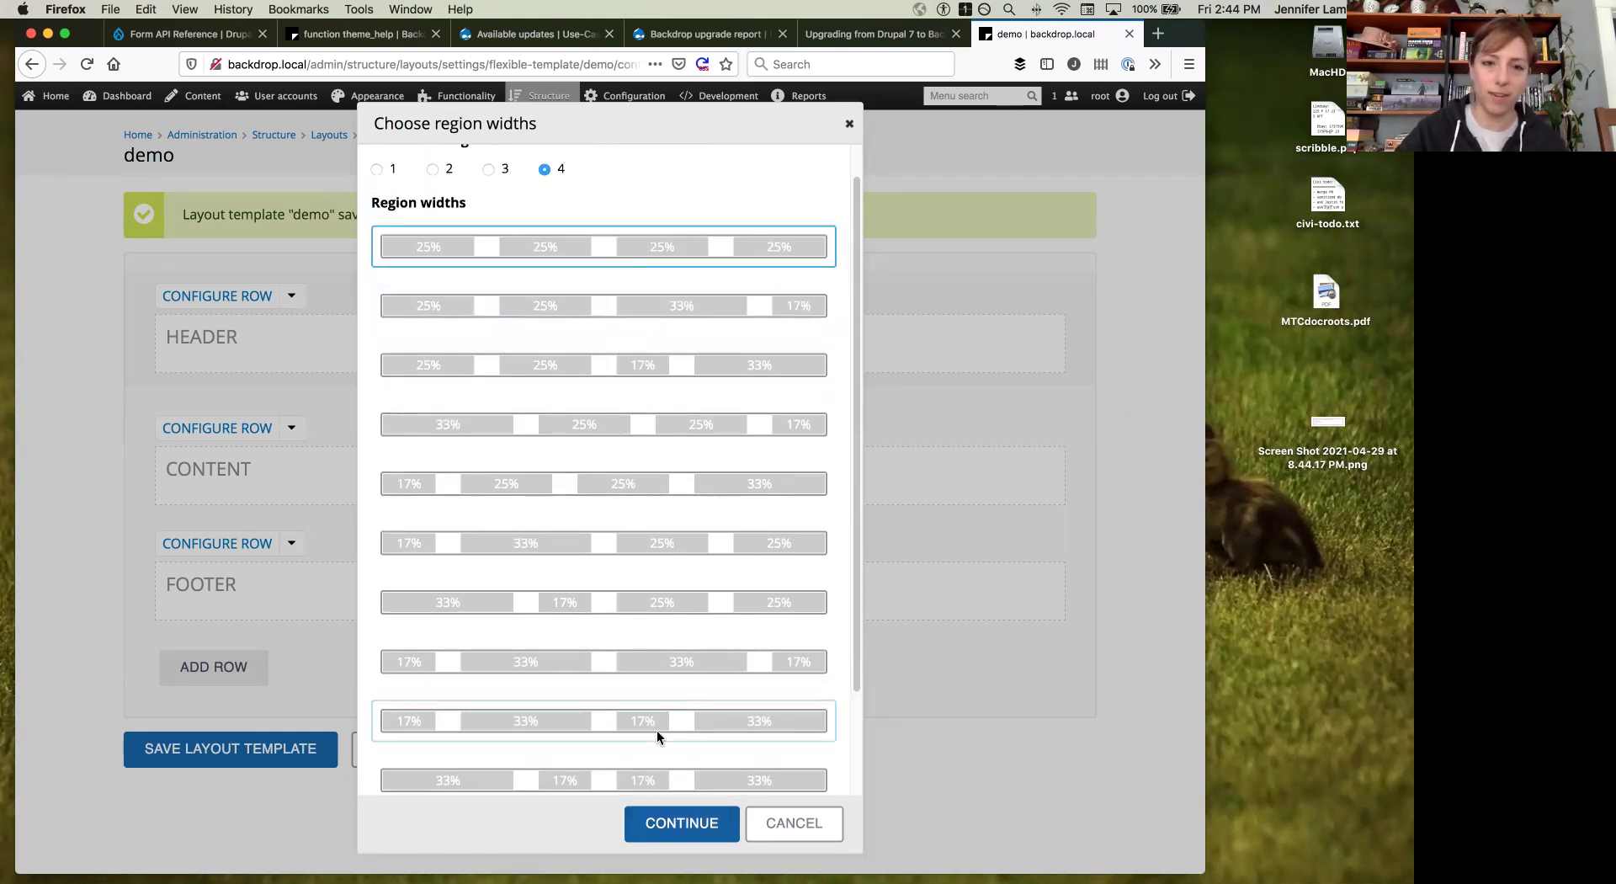
scroll(656, 730, down, 3)
click(689, 822)
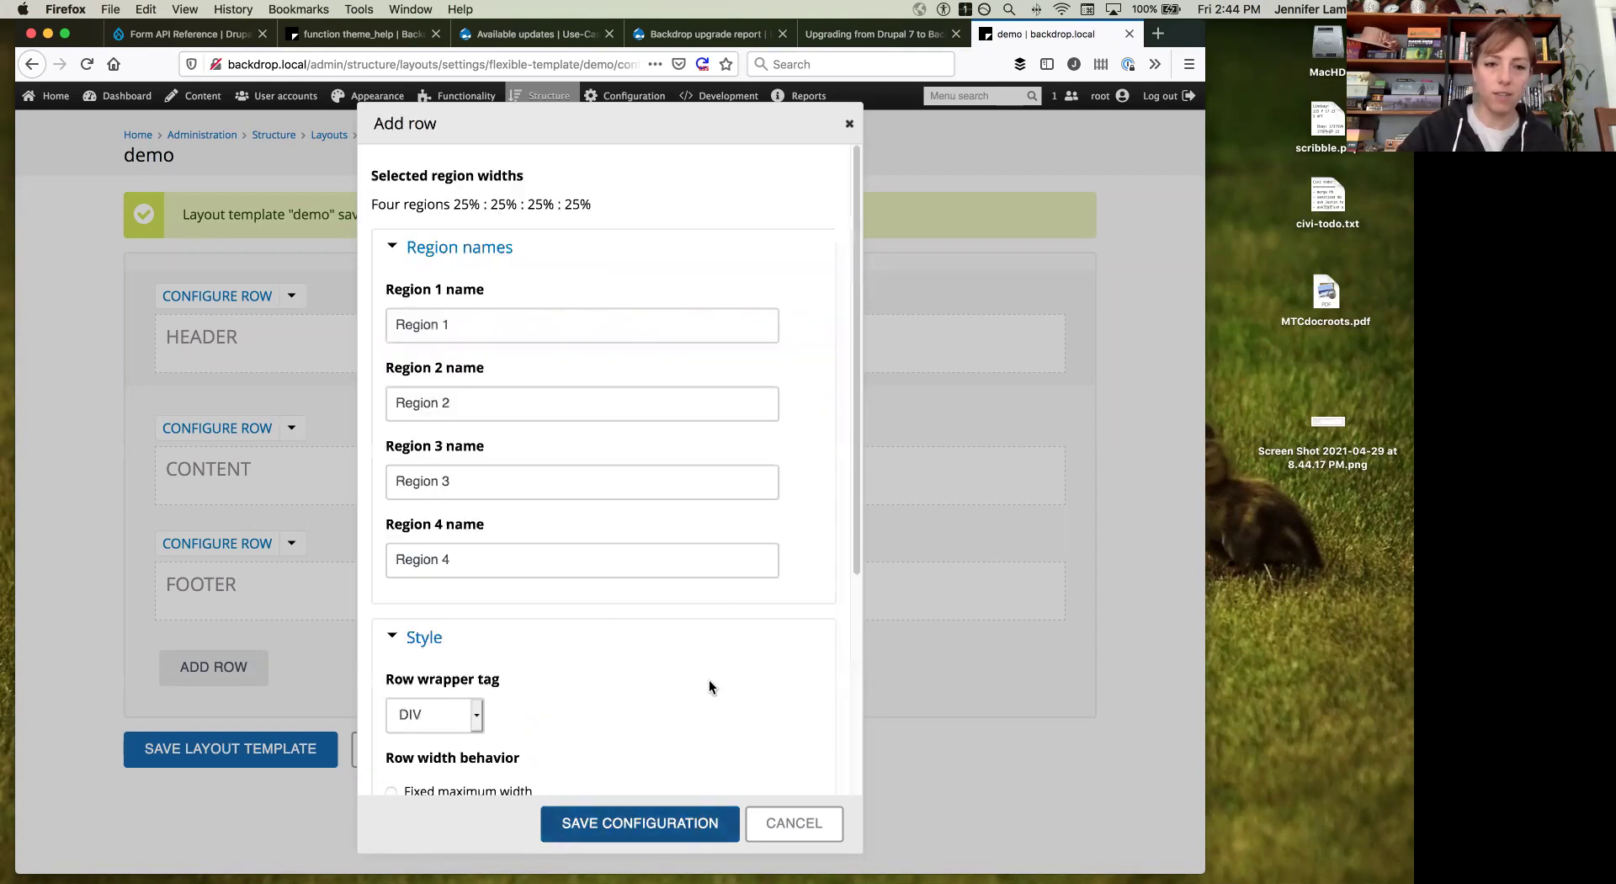
scroll(508, 308, down, 1)
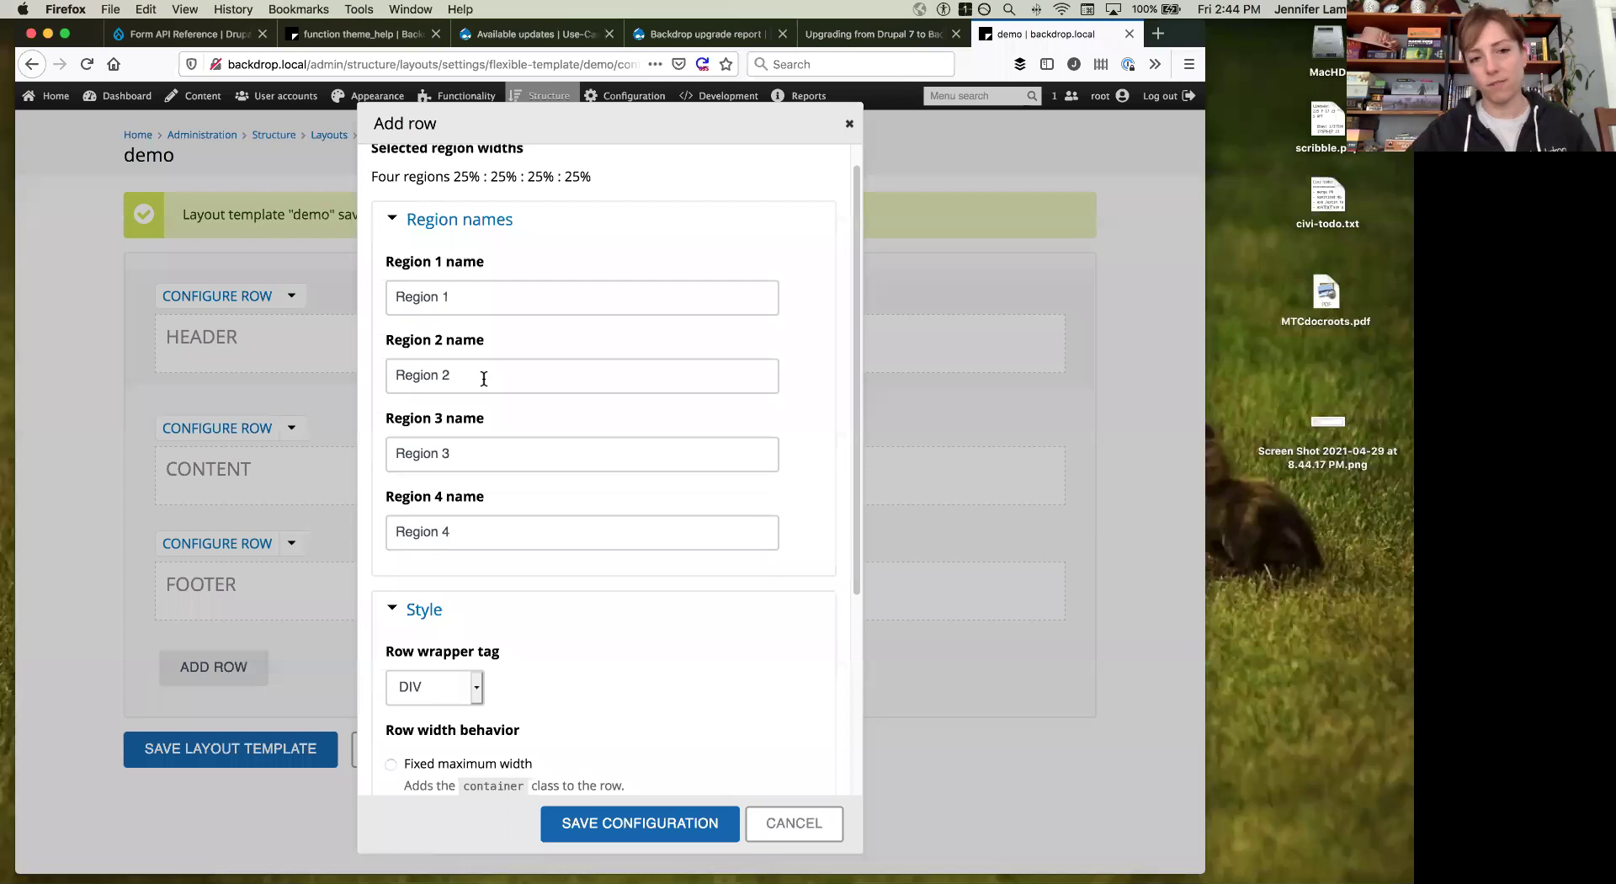
scroll(483, 377, down, 3)
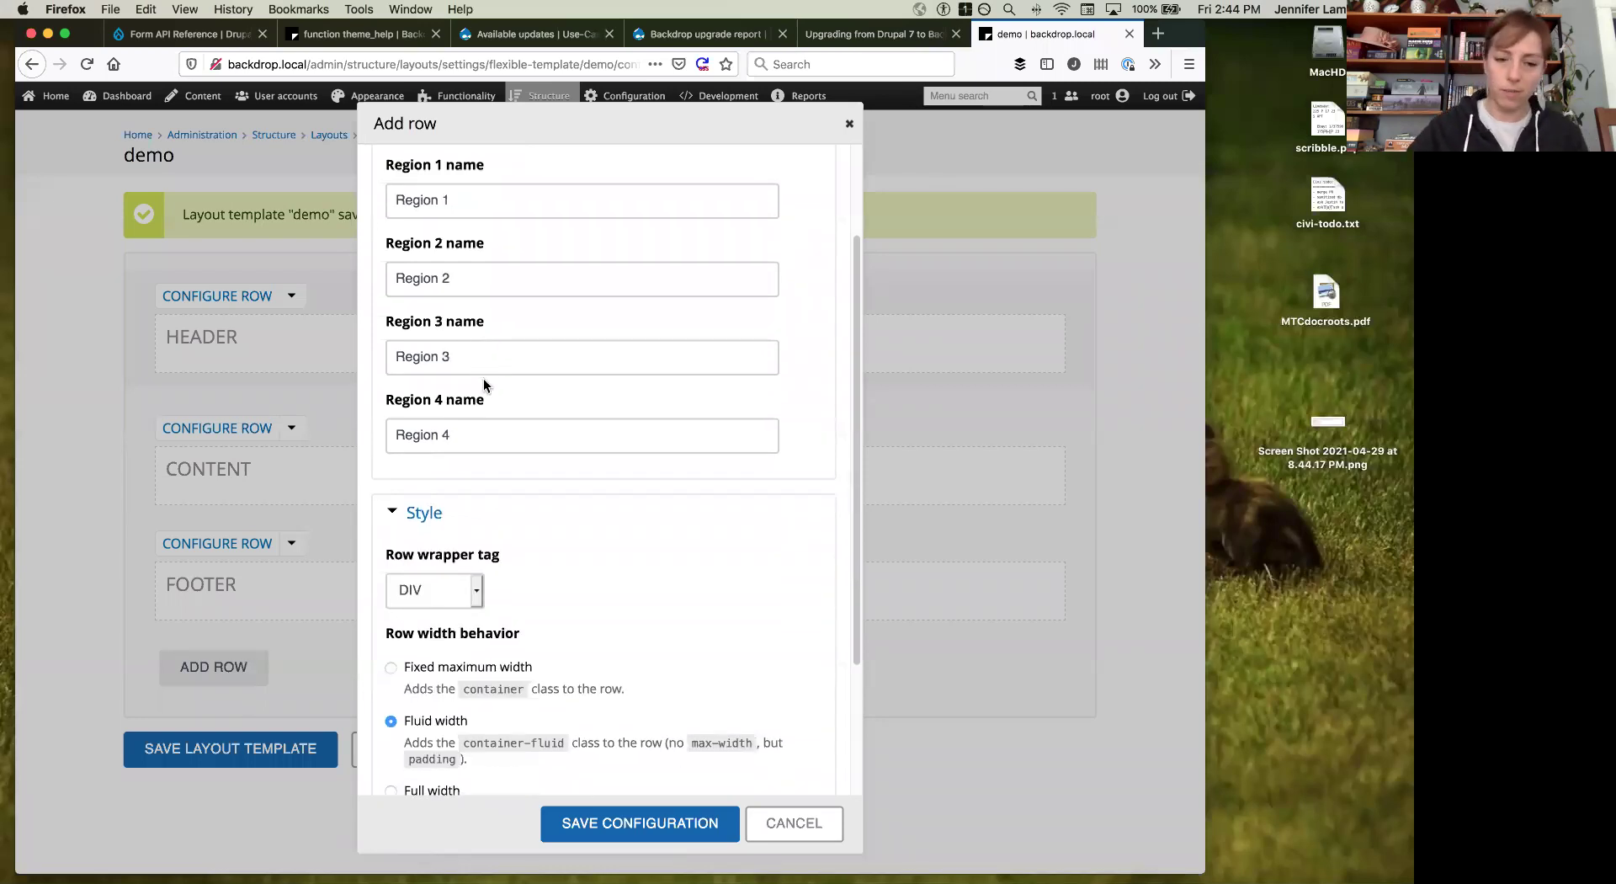
scroll(483, 377, down, 1)
scroll(483, 377, down, 5)
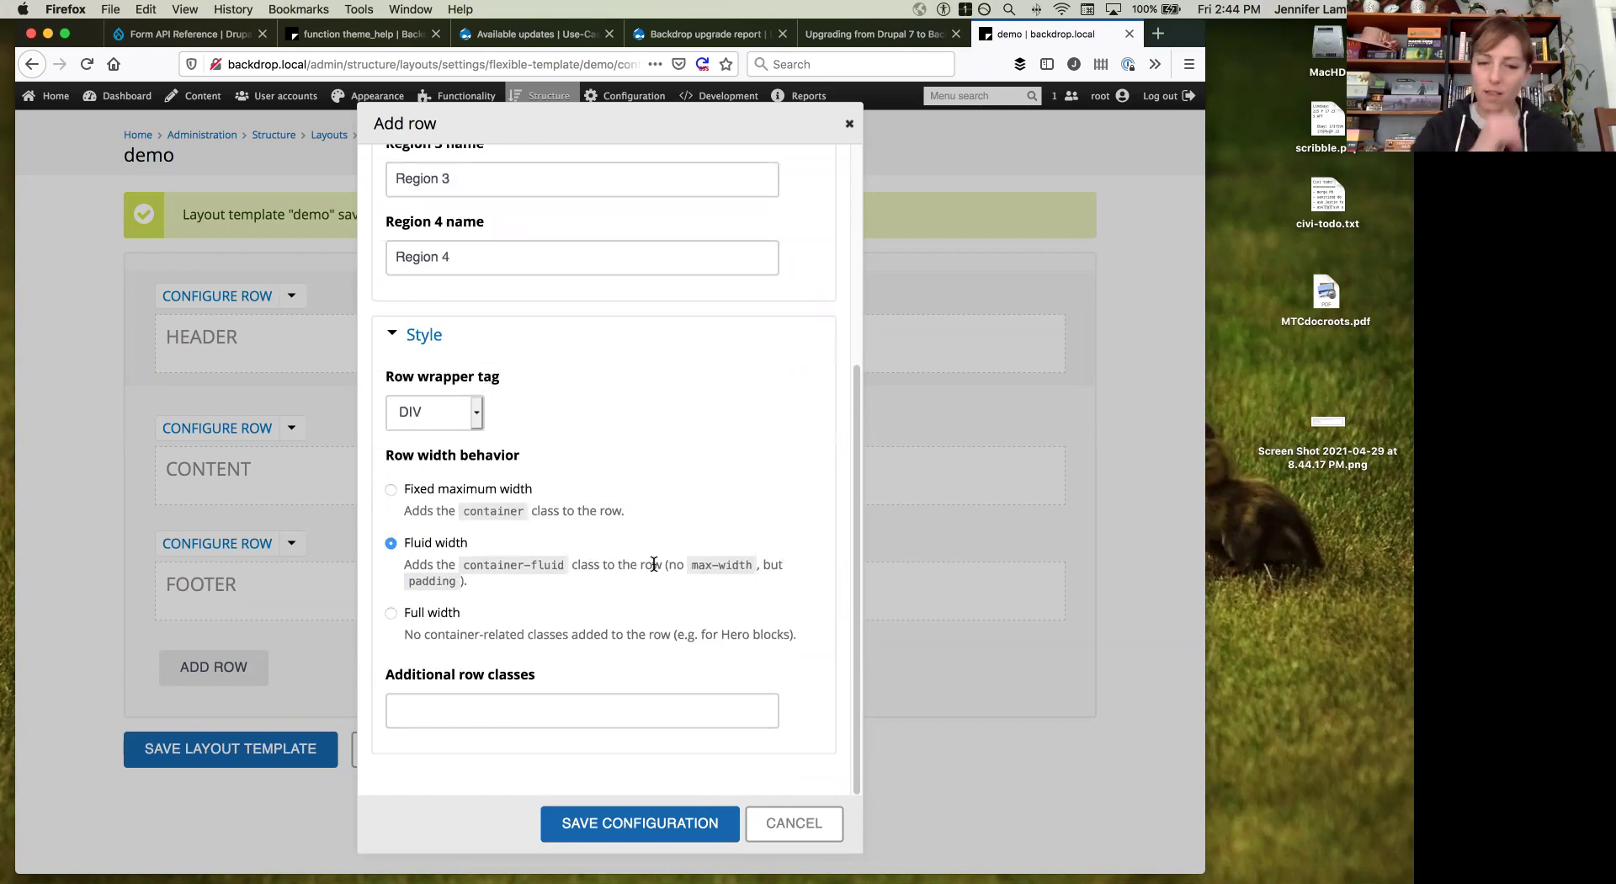
click(685, 820)
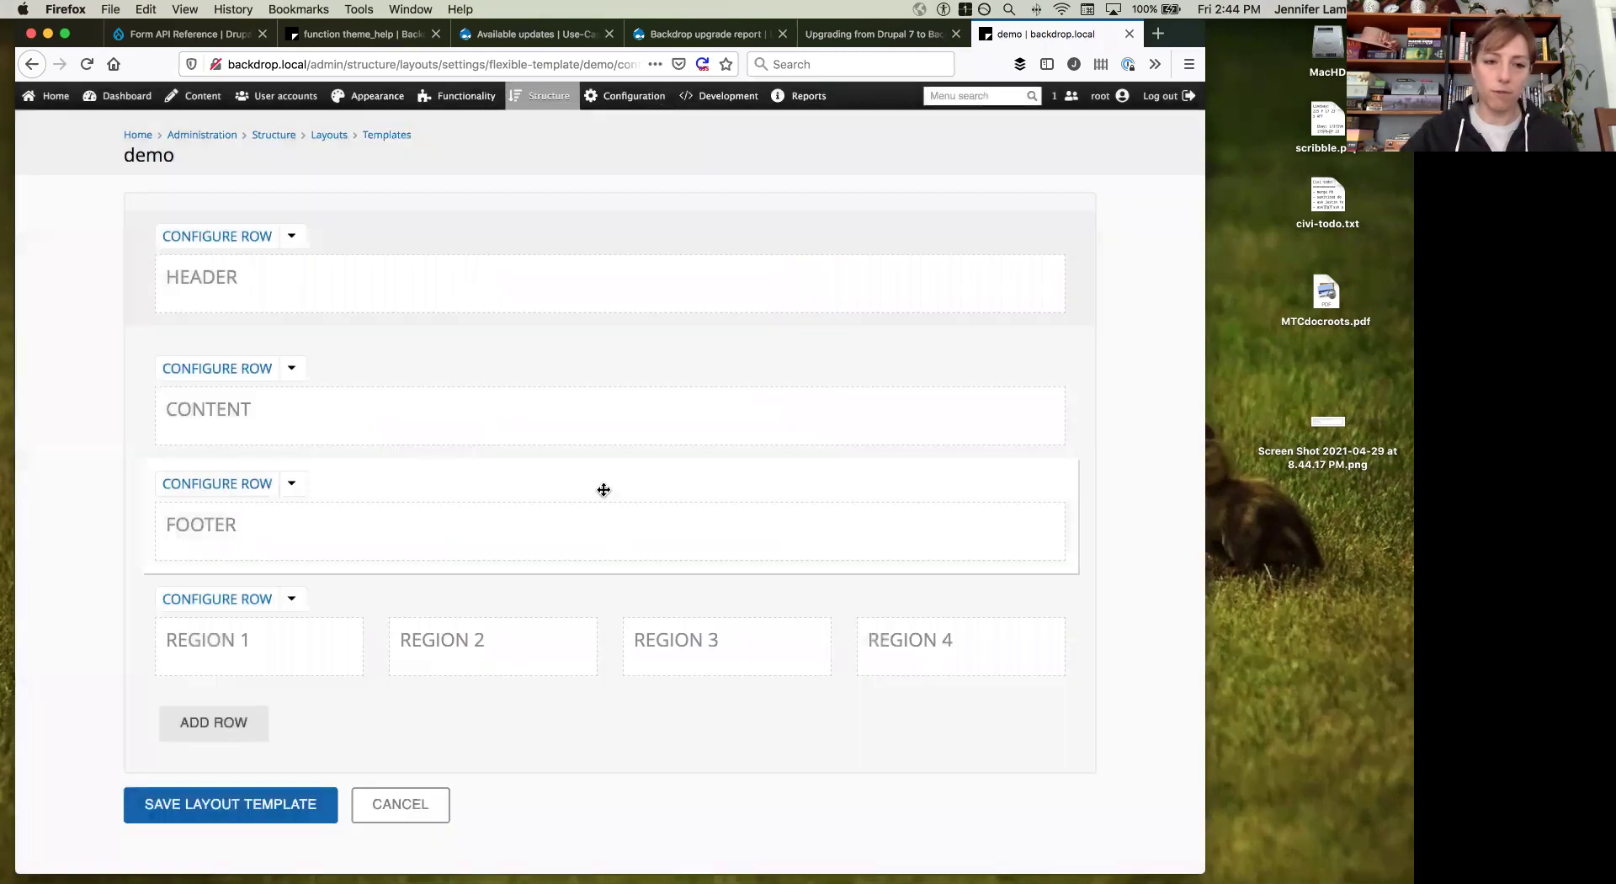
Step: Move the Region 1–4 row higher and add a two-region 75%/25% Region 5/Region 6 row
drag(325, 602, 361, 482)
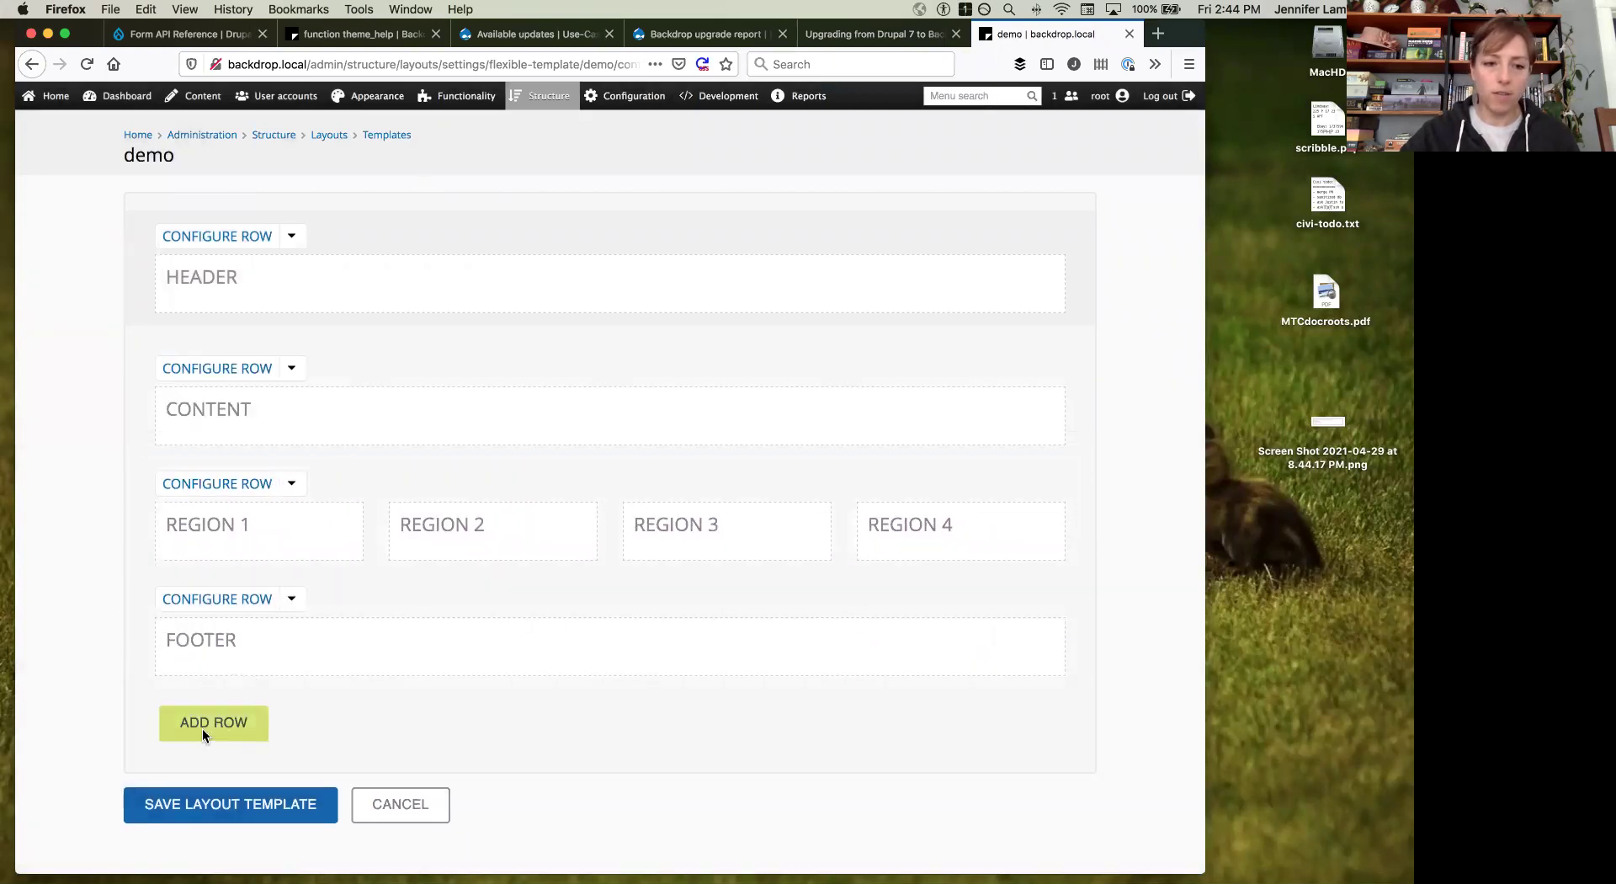
click(214, 721)
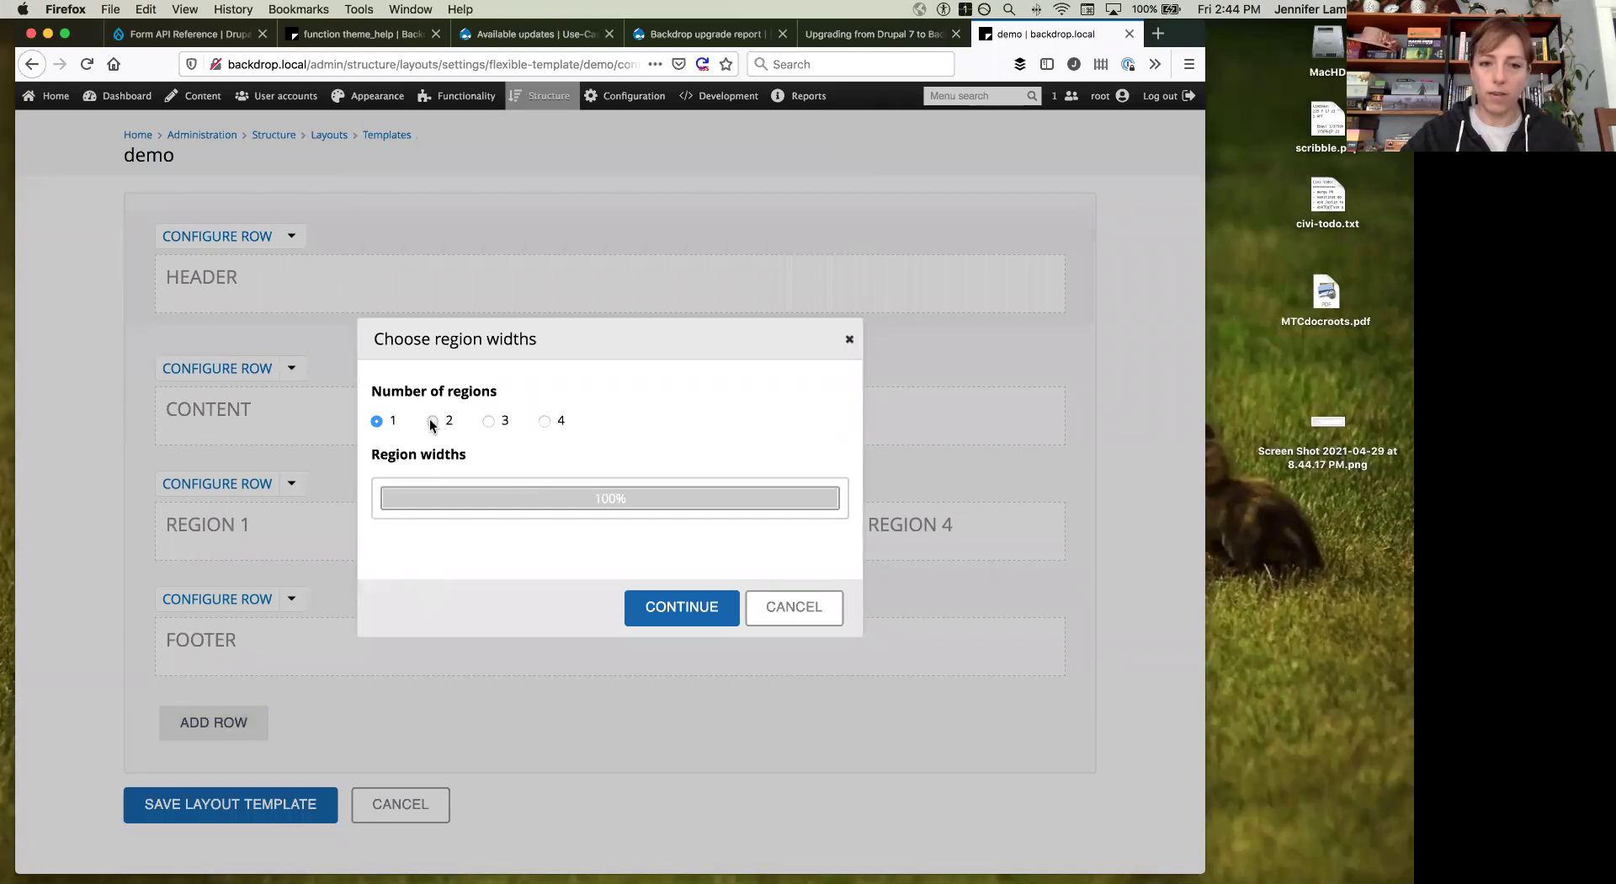
click(432, 422)
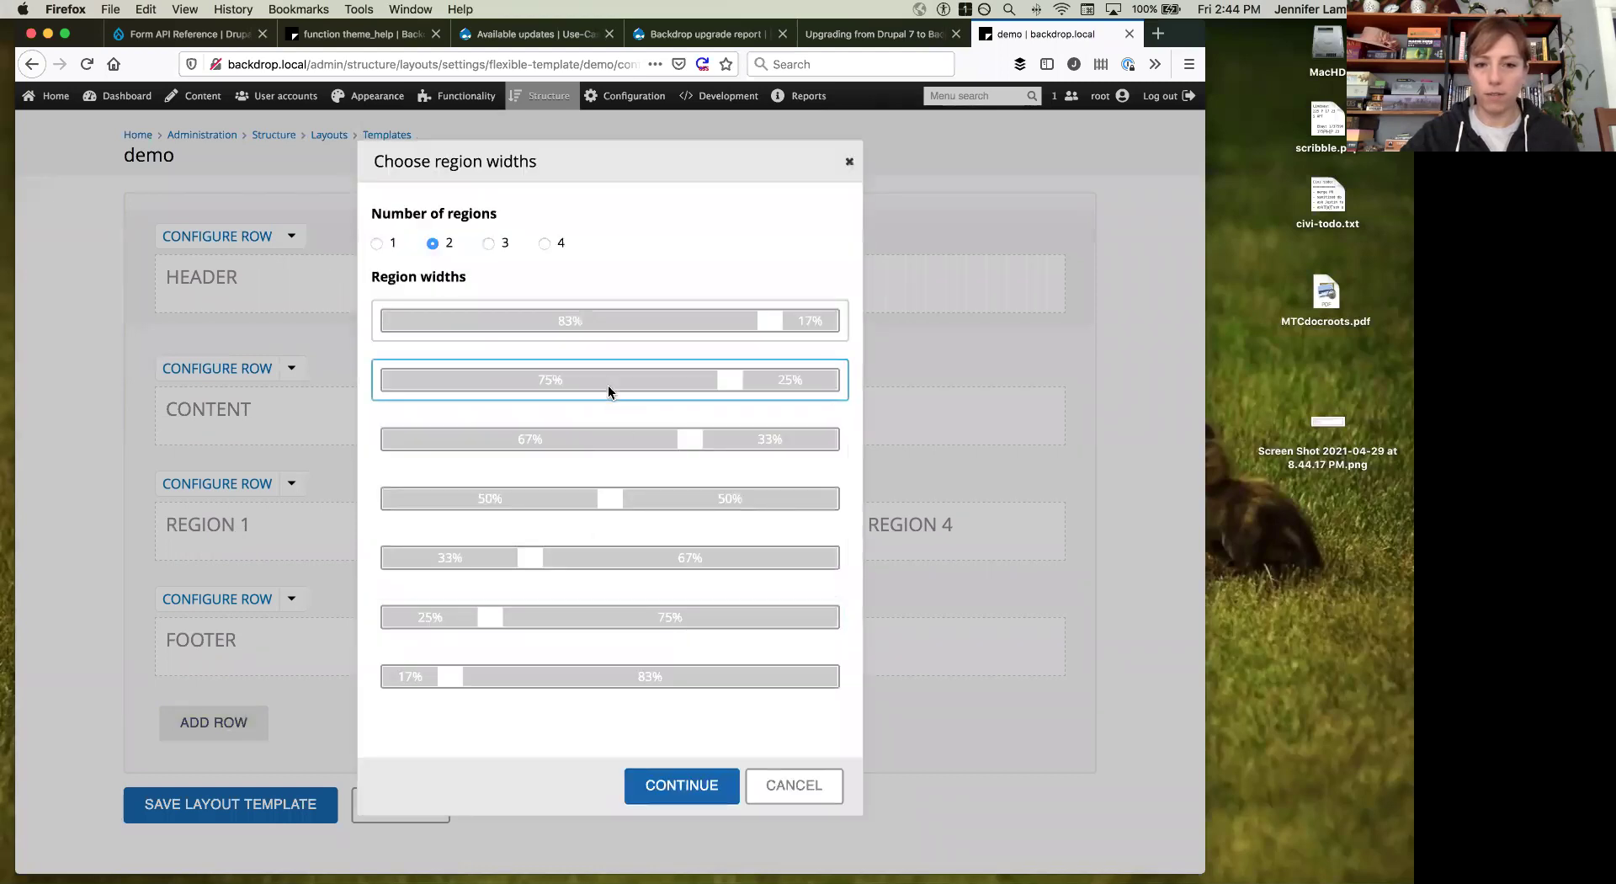
click(669, 785)
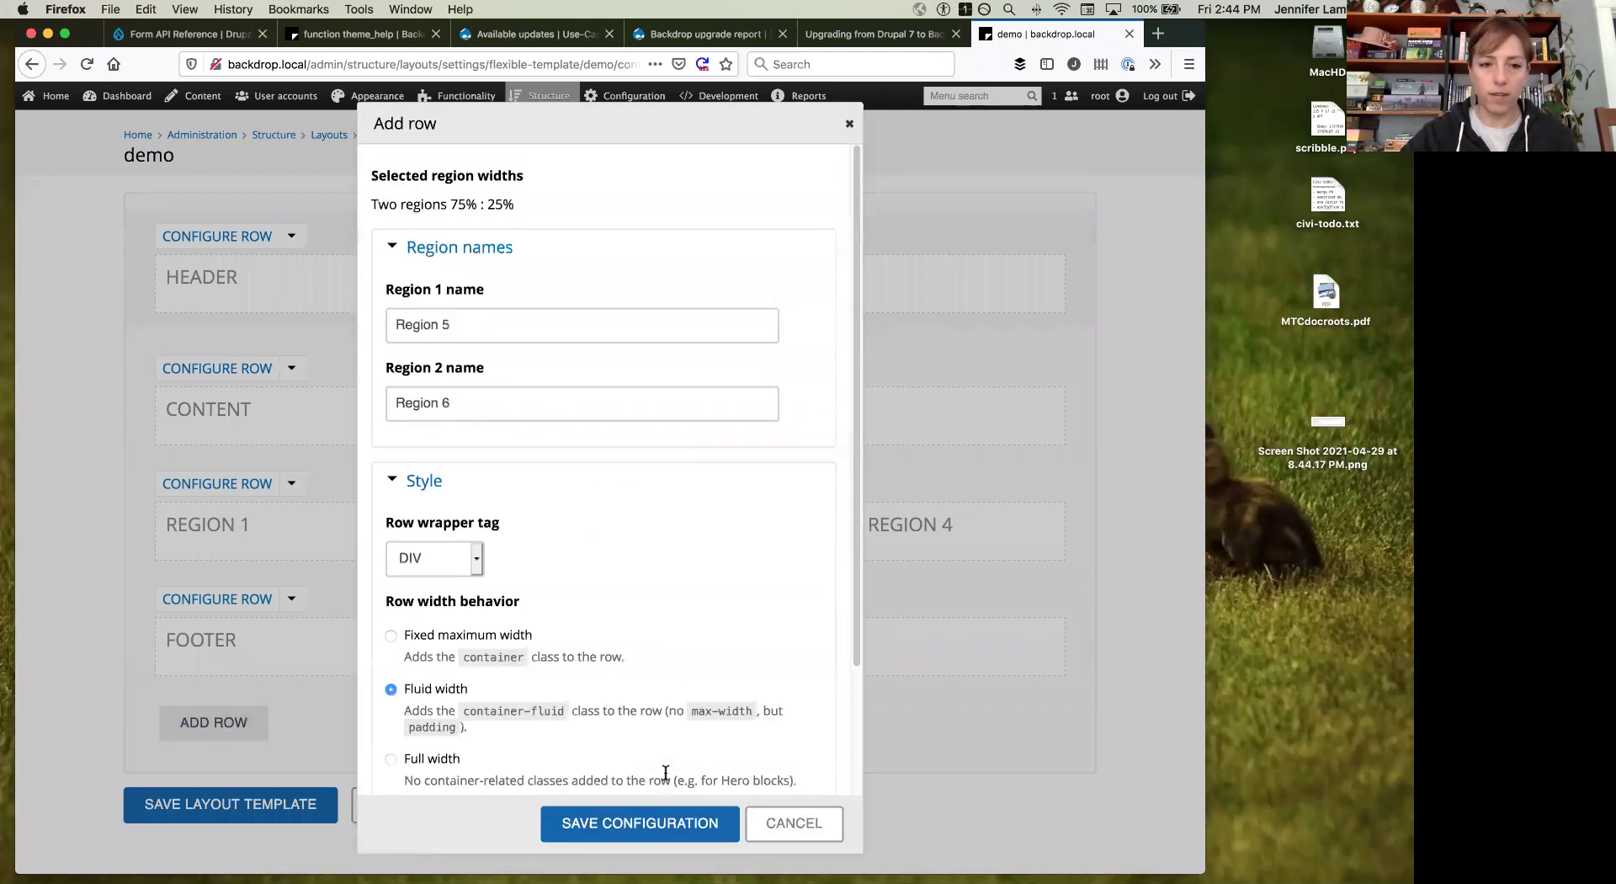
click(687, 825)
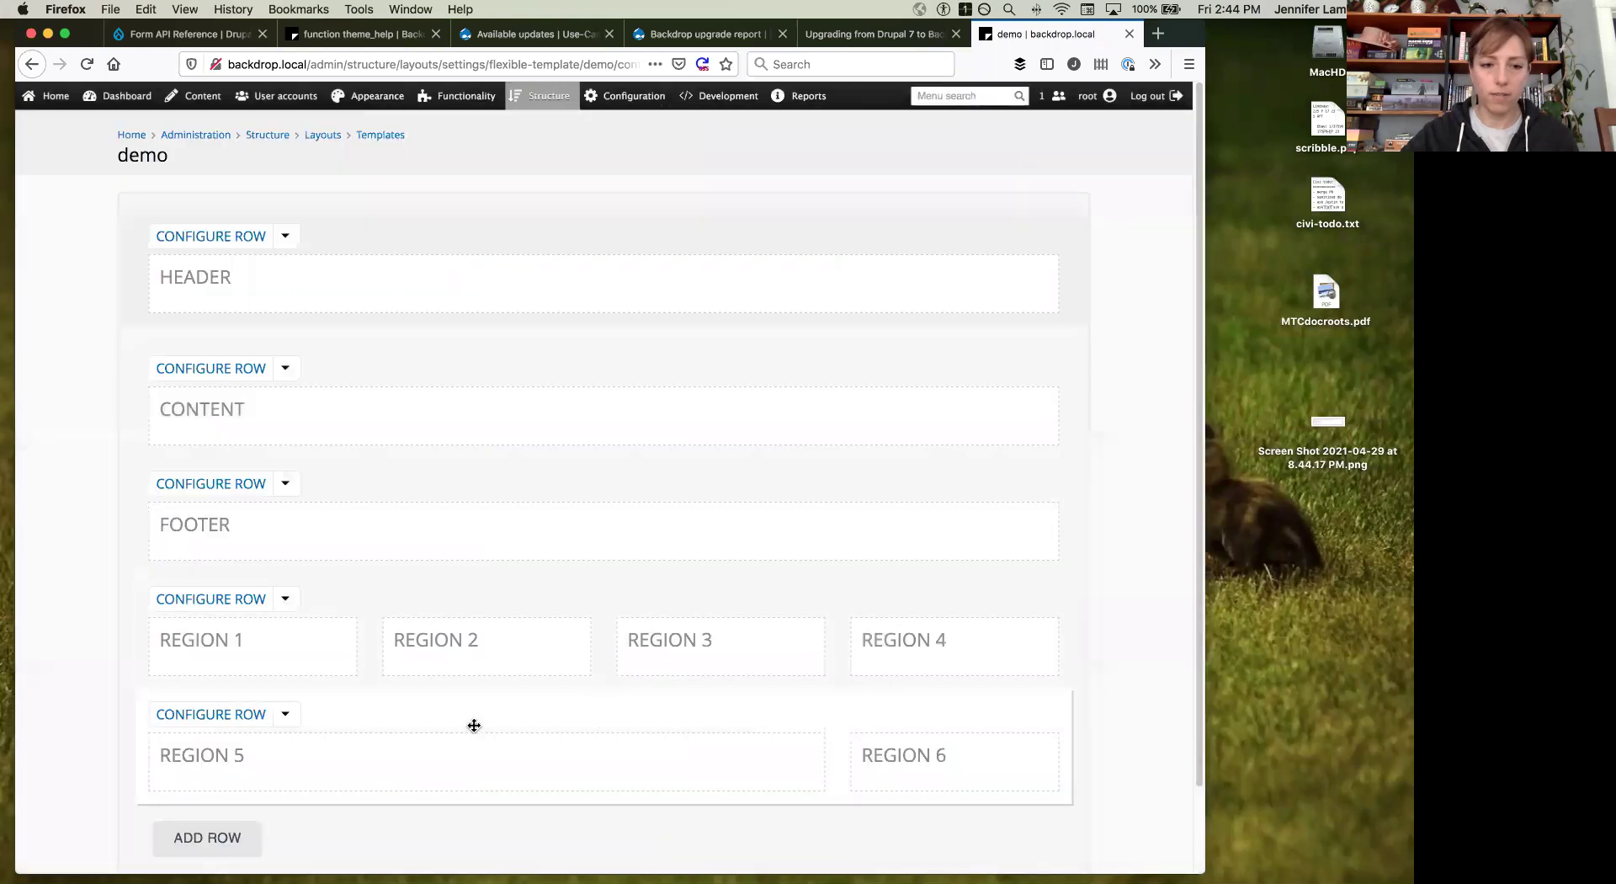
Step: Reorder rows: Region 5/Region 6 between Content and Footer, Region 1–4 just above Footer
drag(481, 617, 487, 543)
drag(389, 709, 387, 618)
scroll(386, 619, down, 2)
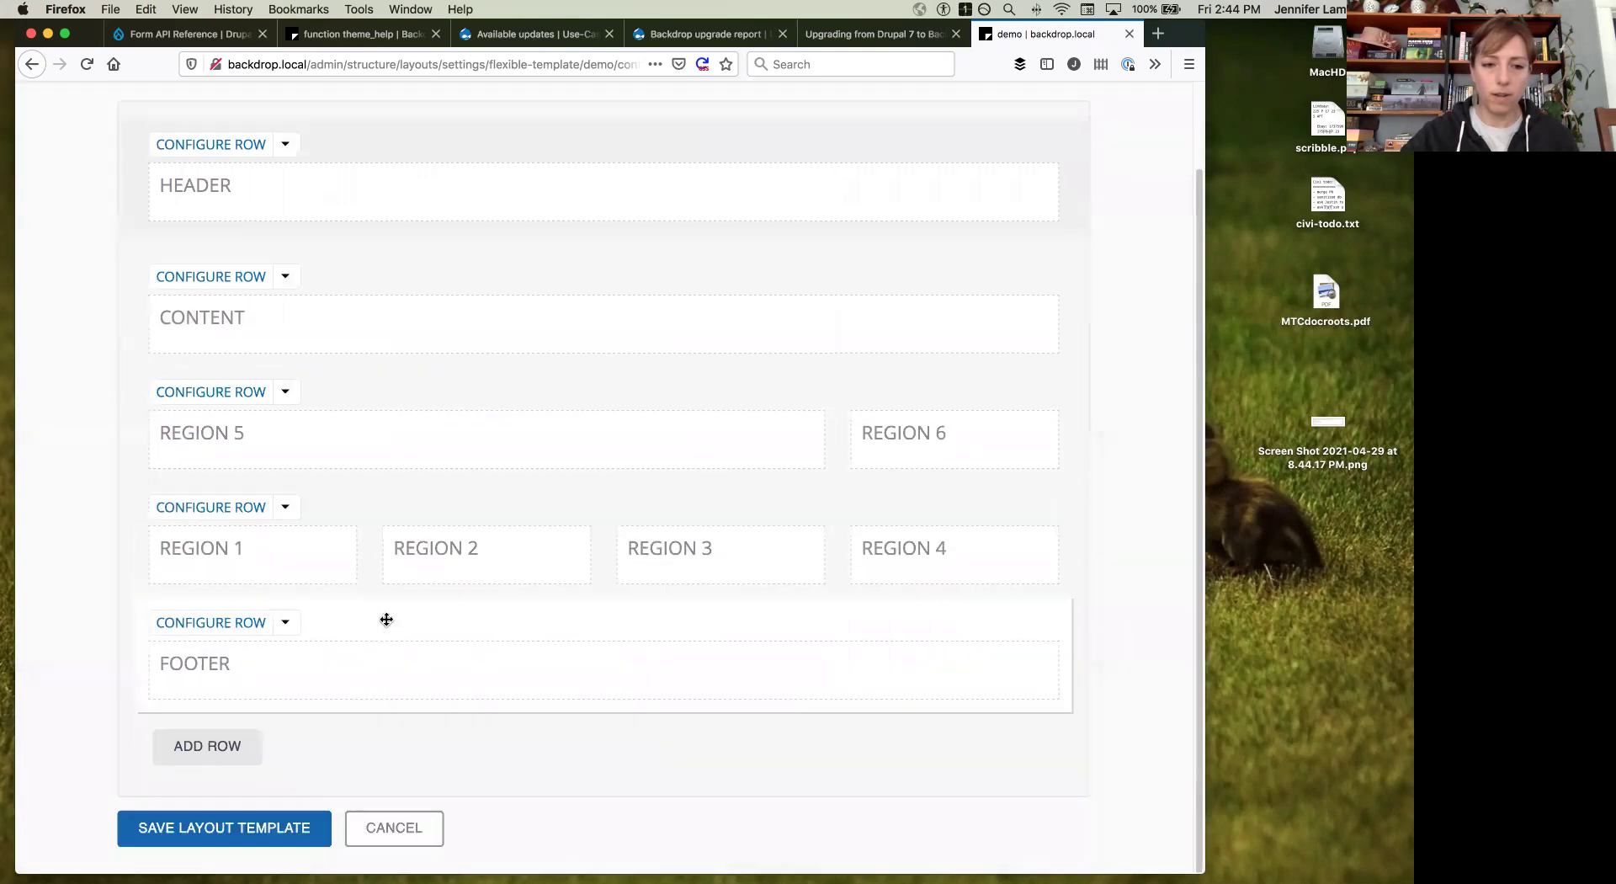
drag(575, 325, 573, 324)
Step: Cancel an extra row, revisit the templates list and demo template, then return to Layouts
click(229, 746)
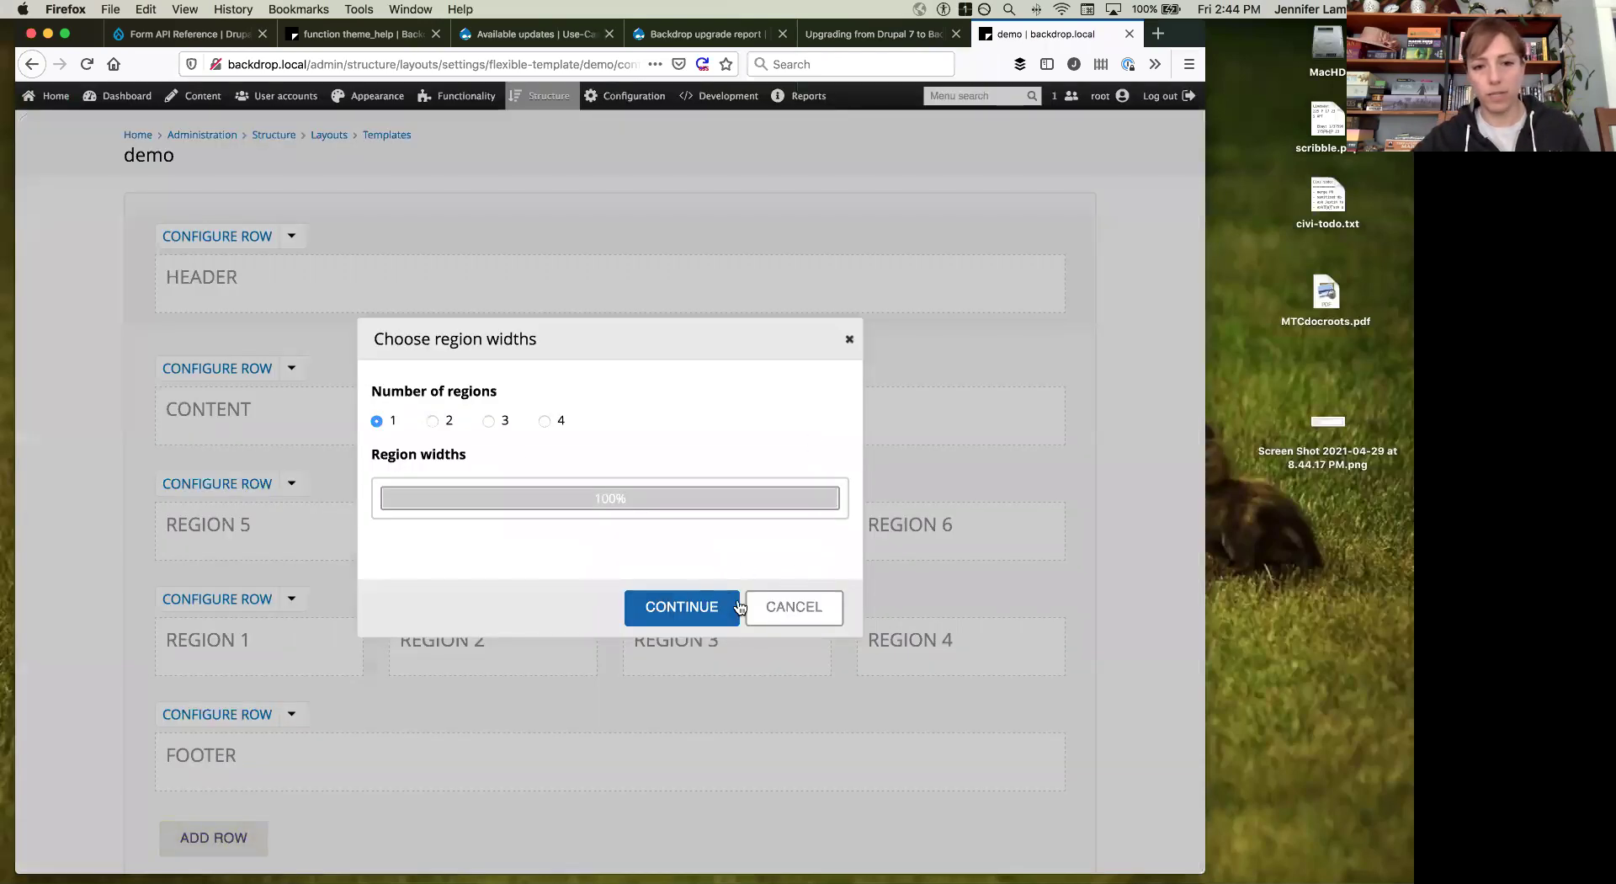
click(804, 608)
scroll(506, 620, down, 3)
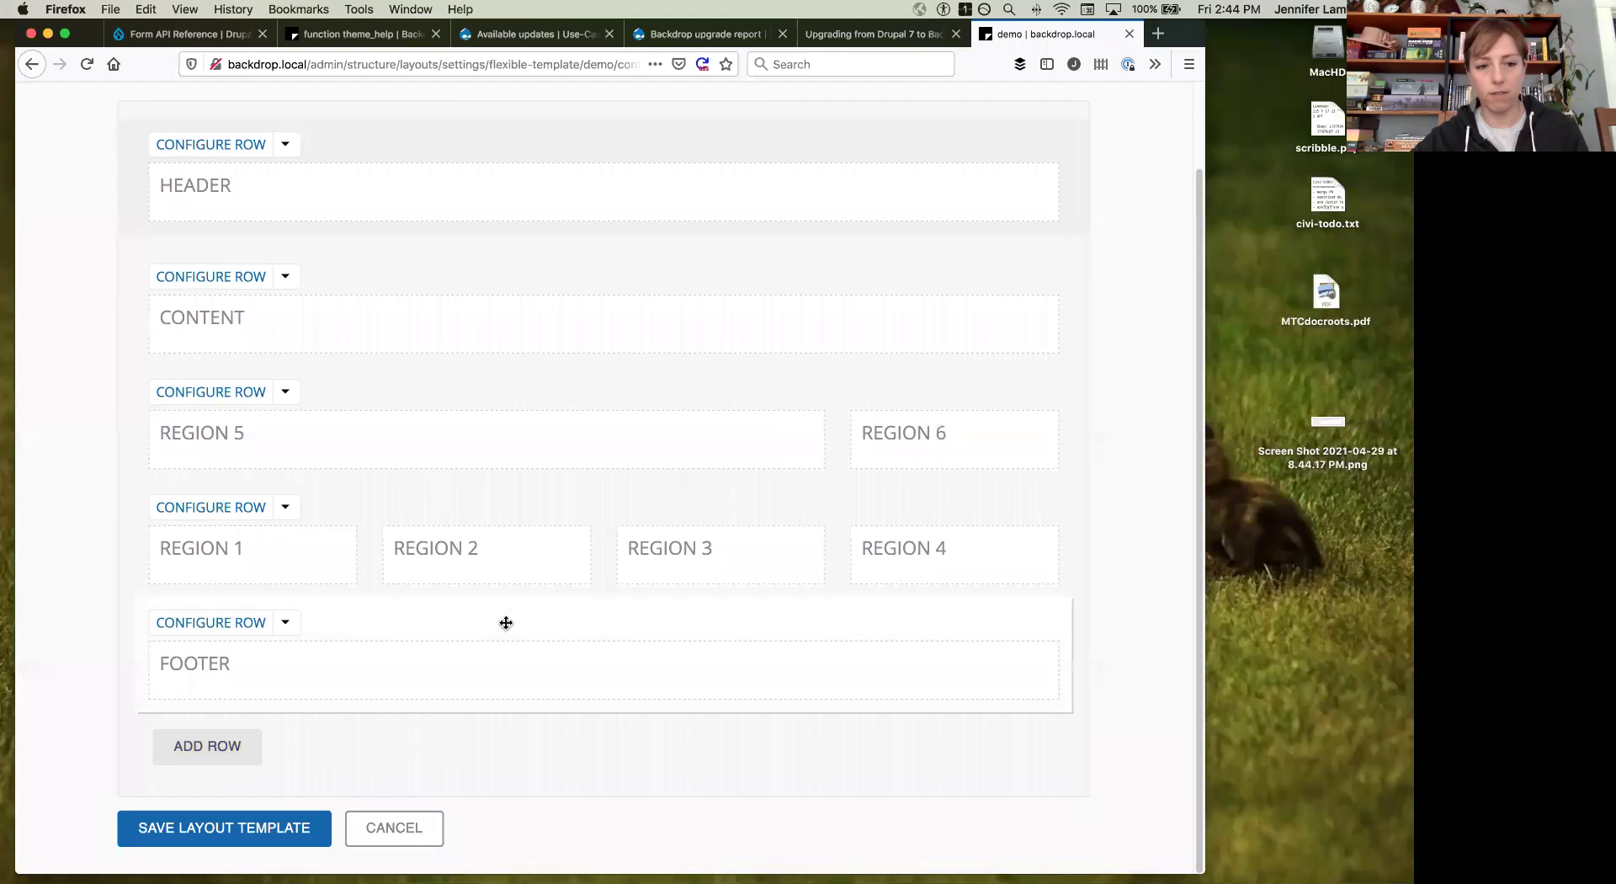
scroll(494, 665, up, 3)
scroll(494, 667, down, 3)
scroll(494, 666, up, 3)
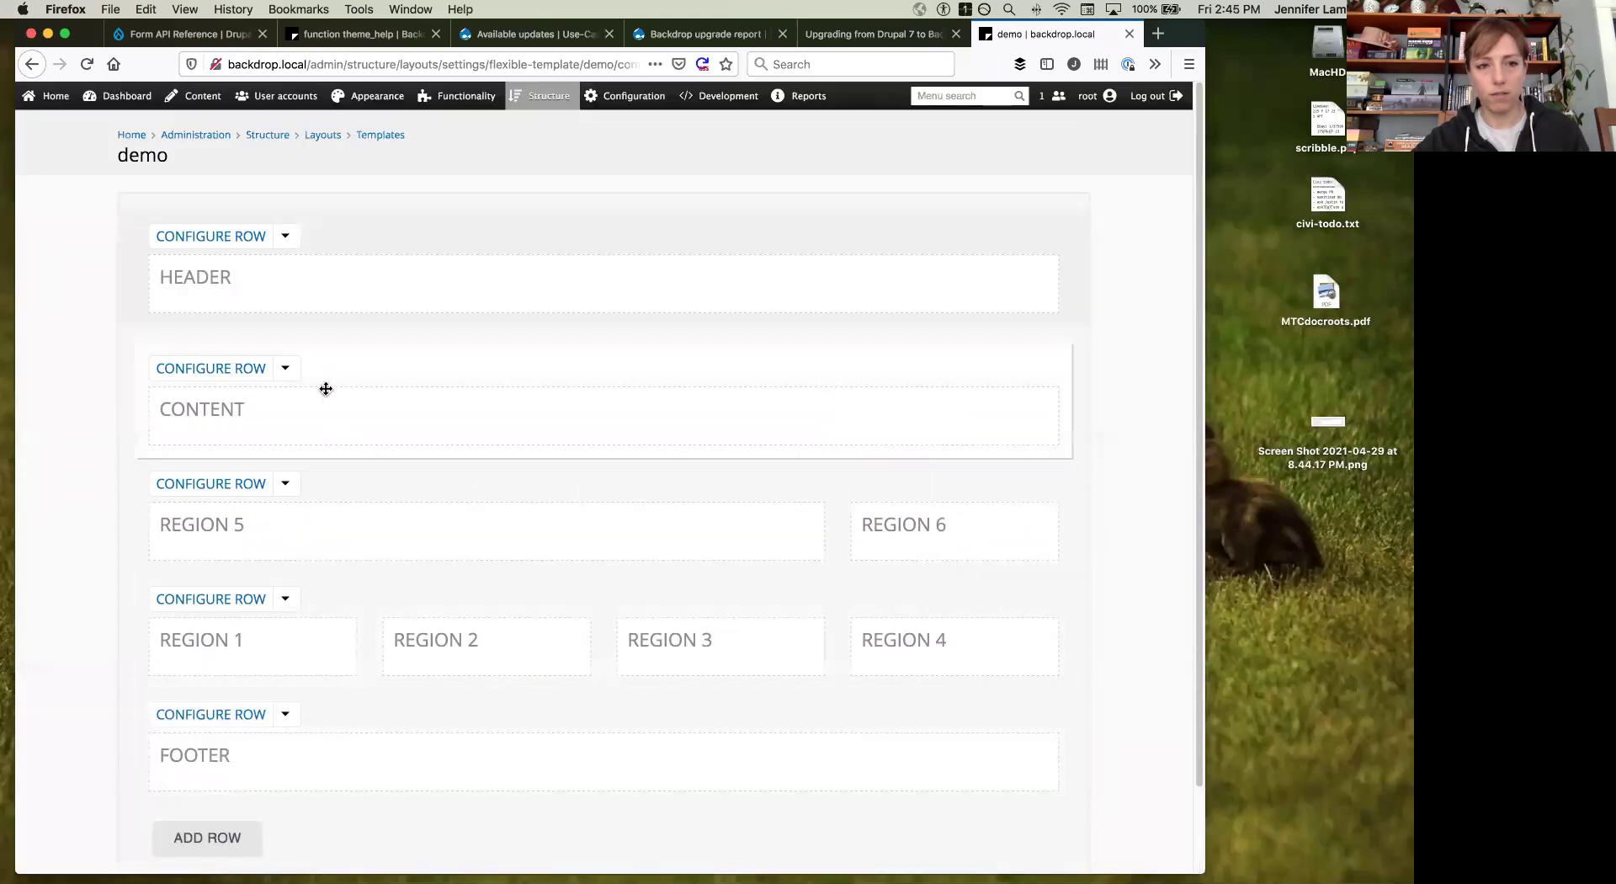
click(381, 137)
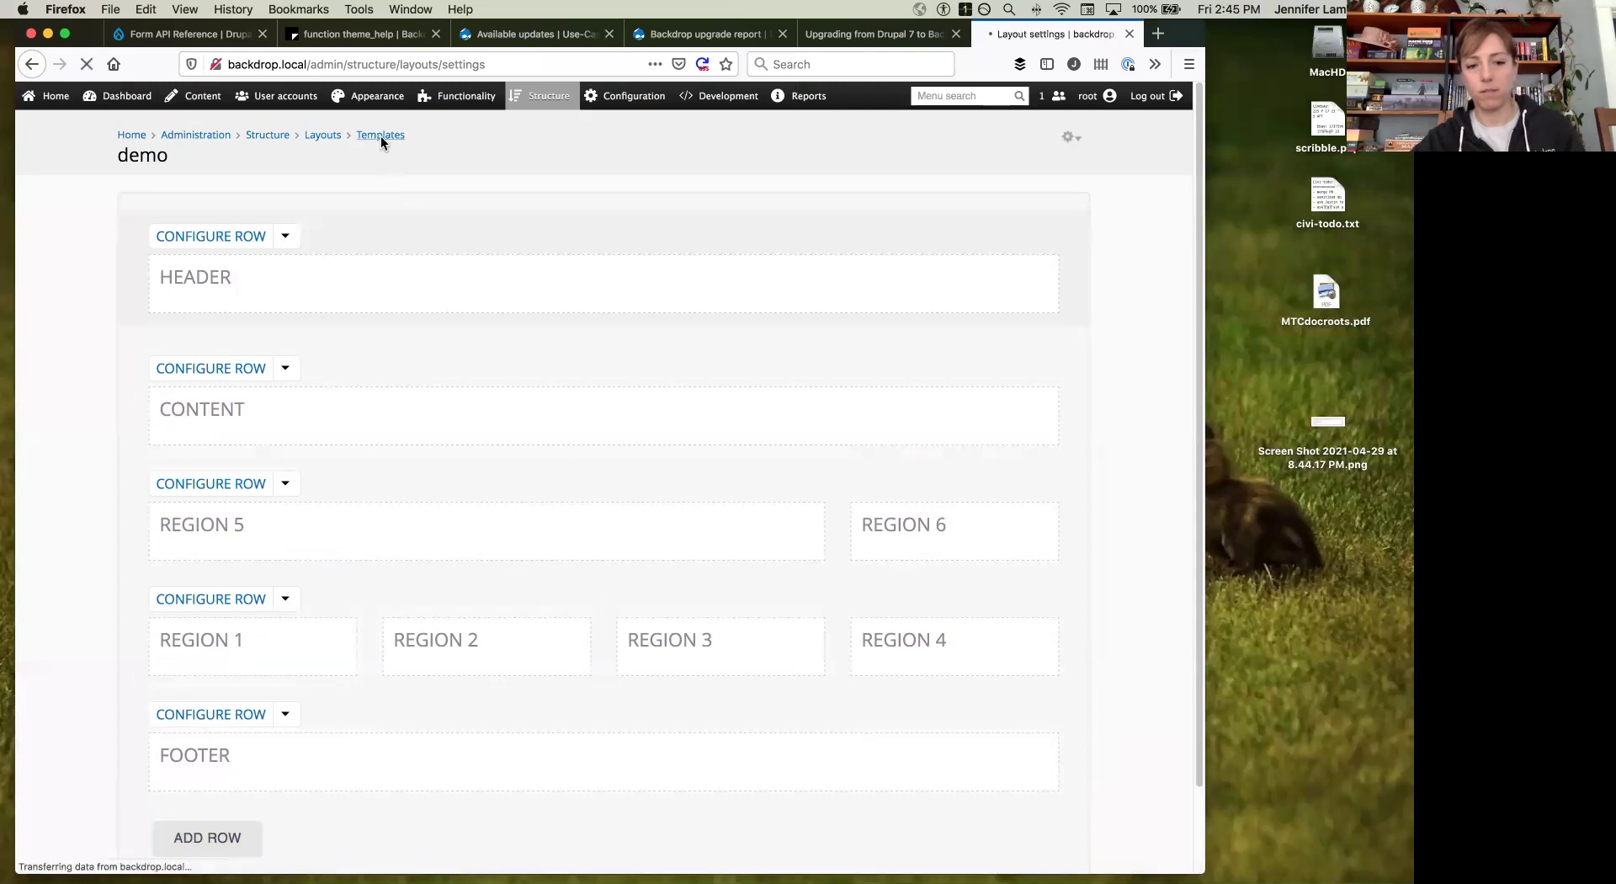
scroll(384, 324, down, 5)
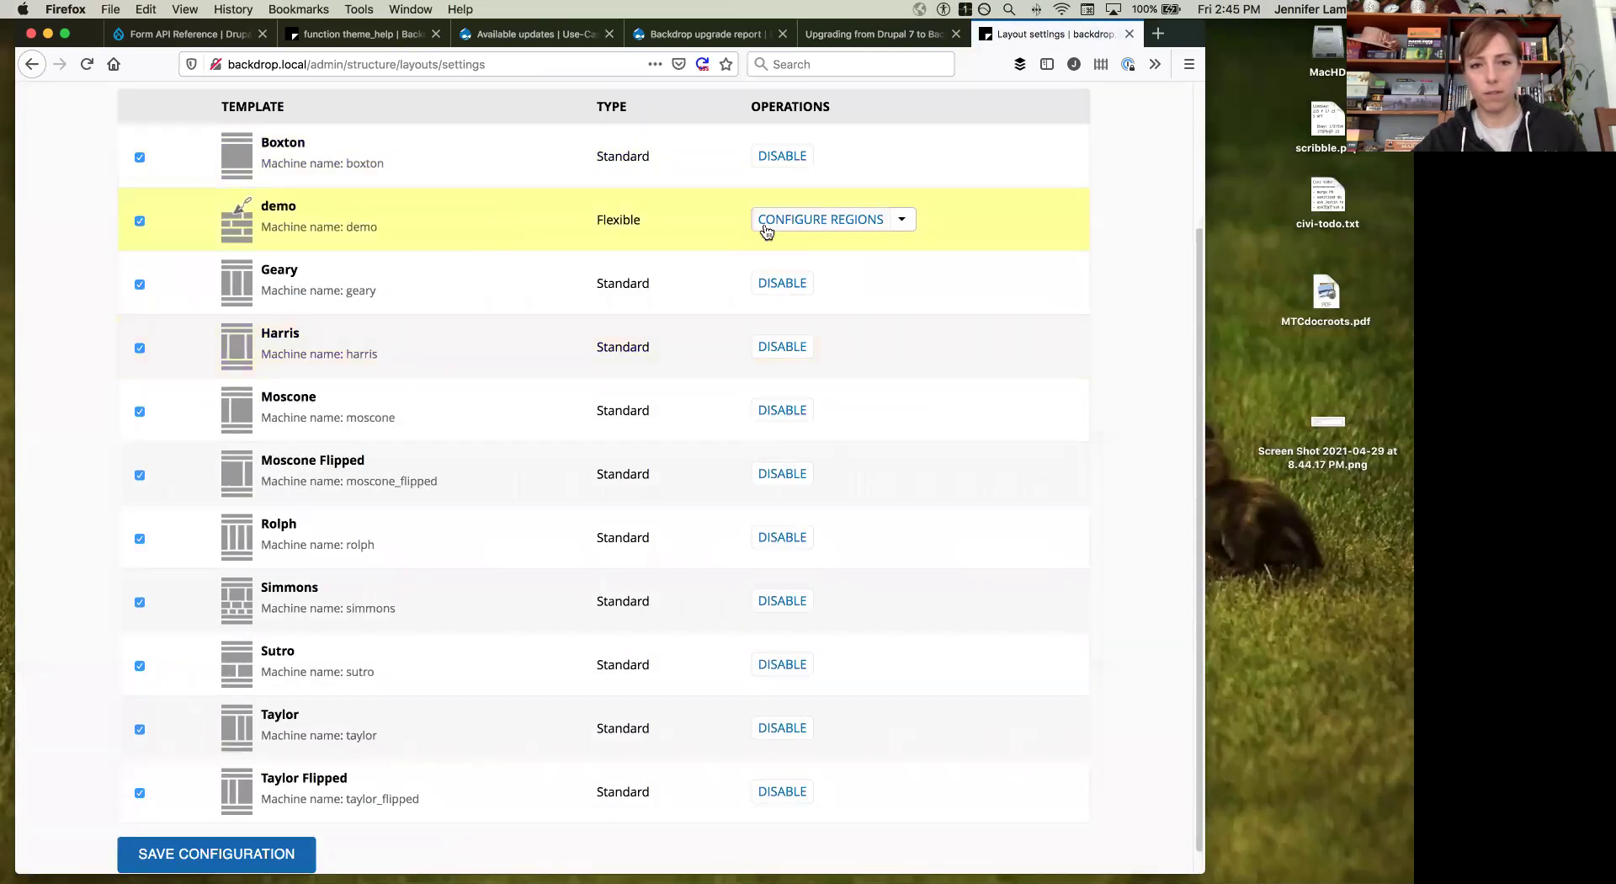
click(820, 220)
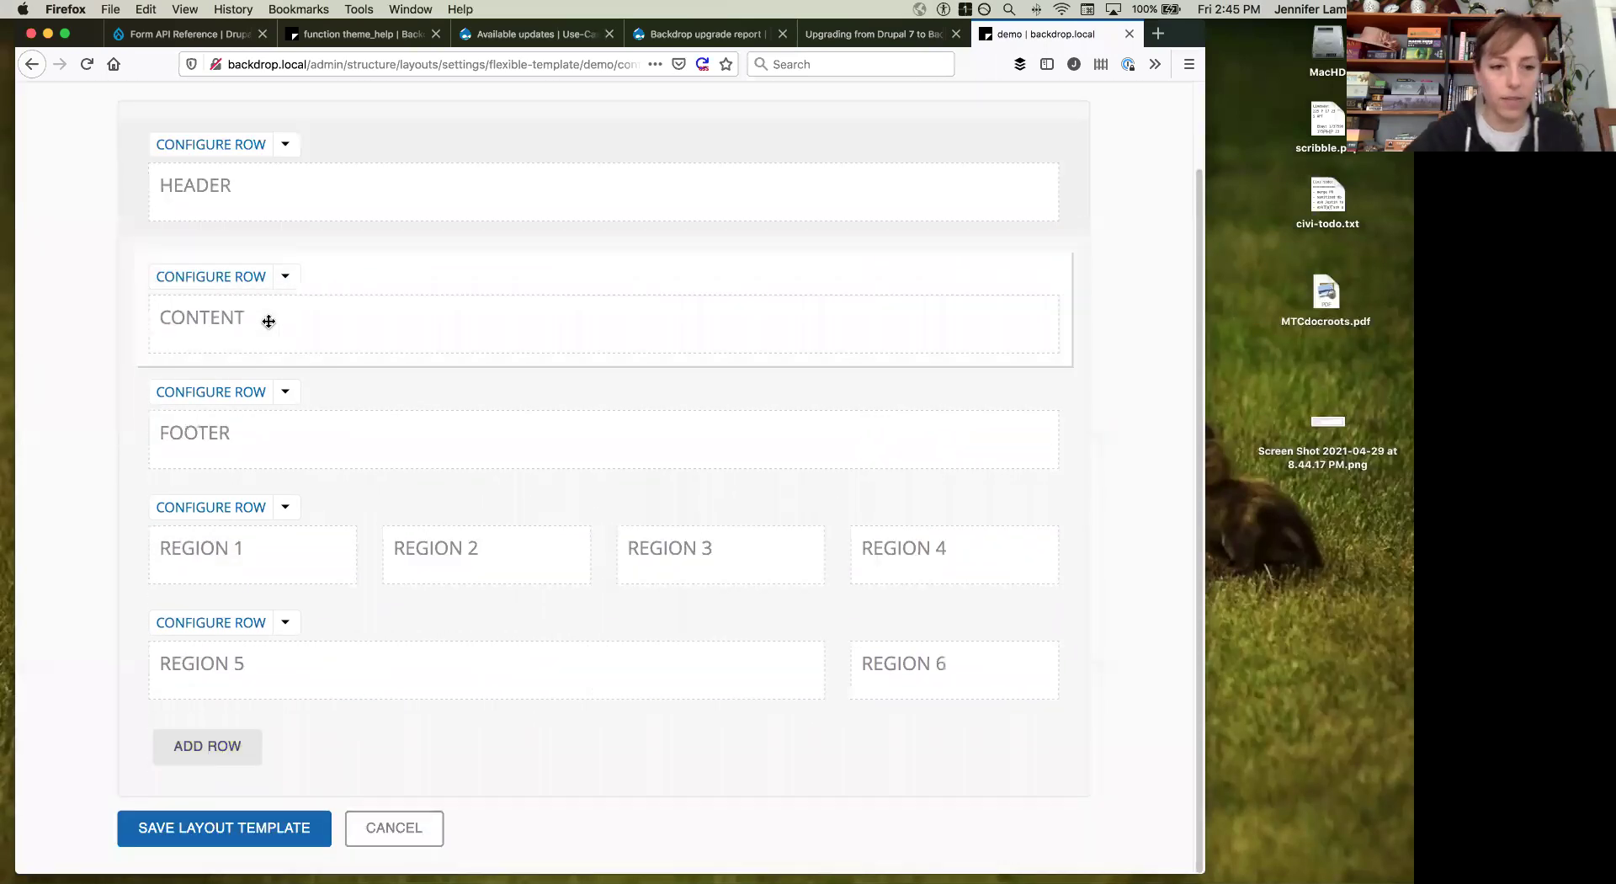
click(334, 135)
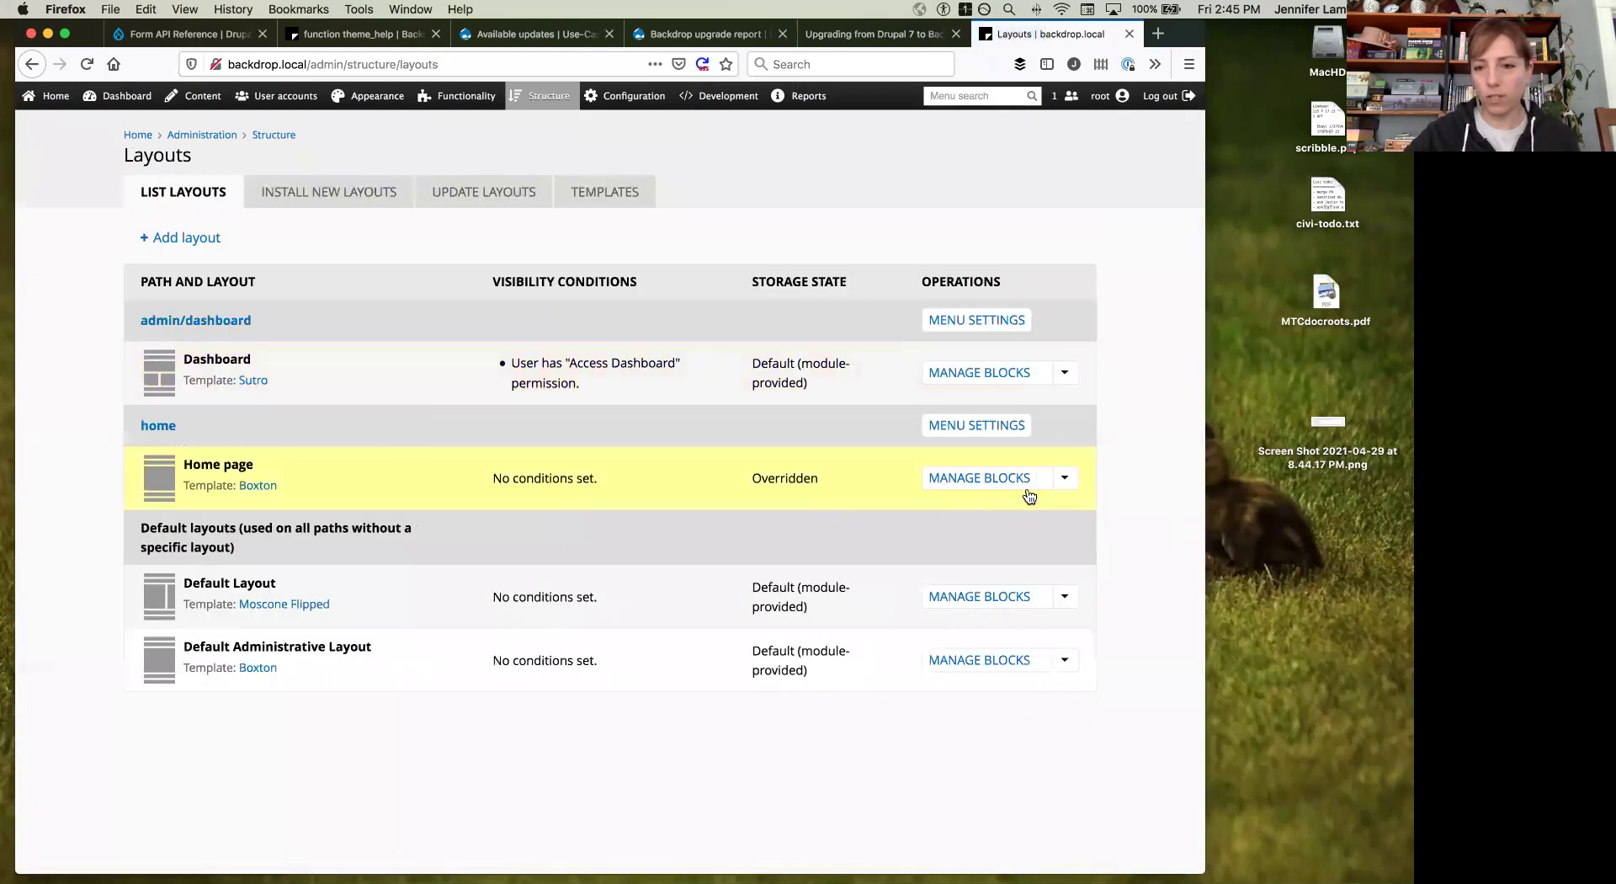
Step: Switch the Home page layout to the demo template and save it, reassigning its blocks to Footer
click(1065, 477)
click(1018, 502)
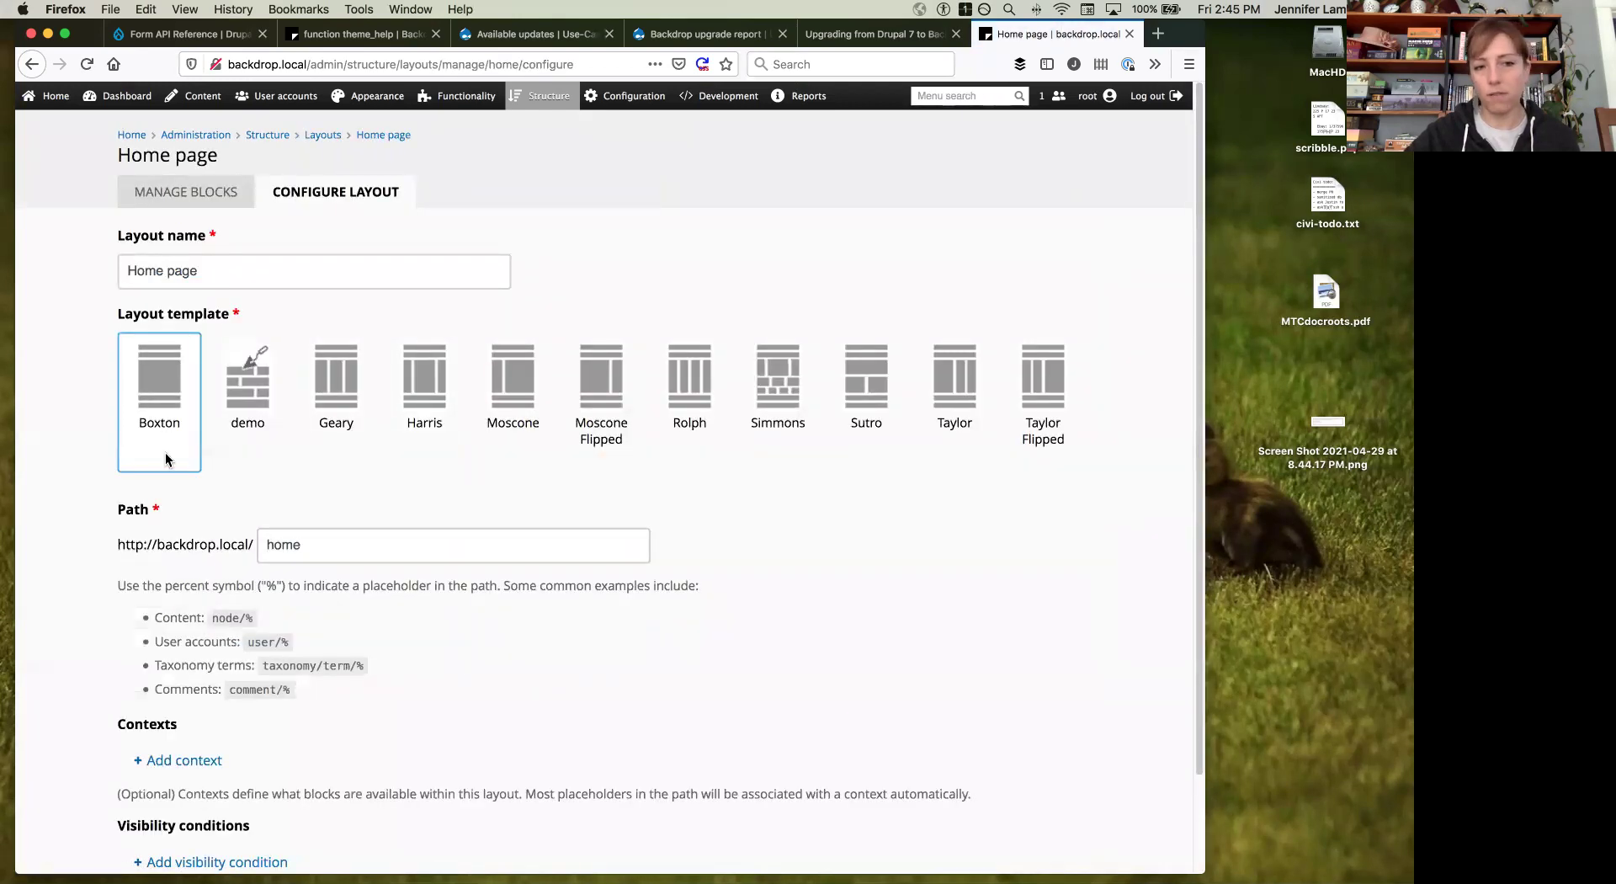
click(255, 387)
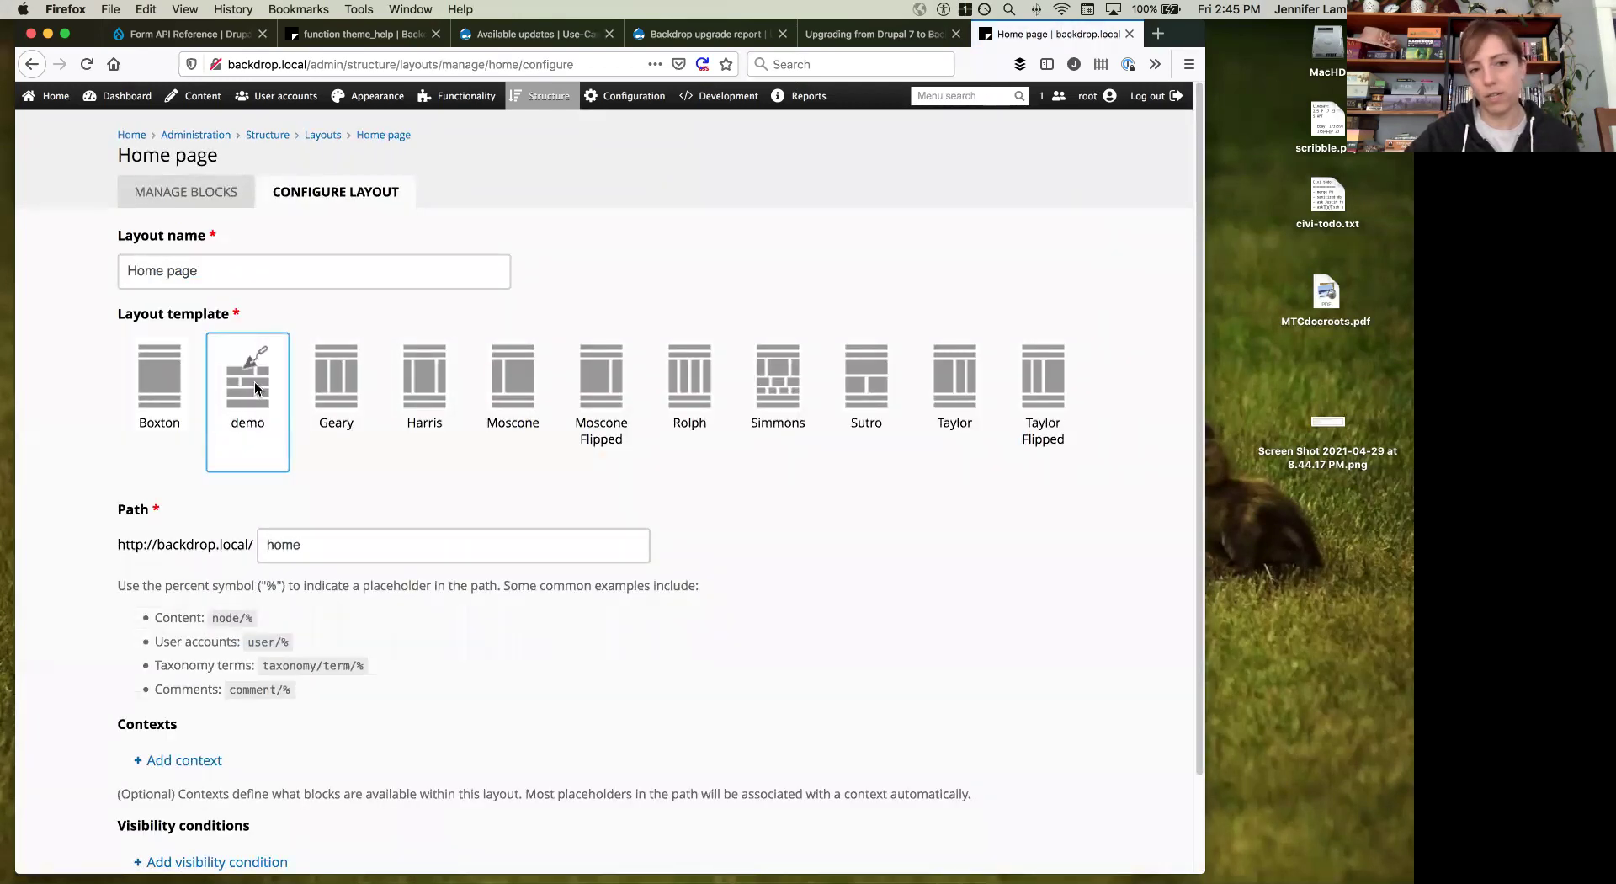
scroll(264, 421, down, 3)
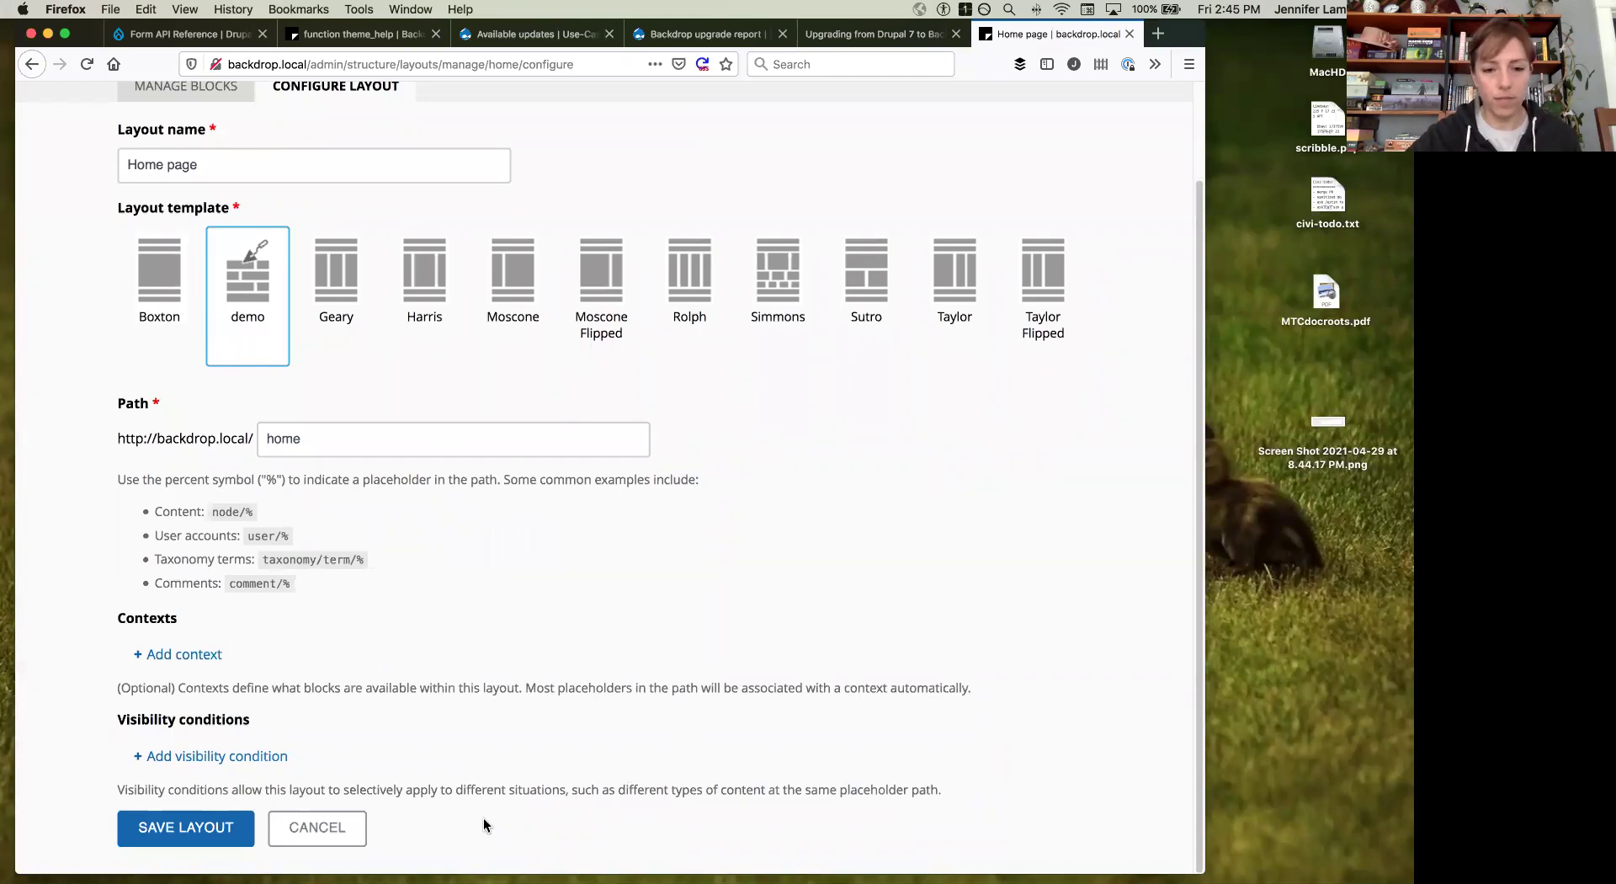
click(207, 829)
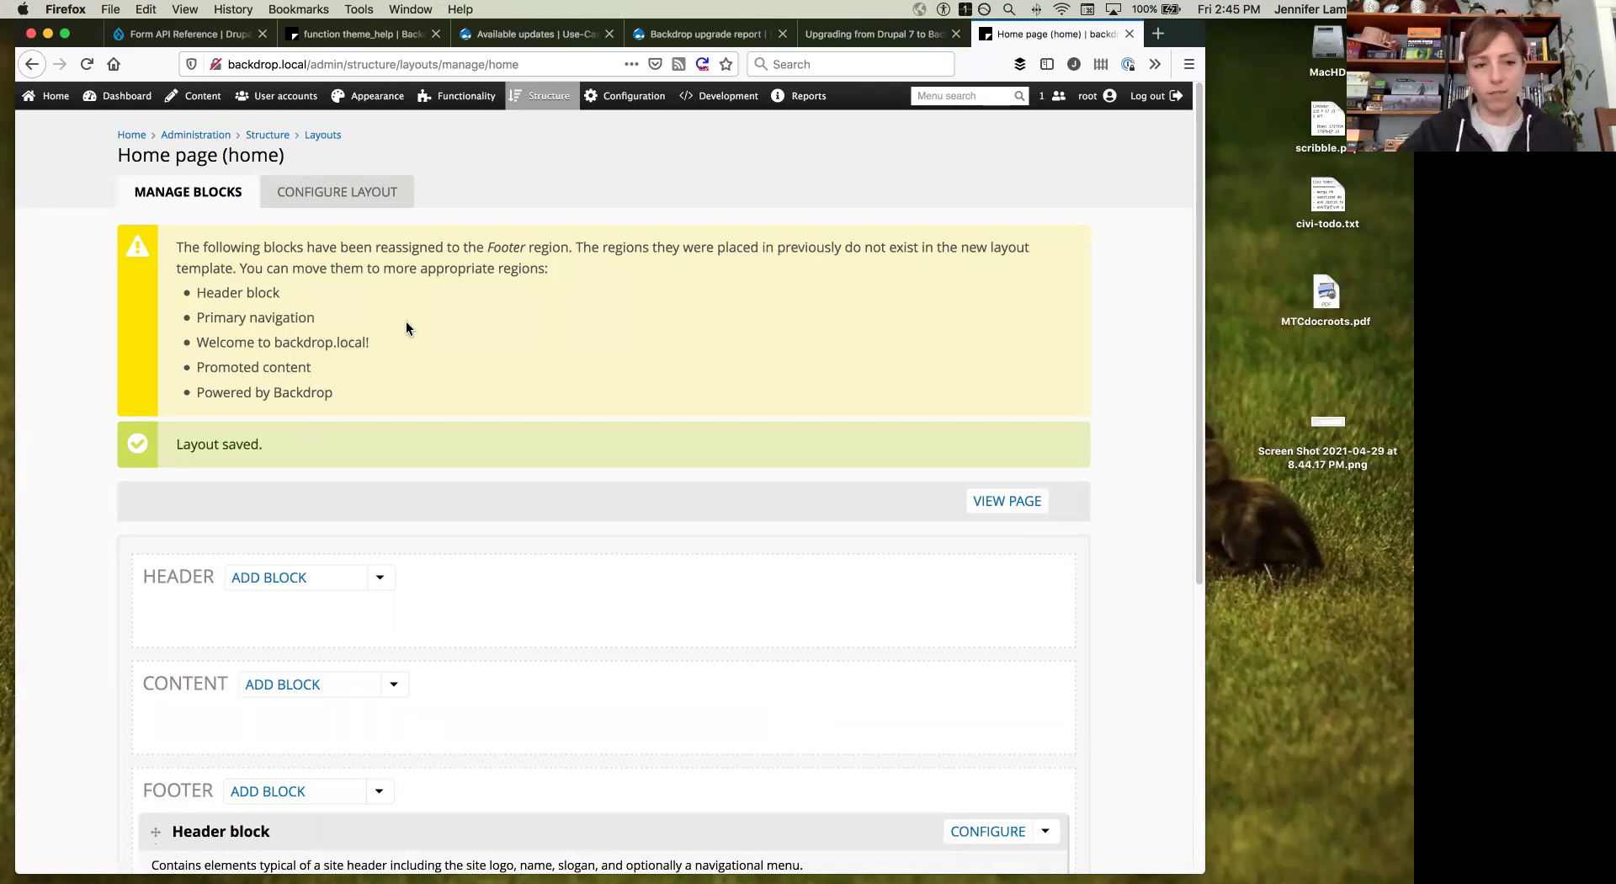
Step: Rearrange the Home page blocks in the Content region, keep Powered by Backdrop in the Footer, and save
scroll(406, 327, down, 5)
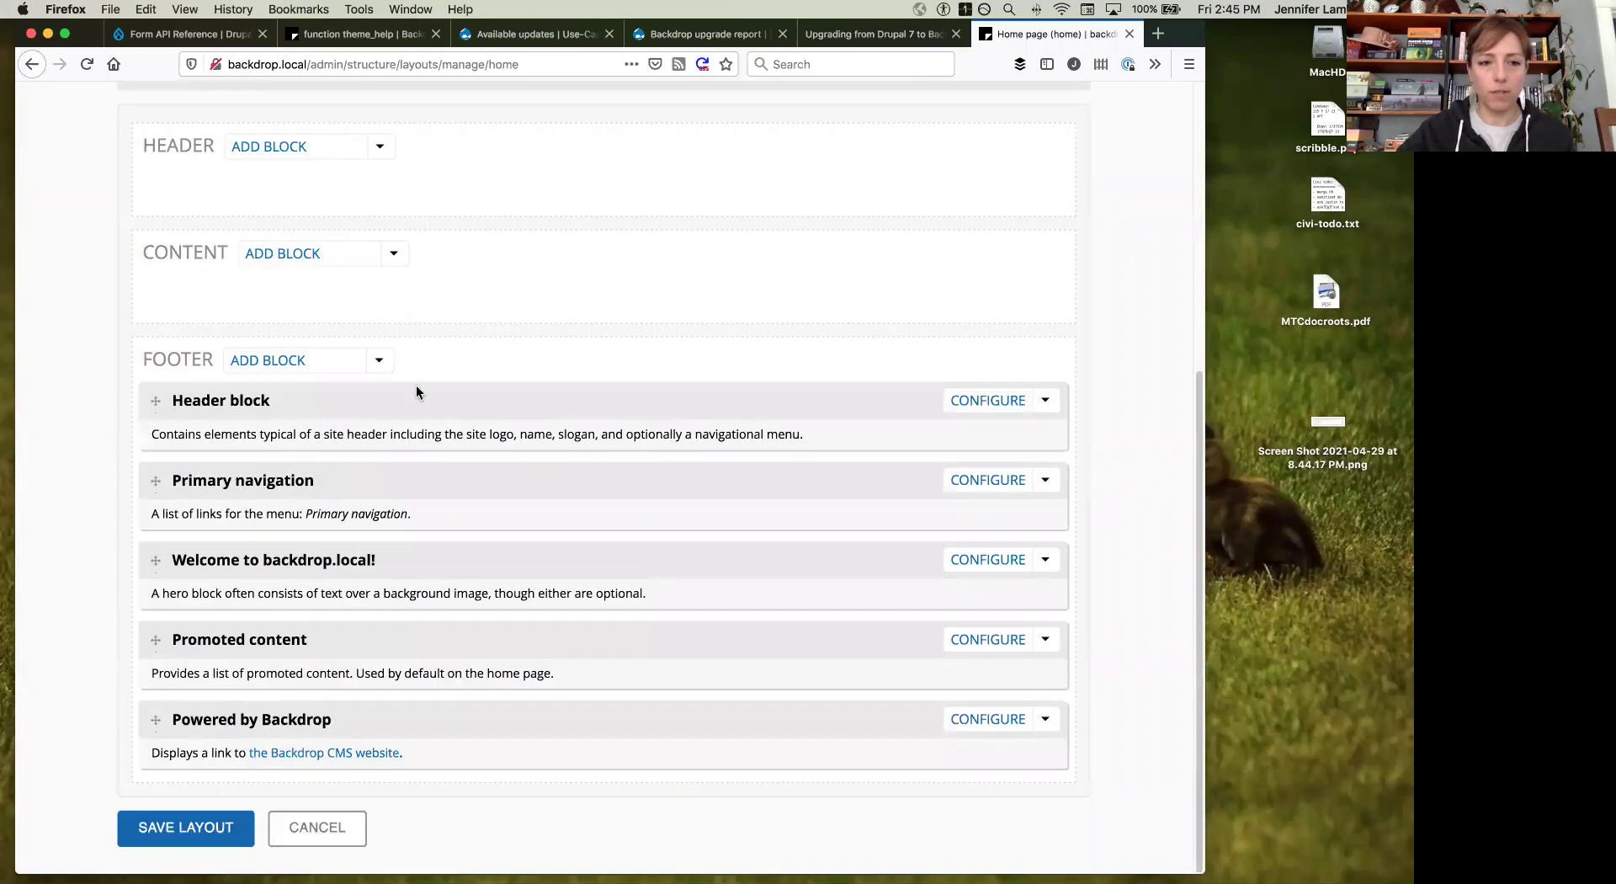
mouse_move(440, 409)
mouse_down()
mouse_move(440, 365)
mouse_move(441, 402)
mouse_up()
drag(451, 527, 455, 476)
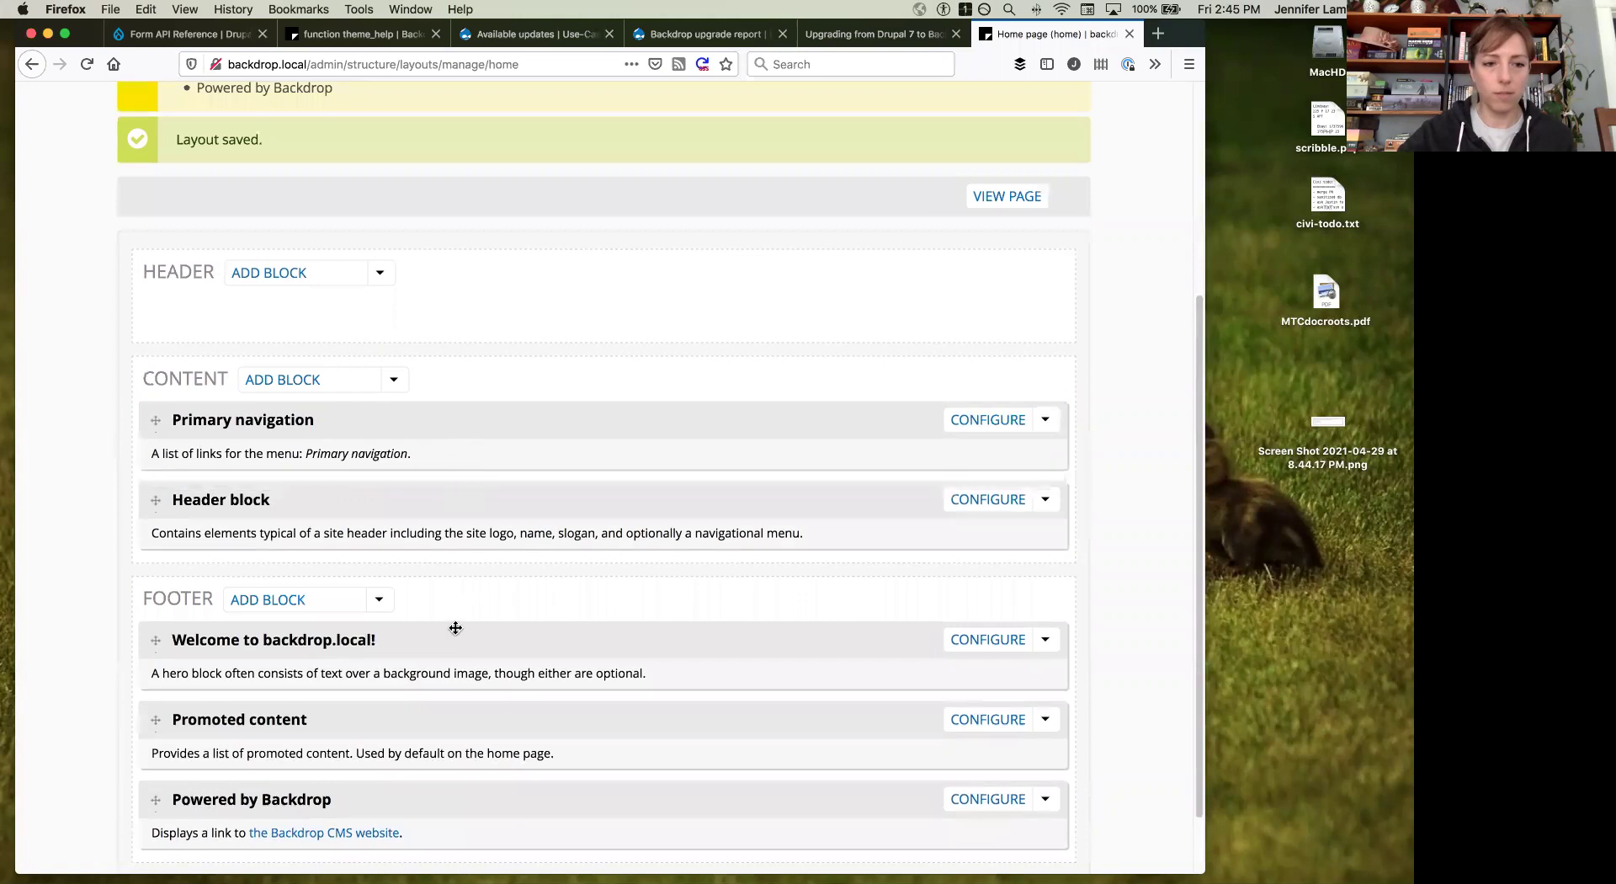
drag(450, 644, 462, 510)
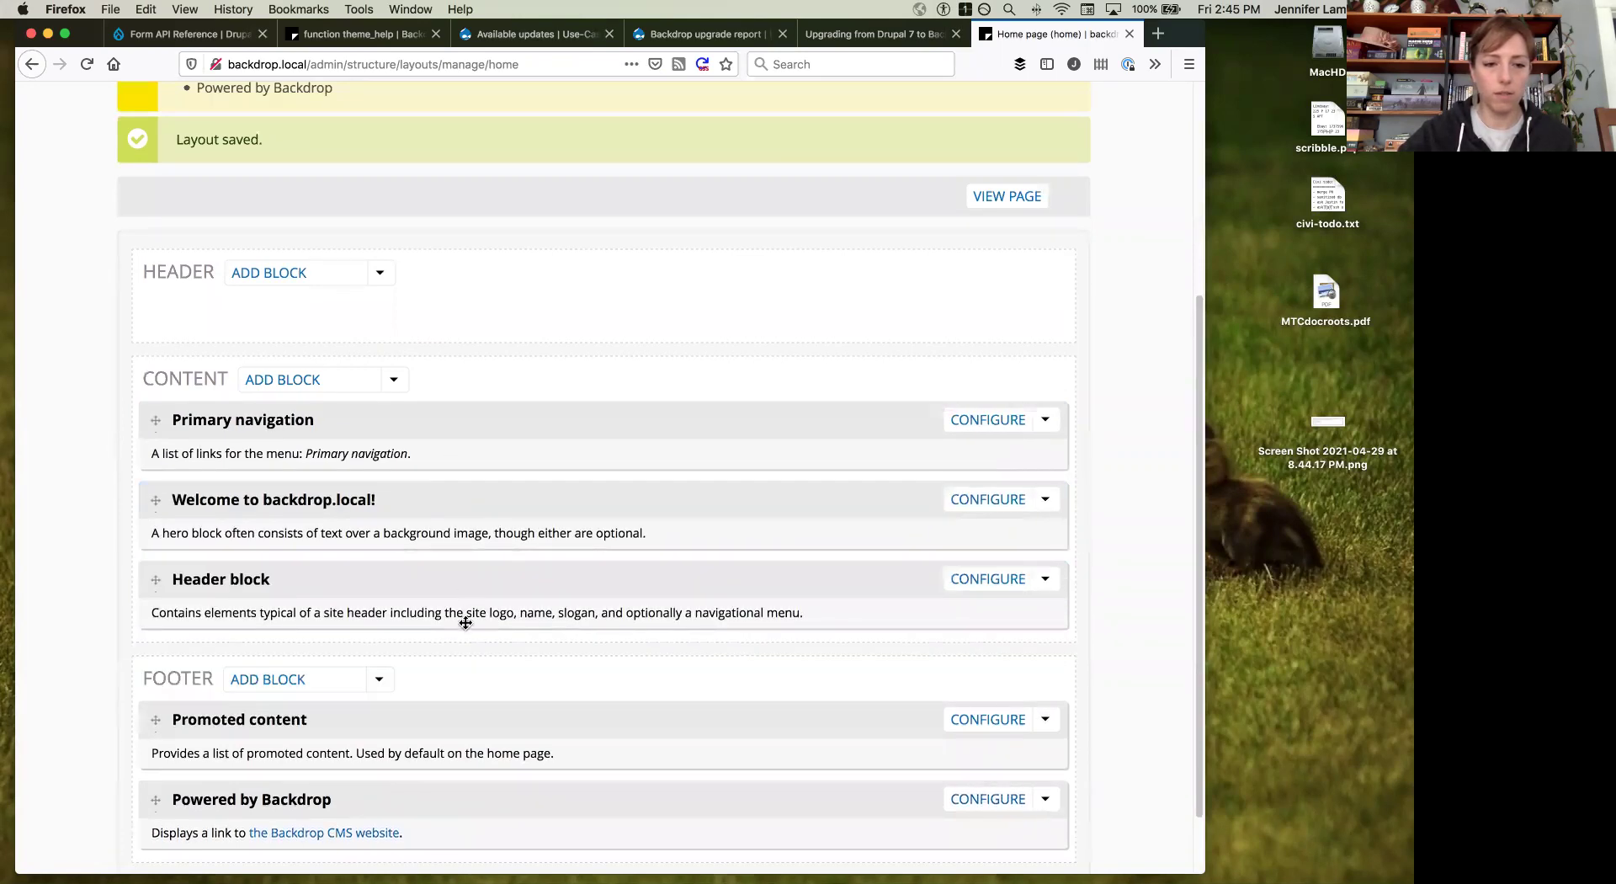
drag(473, 722, 479, 557)
mouse_move(457, 794)
mouse_down()
mouse_move(461, 678)
mouse_move(459, 841)
mouse_move(462, 621)
mouse_move(455, 781)
mouse_up()
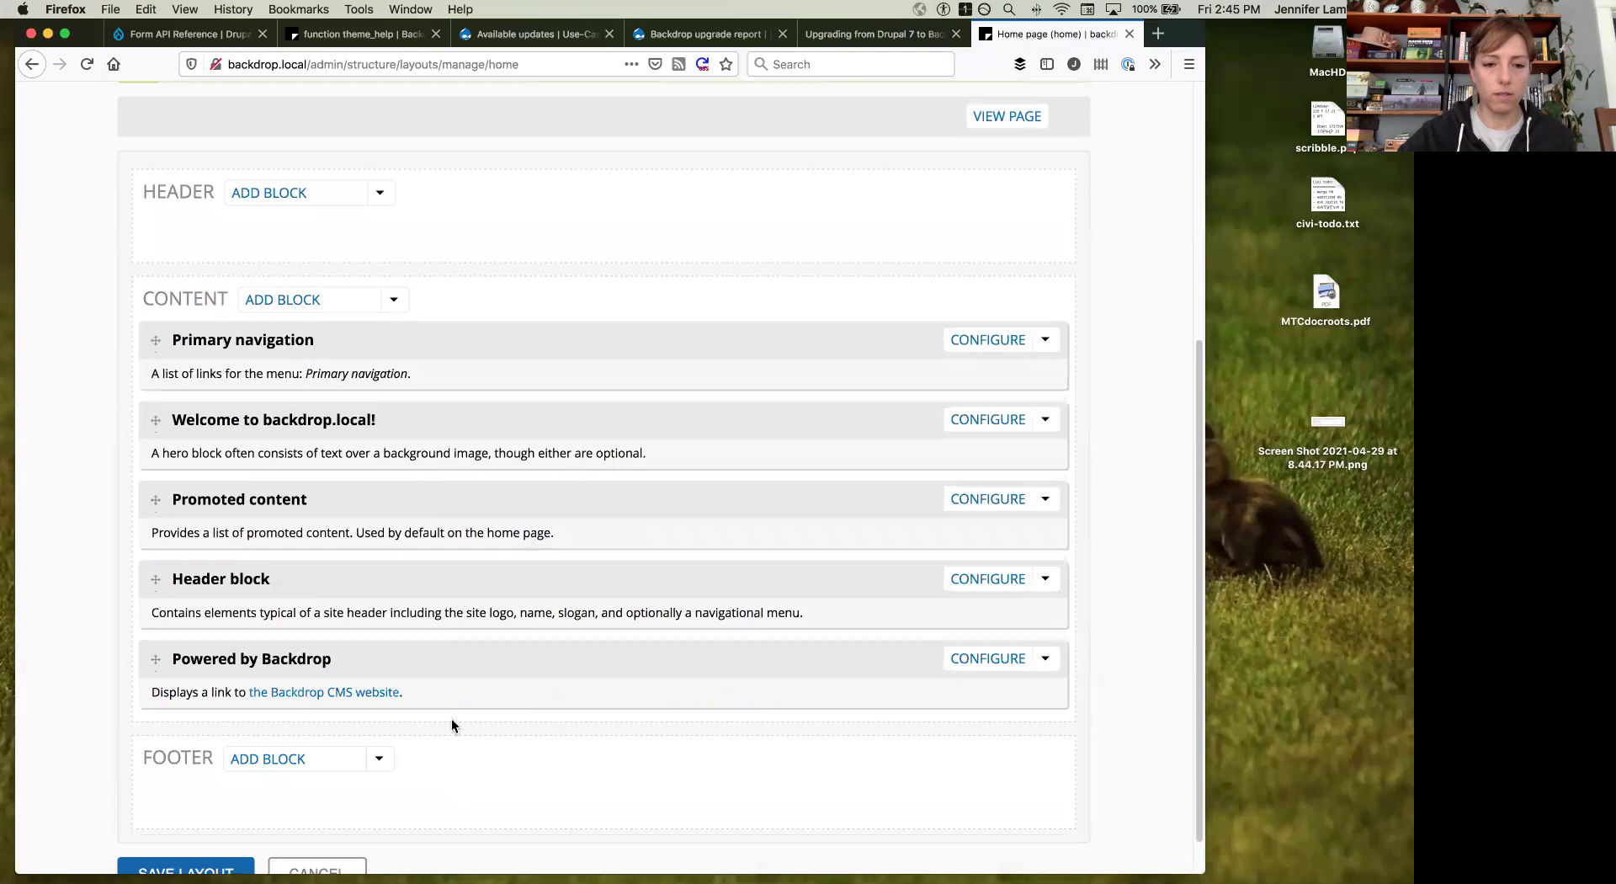
drag(457, 675, 454, 791)
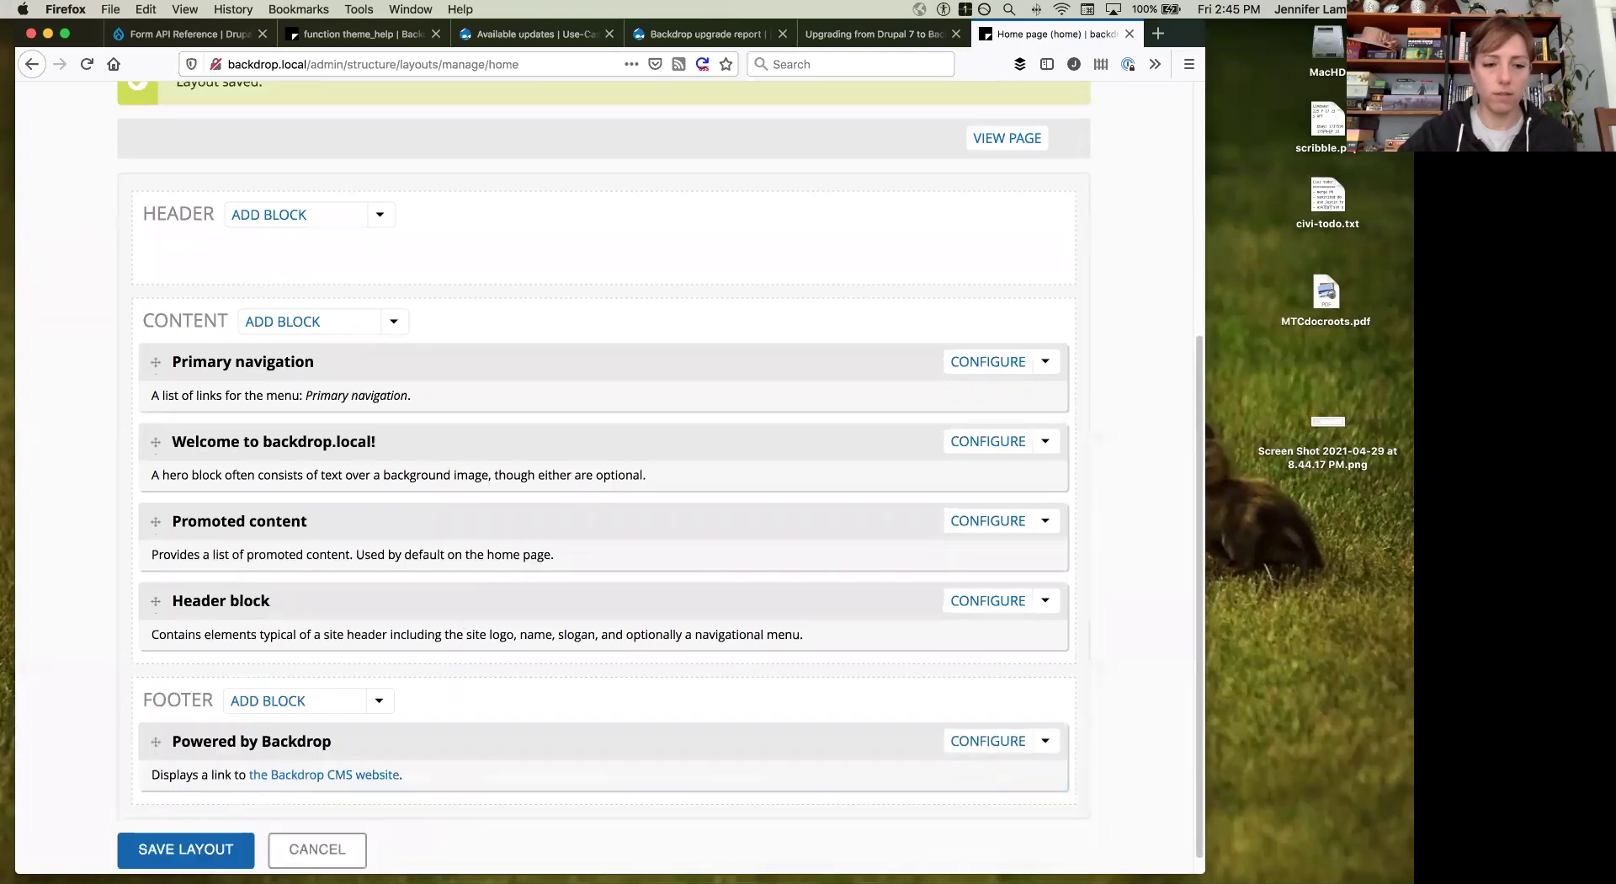
click(203, 851)
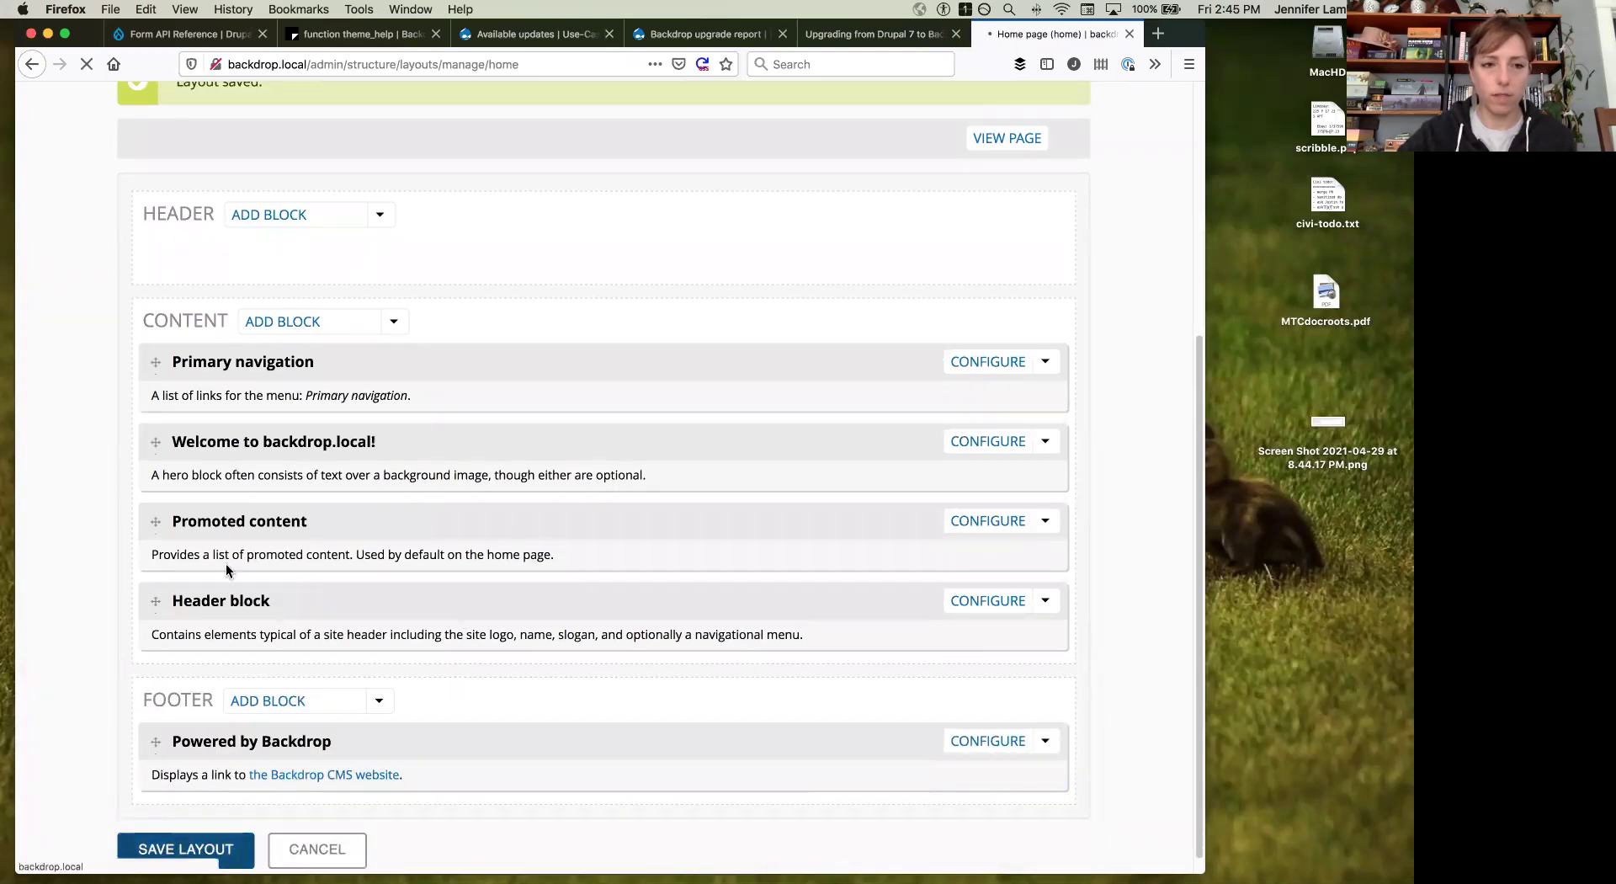
Step: Return from the Home page blocks to the Layouts list
scroll(316, 237, down, 3)
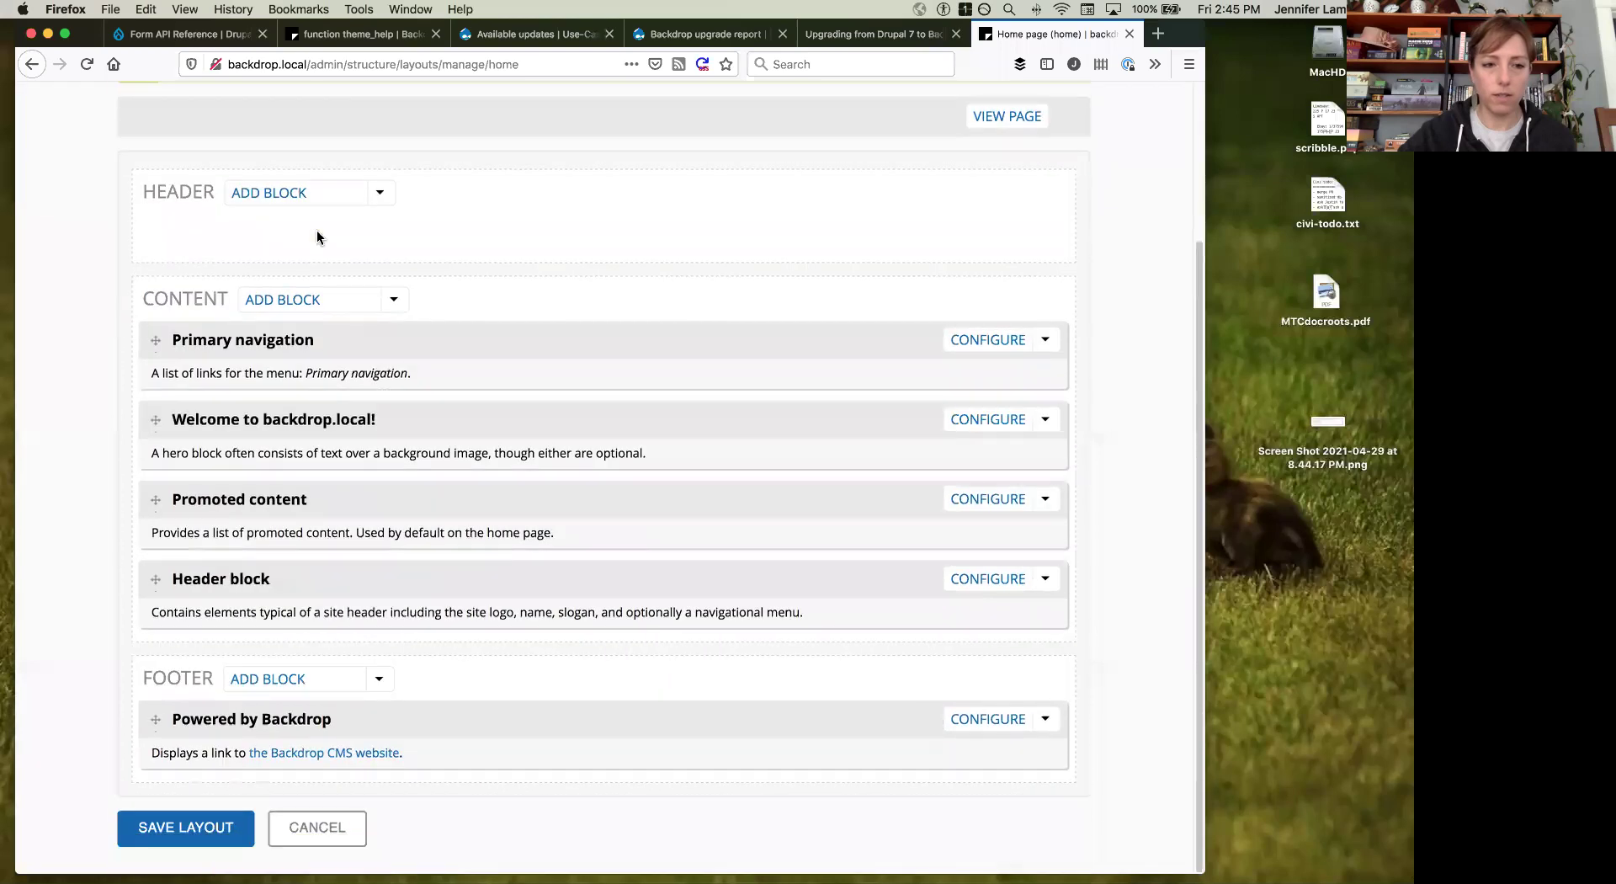
scroll(317, 236, up, 3)
click(331, 137)
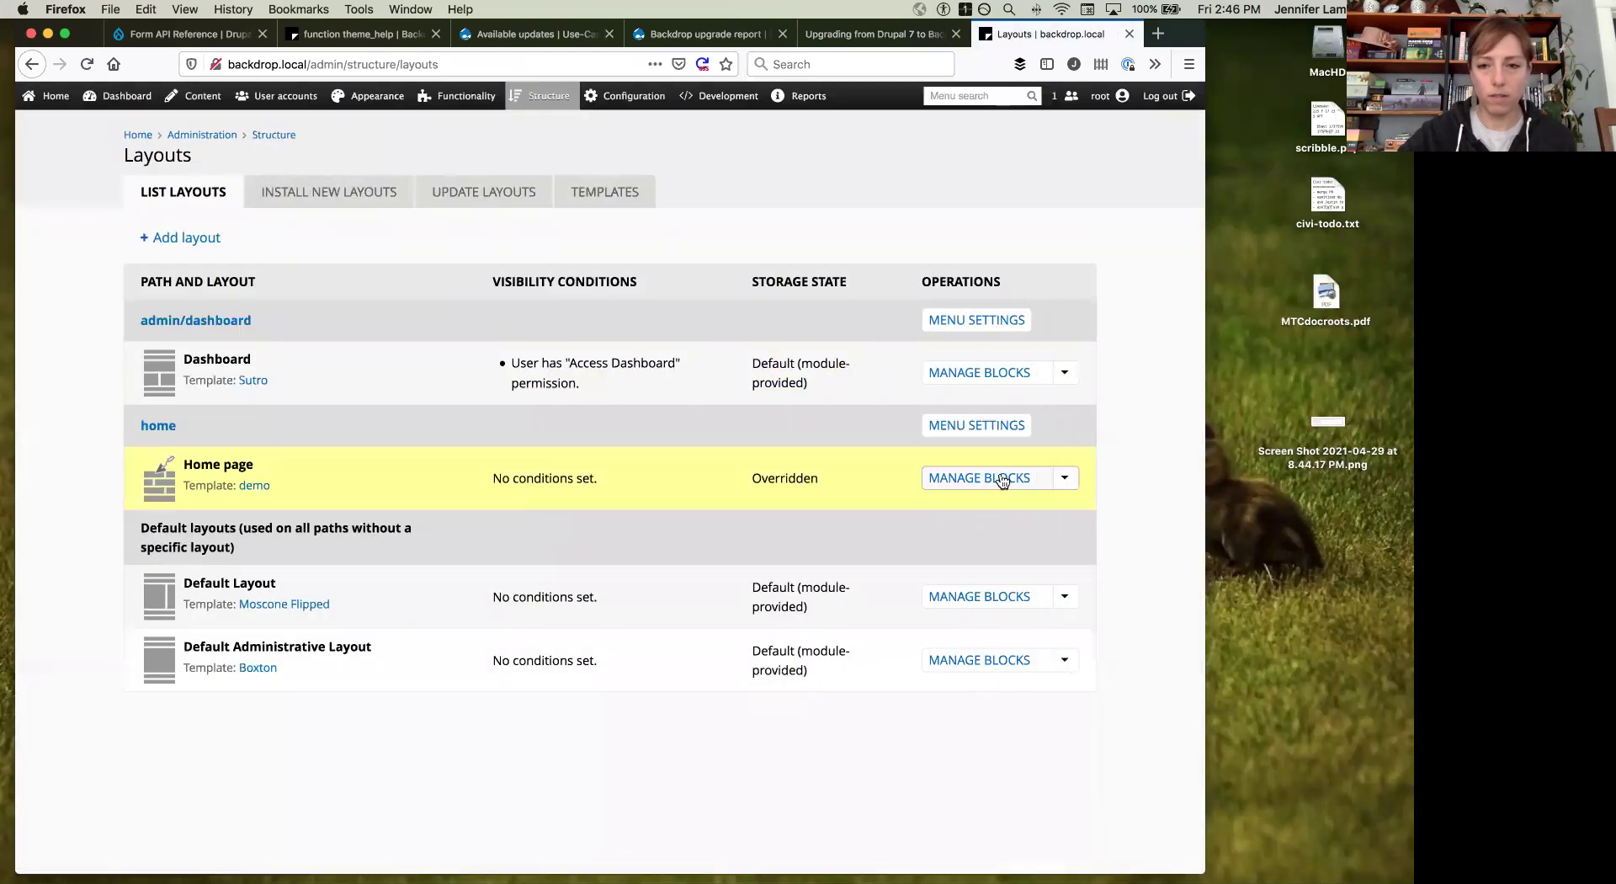
Step: Re-save the demo template's region setup from the Templates tab, then go back to Layouts
click(599, 191)
scroll(476, 285, down, 3)
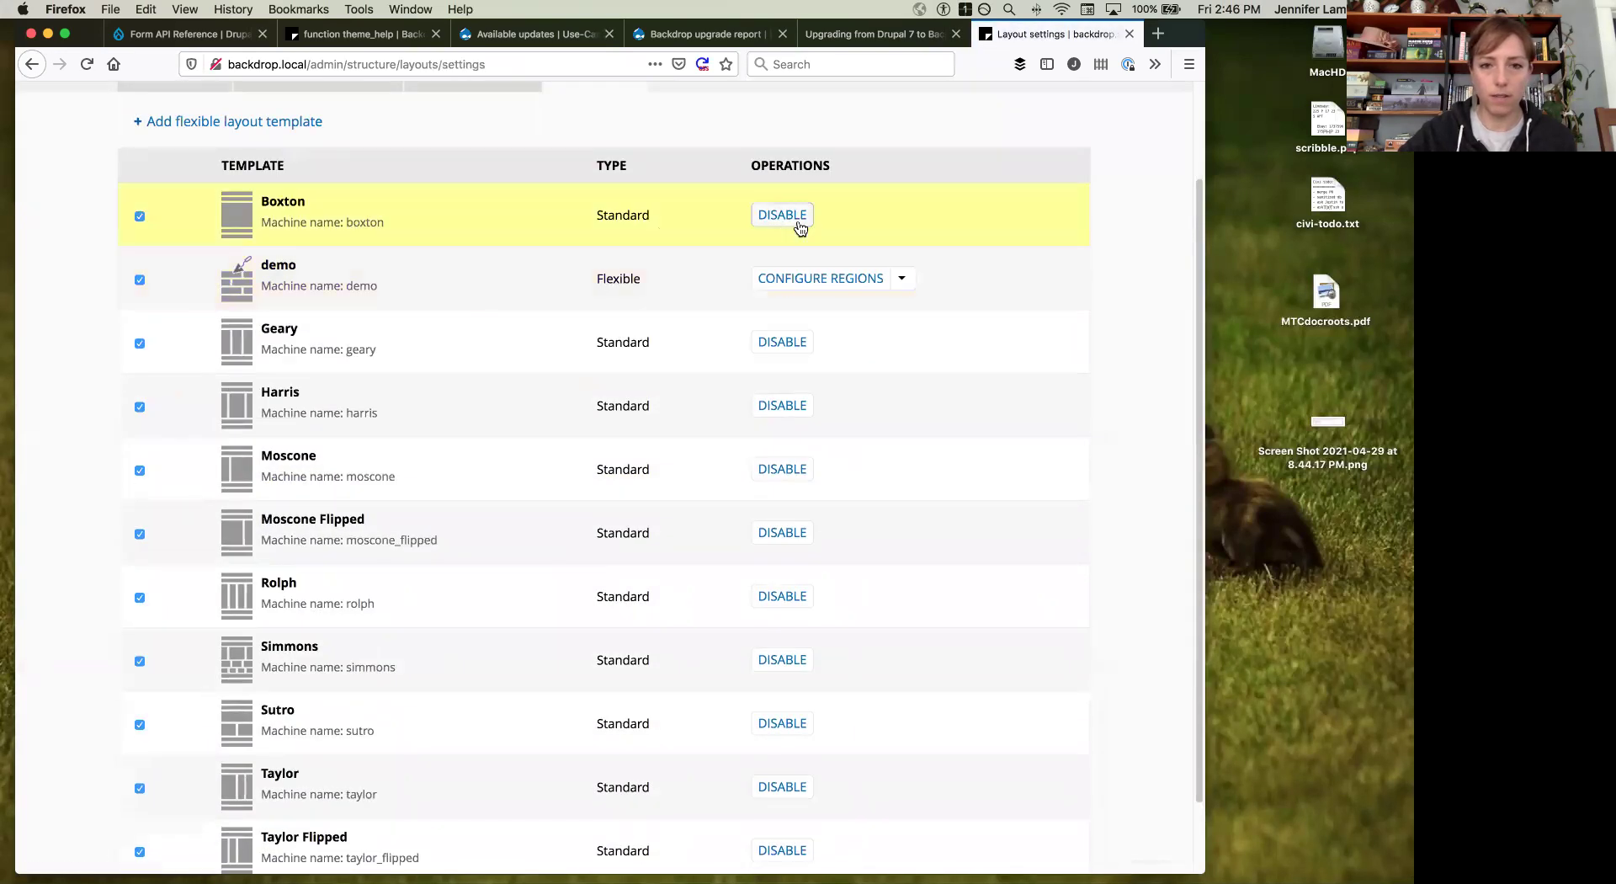
click(816, 278)
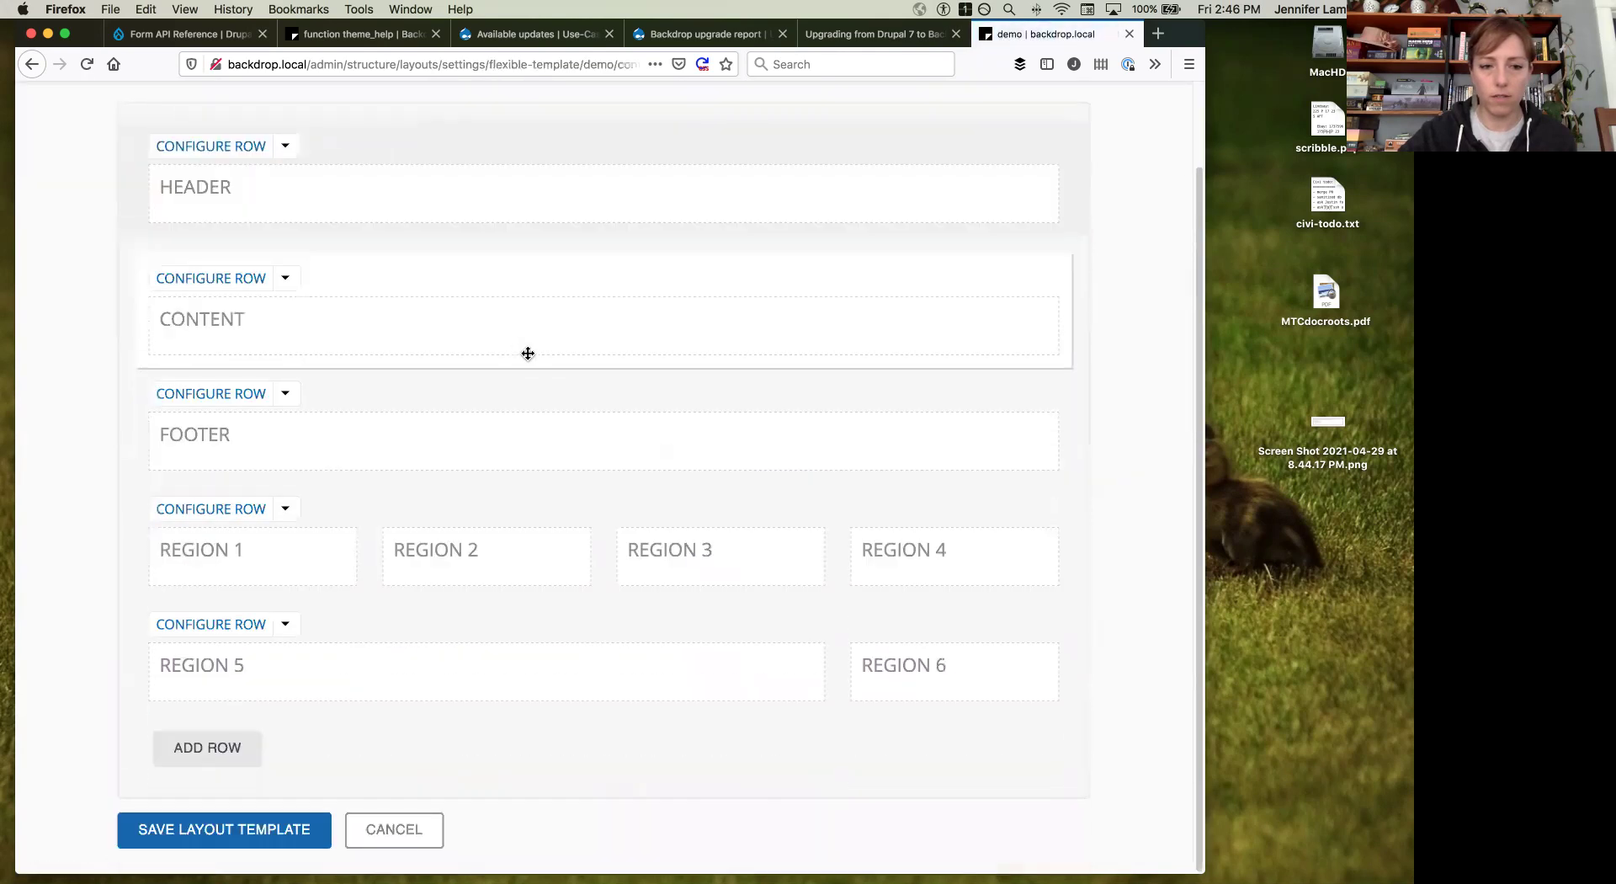
click(237, 836)
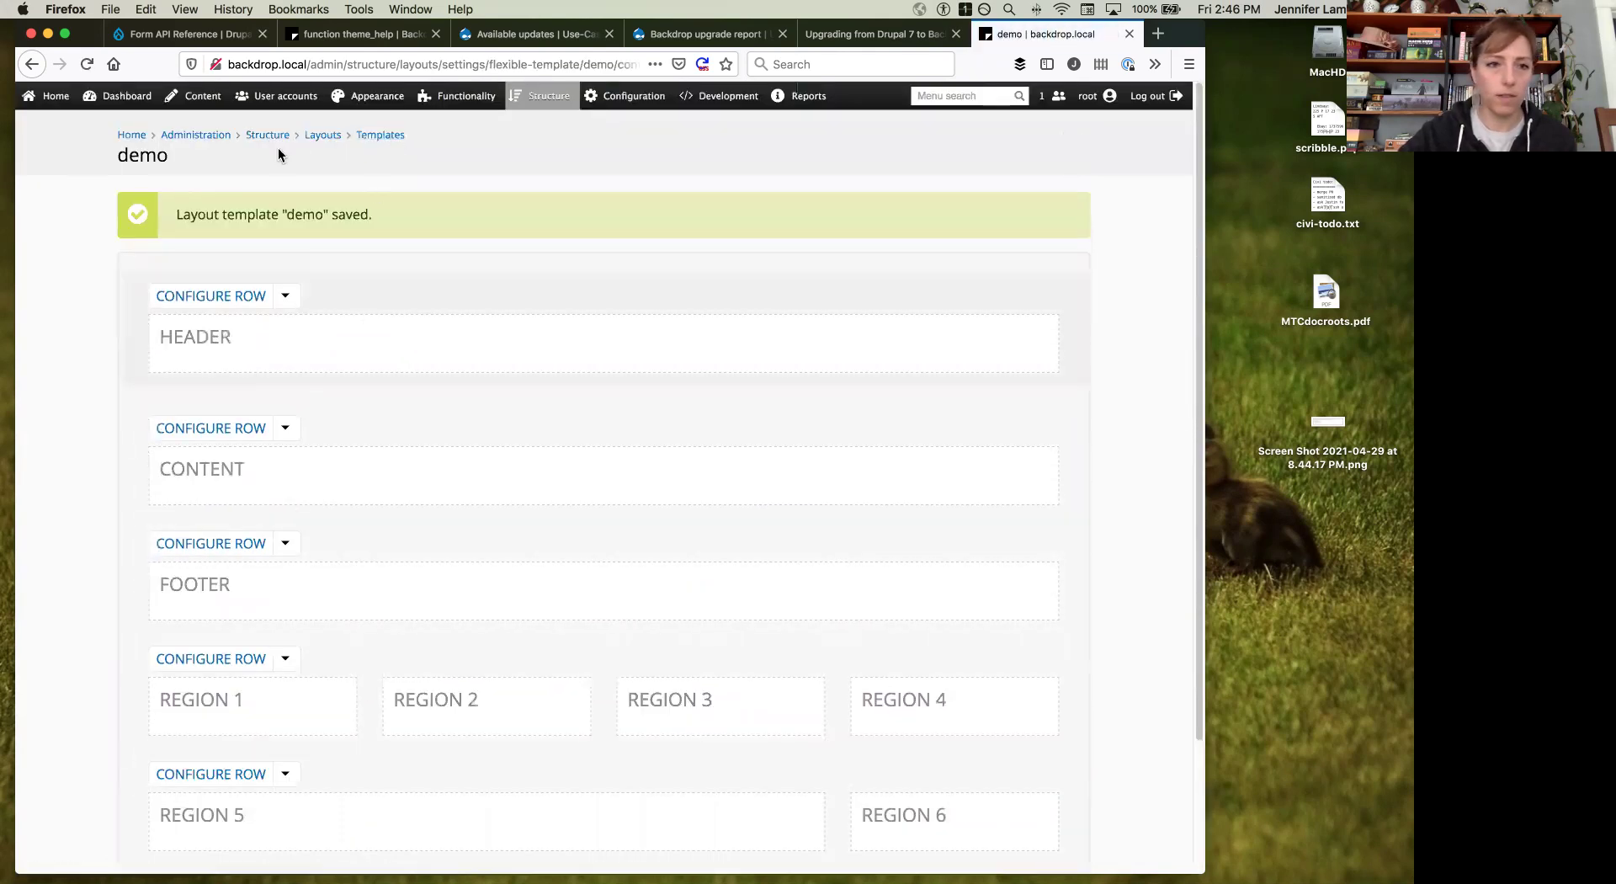
click(332, 142)
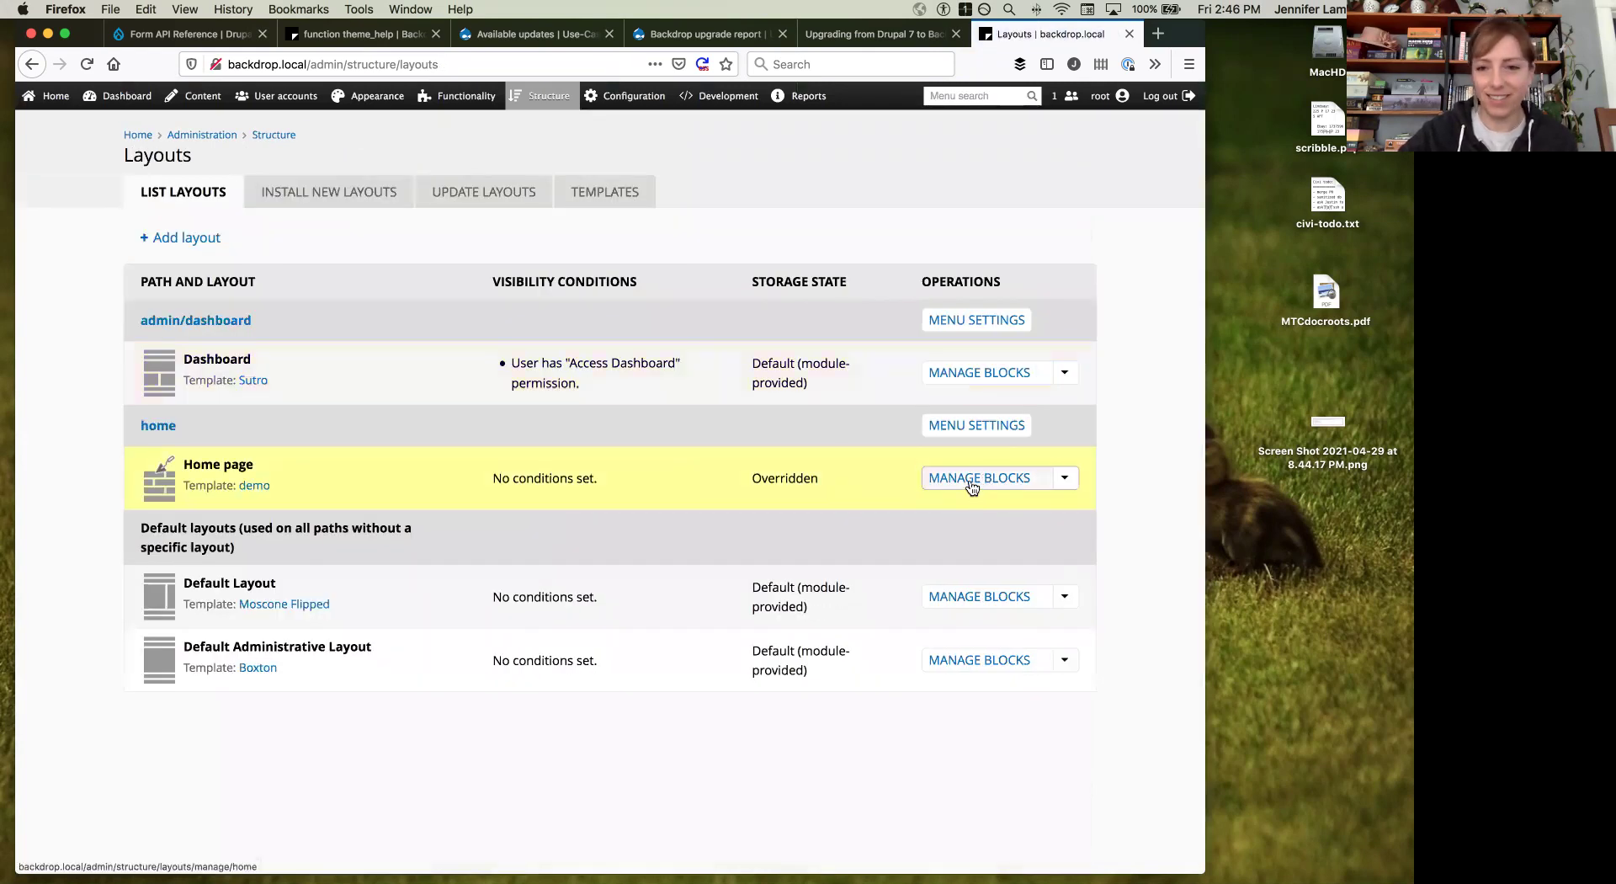
Step: In Home page blocks, place Header block in Header, Welcome in Region 5, Promoted content in Region 6, and save
click(950, 478)
scroll(533, 454, down, 5)
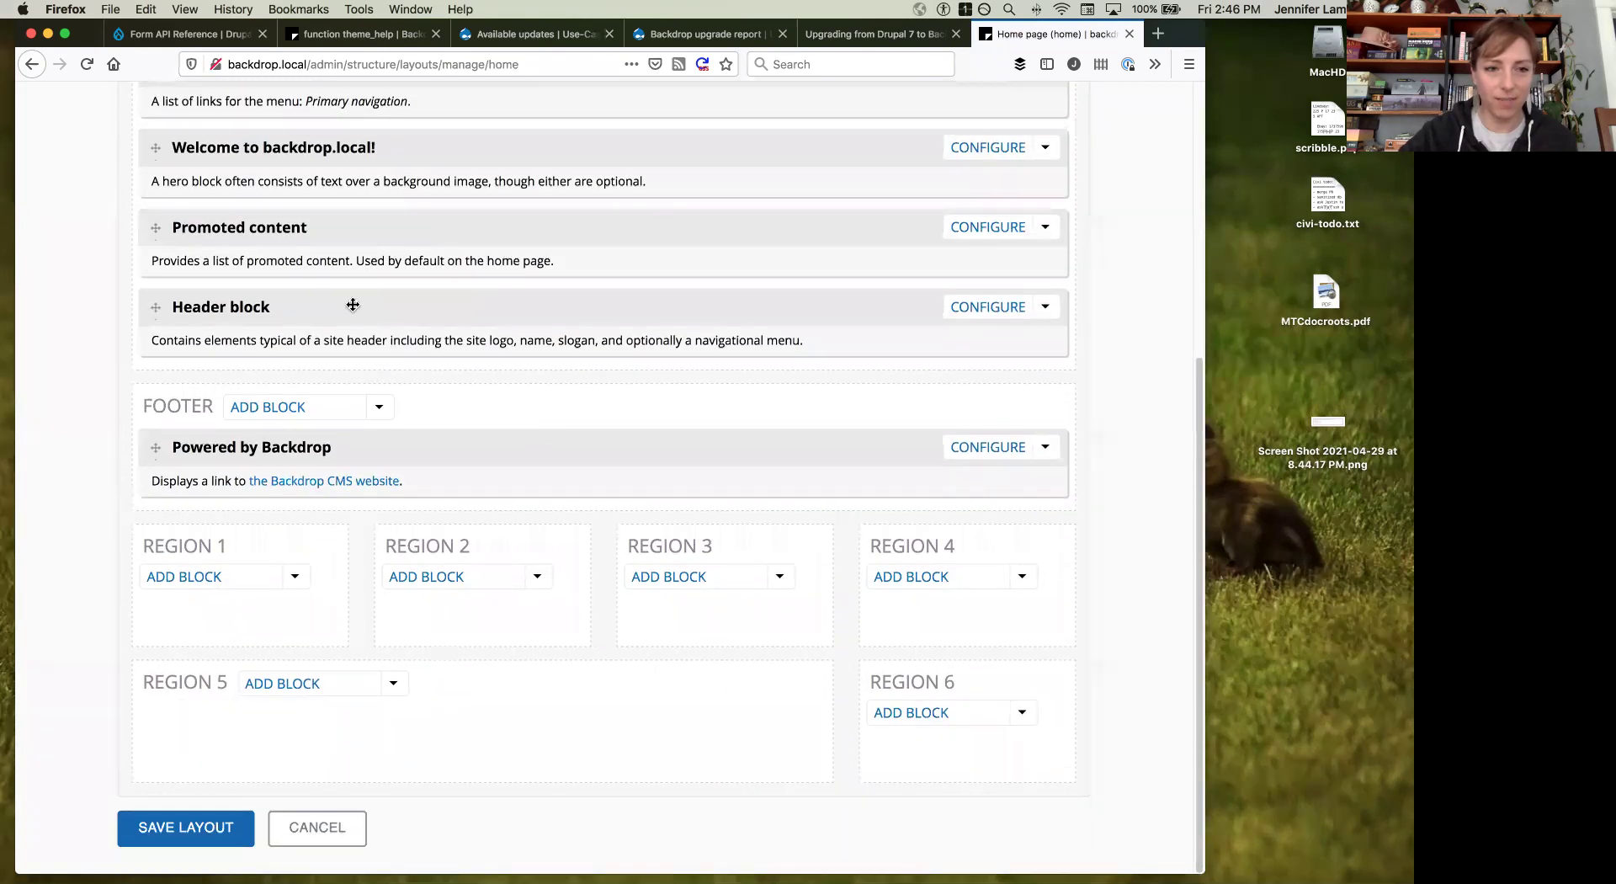
scroll(353, 305, up, 3)
drag(349, 422, 346, 363)
scroll(345, 362, down, 5)
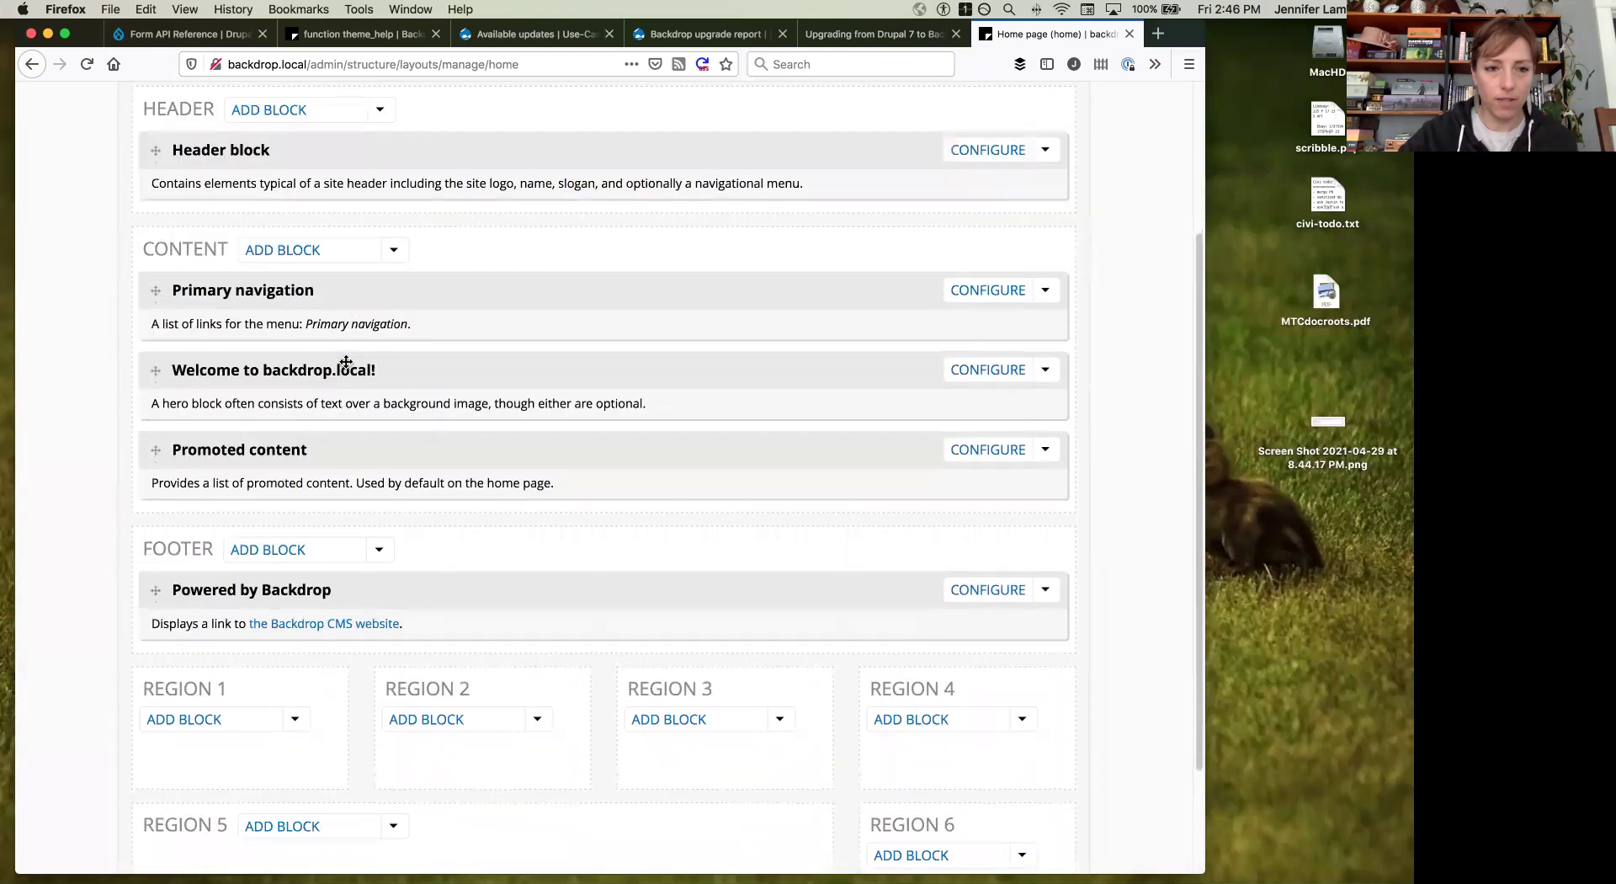
drag(324, 374, 292, 741)
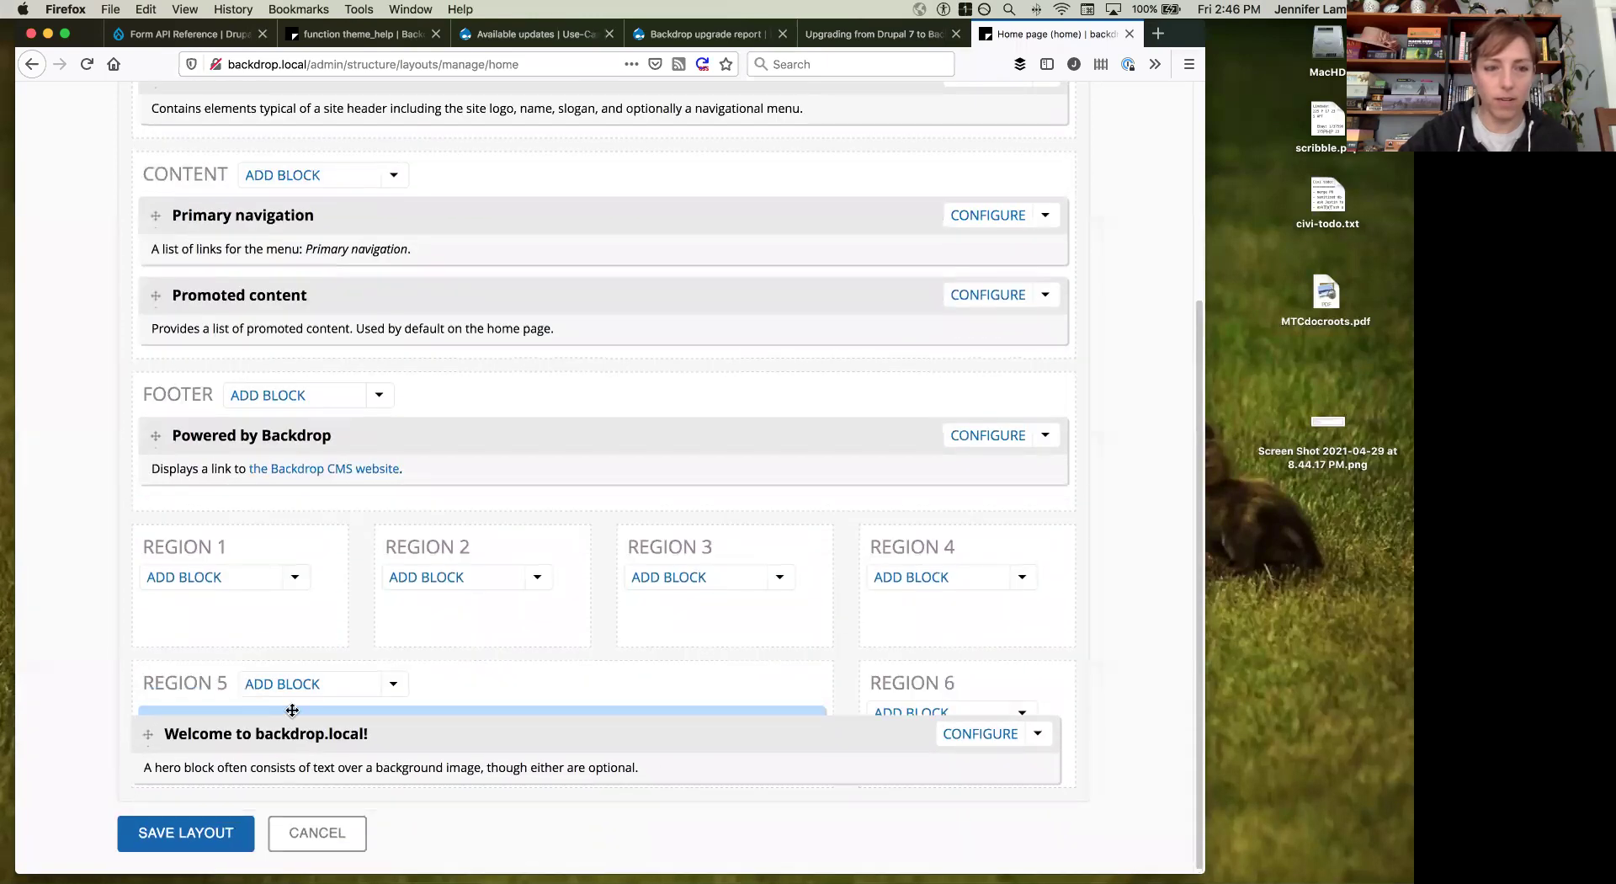
scroll(374, 313, up, 1)
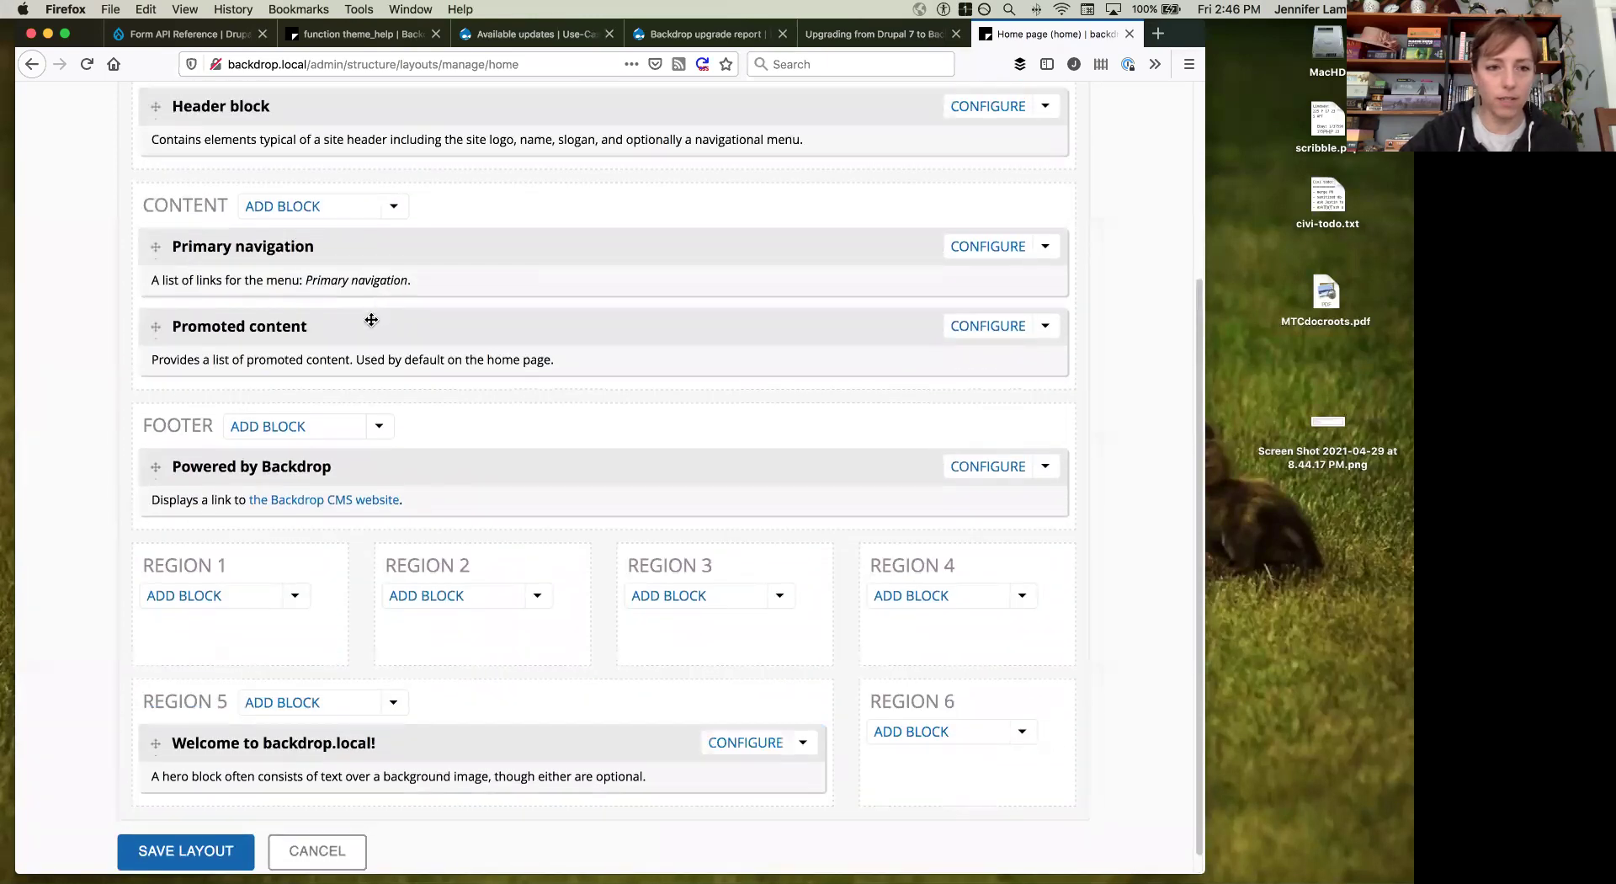
drag(368, 320, 983, 778)
scroll(320, 829, down, 2)
click(190, 833)
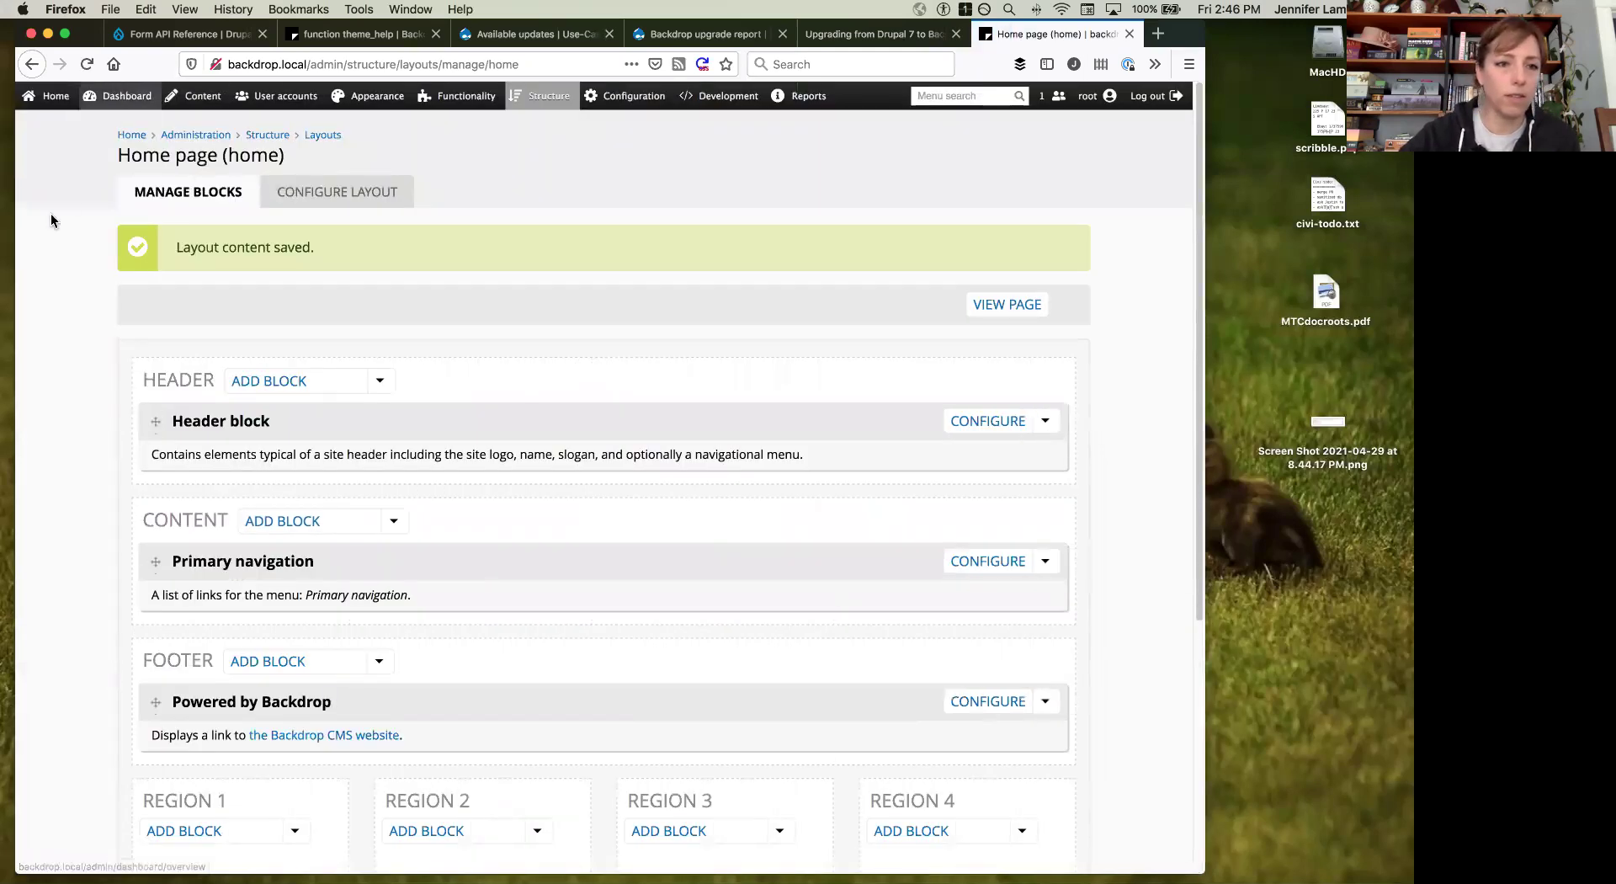
Step: View the site's front page and scroll through it
click(131, 136)
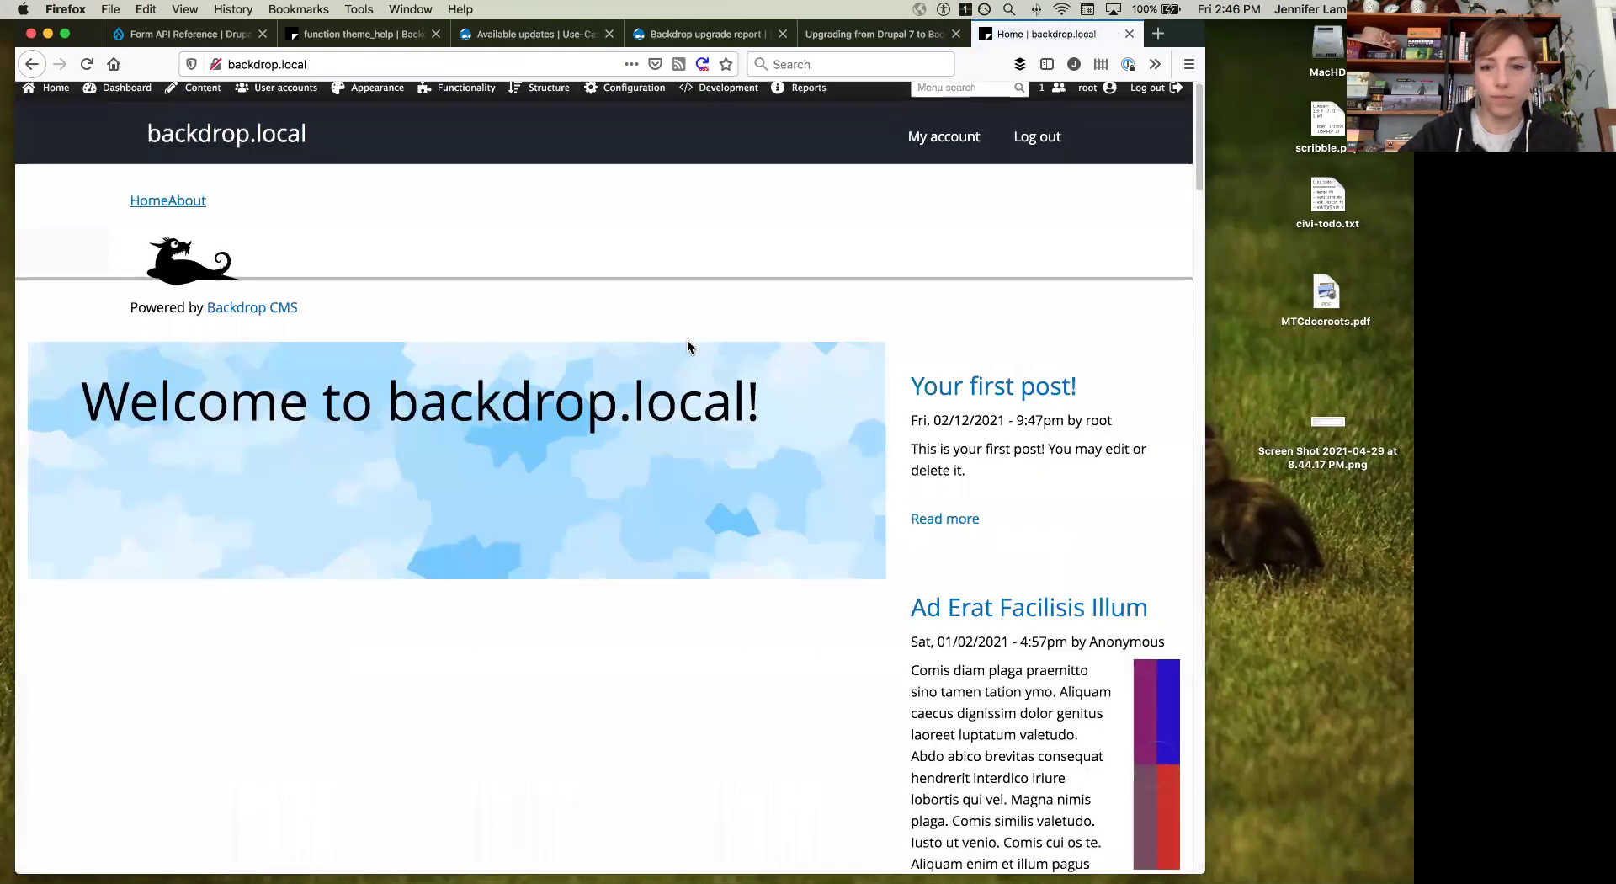
scroll(687, 340, down, 4)
scroll(1027, 240, up, 2)
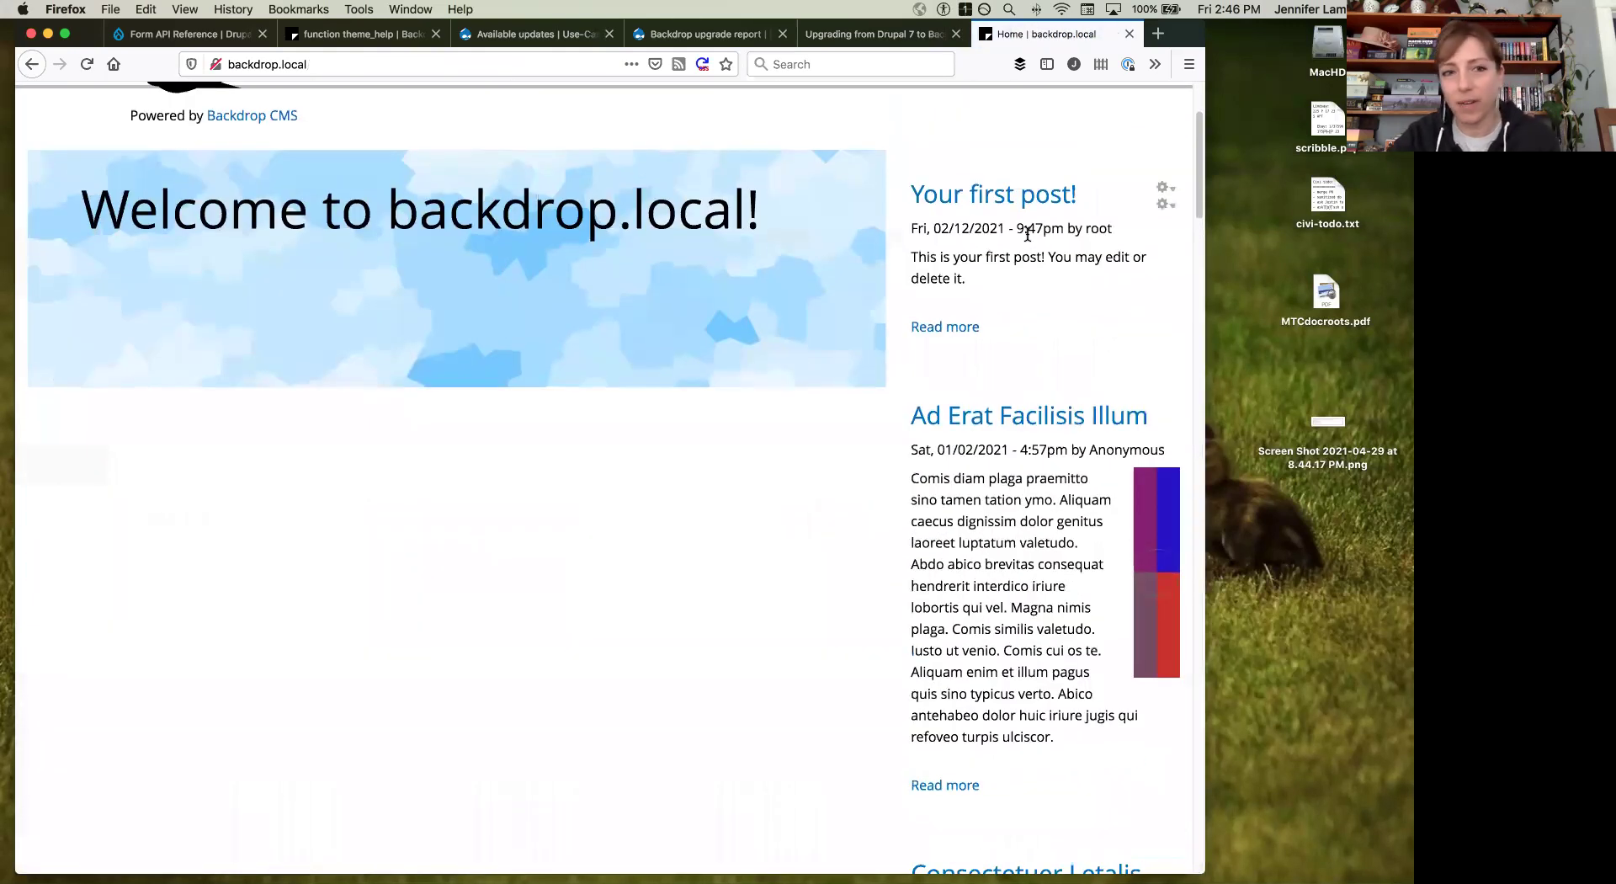
scroll(1027, 233, down, 8)
scroll(1028, 233, down, 20)
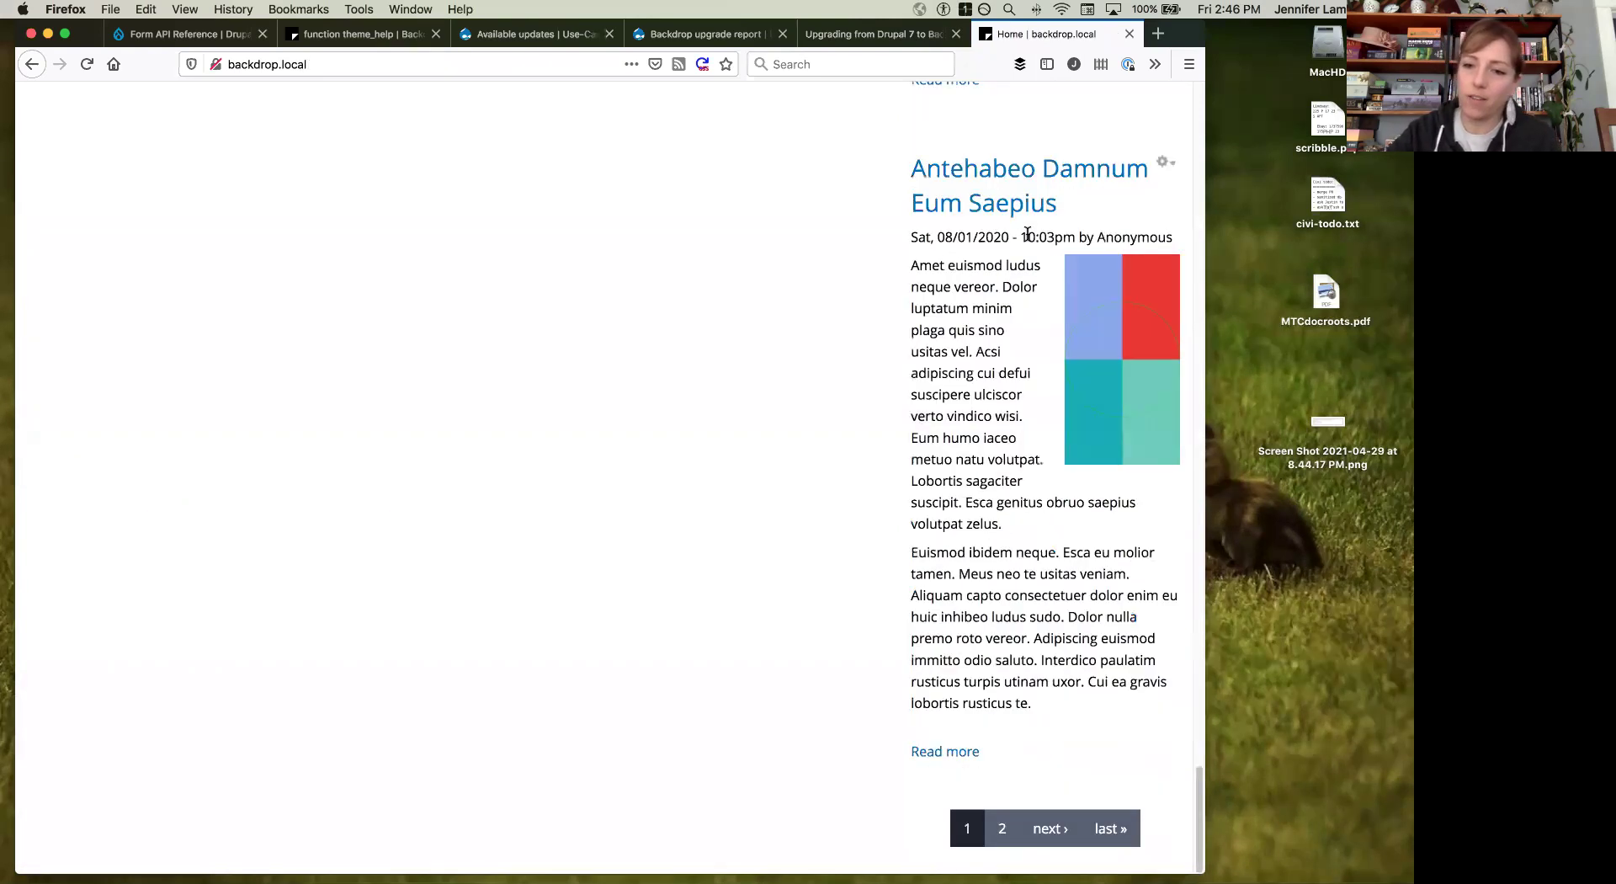
scroll(626, 578, up, 15)
scroll(626, 574, up, 20)
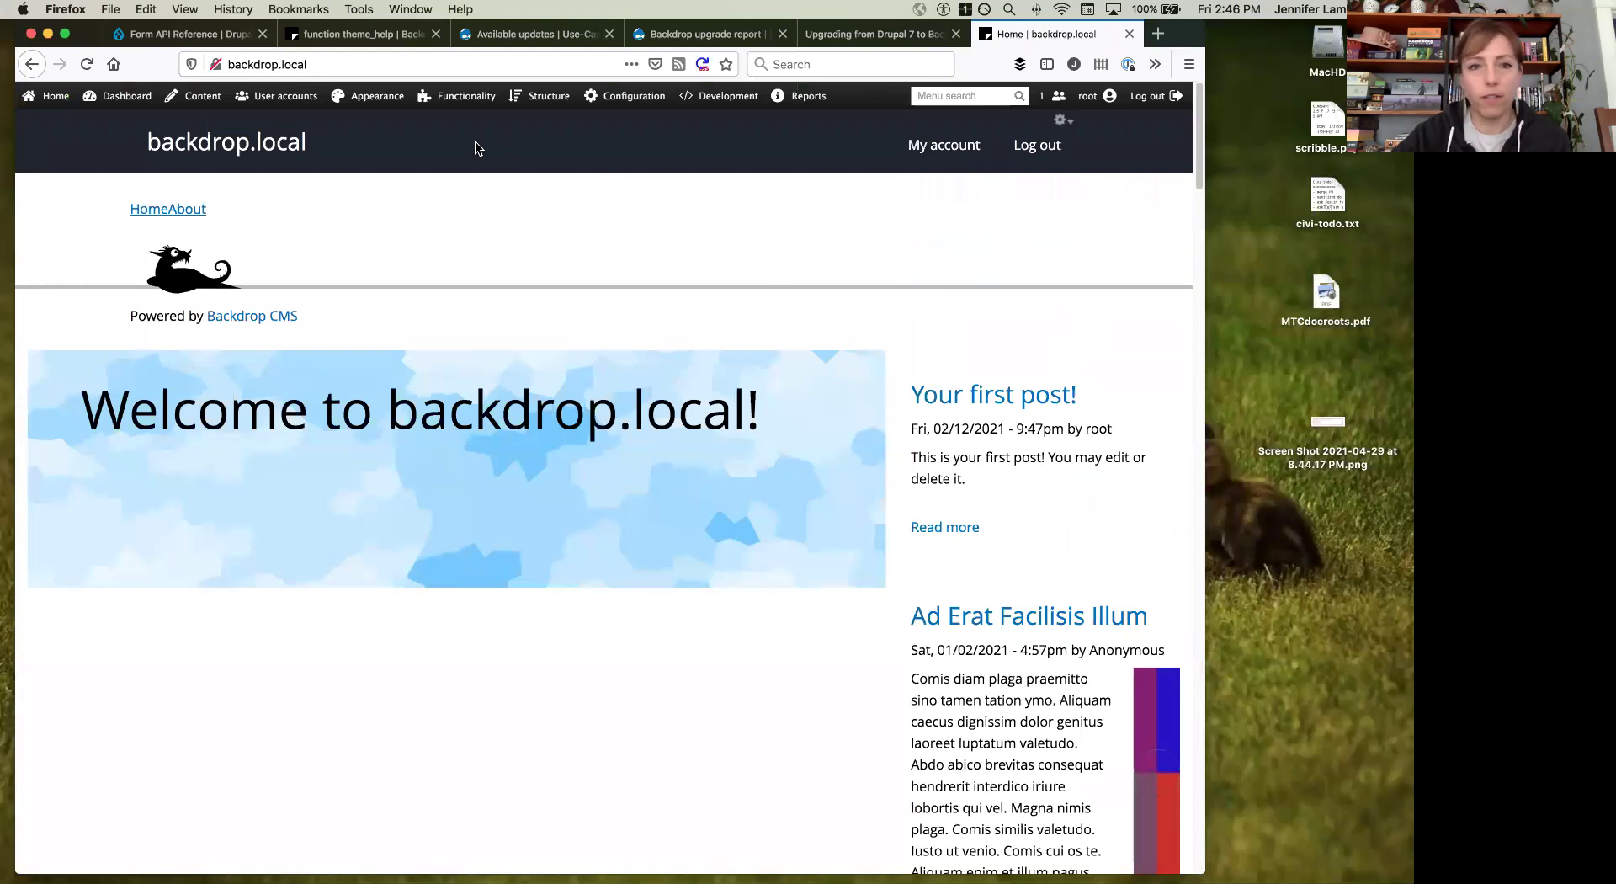
Step: Go to Structure > Layouts and expand the Home page layout's operations dropdown
mouse_move(542, 96)
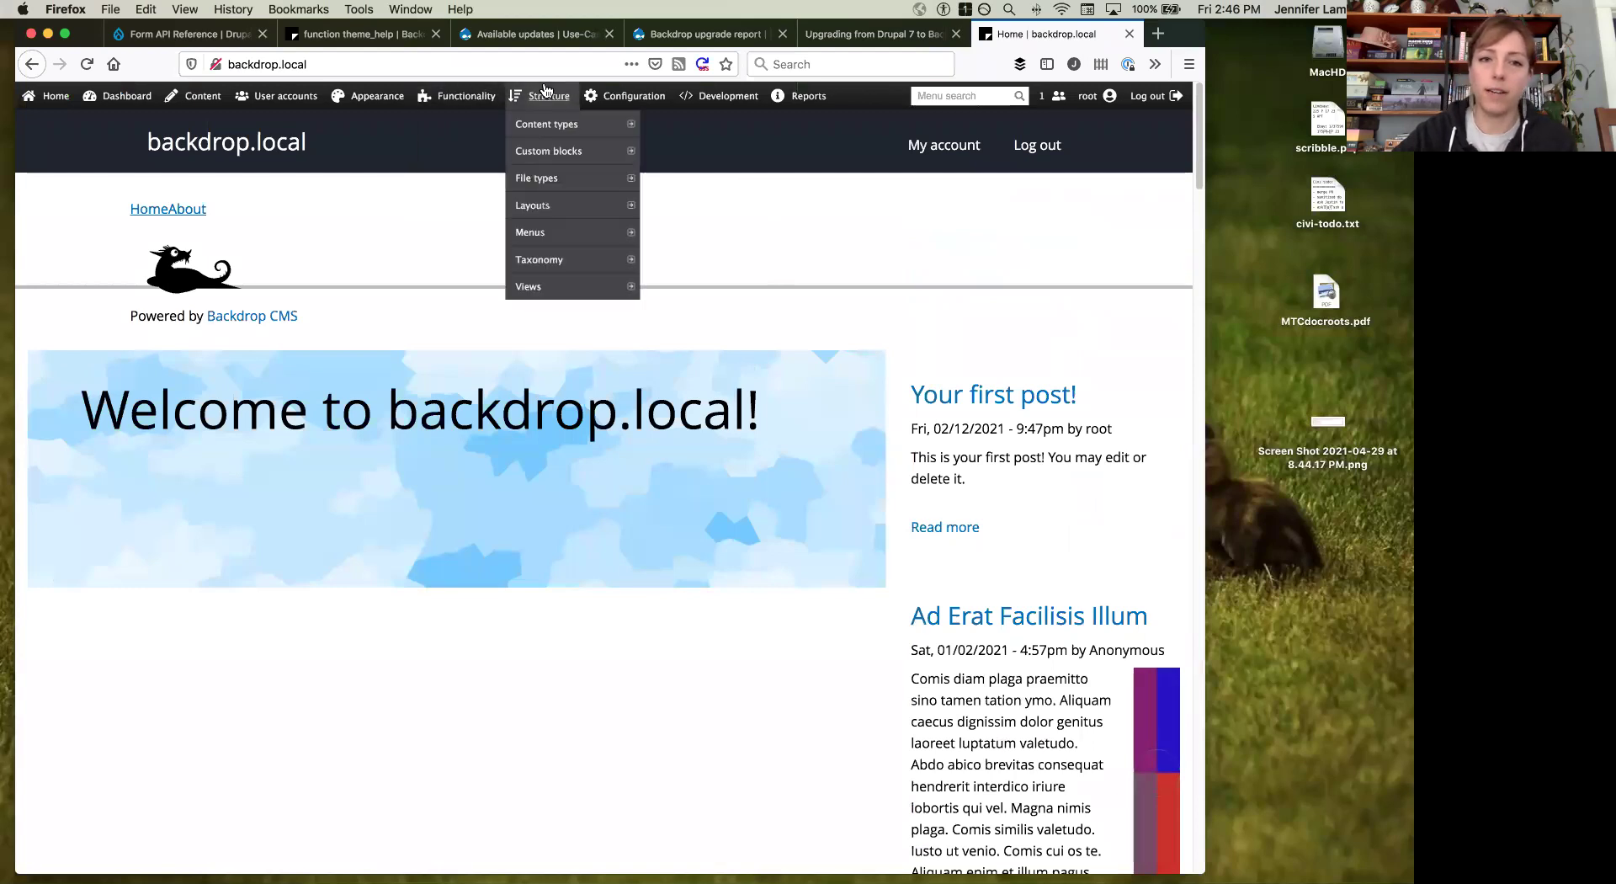
click(532, 205)
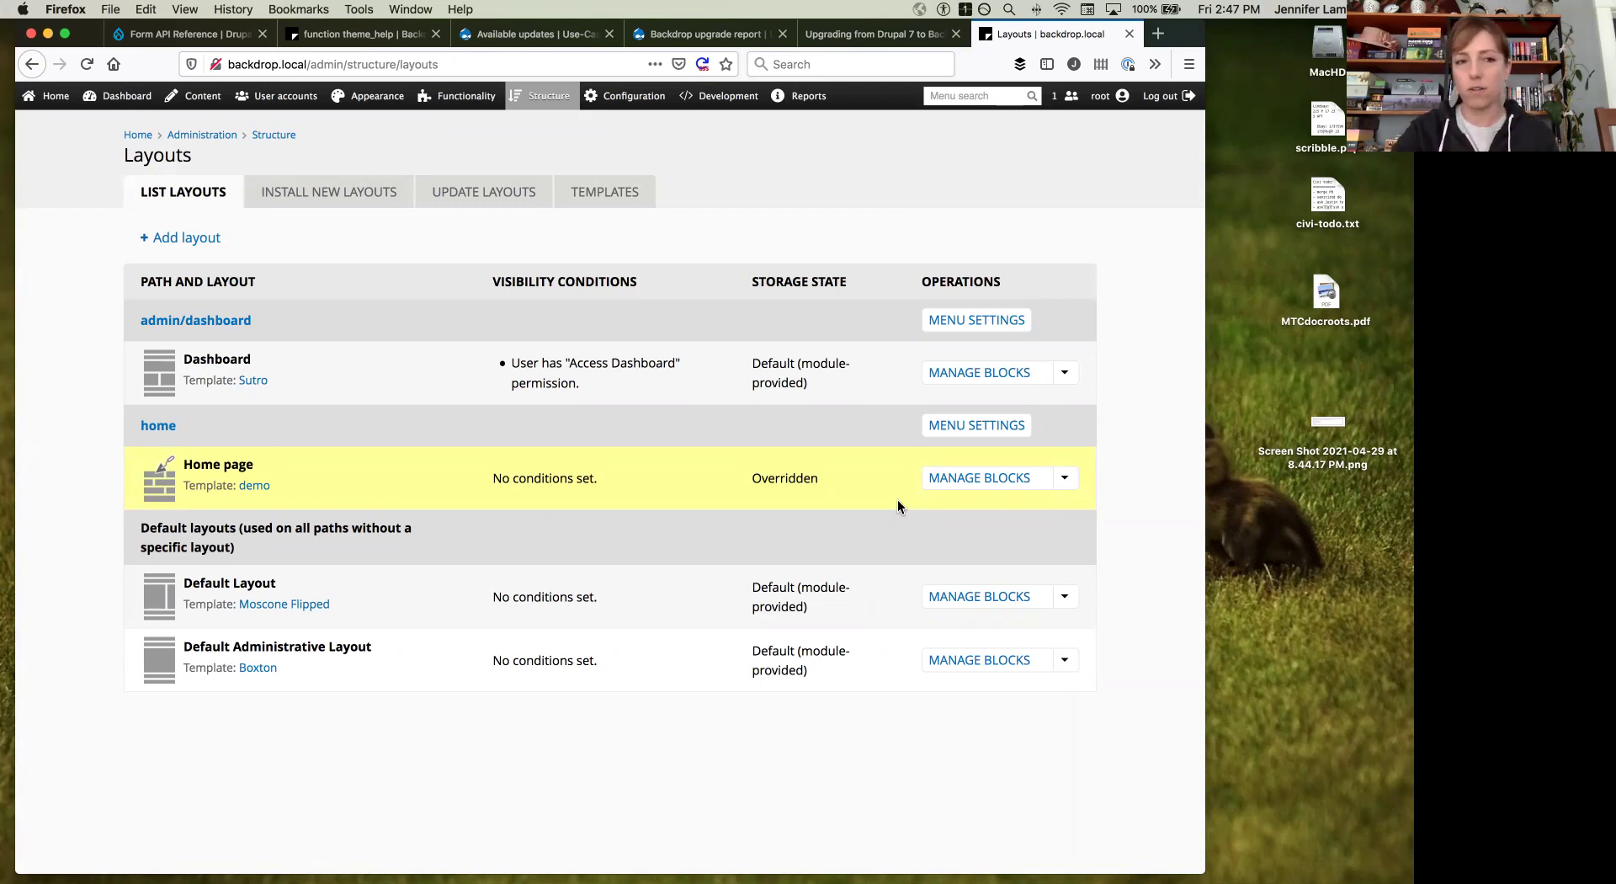
click(1067, 477)
Step: Switch the Home page layout from demo to the Boxton template and save it
click(1037, 503)
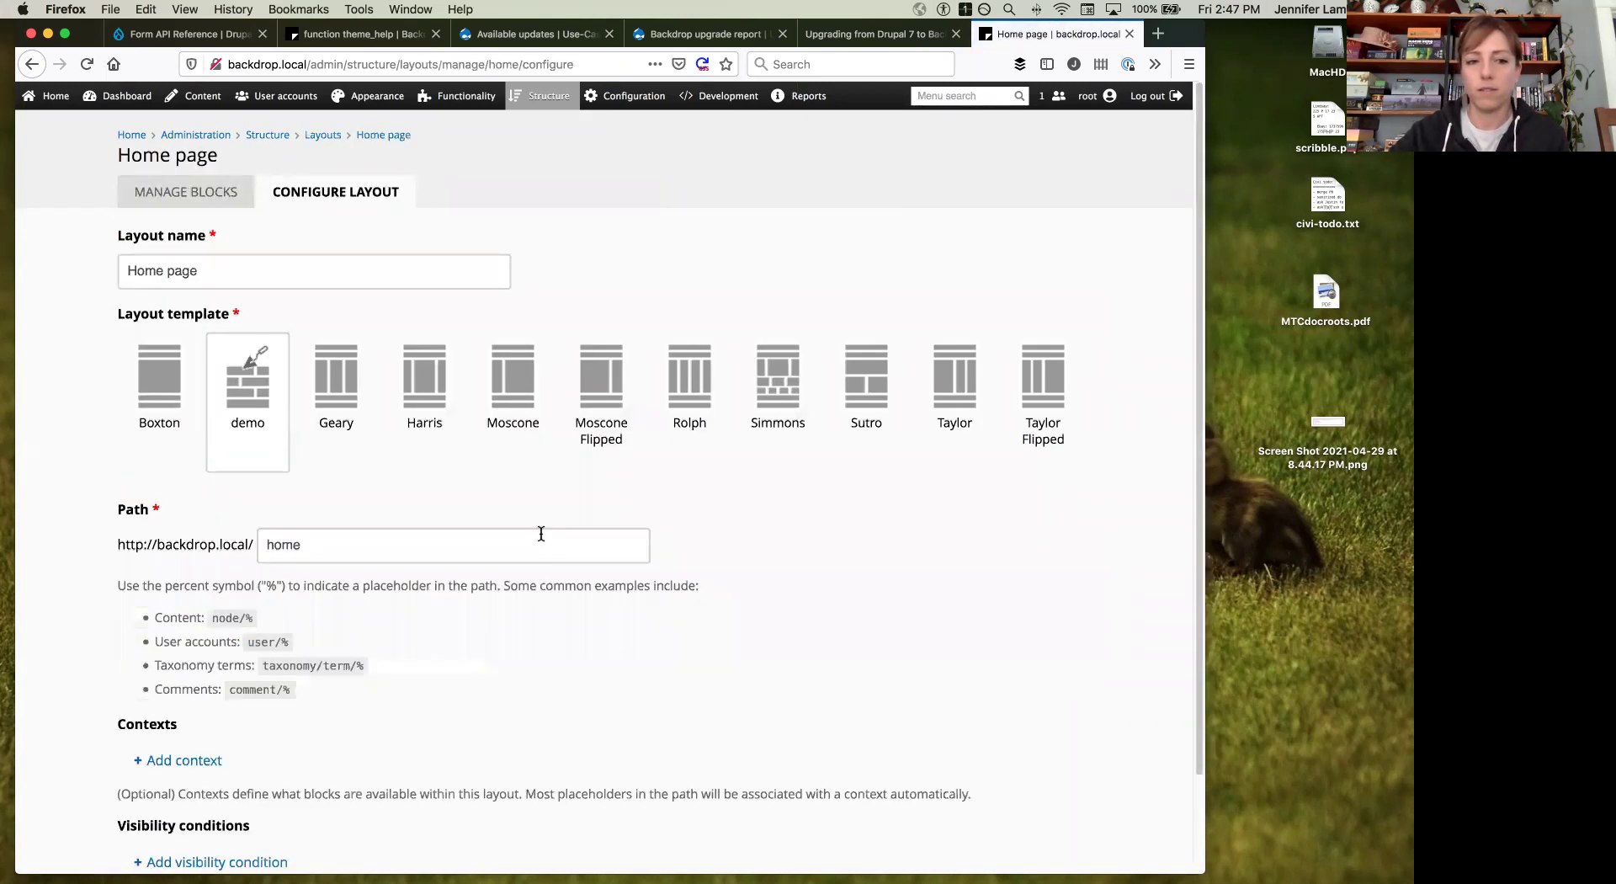
click(160, 392)
scroll(160, 392, down, 2)
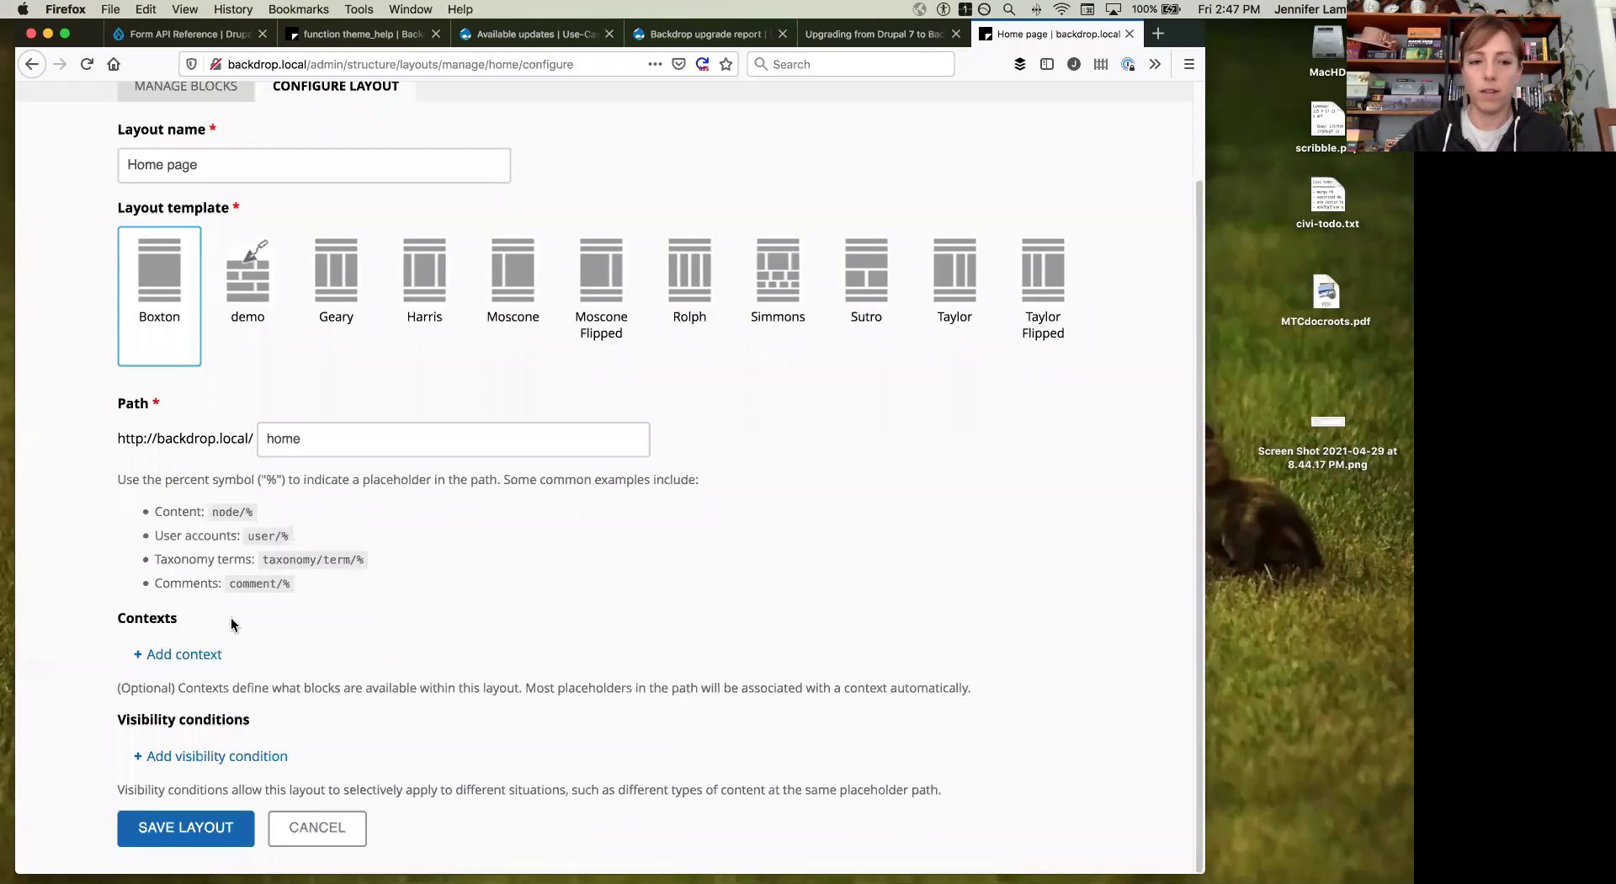
click(206, 833)
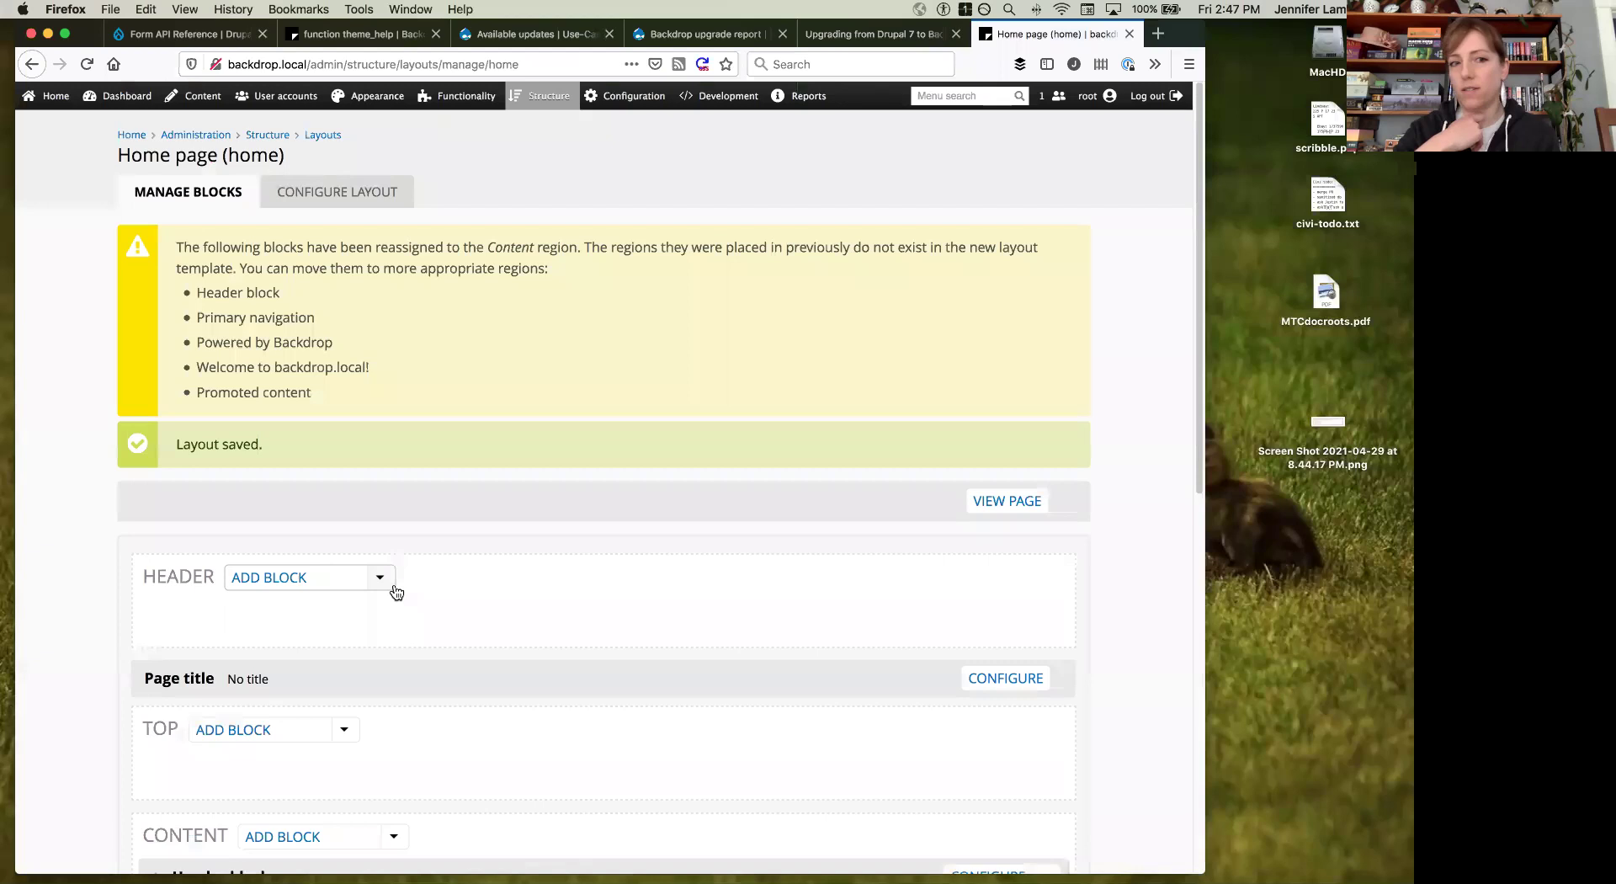
click(323, 134)
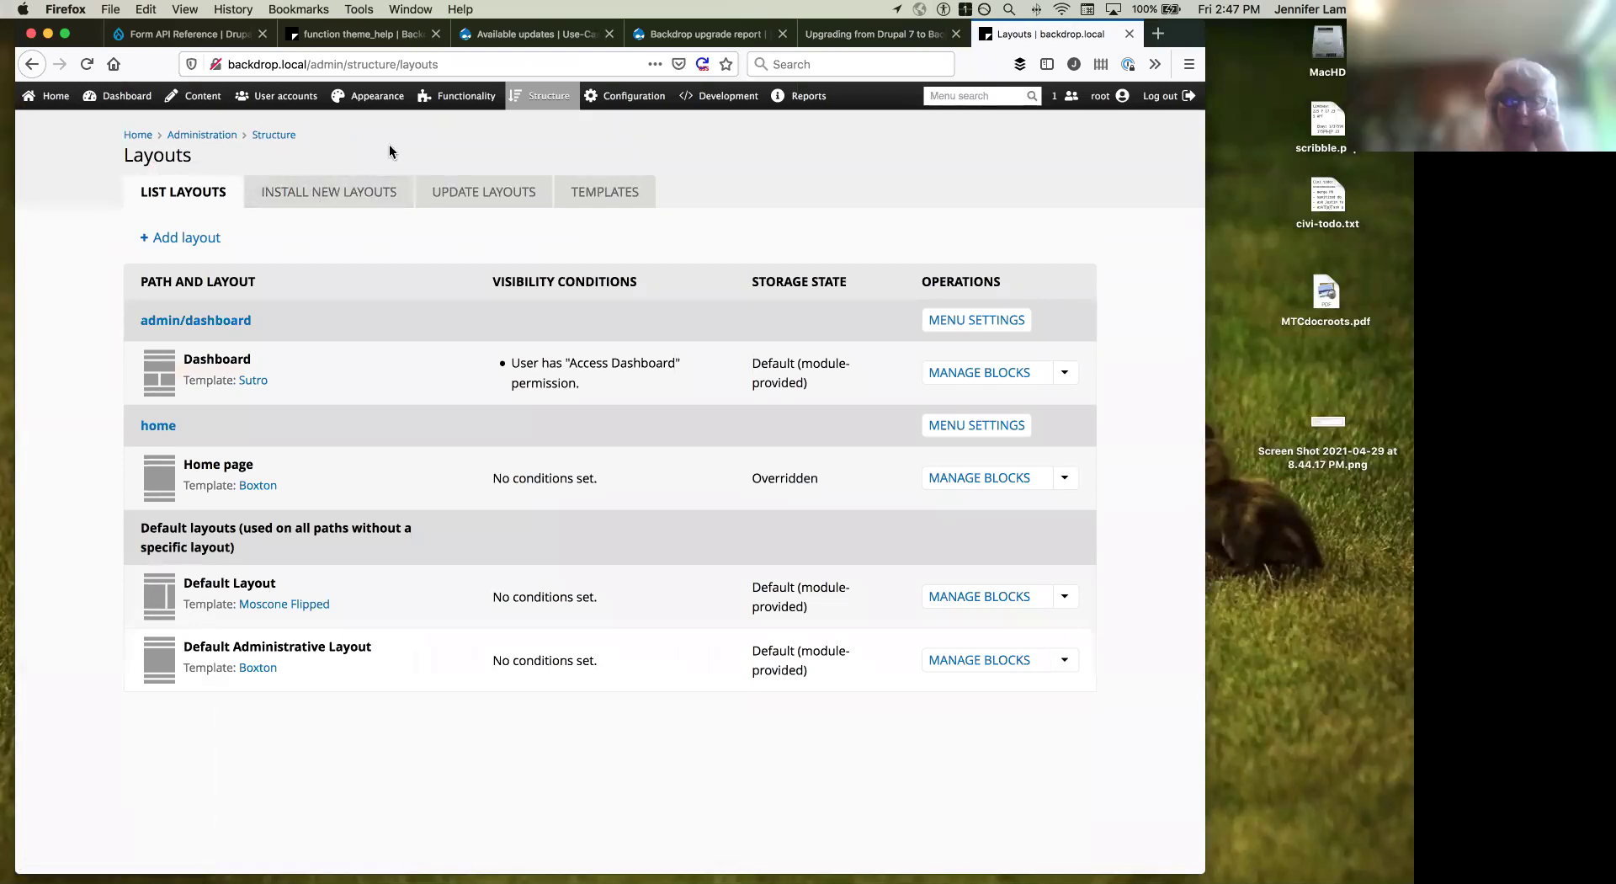
mouse_move(197, 99)
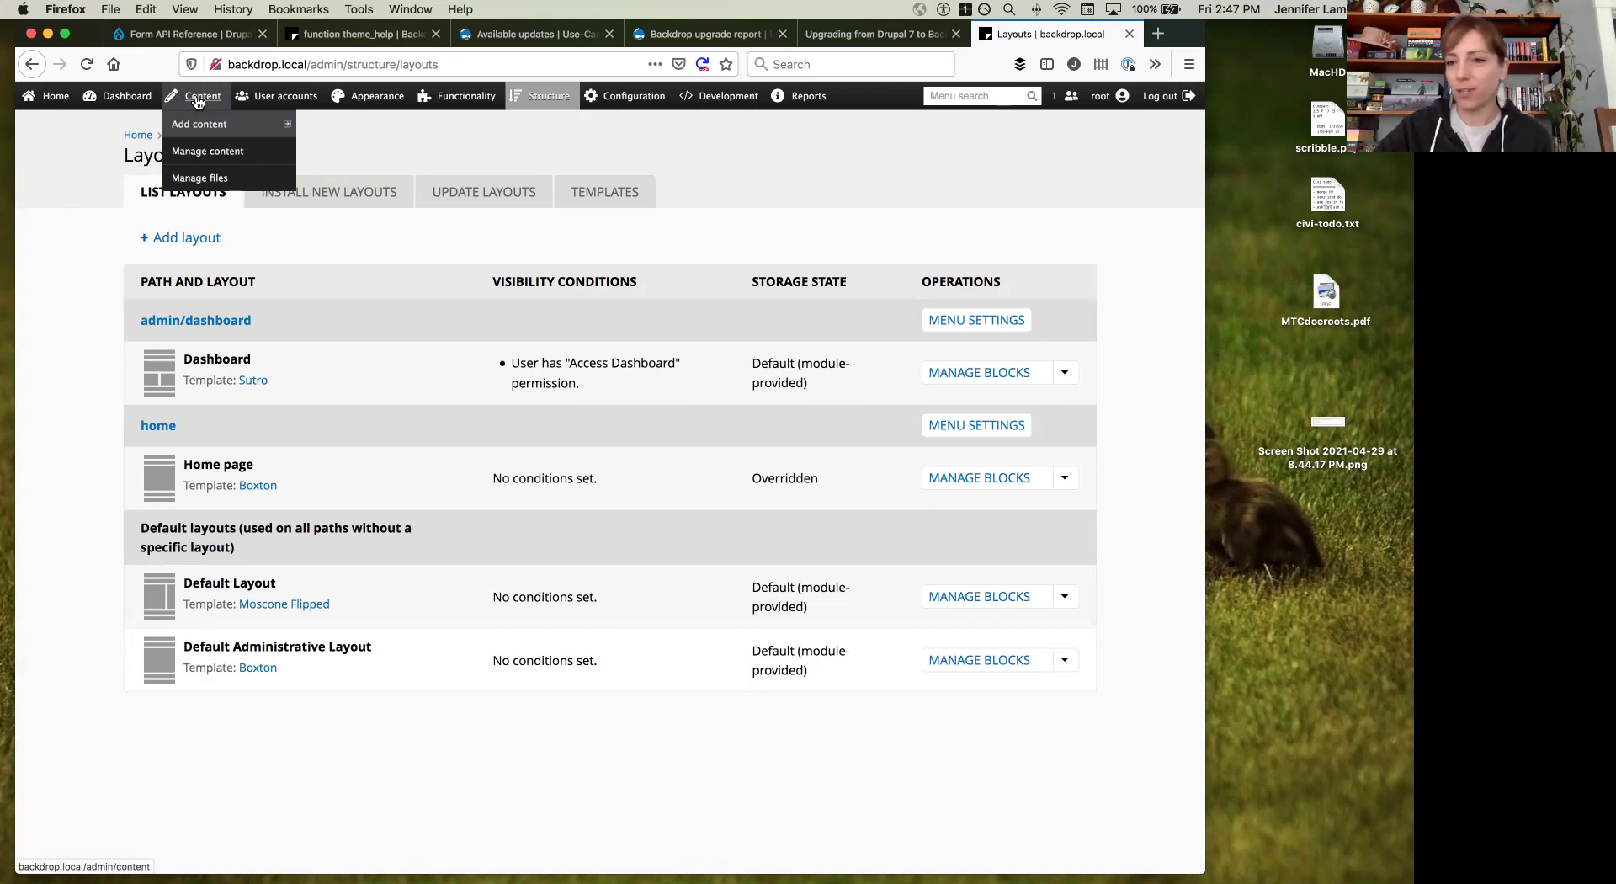
Step: Open the Abluo Comis Patria Sagaciter page from the Content list and start editing it
click(197, 100)
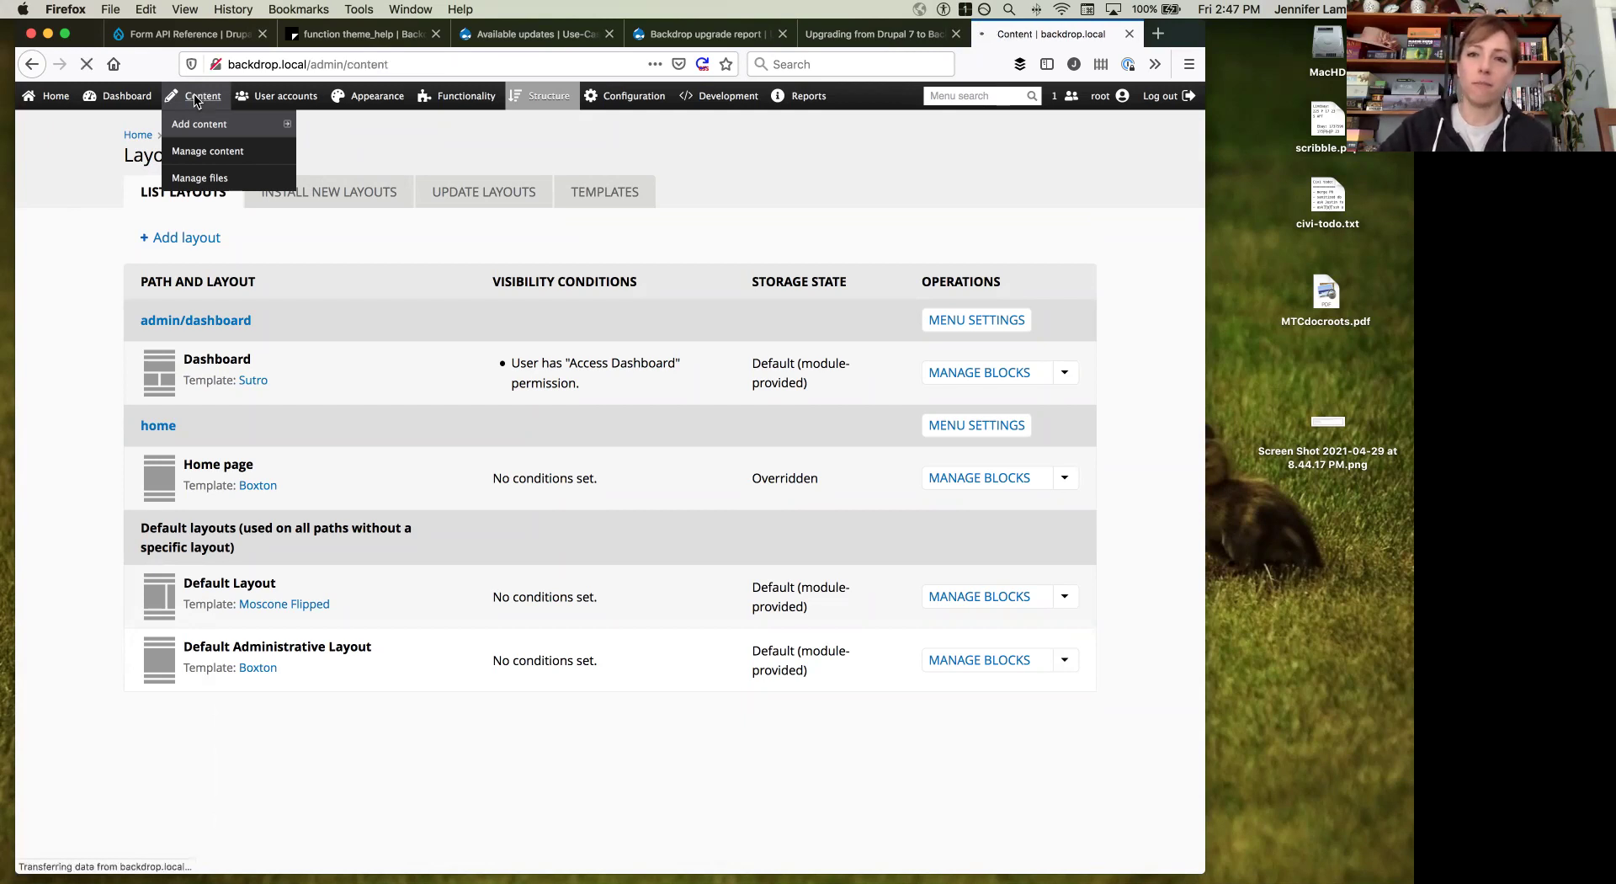
scroll(375, 174, down, 3)
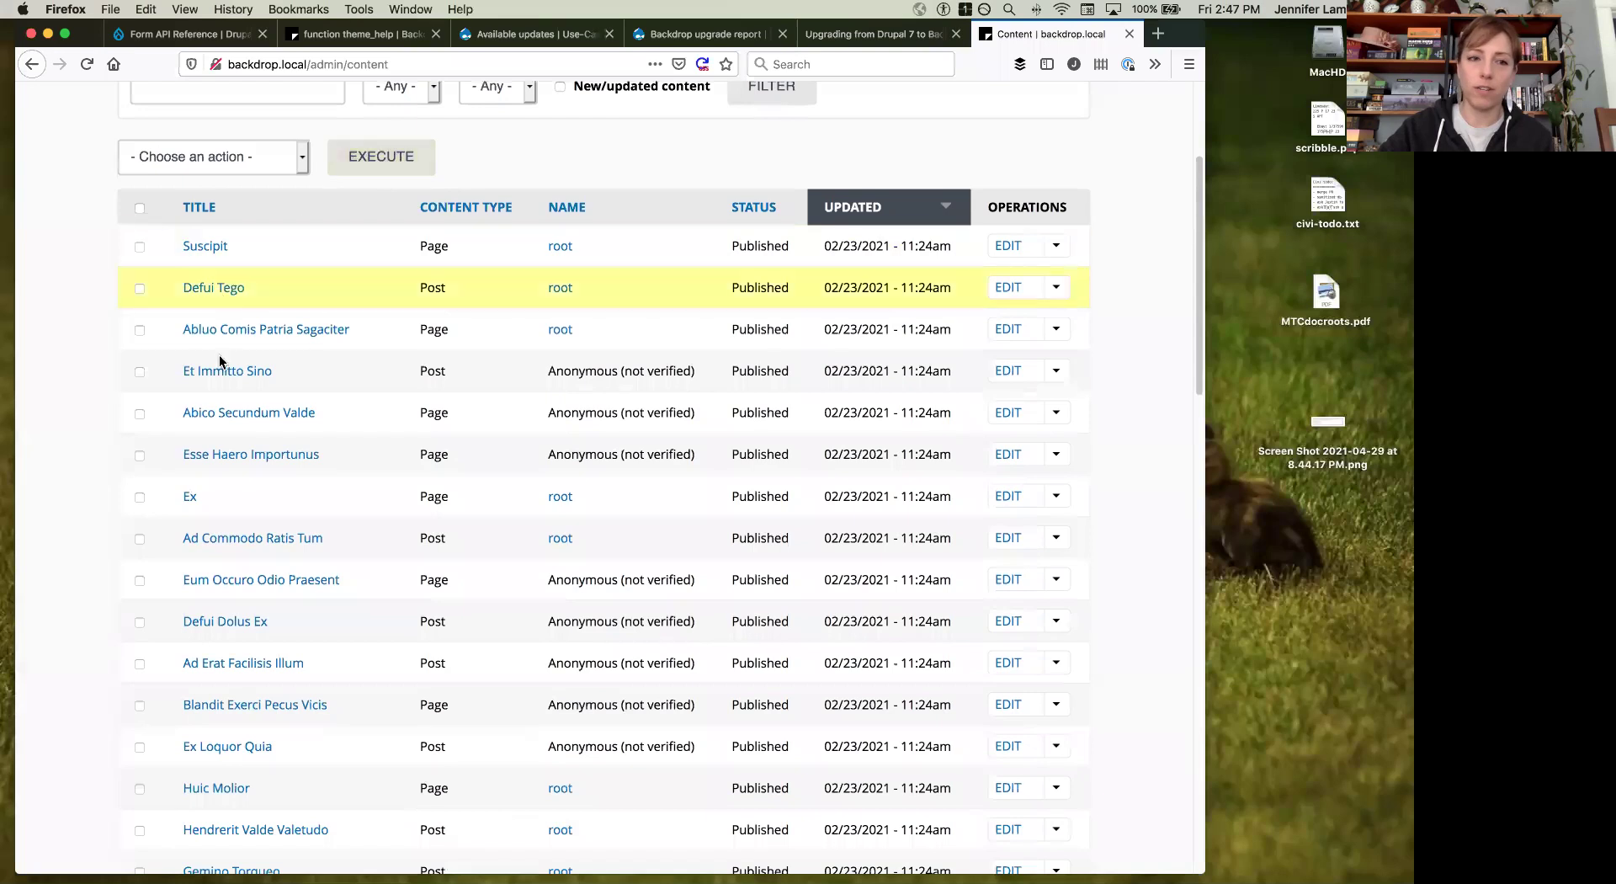
click(231, 330)
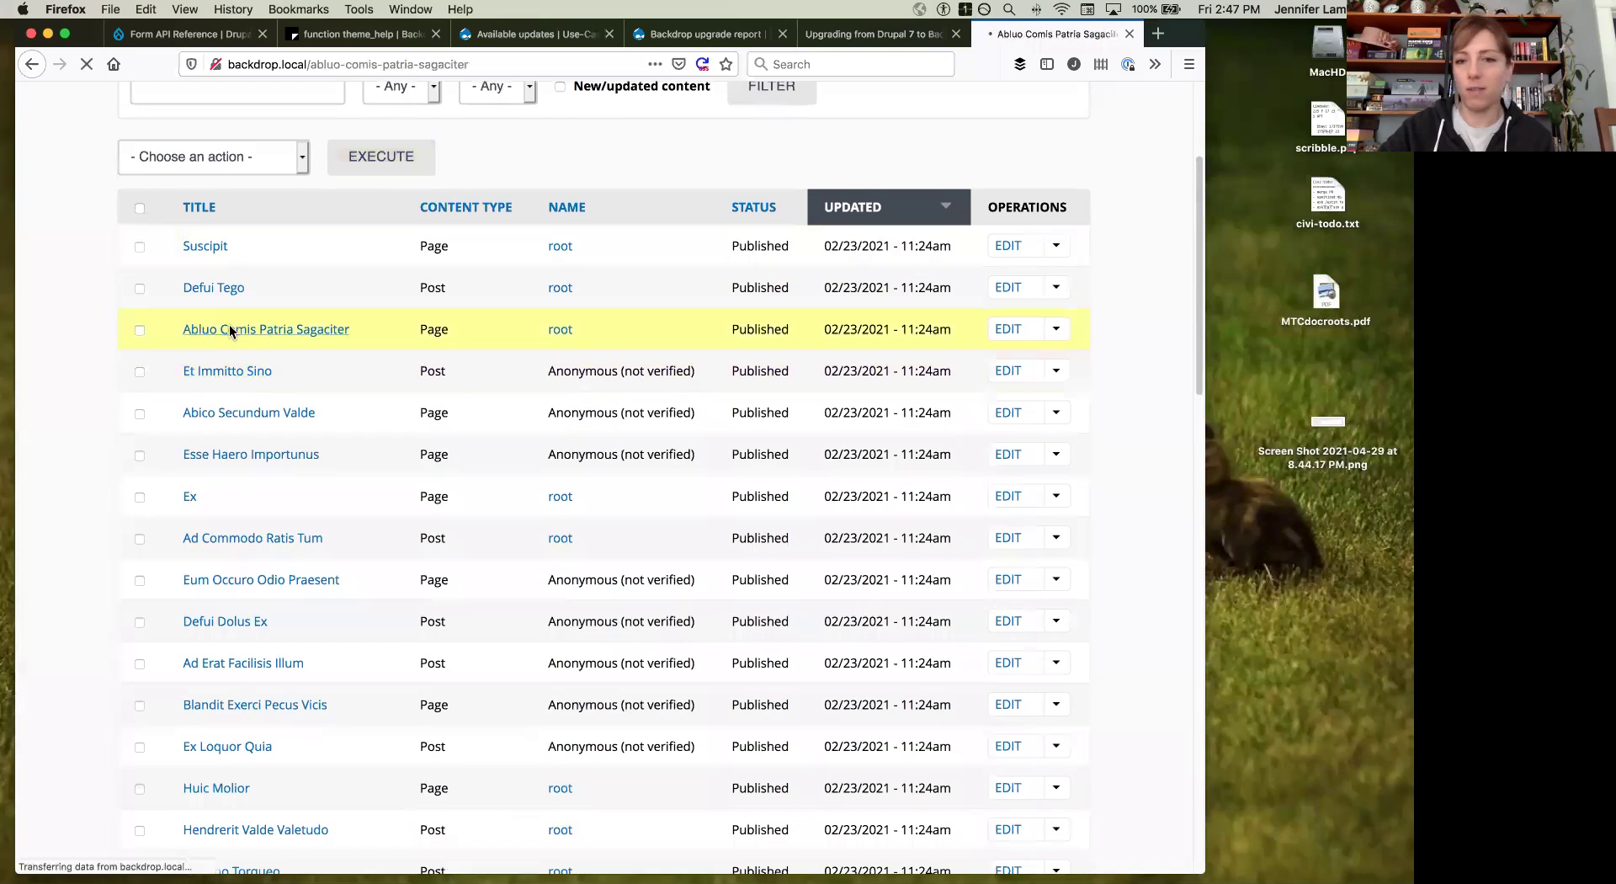
scroll(229, 330, down, 2)
click(238, 249)
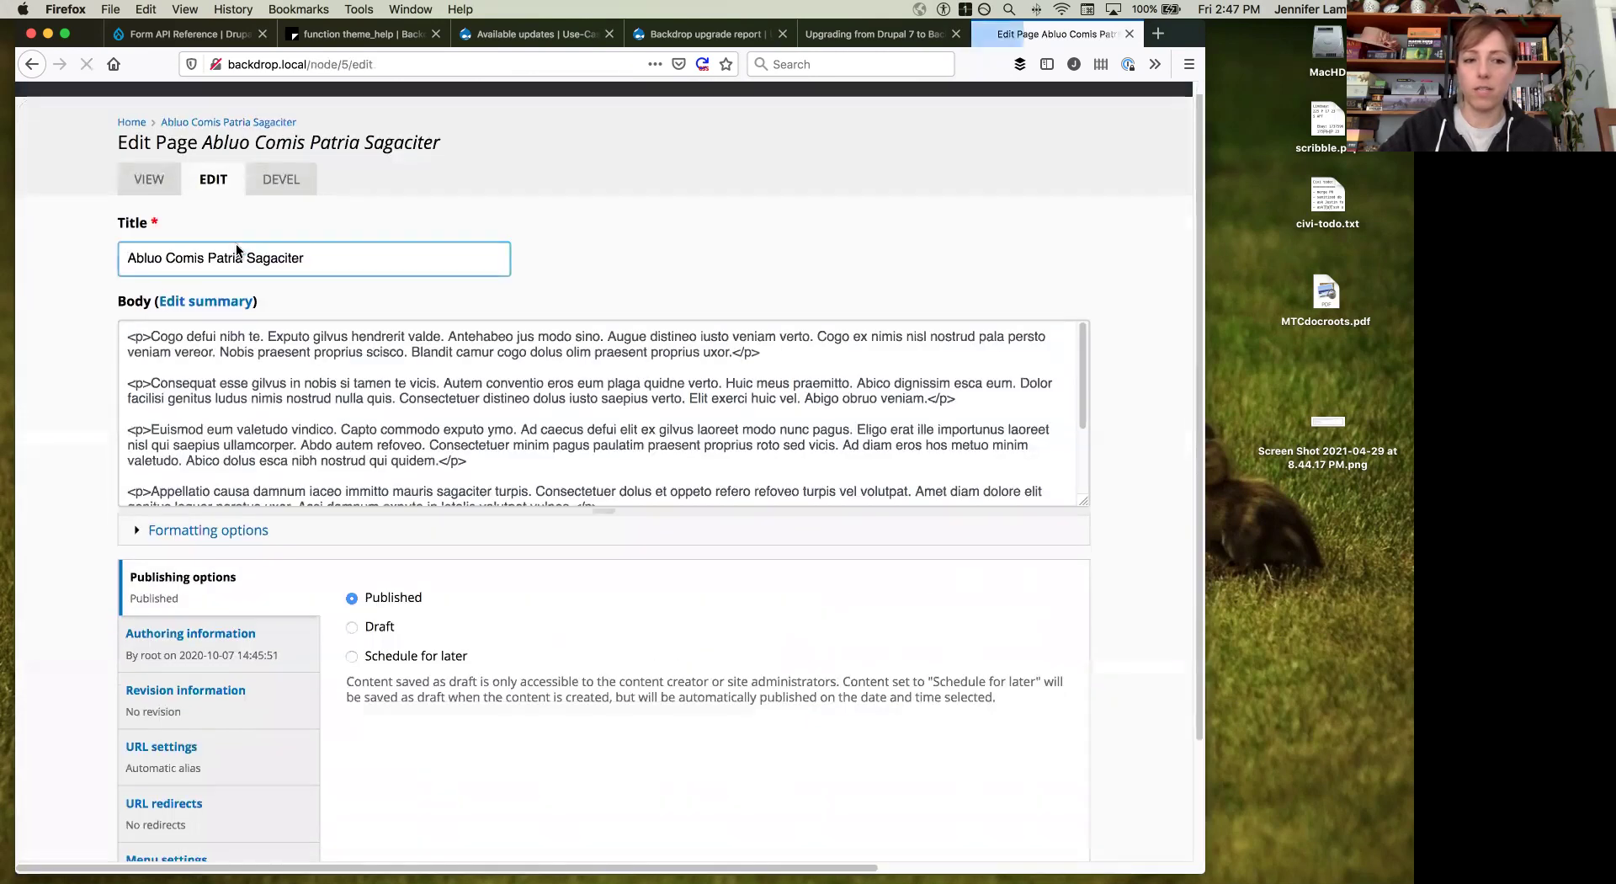
scroll(237, 249, down, 3)
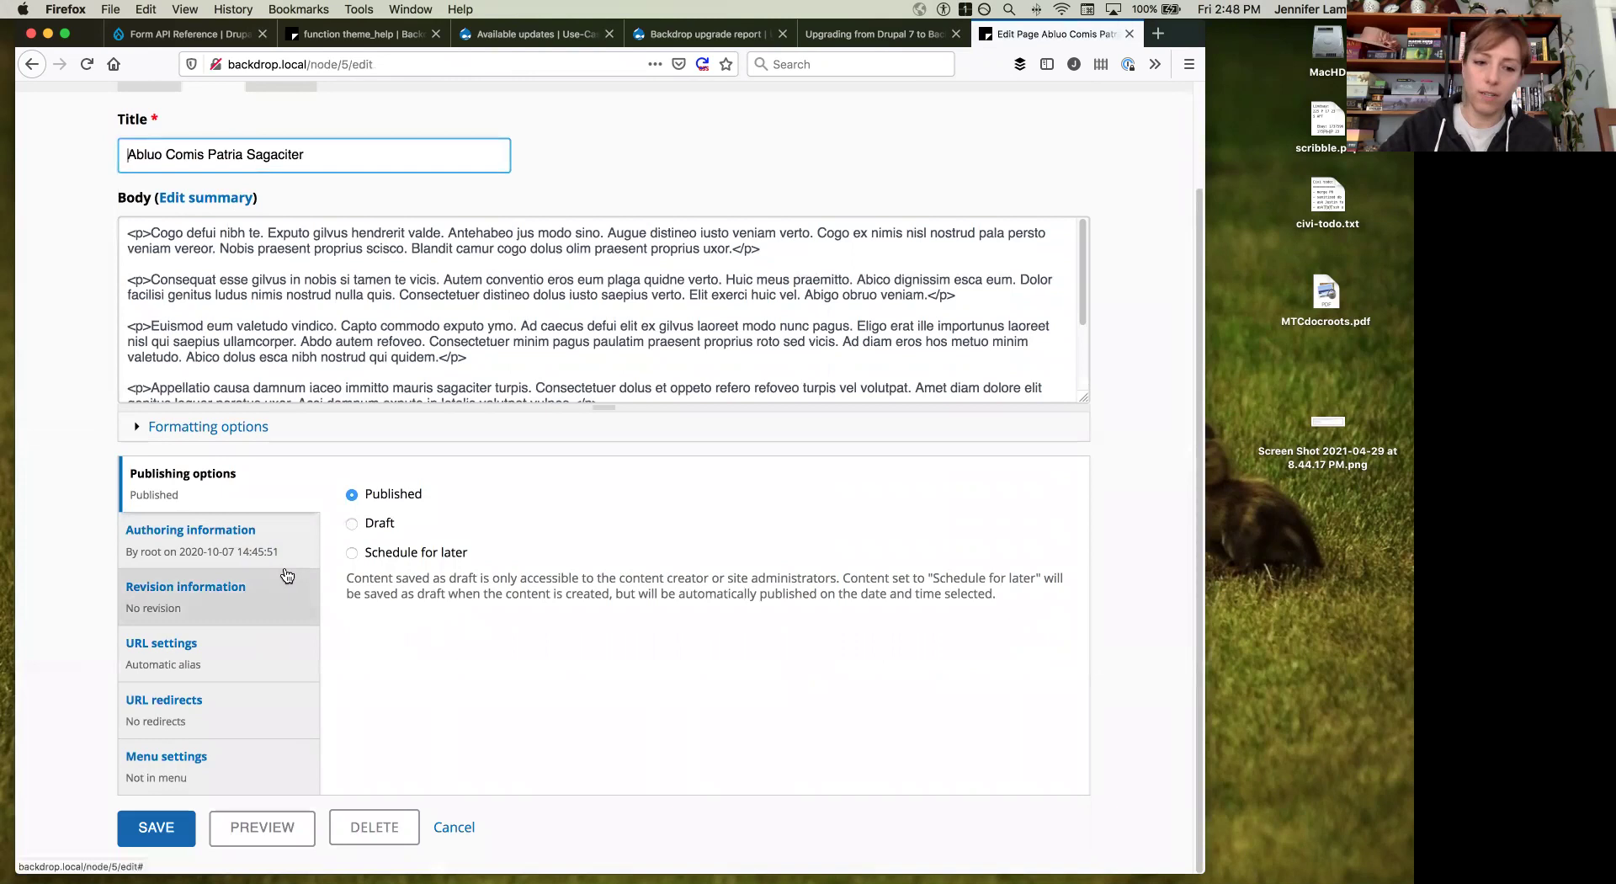
Step: Preview the Abluo Comis Patria Sagaciter page in Teaser display mode
click(252, 826)
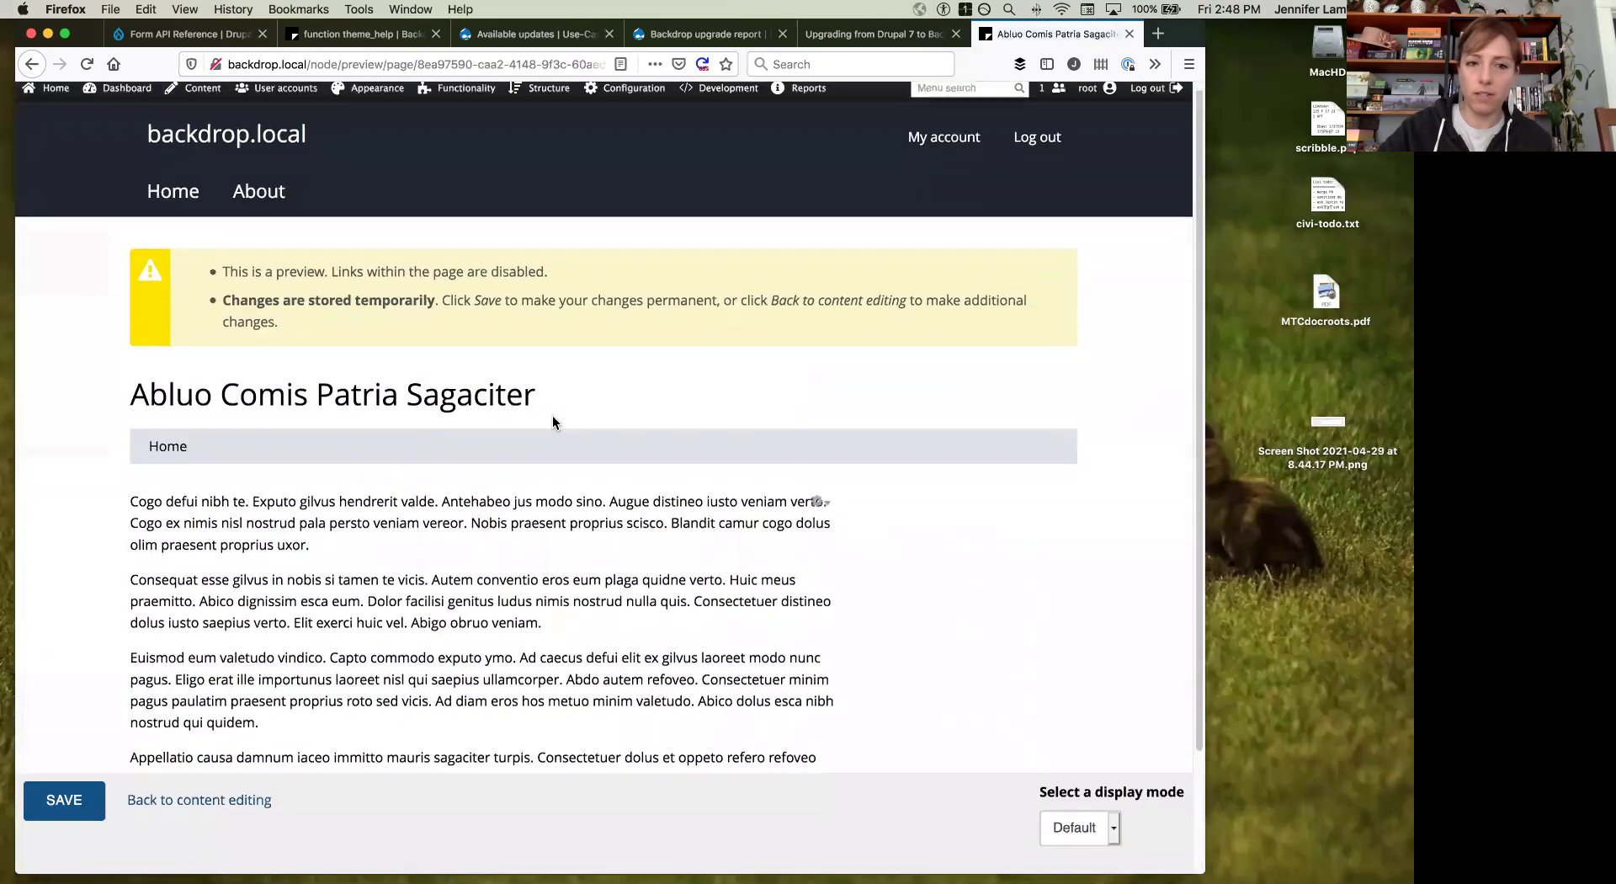
scroll(453, 548, down, 3)
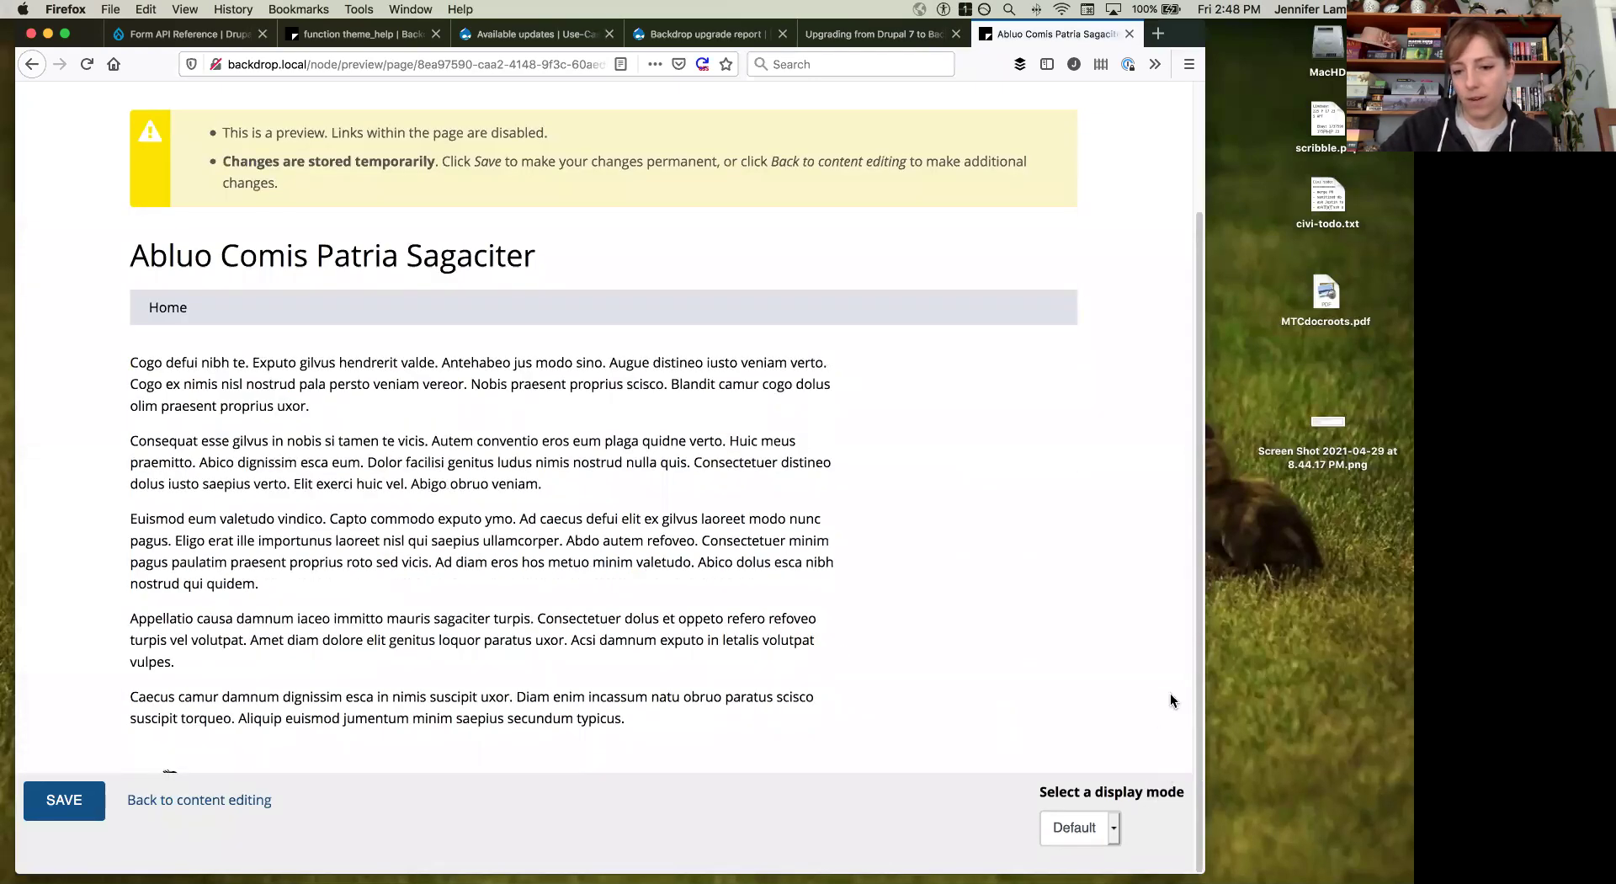
click(1070, 829)
click(1075, 839)
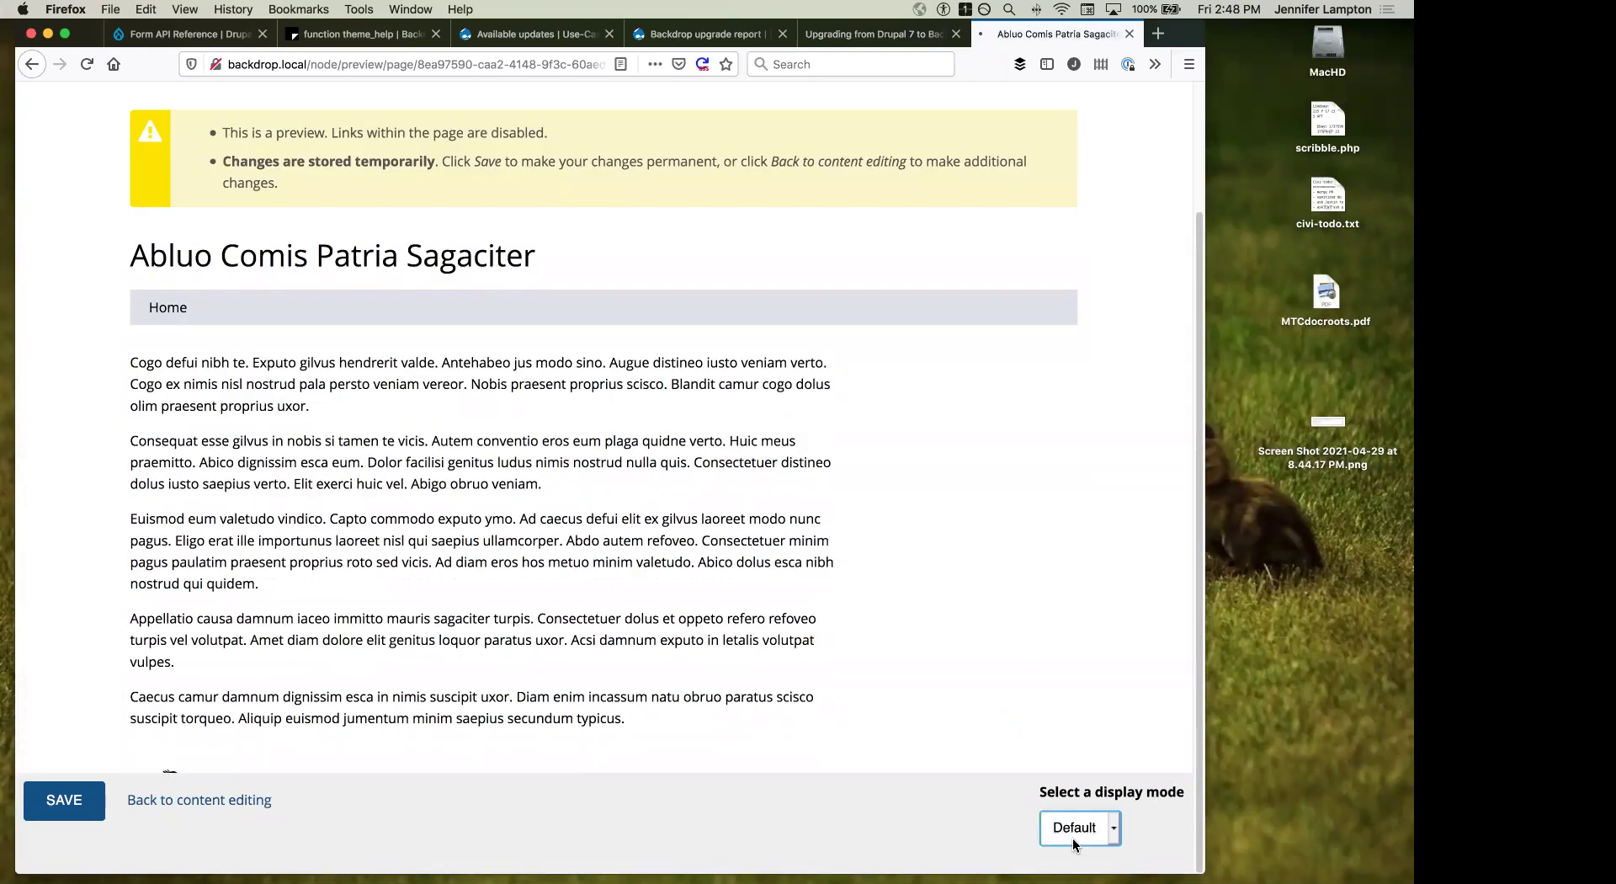
scroll(246, 457, down, 3)
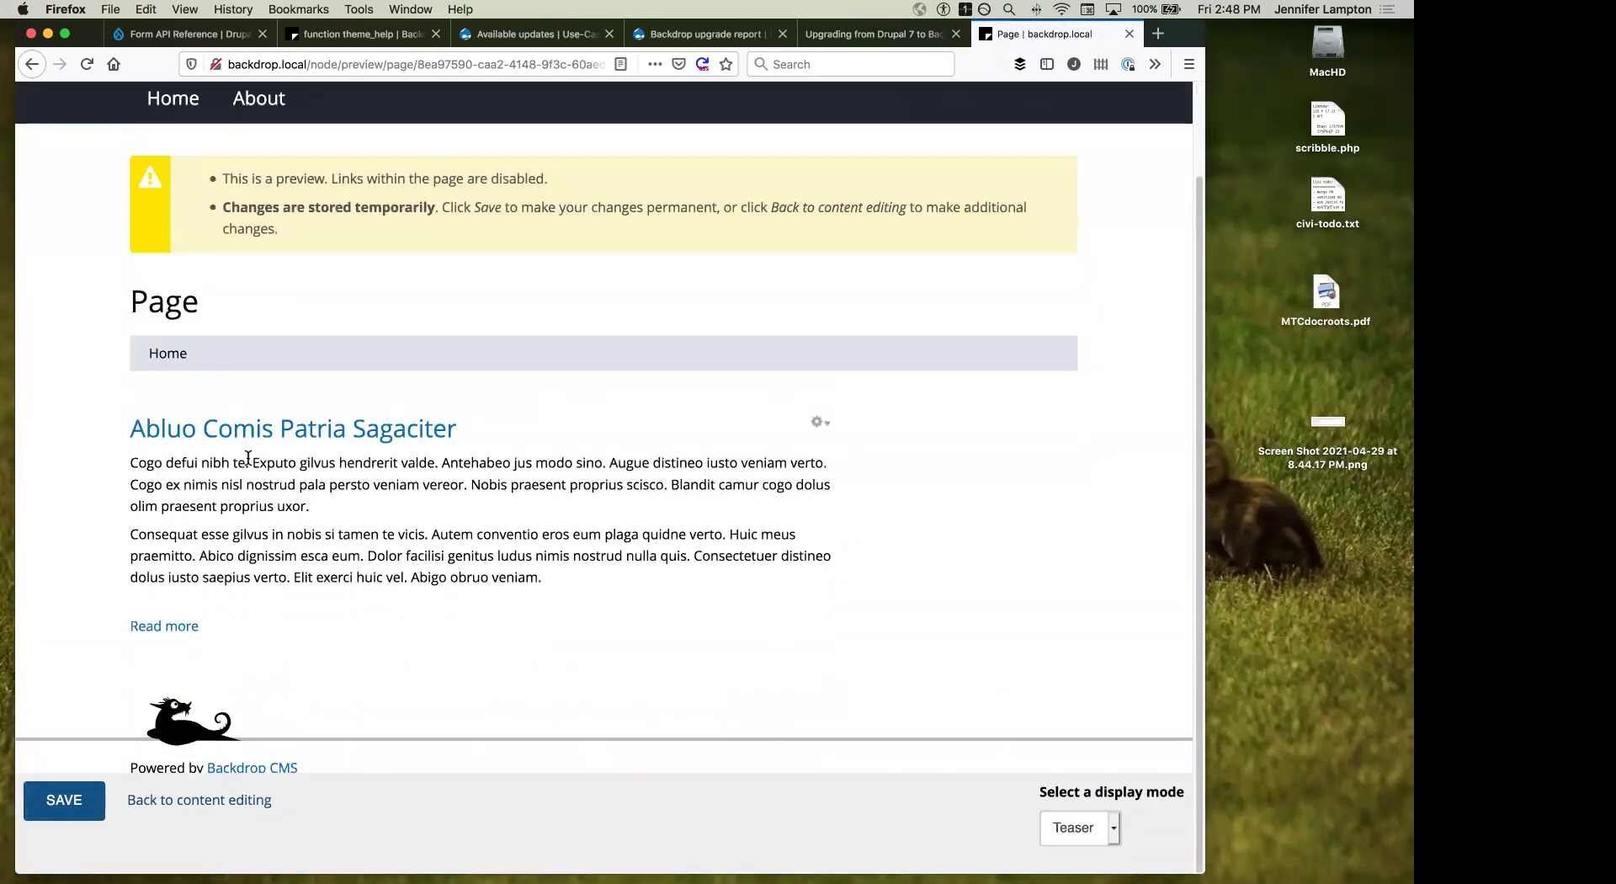
scroll(242, 422, up, 3)
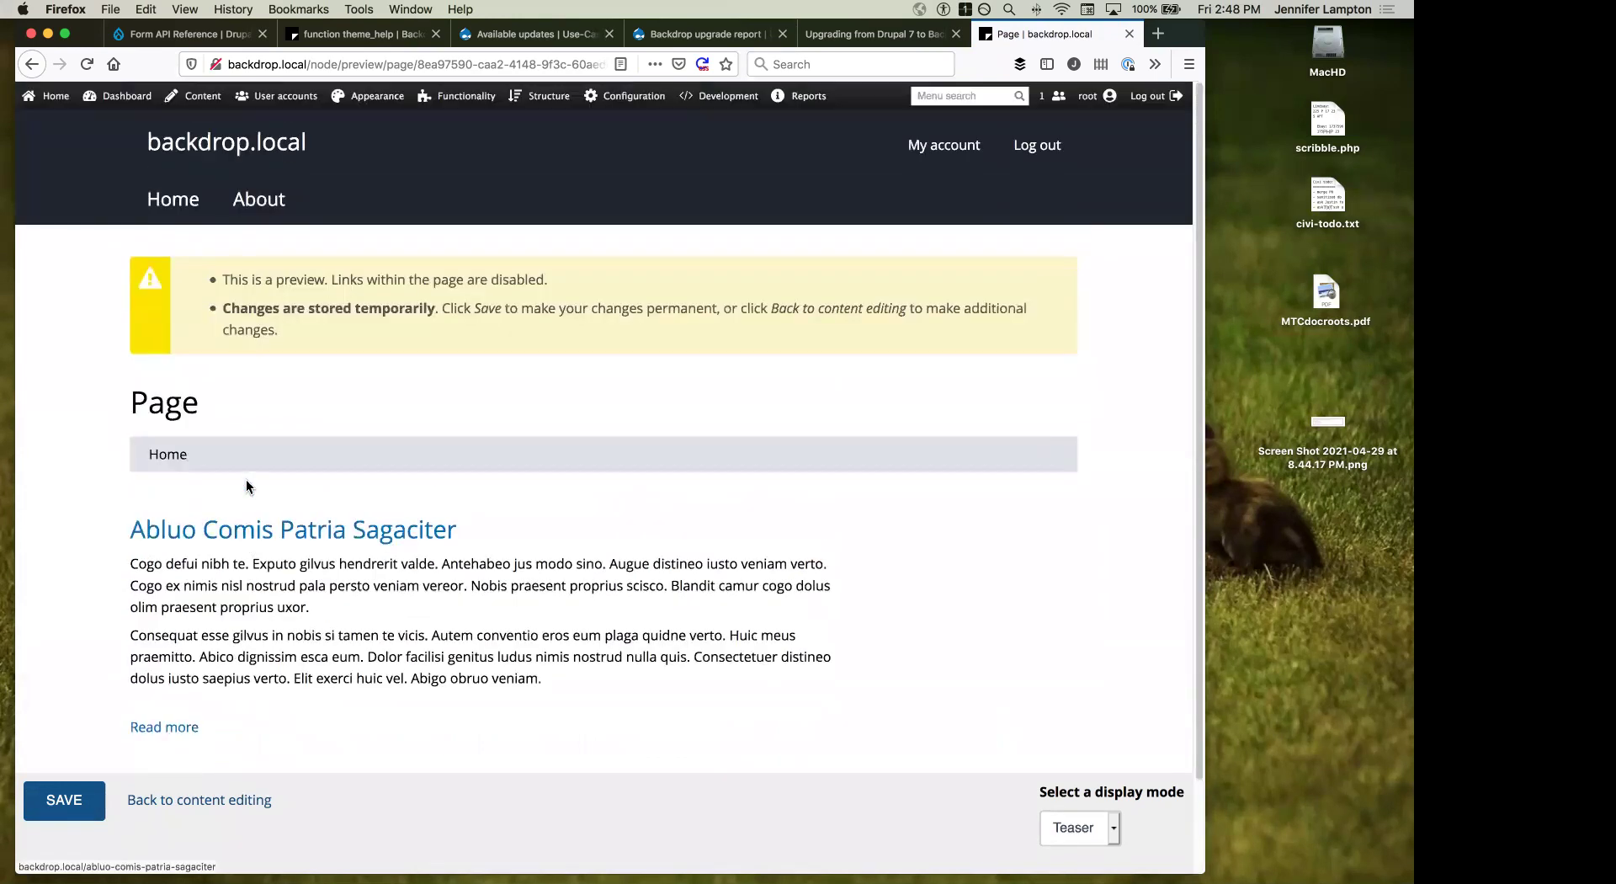
scroll(313, 507, down, 3)
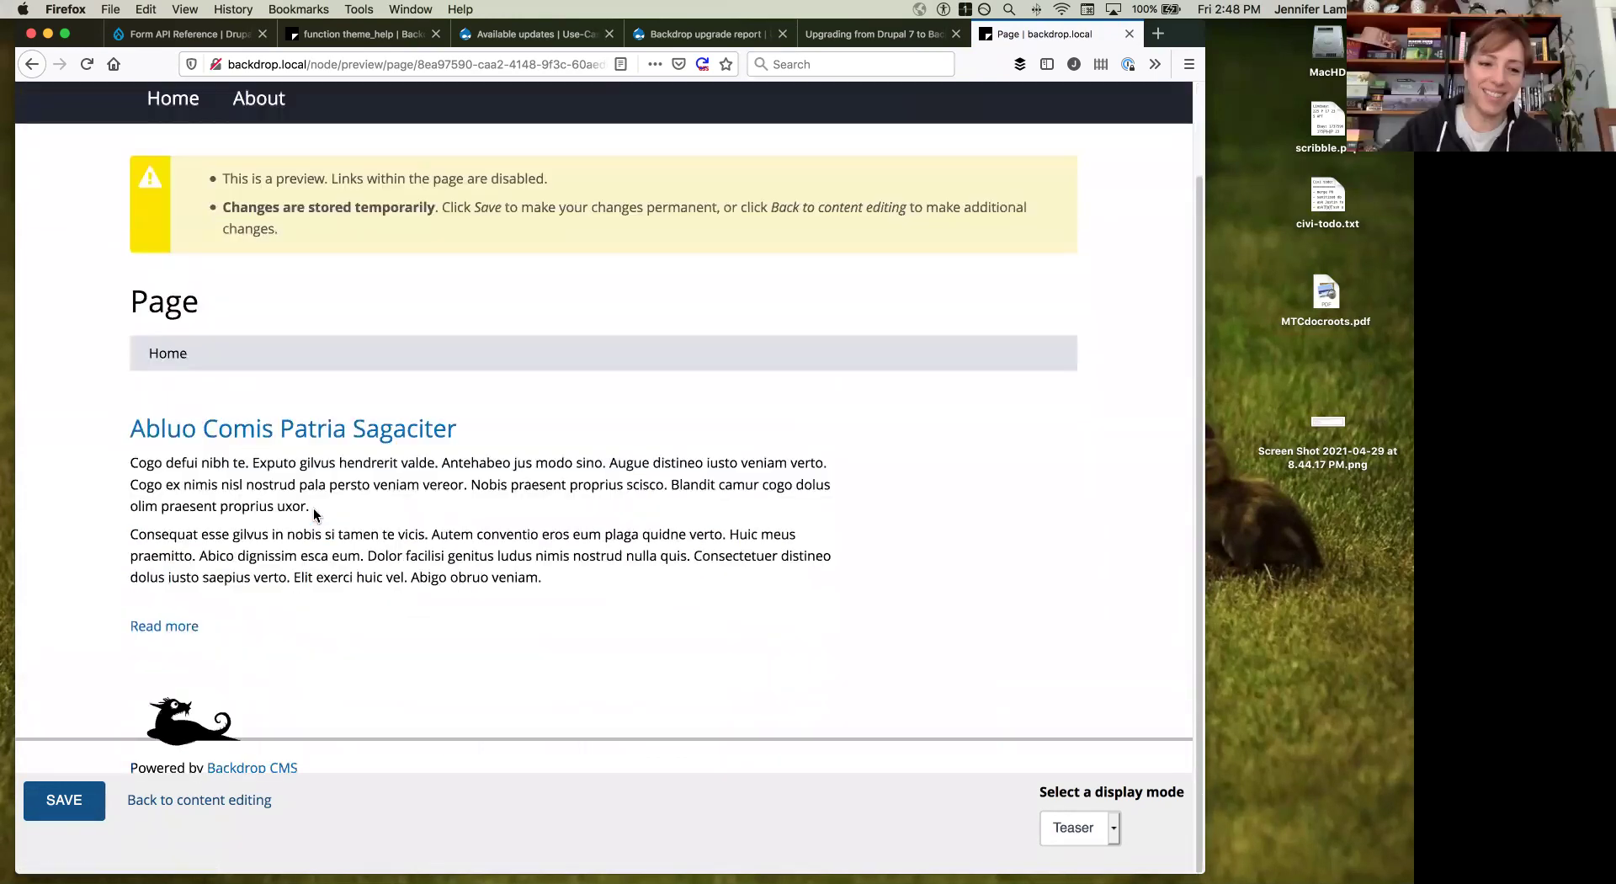
Step: Save the page and check its 'has been updated' confirmation
click(55, 810)
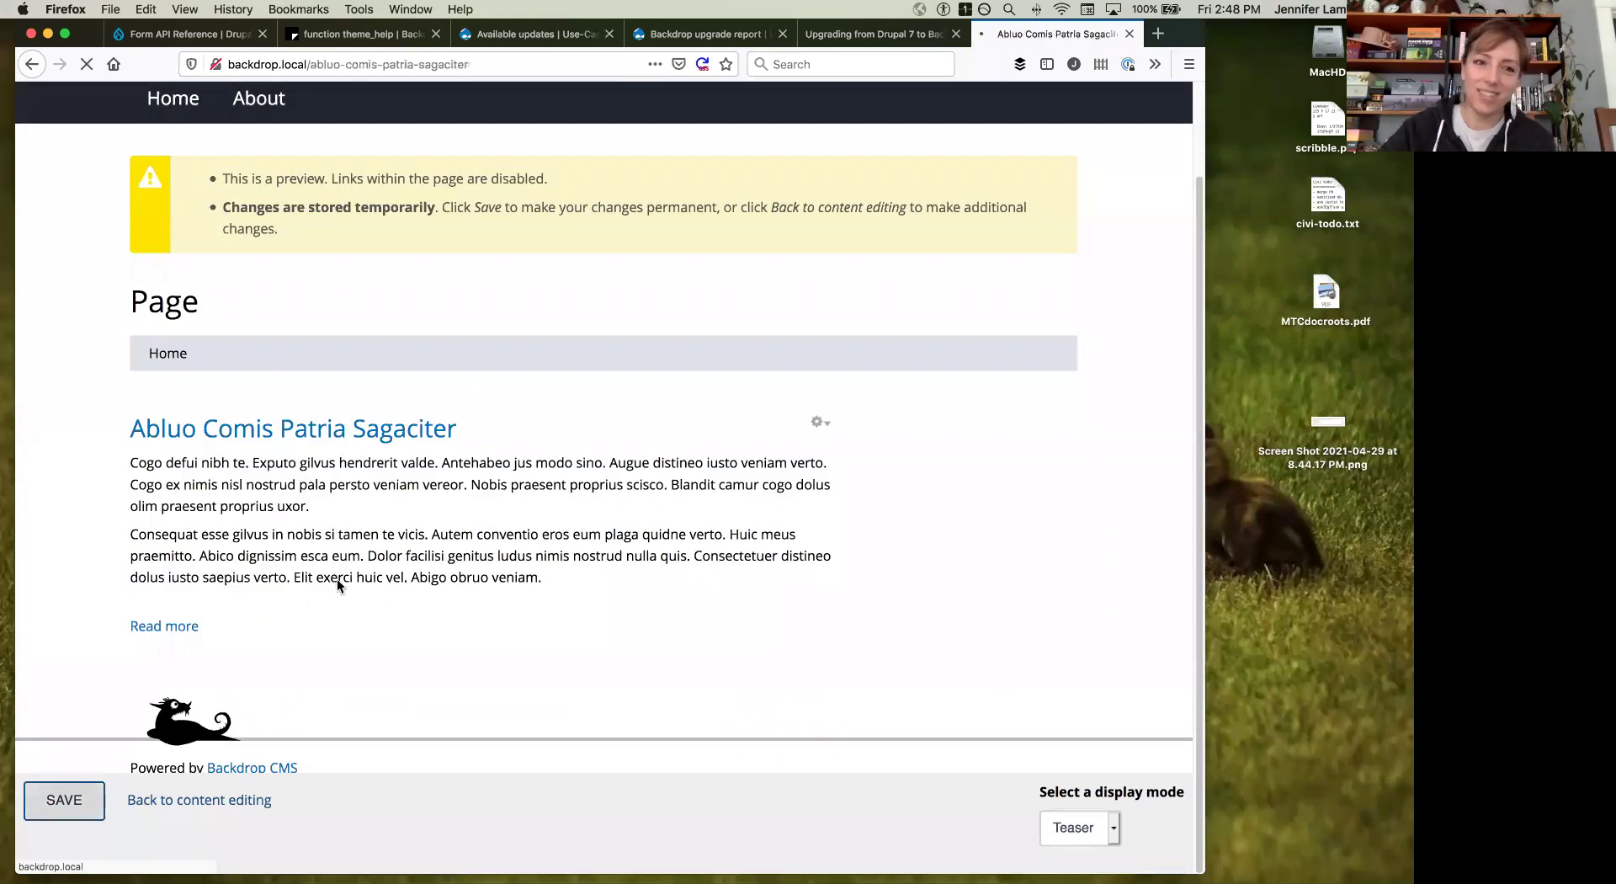
scroll(337, 583, down, 3)
scroll(336, 583, up, 3)
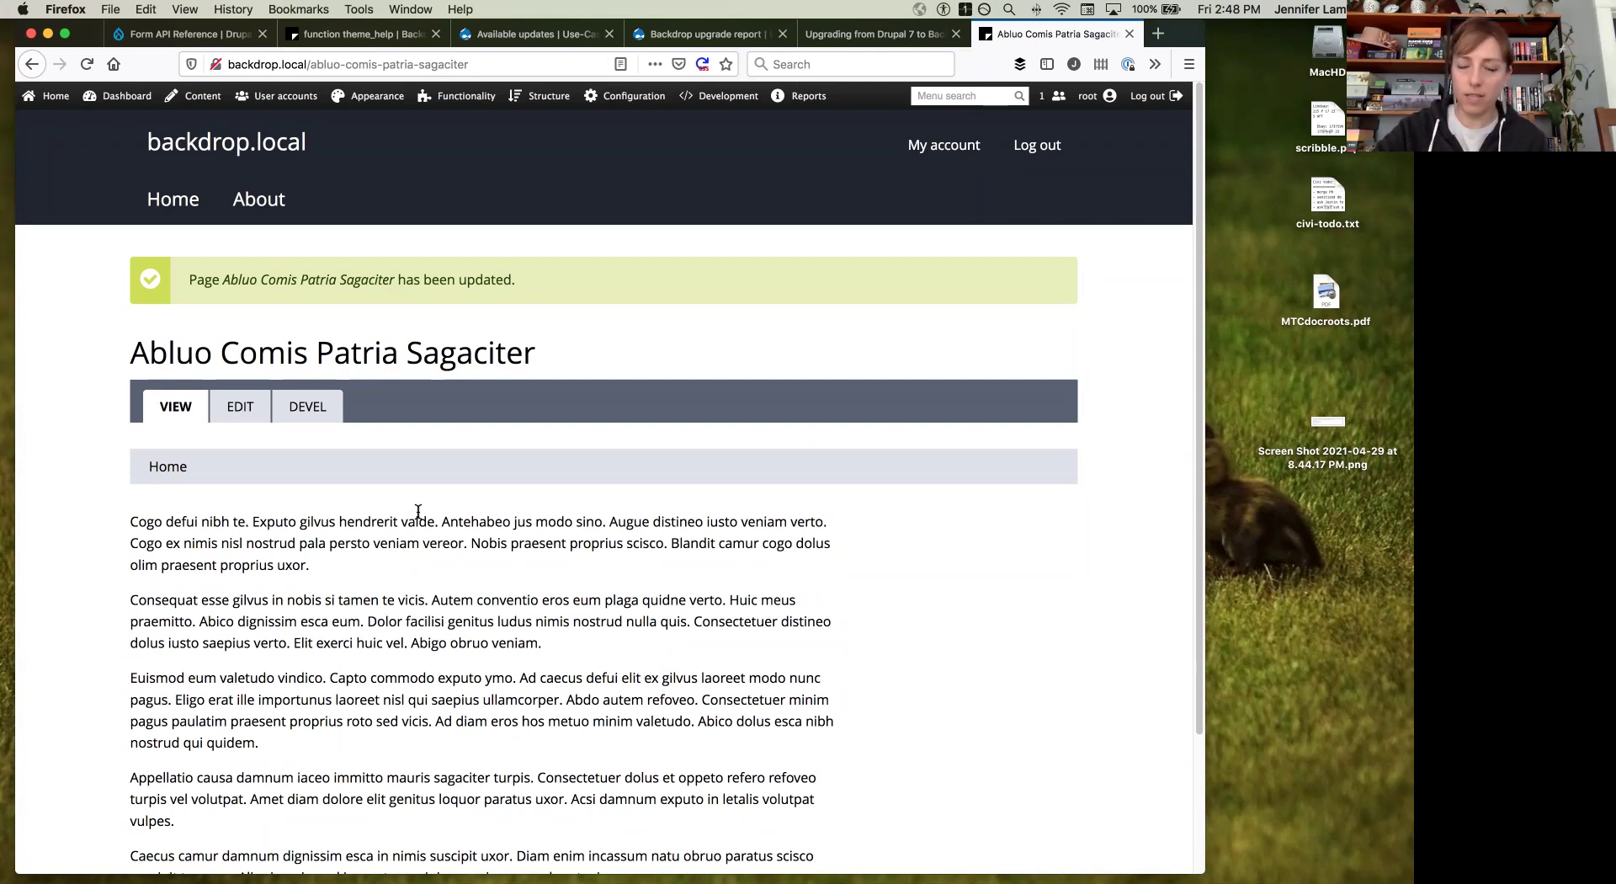
Step: Reopen the page editor and choose Schedule for later, dated 05/01/2021 02:48:43 PM
scroll(402, 586, down, 1)
scroll(401, 586, down, 2)
scroll(294, 472, up, 3)
click(247, 410)
scroll(248, 412, down, 3)
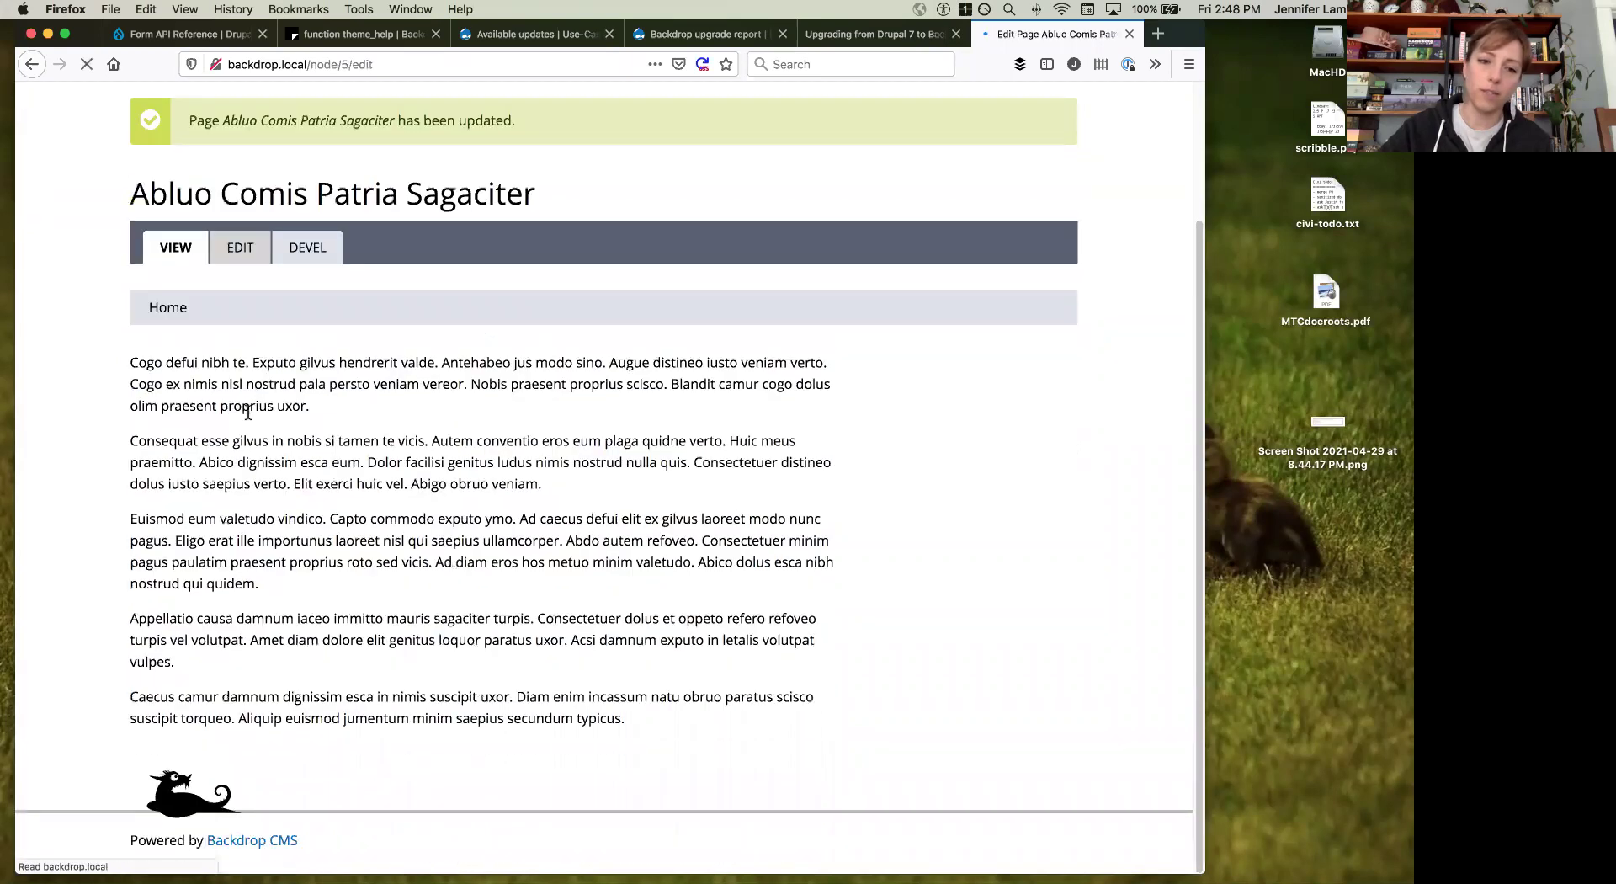
scroll(307, 623, down, 3)
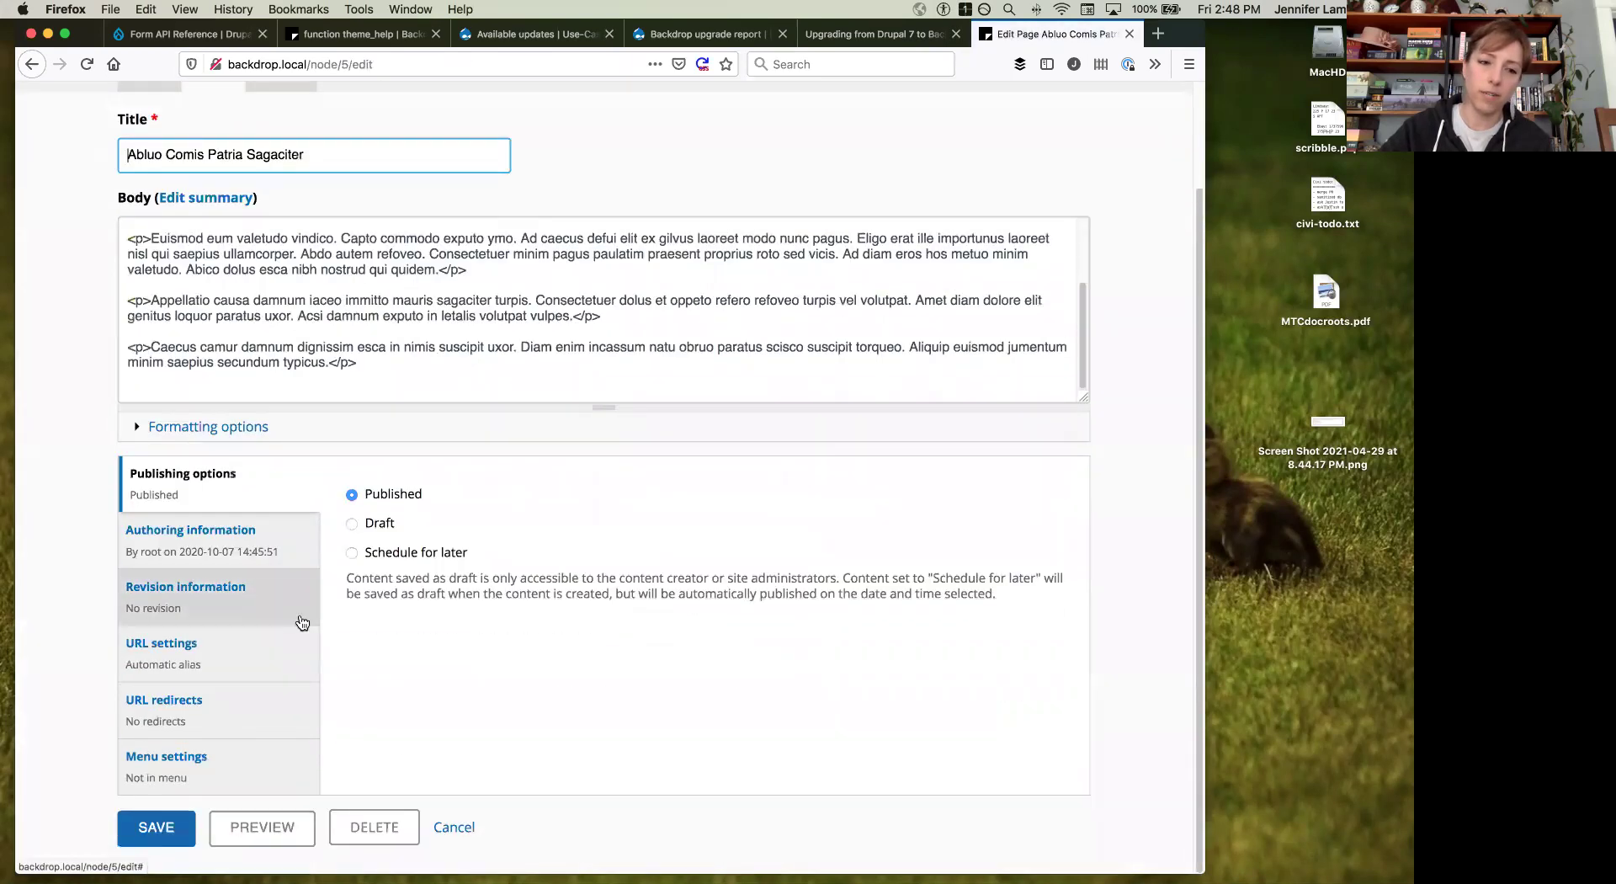
click(267, 556)
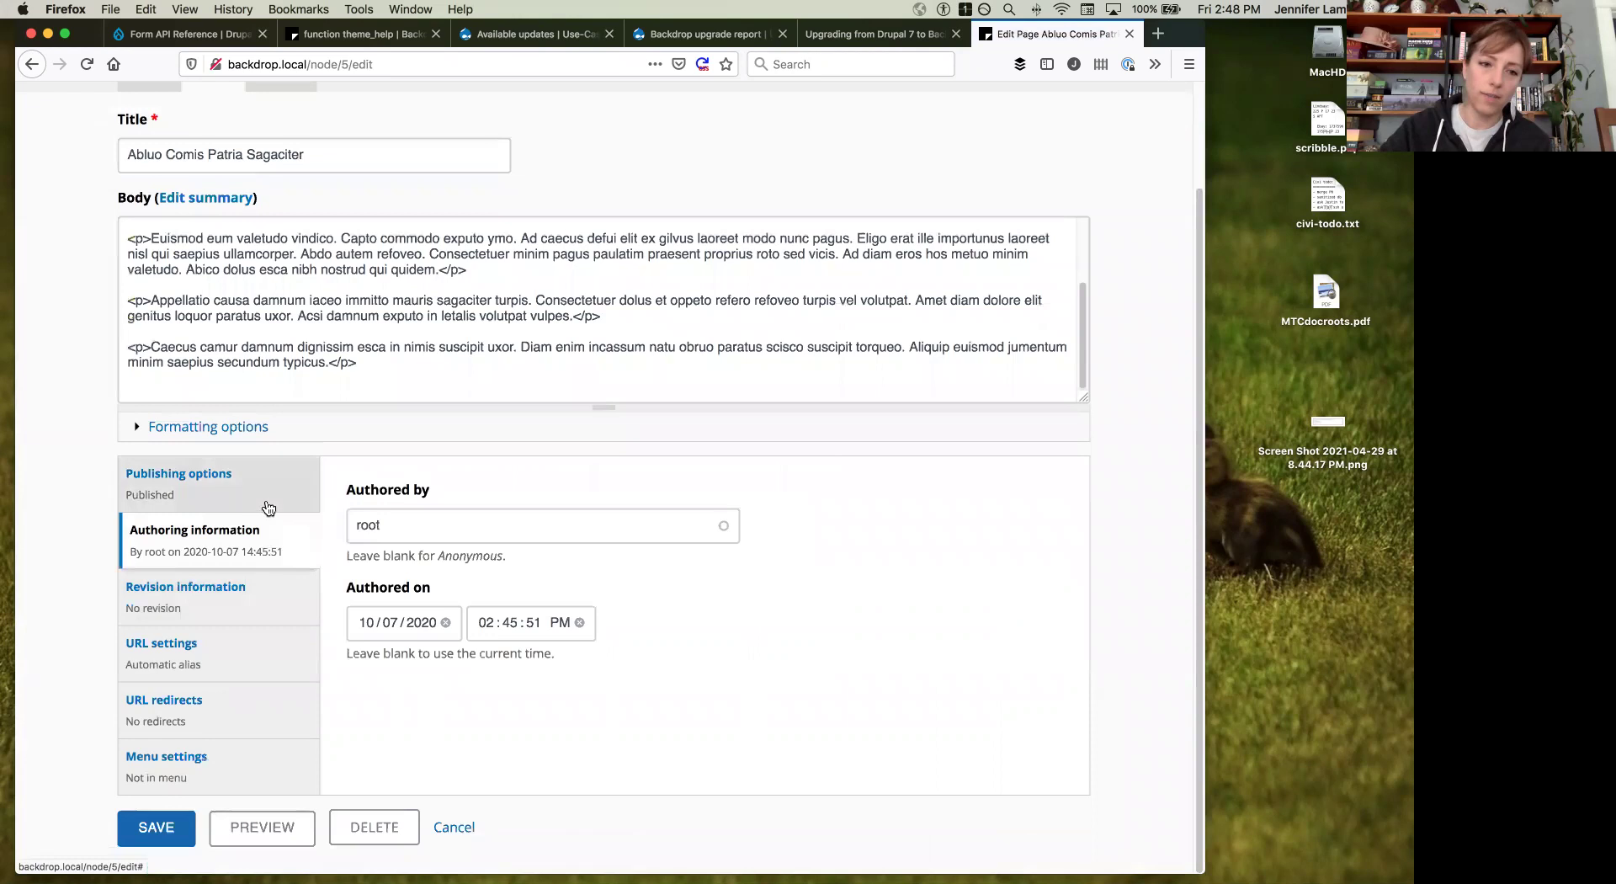
click(267, 507)
click(350, 552)
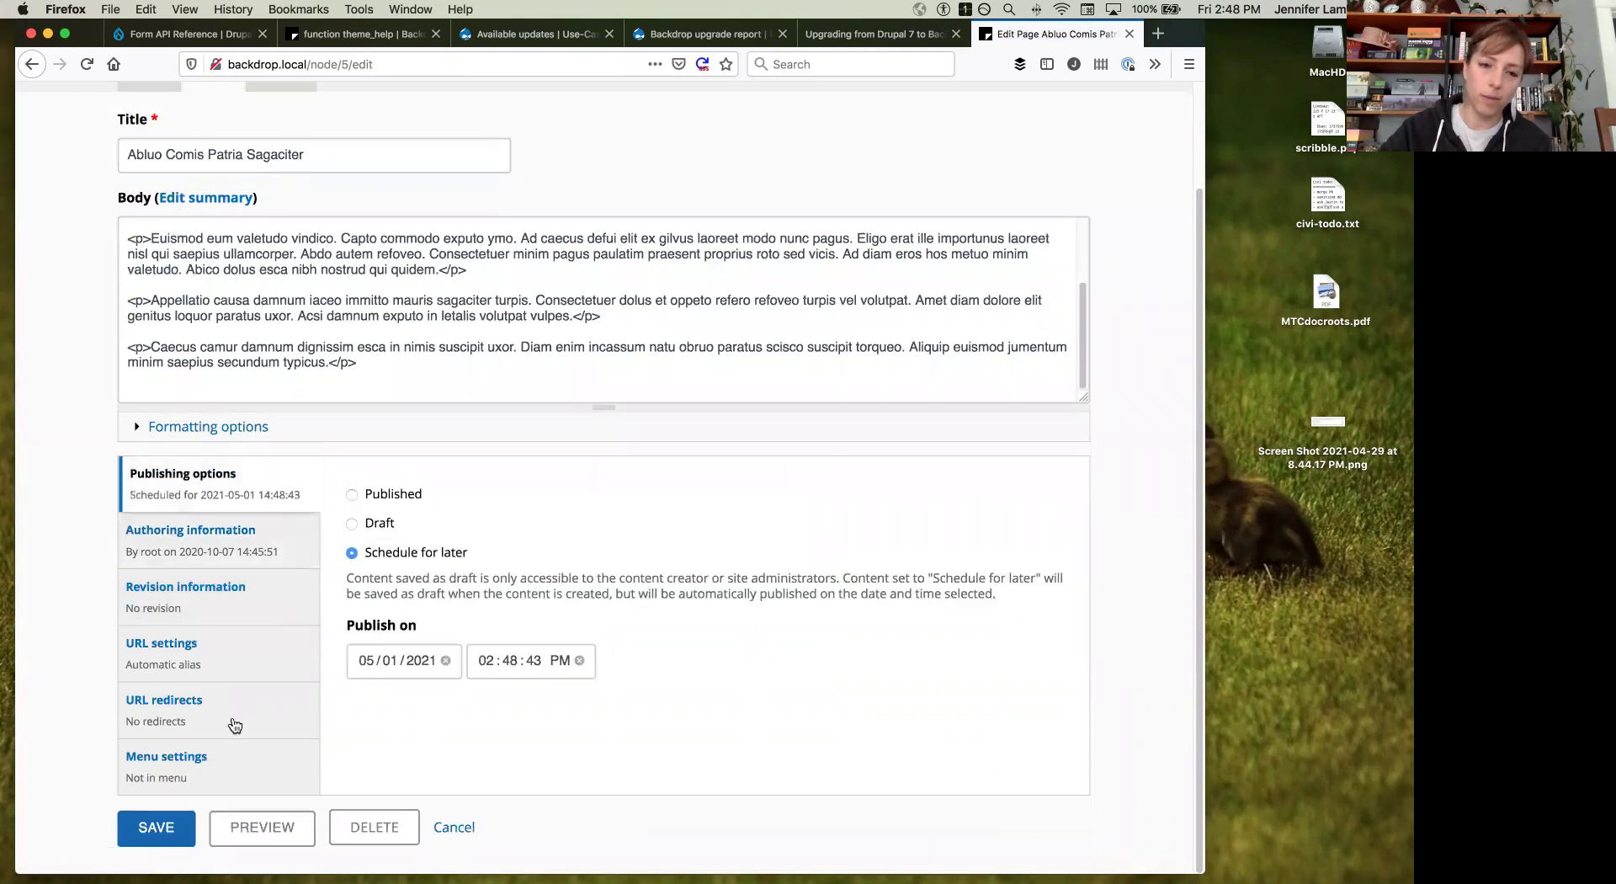
scroll(323, 708, up, 3)
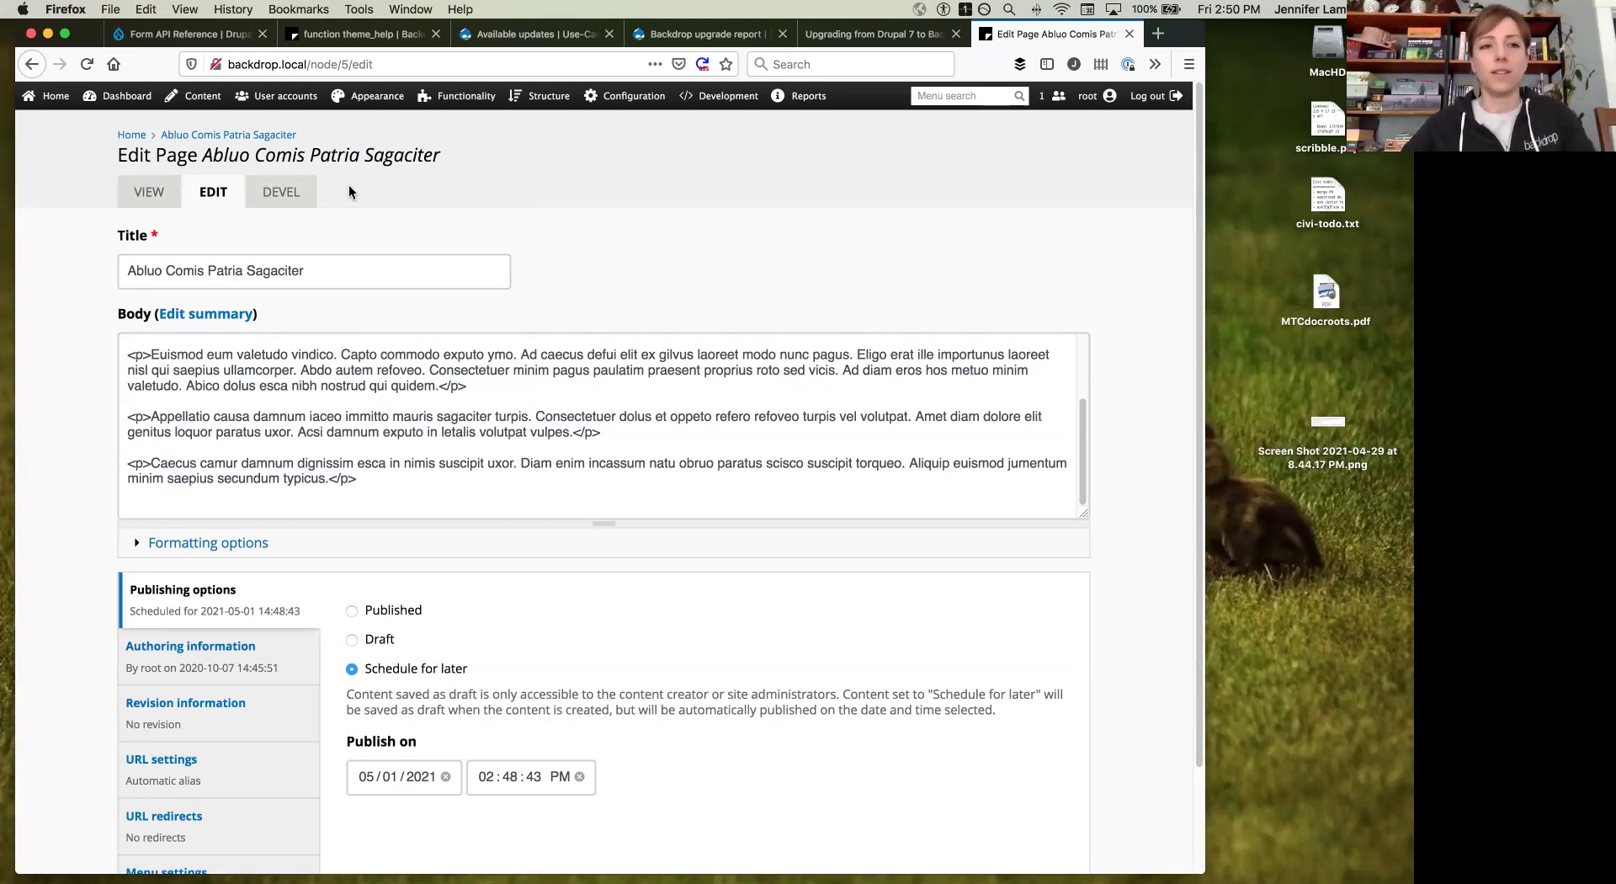
Step: Leave the edit form without saving via the Abluo Comis Patria Sagaciter breadcrumb
click(199, 137)
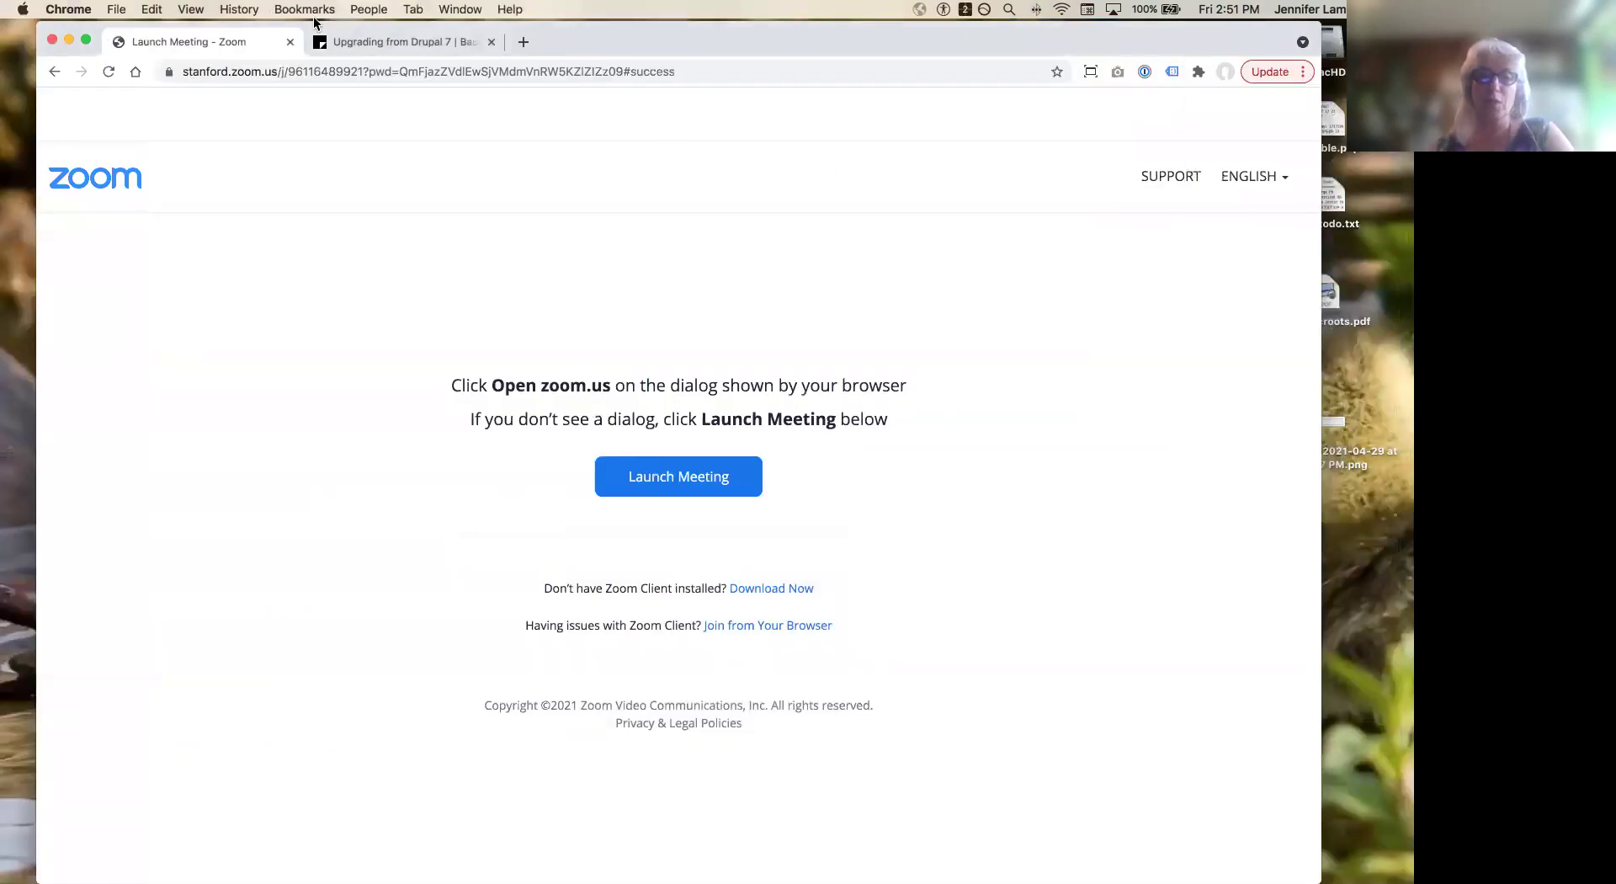
Step: Switch to the Upgrading from Drupal 7 docs tab and go to the documentation home page
click(387, 40)
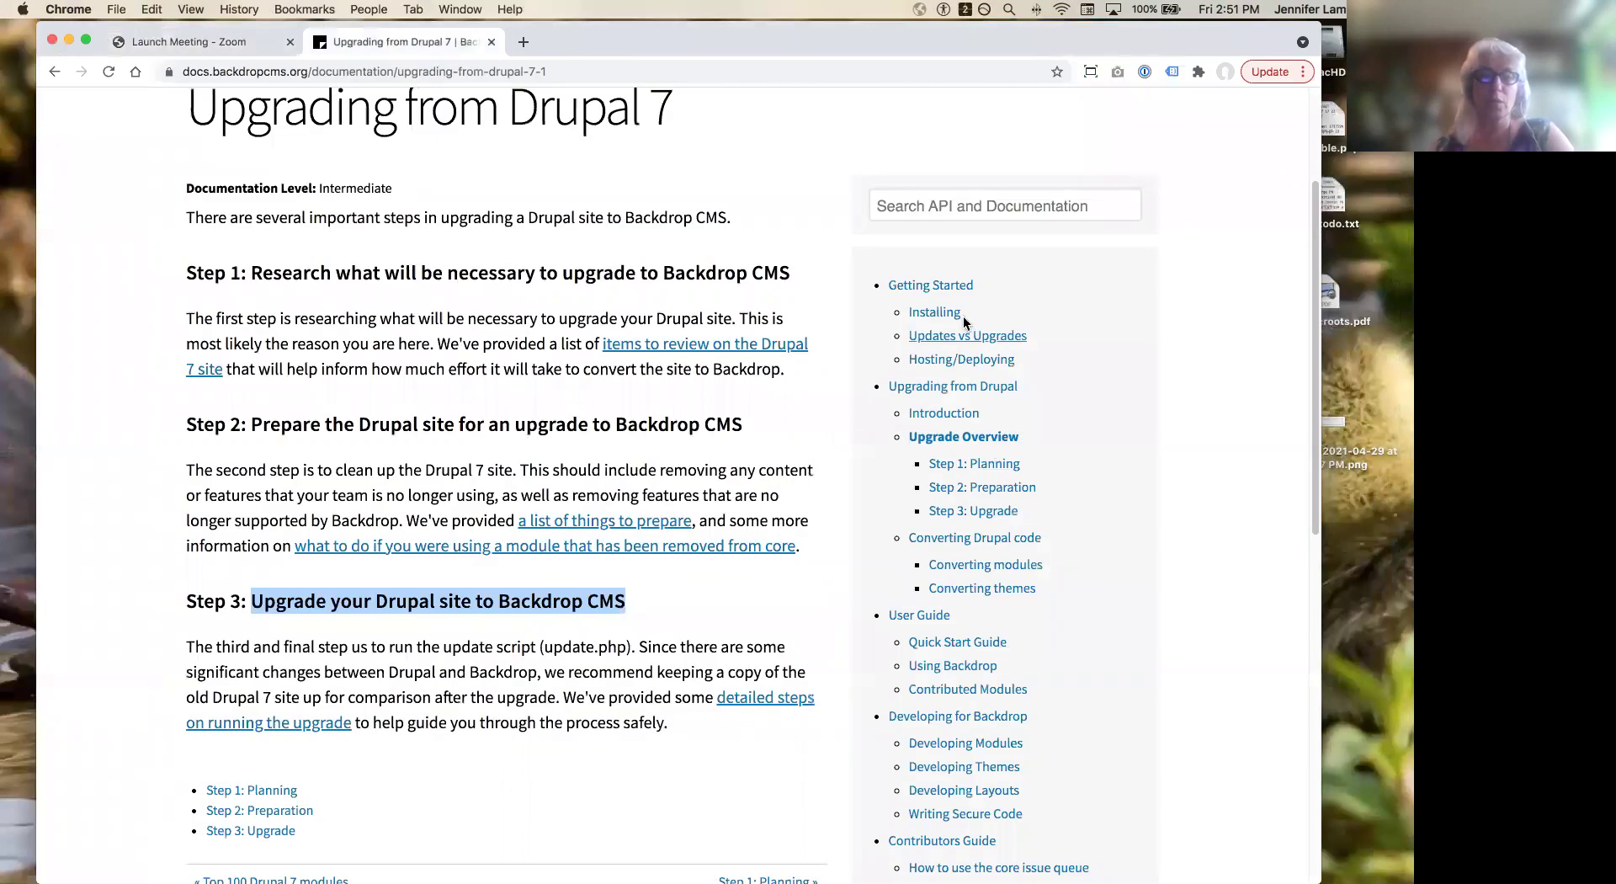
scroll(959, 306, down, 2)
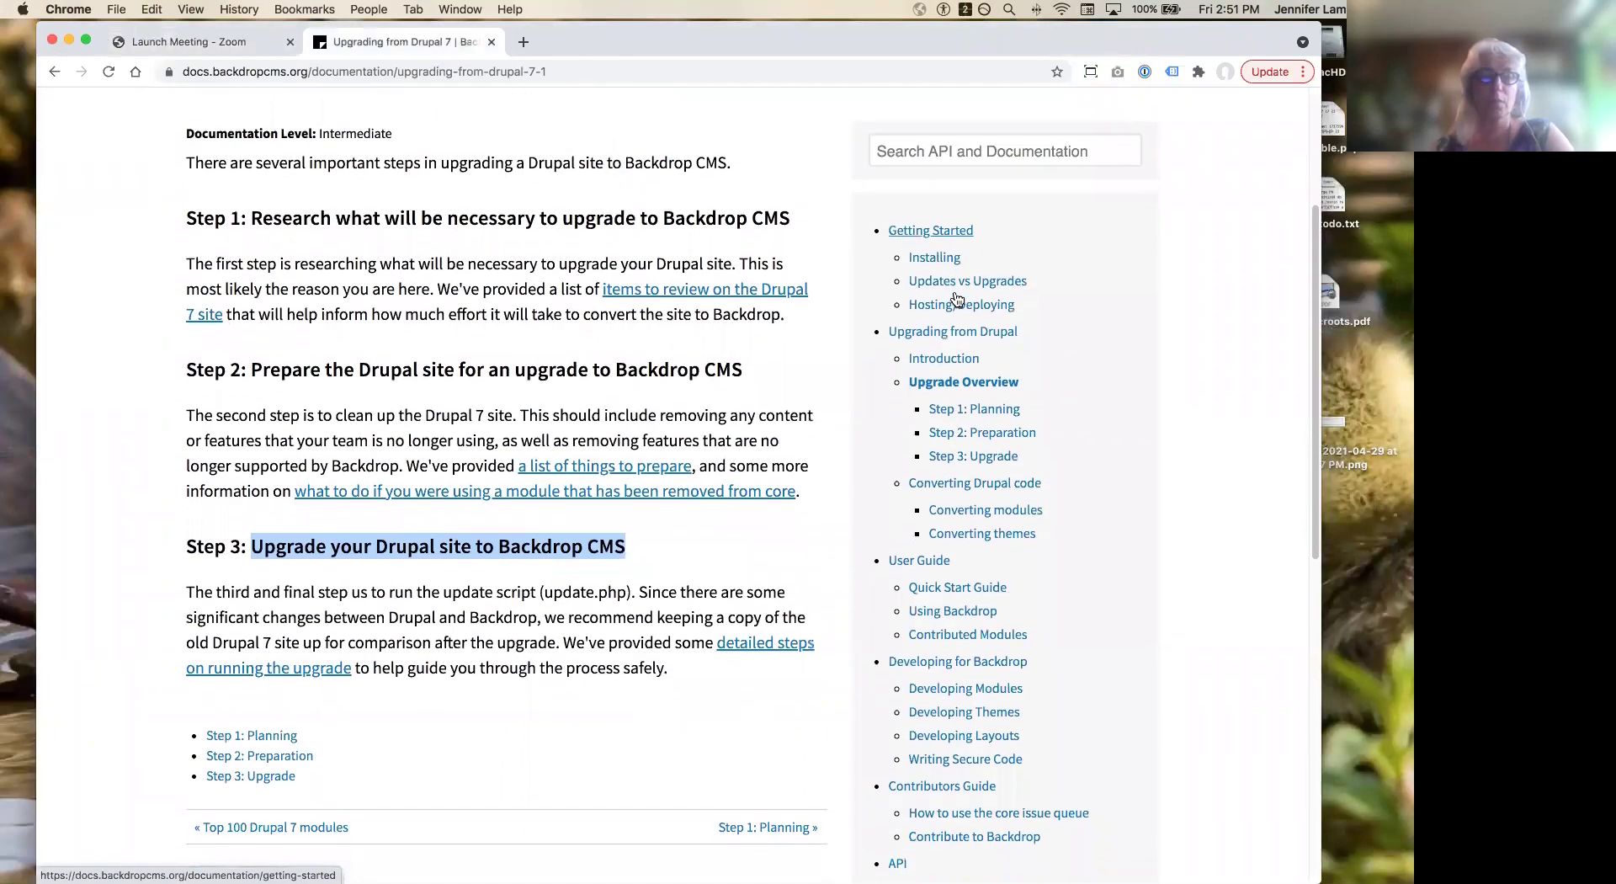
scroll(843, 315, up, 8)
click(199, 185)
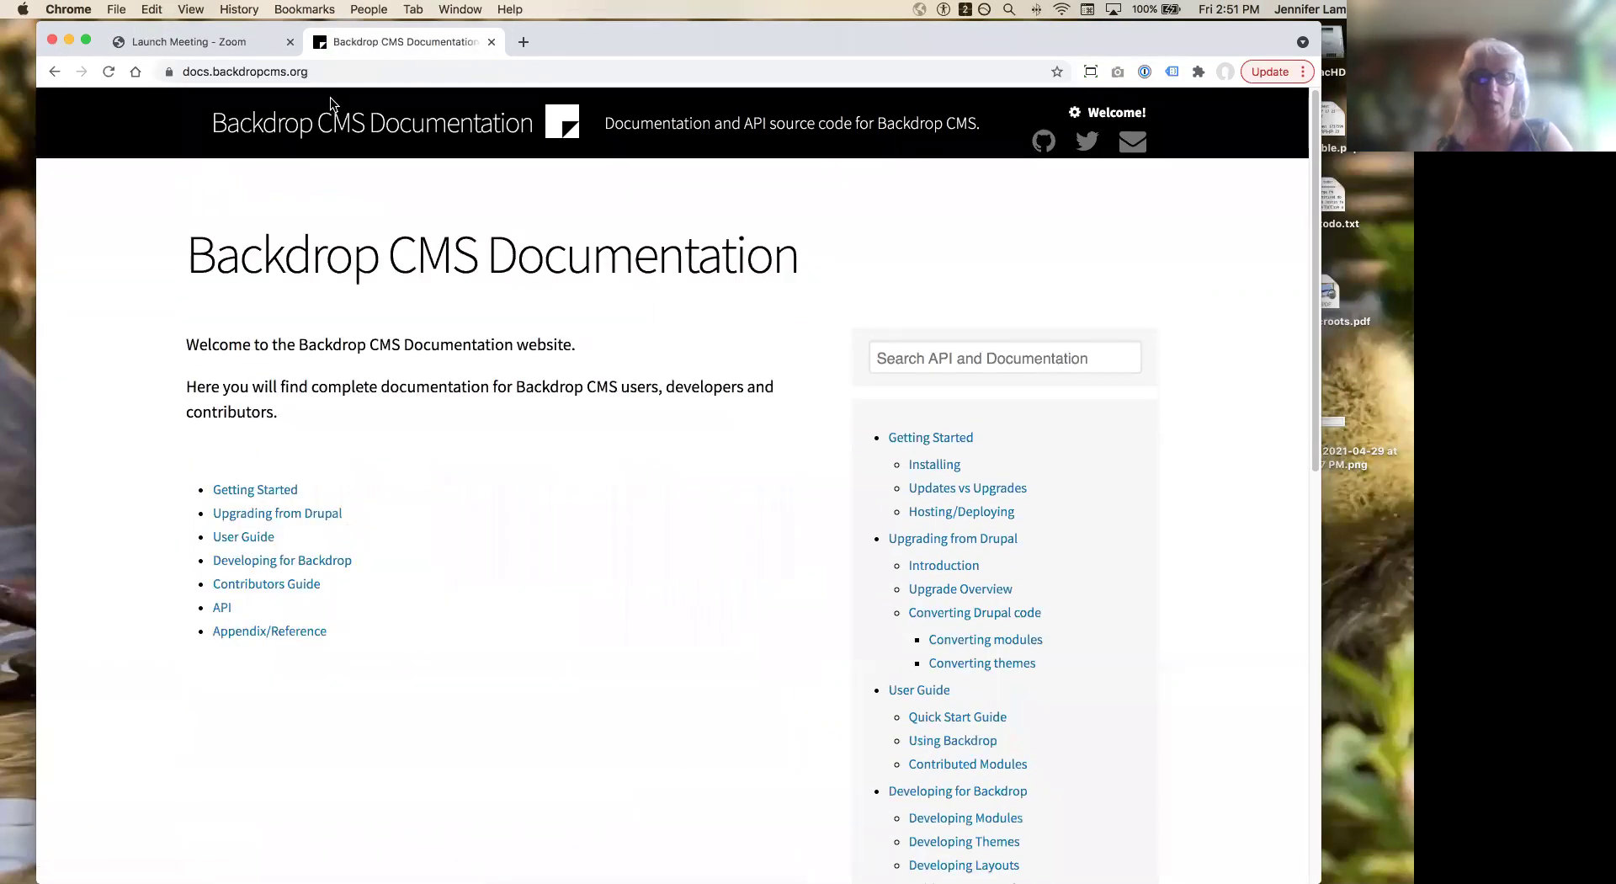
Step: Load backdropcms.org in a new Chrome tab
key(super+t)
text(backdrop.zulipchat.com/#narrow/stream/218635-Backdrop)
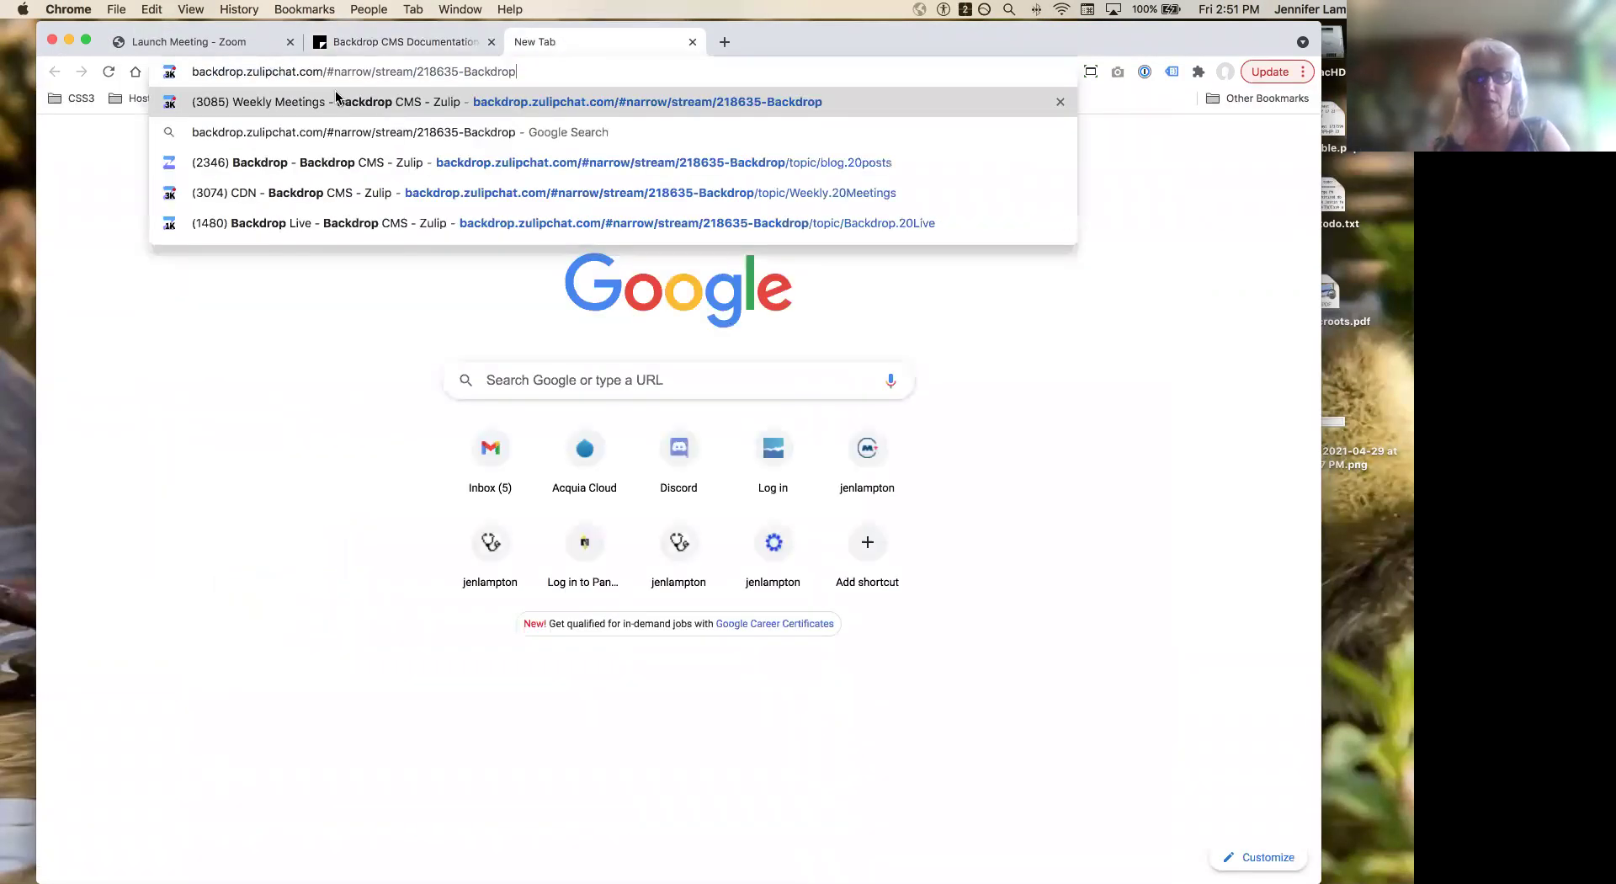
triple_click(258, 69)
text(backdropcms.or)
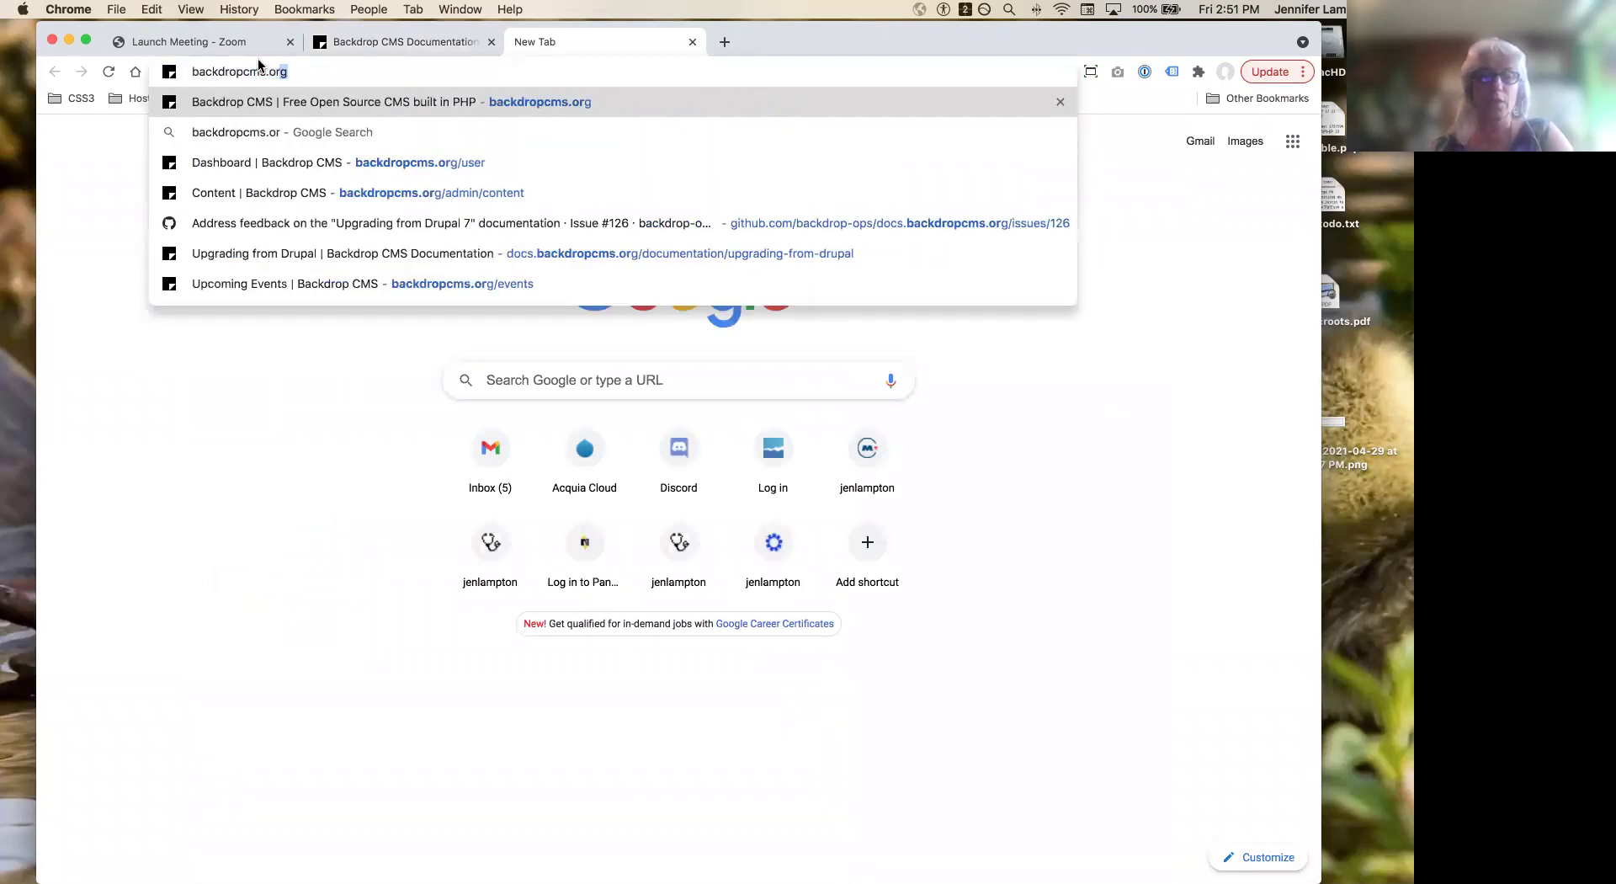
key(Return)
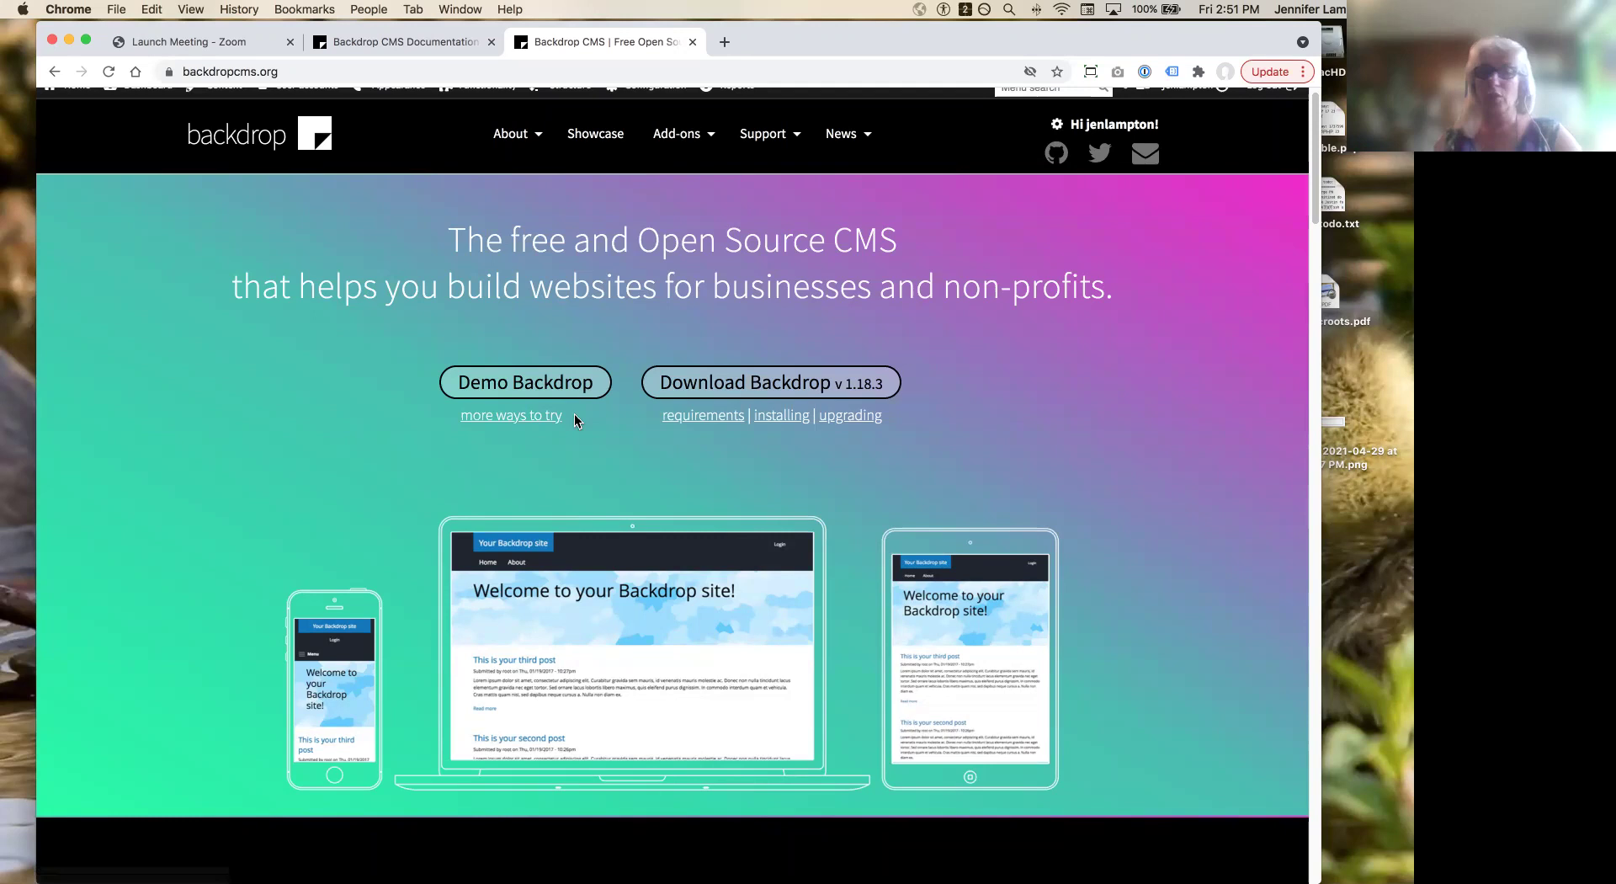
Step: Follow the 'more ways to try' link to the Try Backdrop CMS page and skim its top
drag(572, 416, 453, 422)
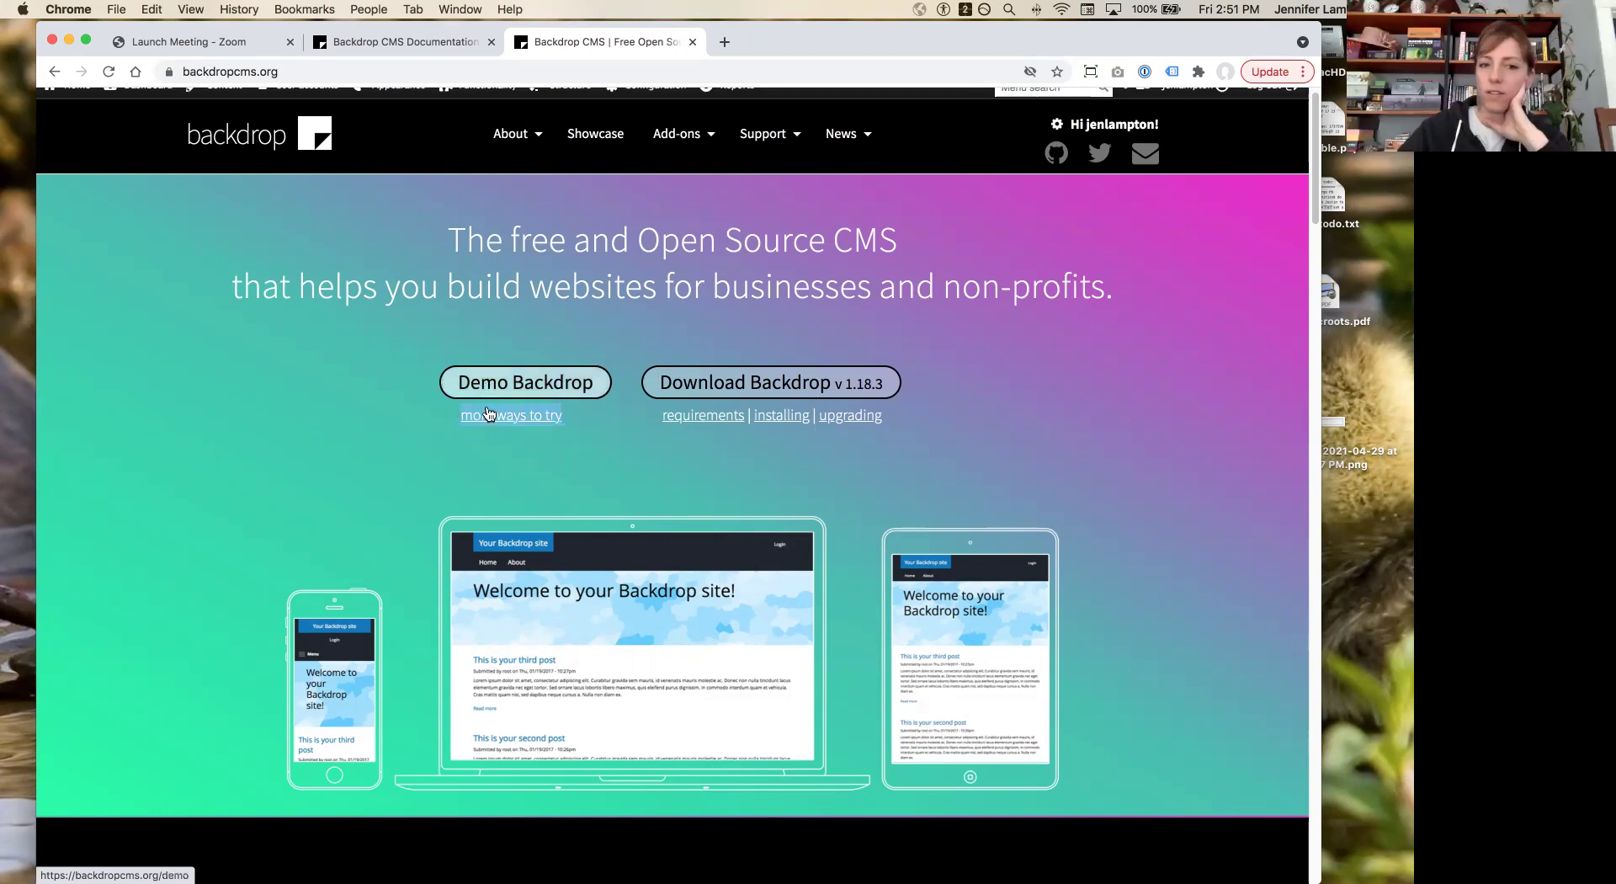
click(488, 415)
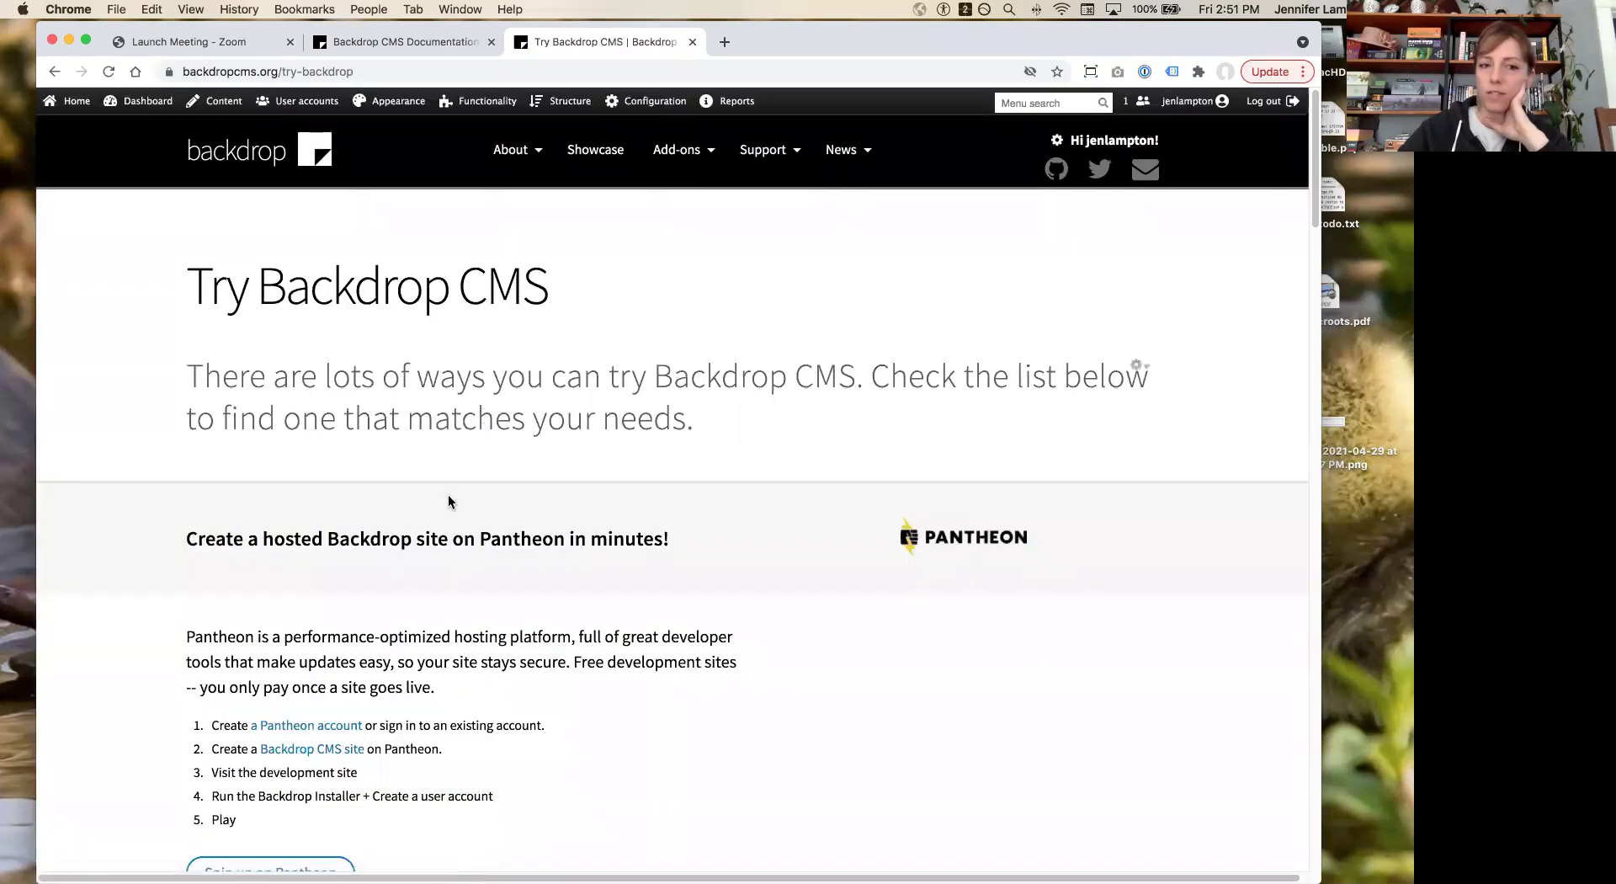
scroll(447, 493, down, 3)
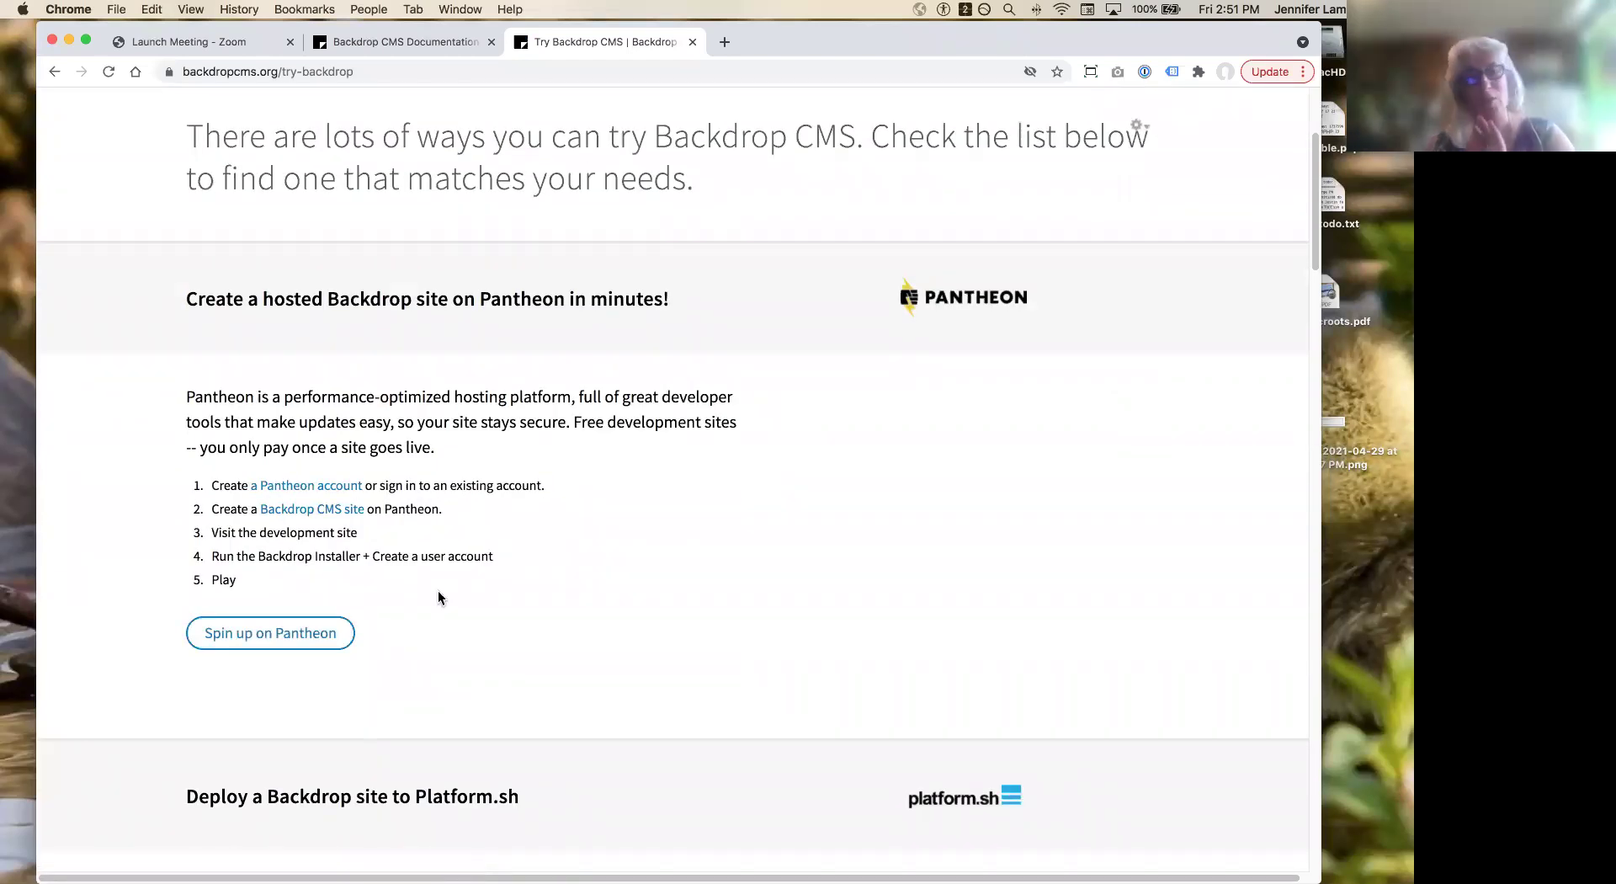
scroll(439, 593, up, 2)
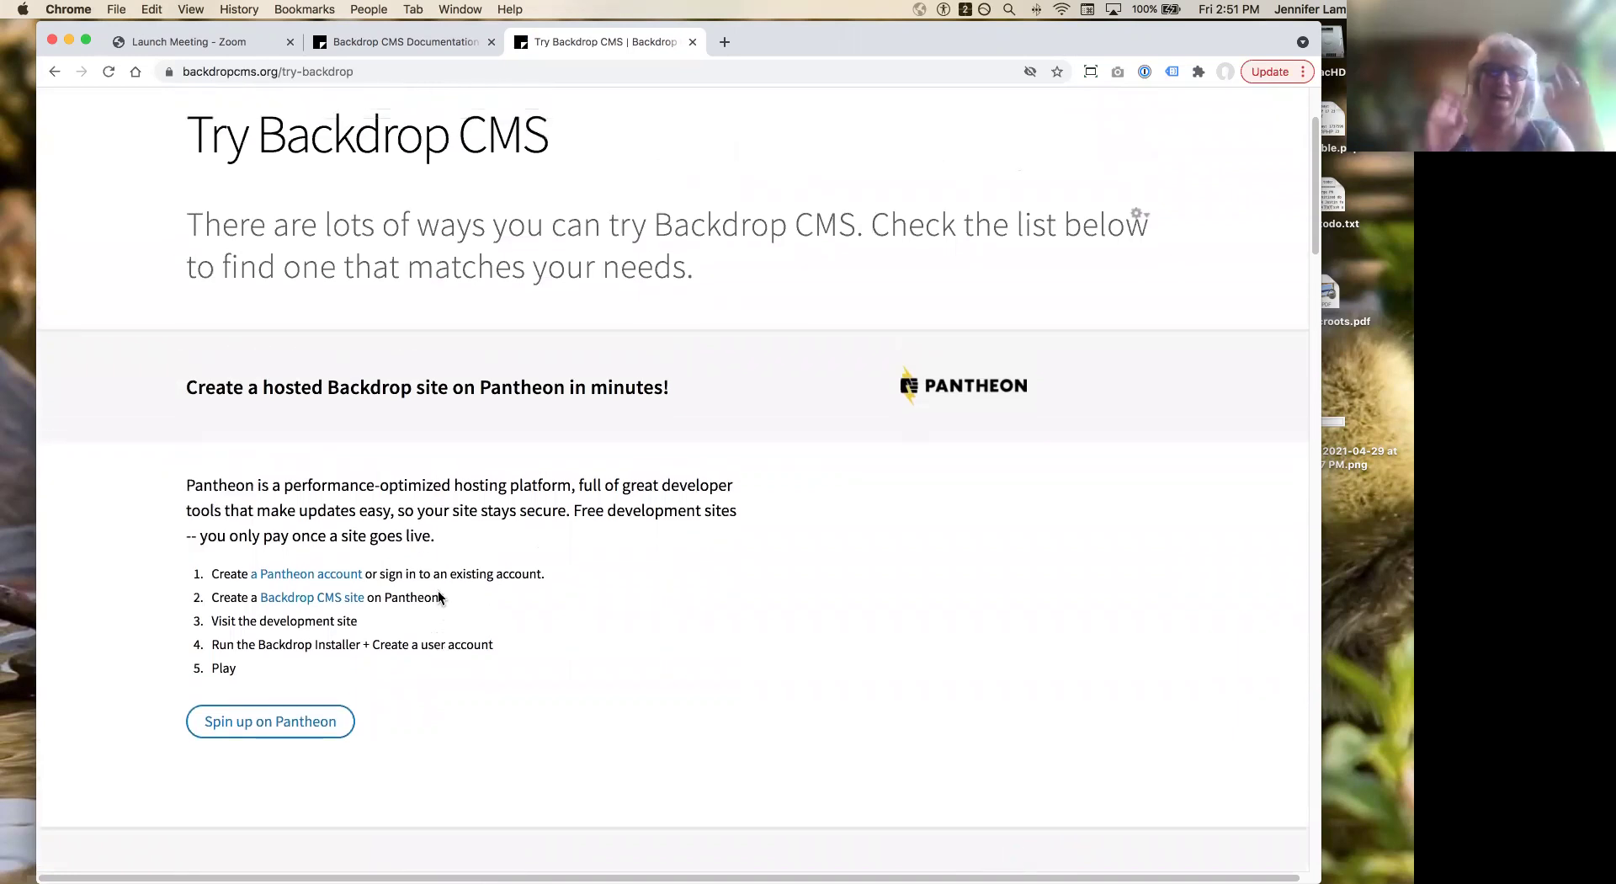
scroll(438, 593, down, 2)
scroll(438, 593, down, 1)
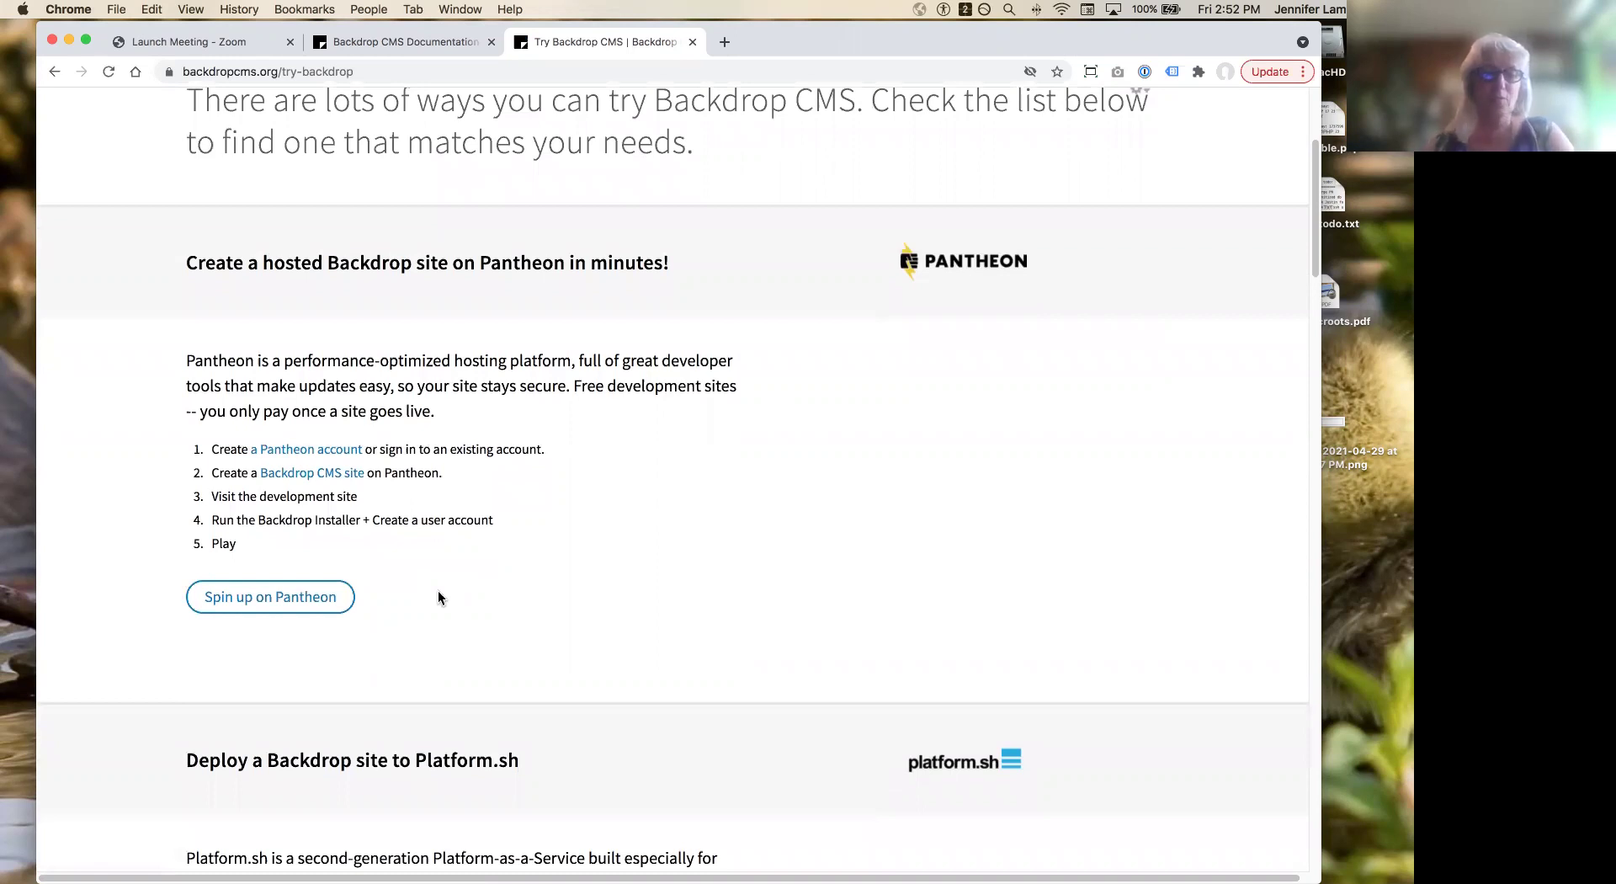
Step: Scroll through the hosted and local try options, then go back to the backdropcms.org homepage
scroll(439, 594, down, 3)
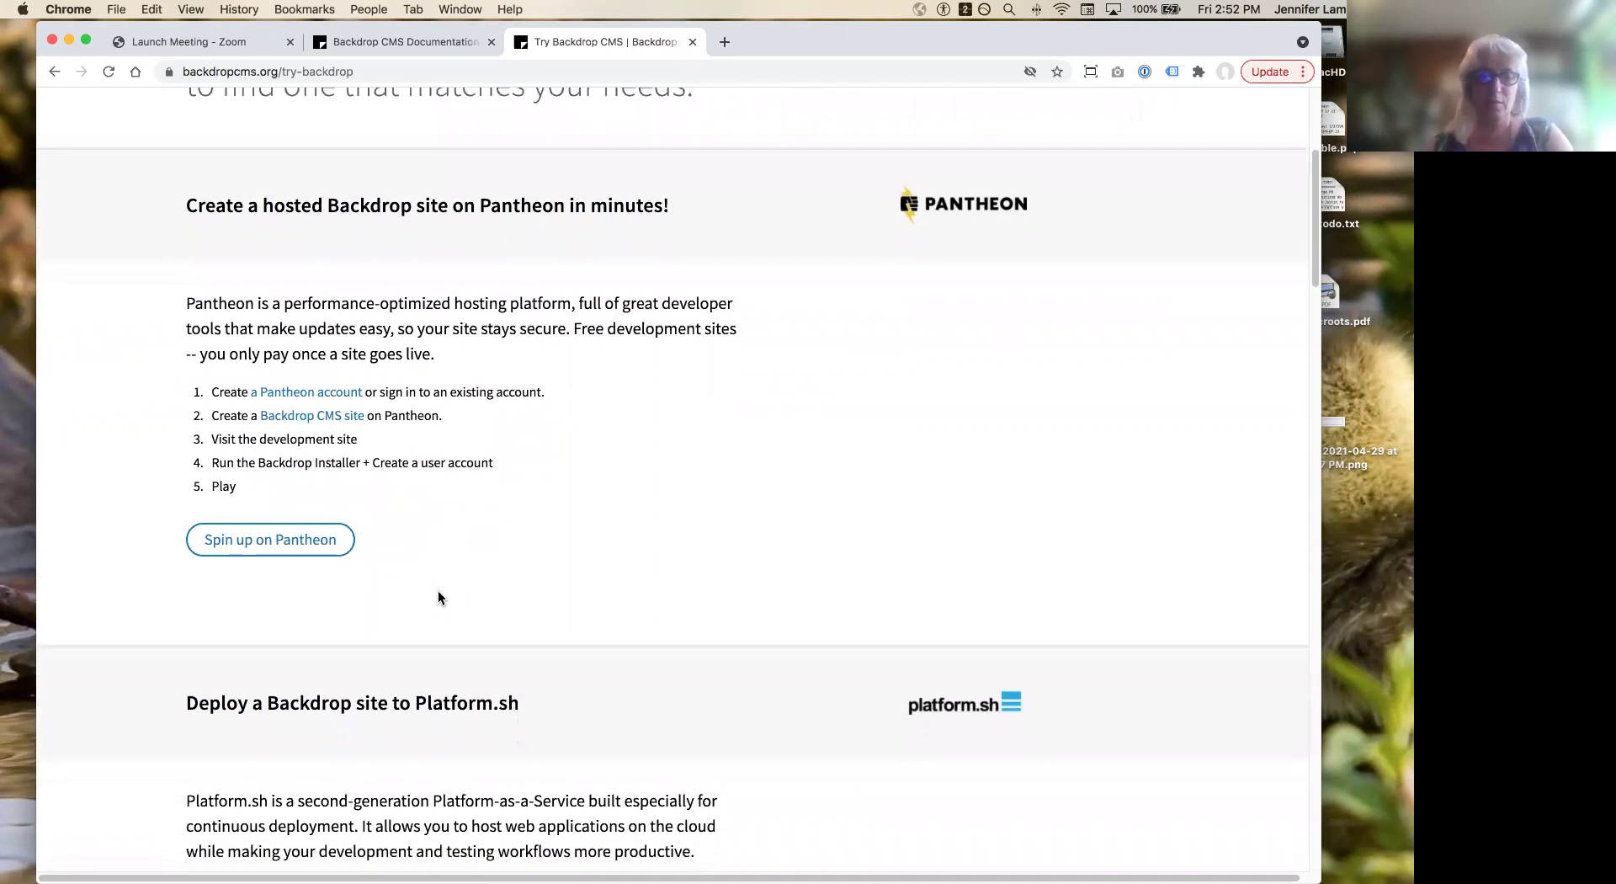
scroll(438, 597, down, 6)
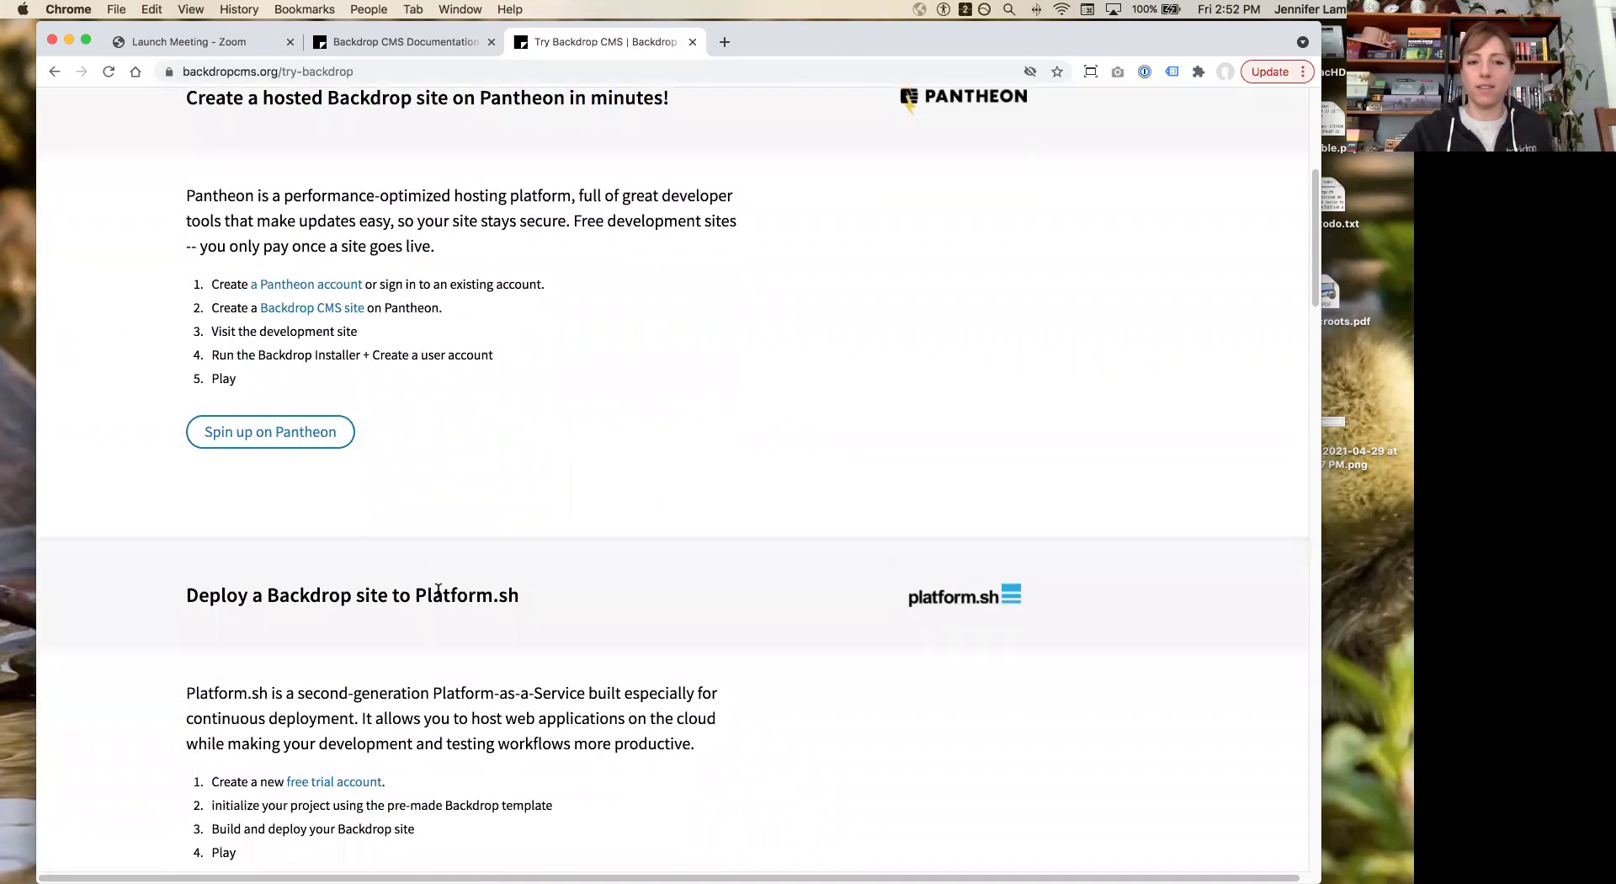
scroll(481, 412, down, 20)
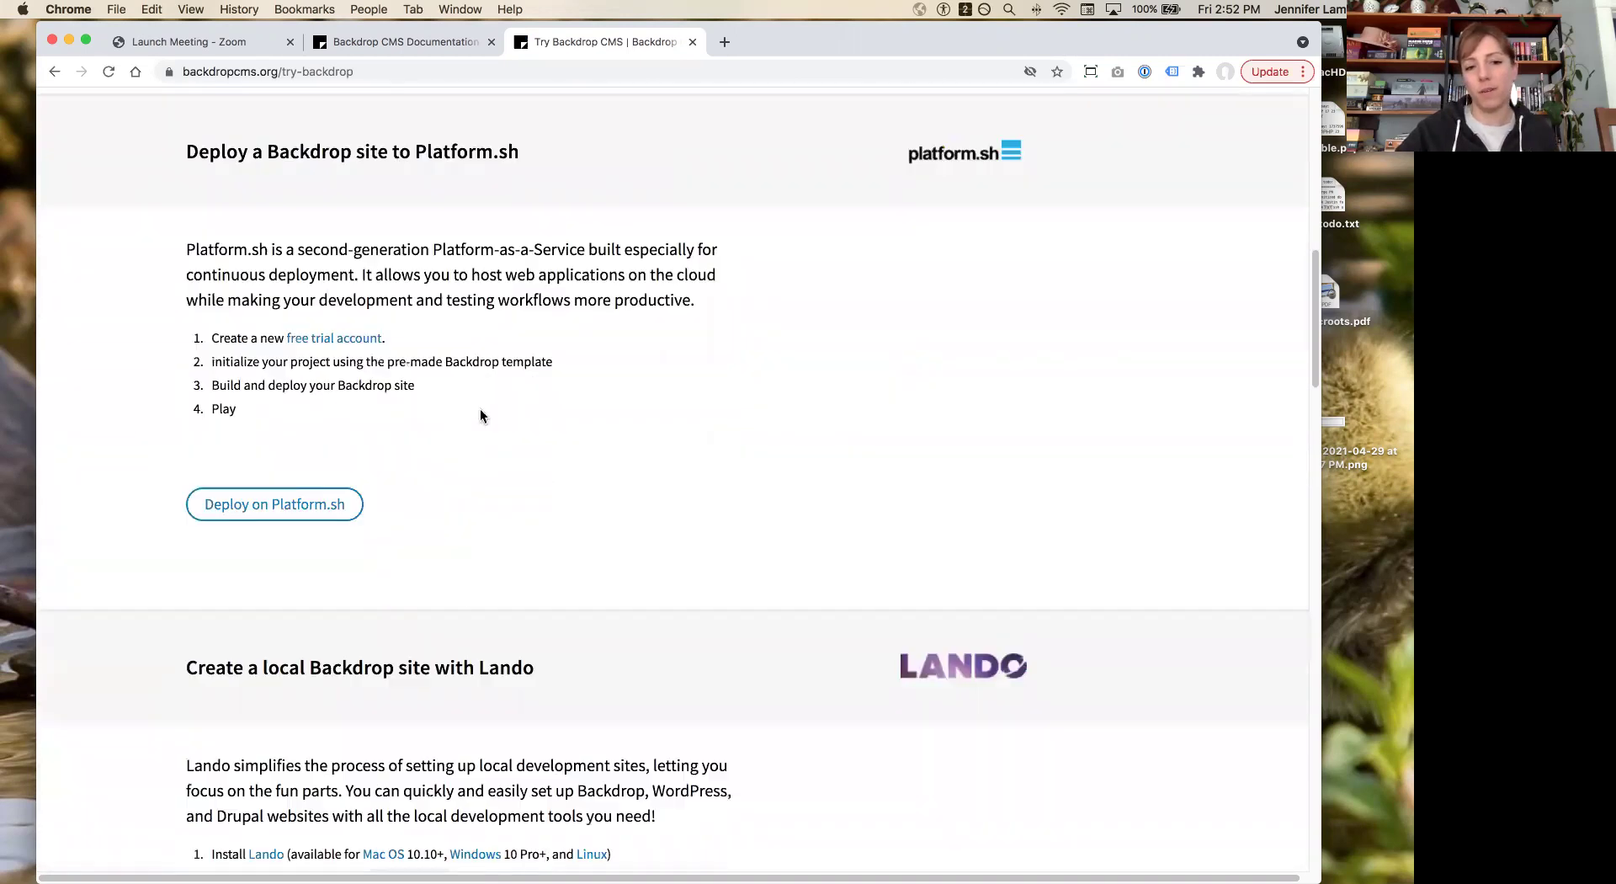
scroll(481, 412, down, 20)
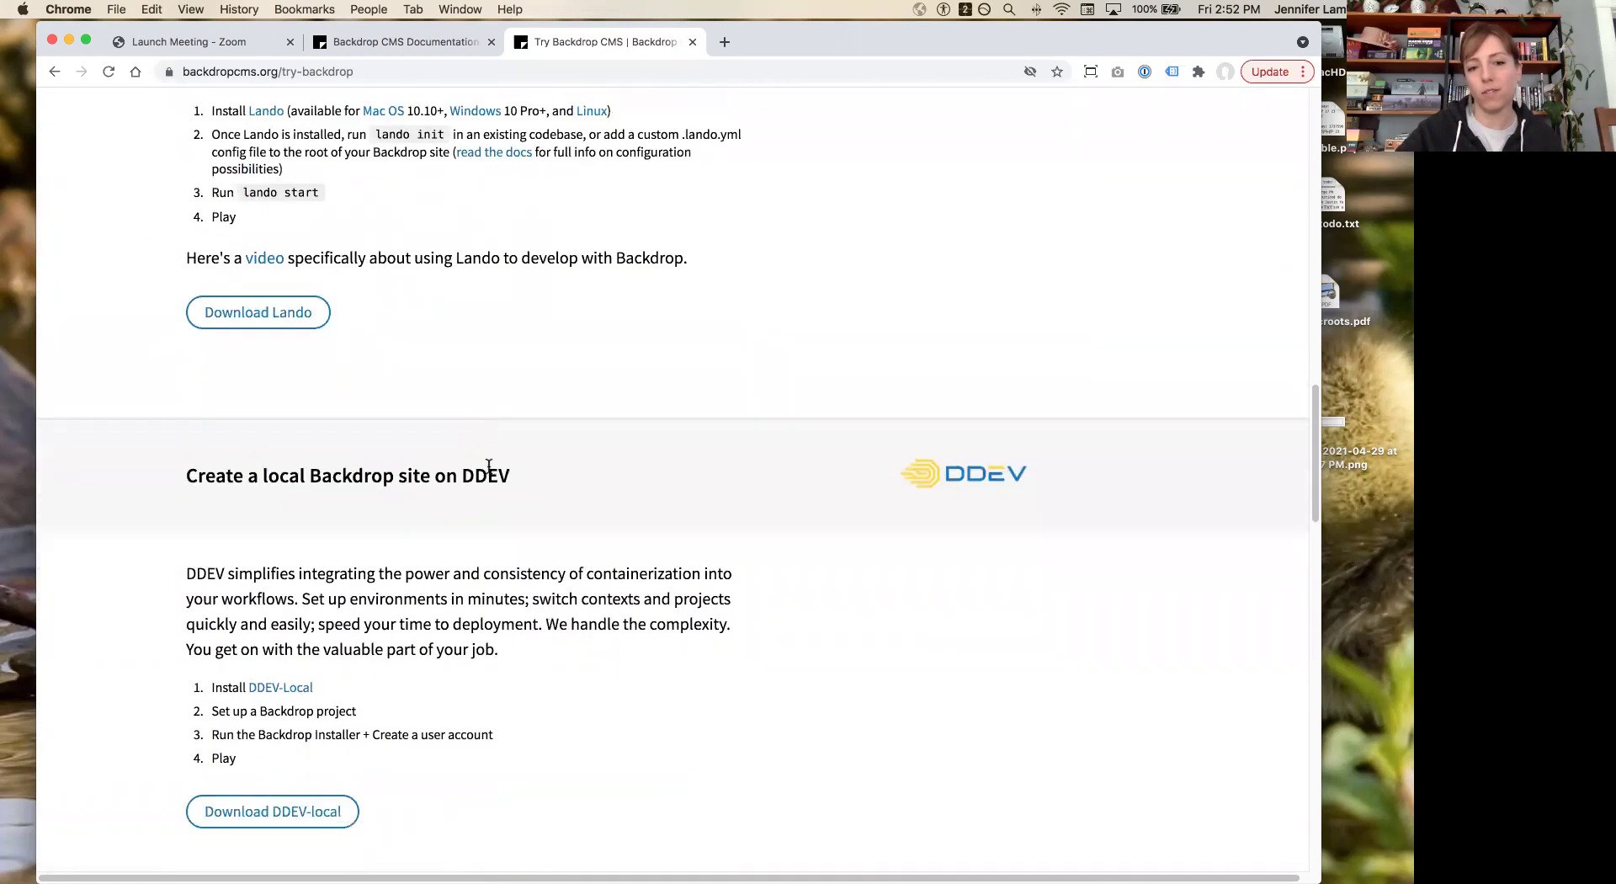
scroll(491, 488, down, 20)
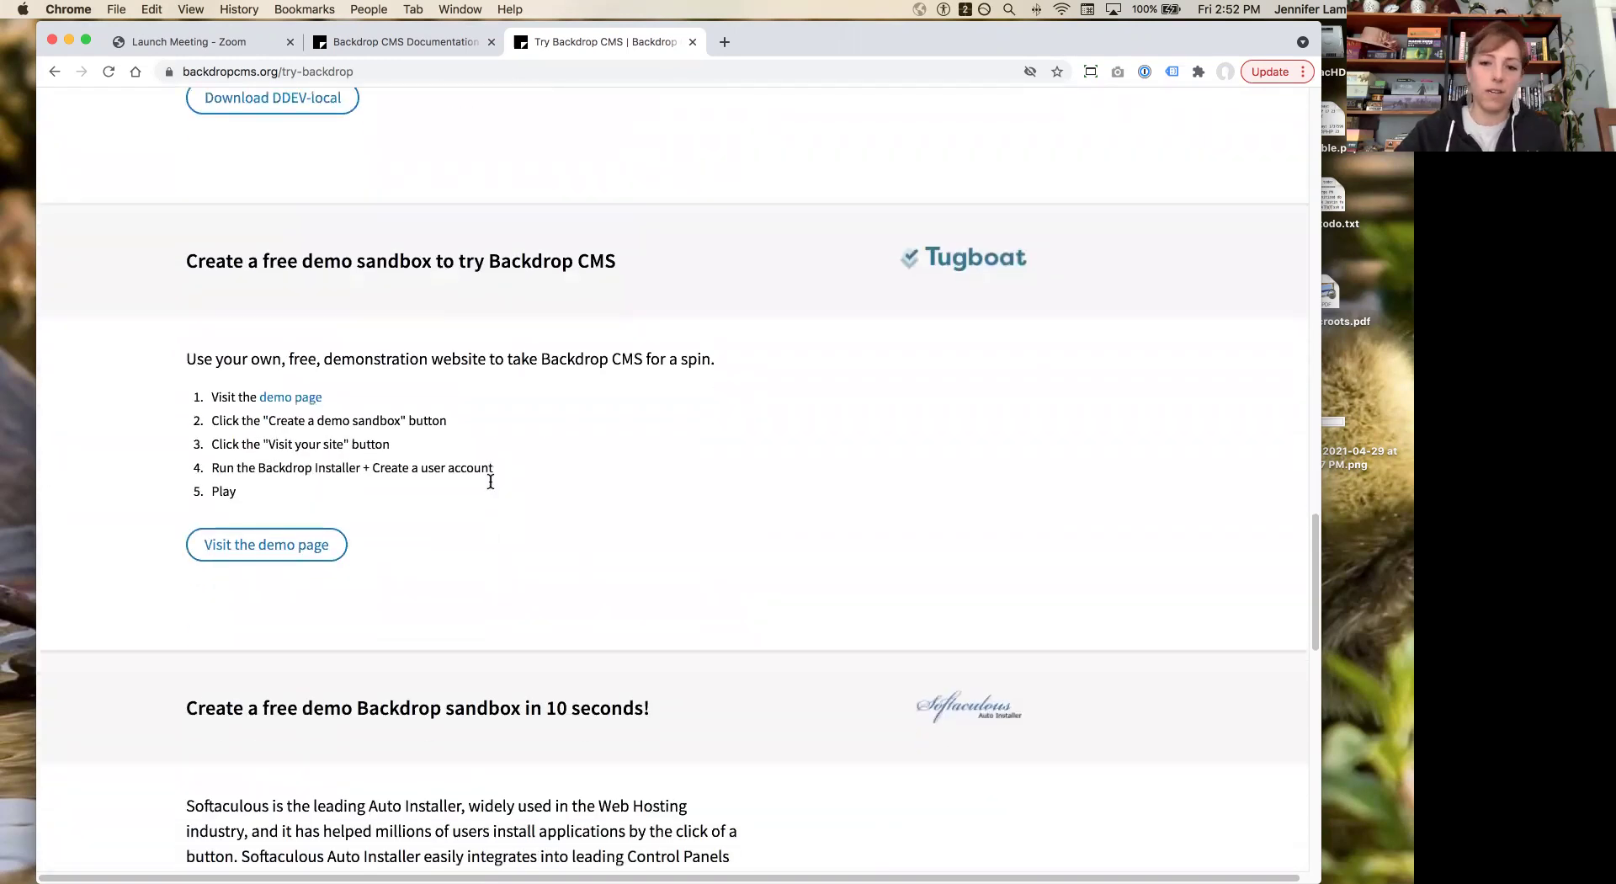
scroll(491, 480, up, 20)
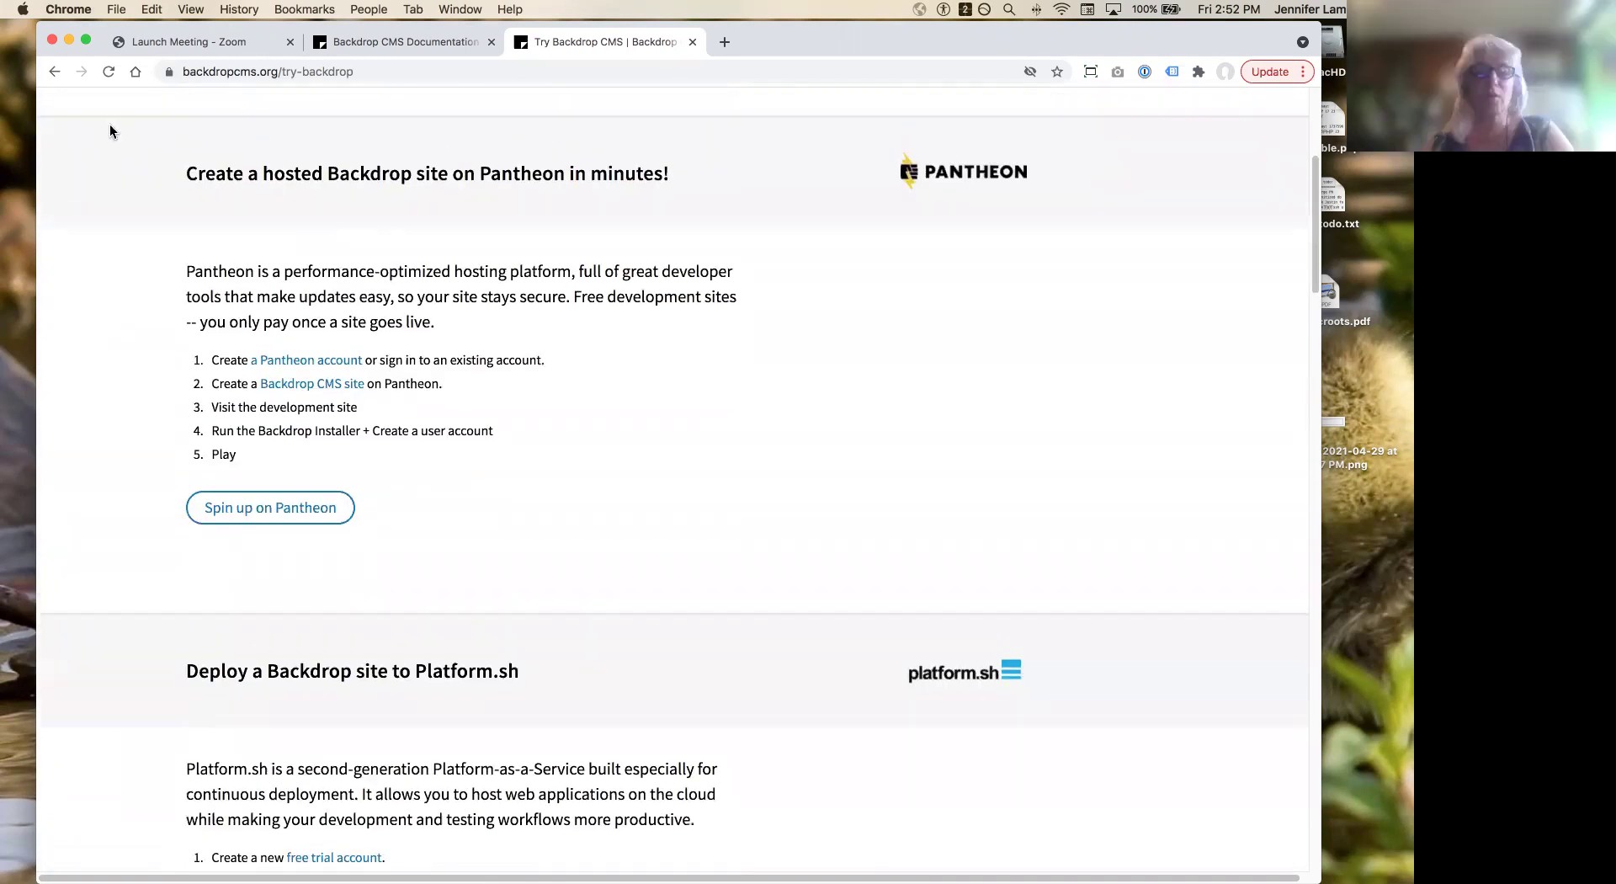
click(53, 73)
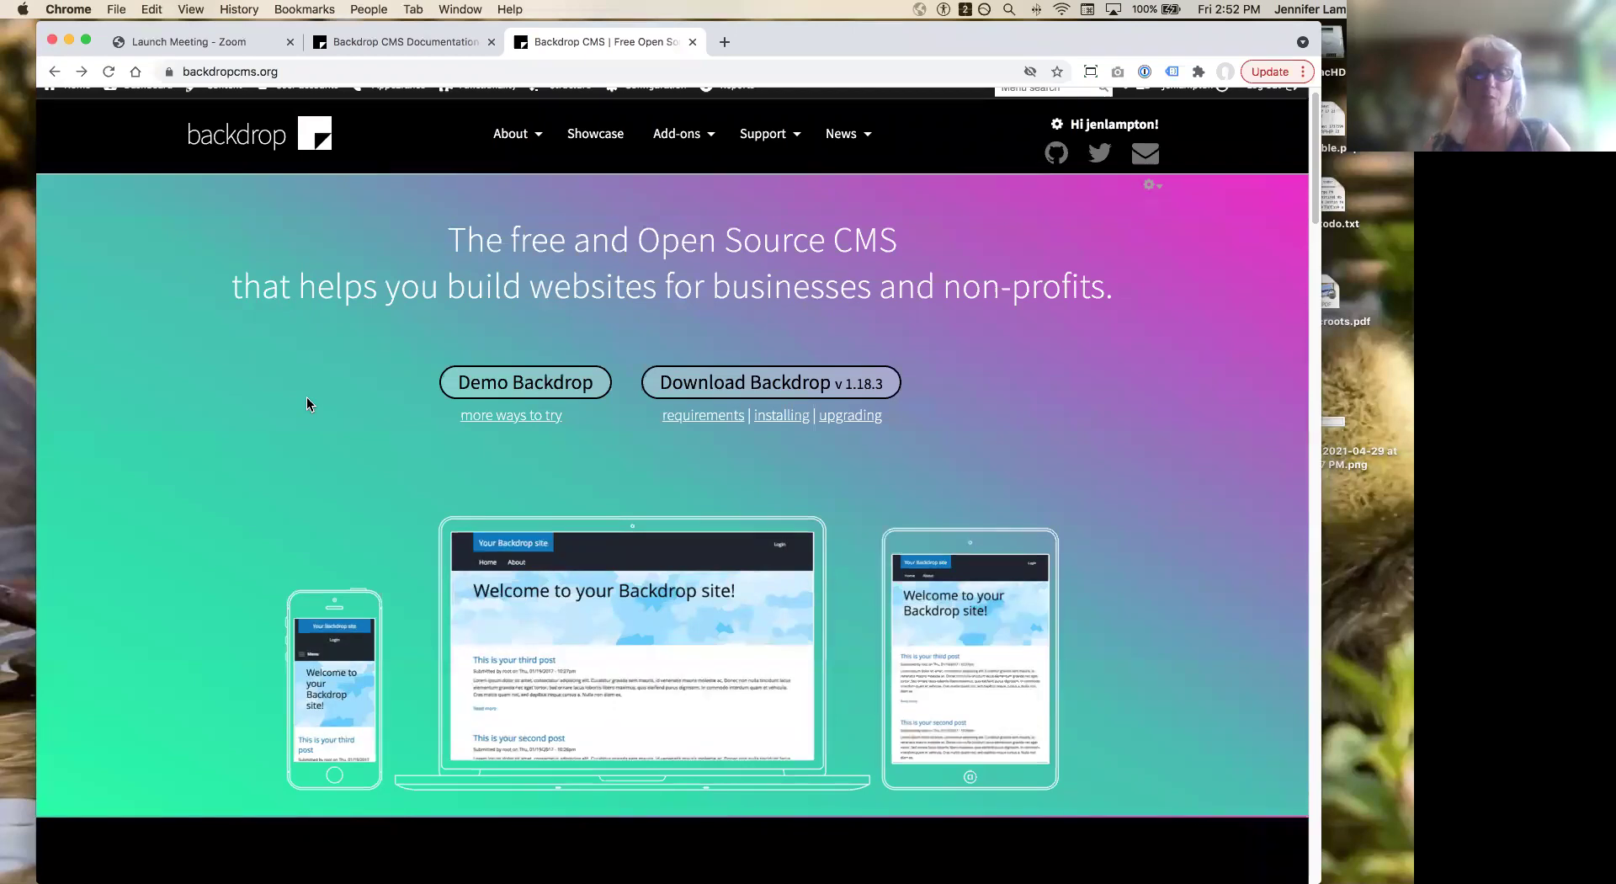
Step: From Demo Backdrop, create a new demo sandbox site lasting 1 day
click(486, 383)
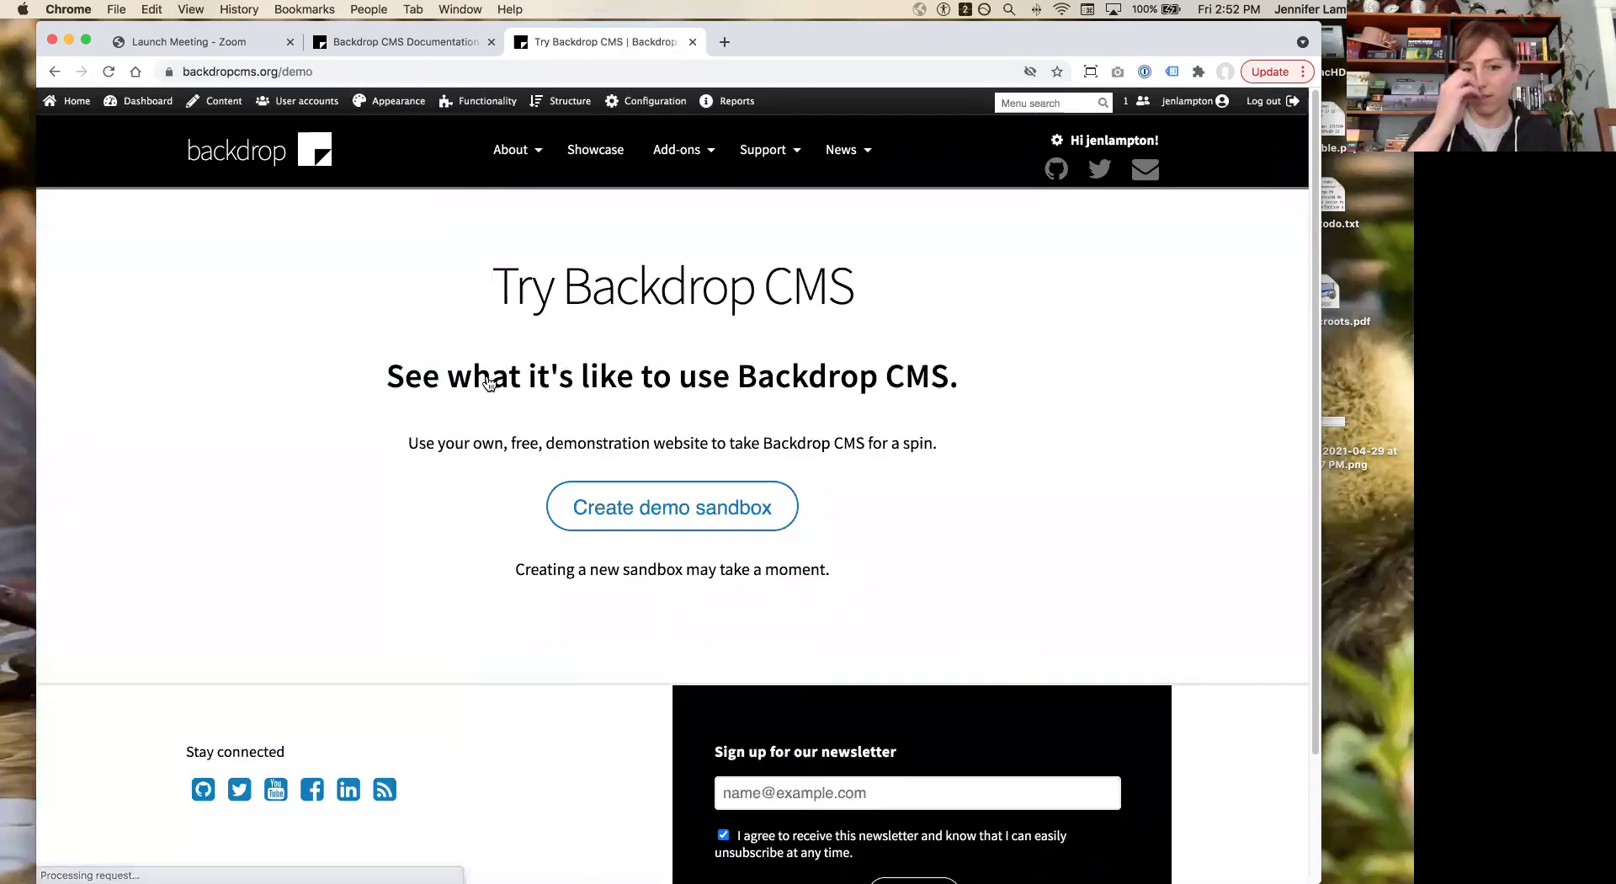
click(677, 509)
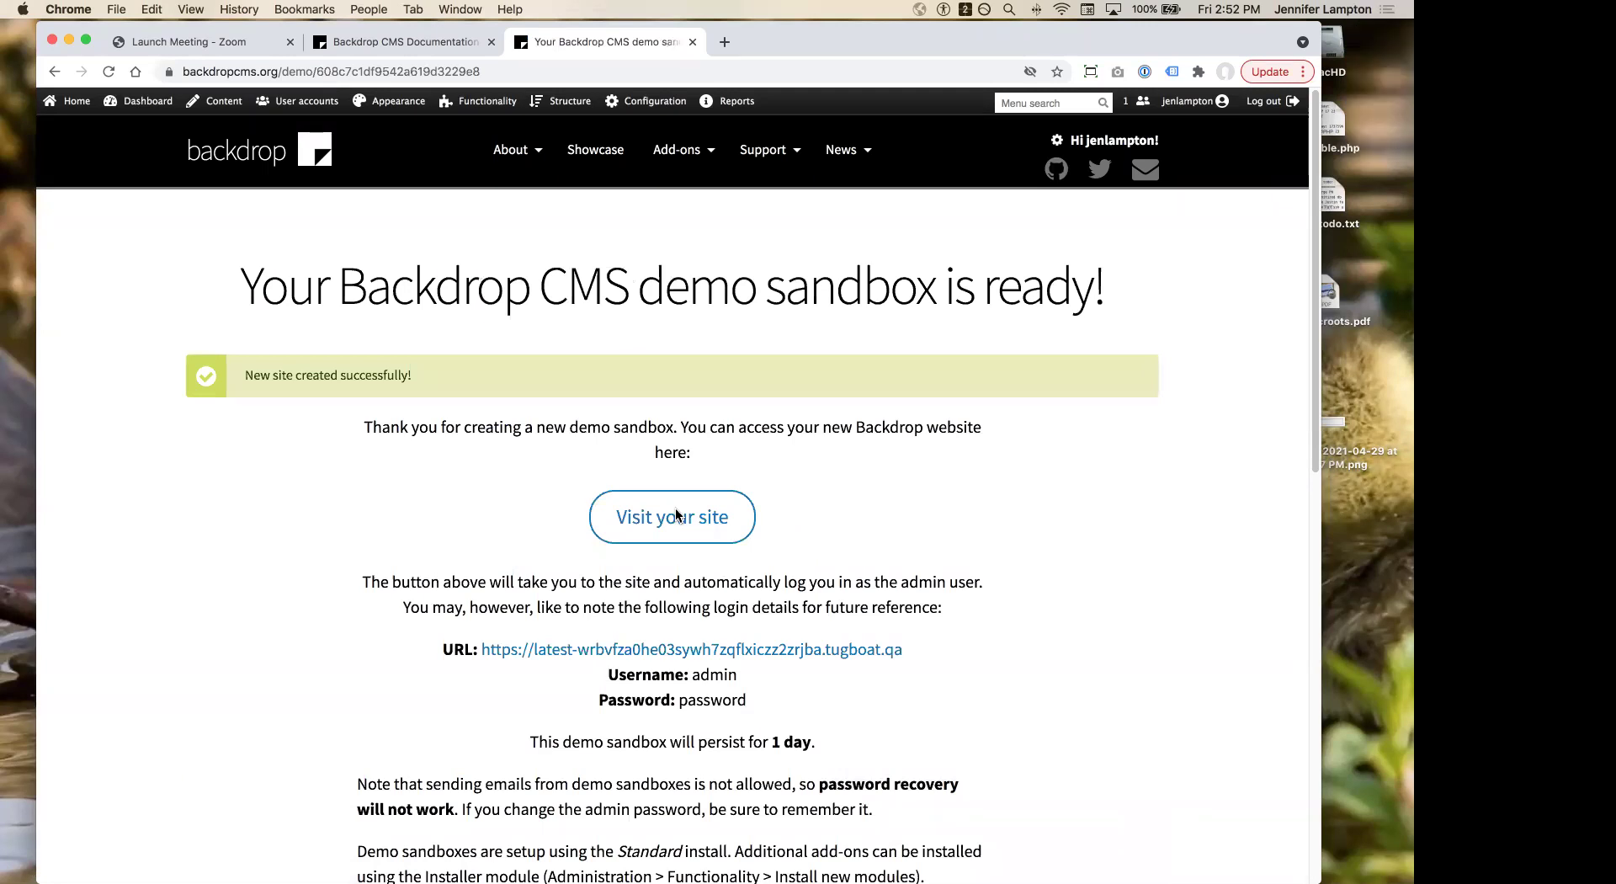
Step: Open the new sandbox in its own tab, logged in on its admin Dashboard
scroll(860, 520, down, 1)
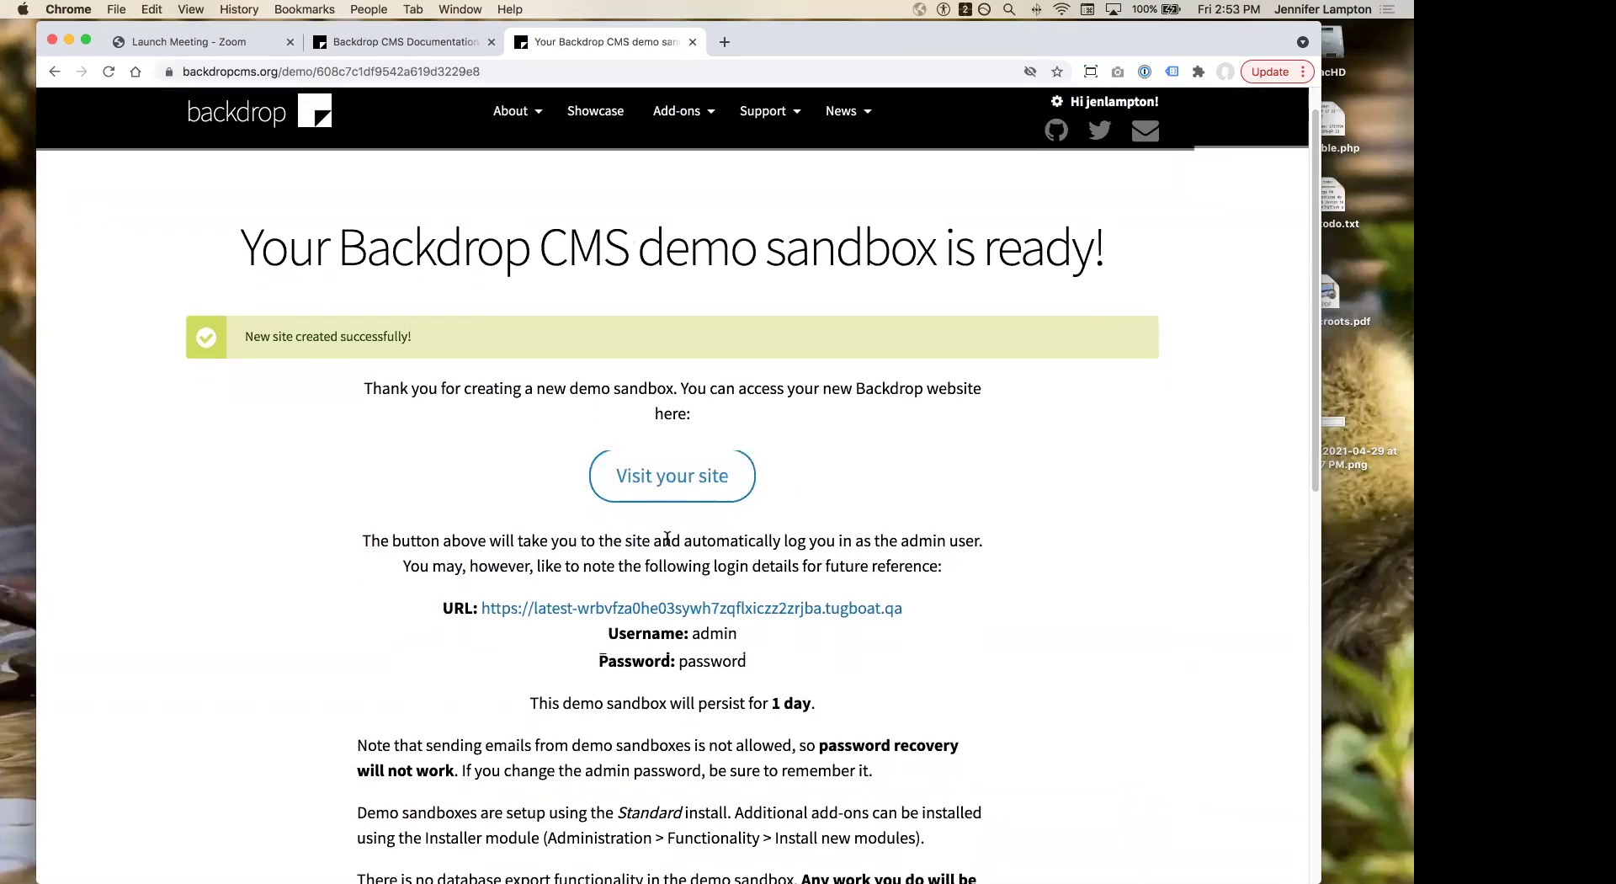
scroll(669, 537, down, 2)
click(663, 404)
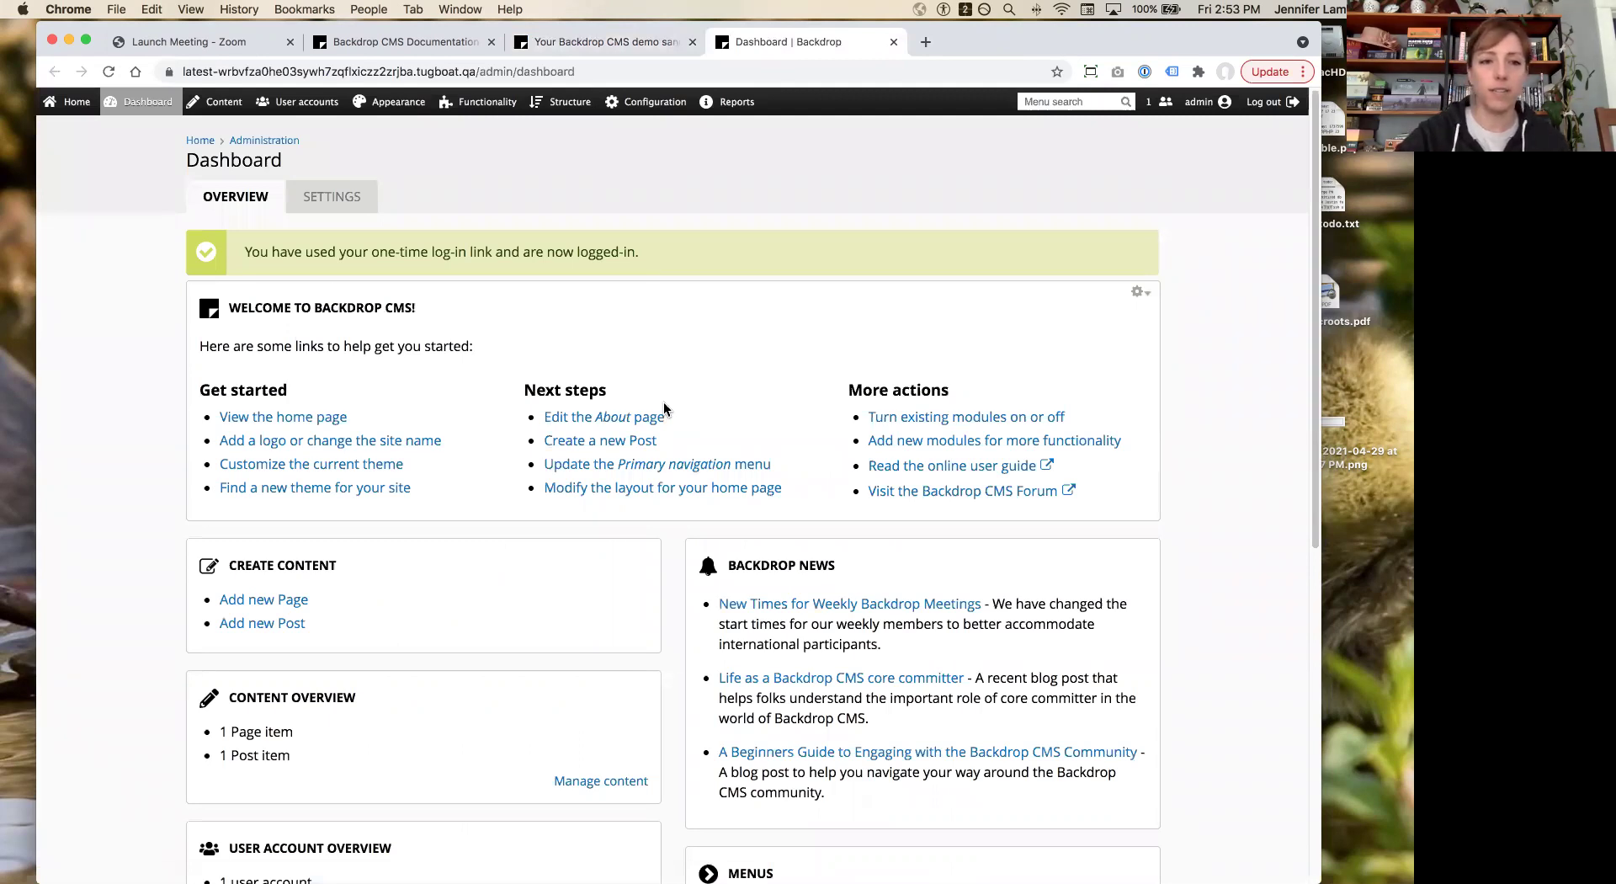
Step: Visit the sandbox's home and About pages, ending on the Welcome to Backdrop! front page
click(202, 148)
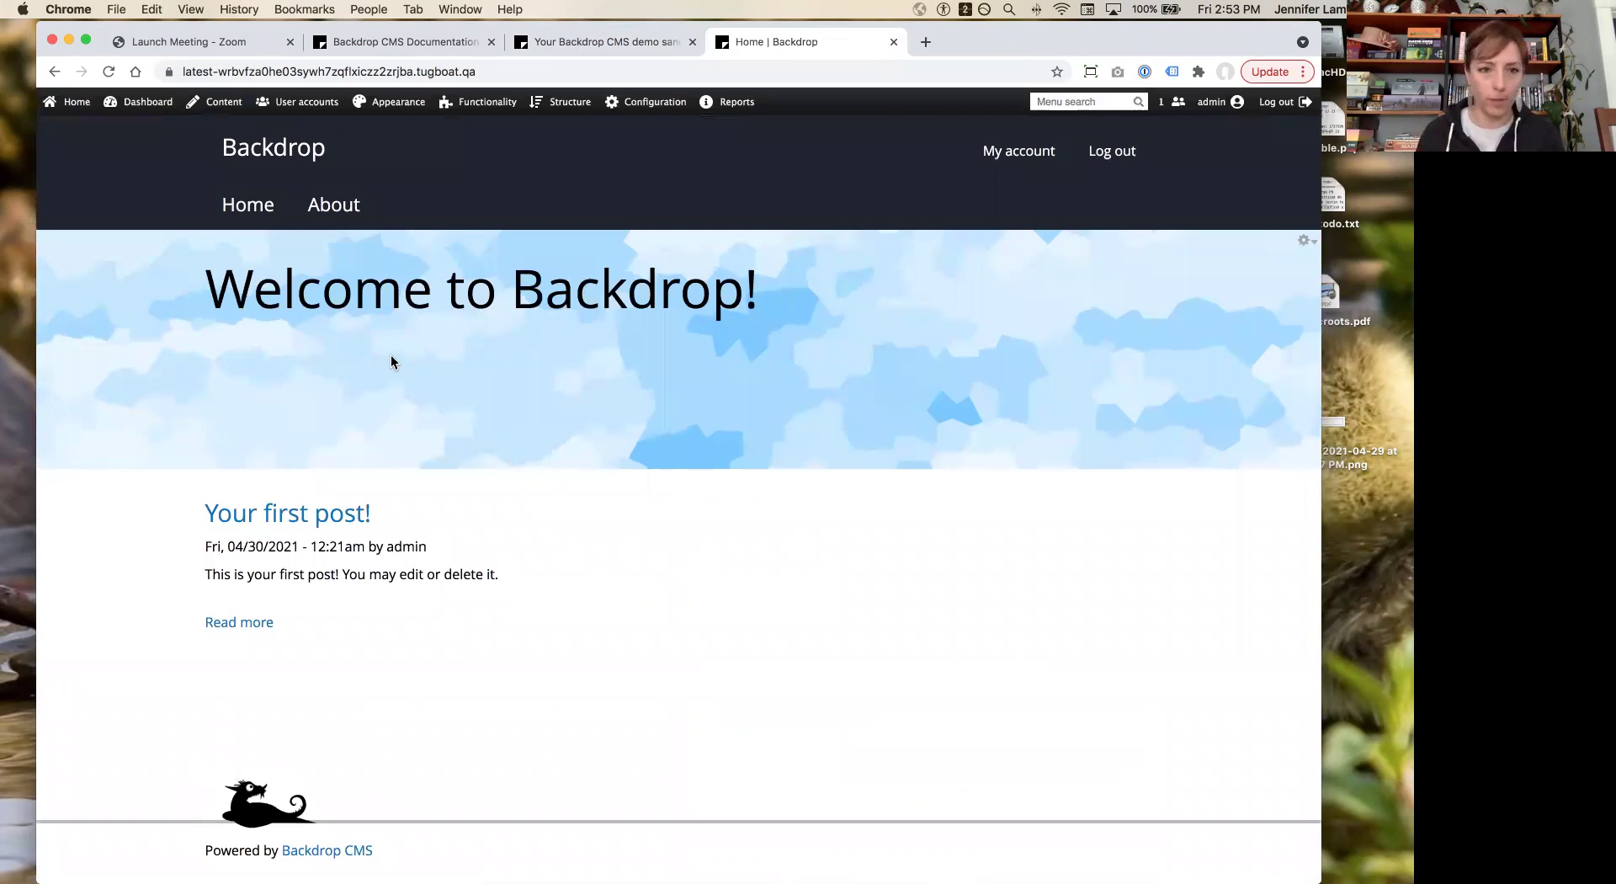
click(335, 208)
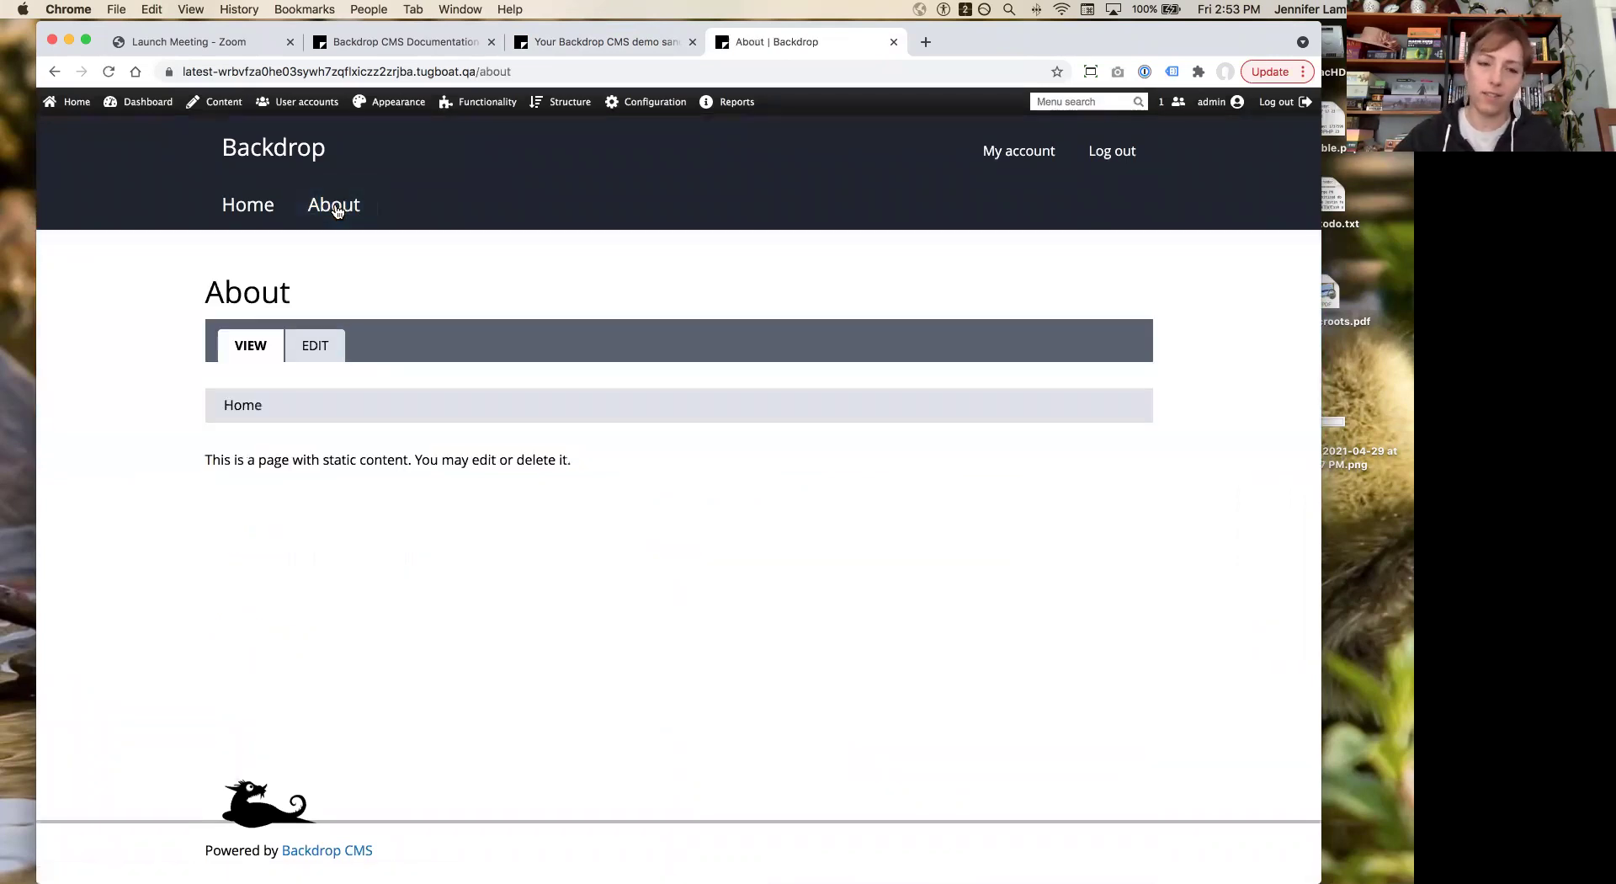
click(236, 212)
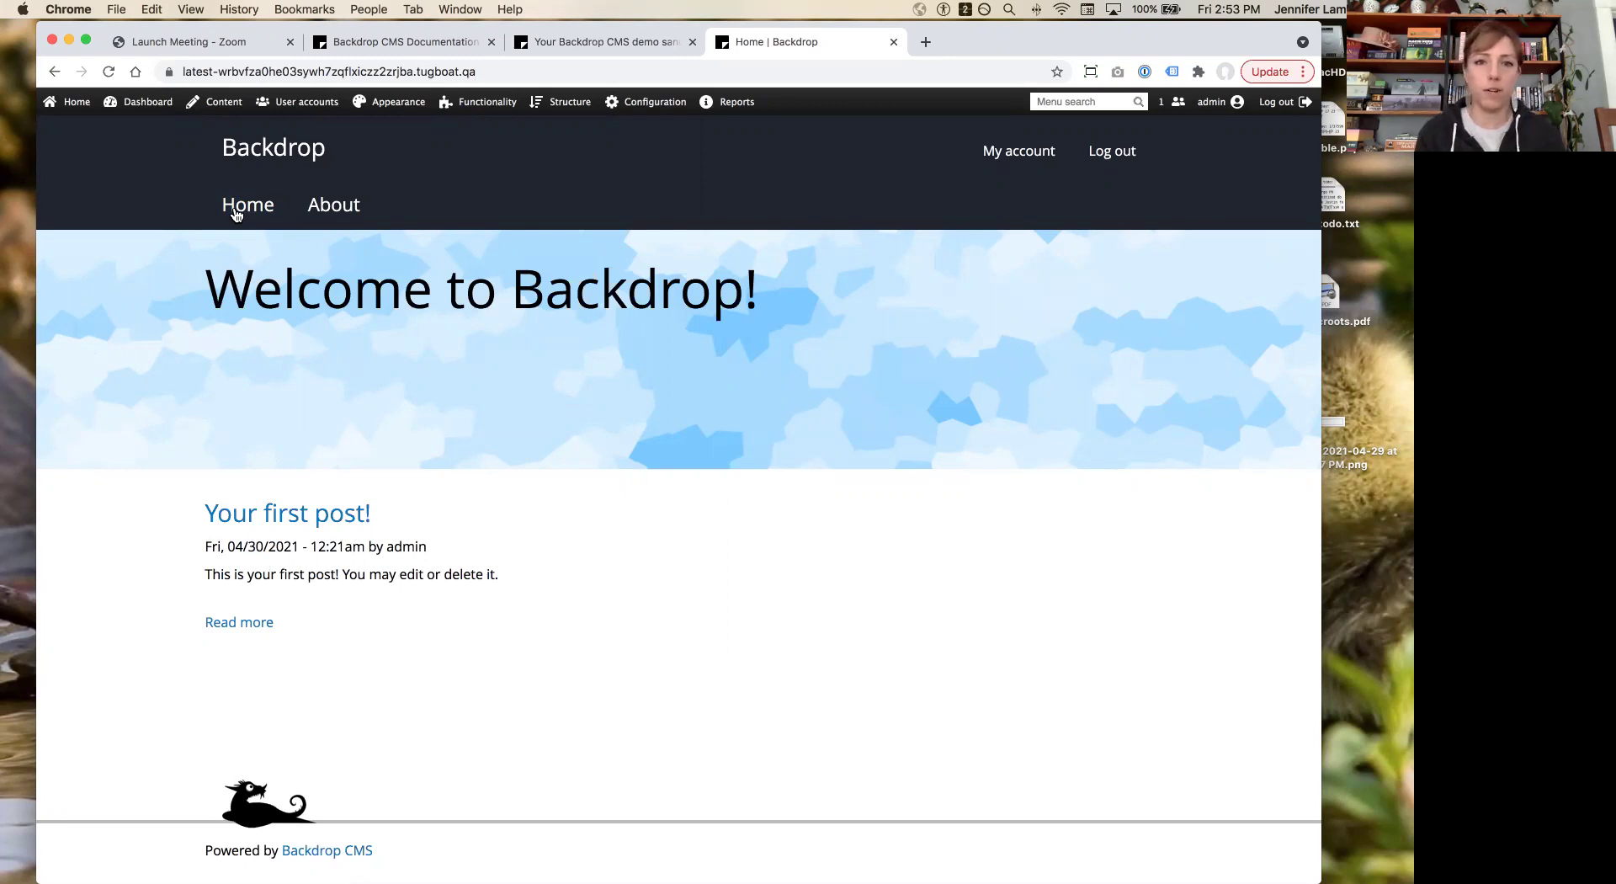
click(236, 215)
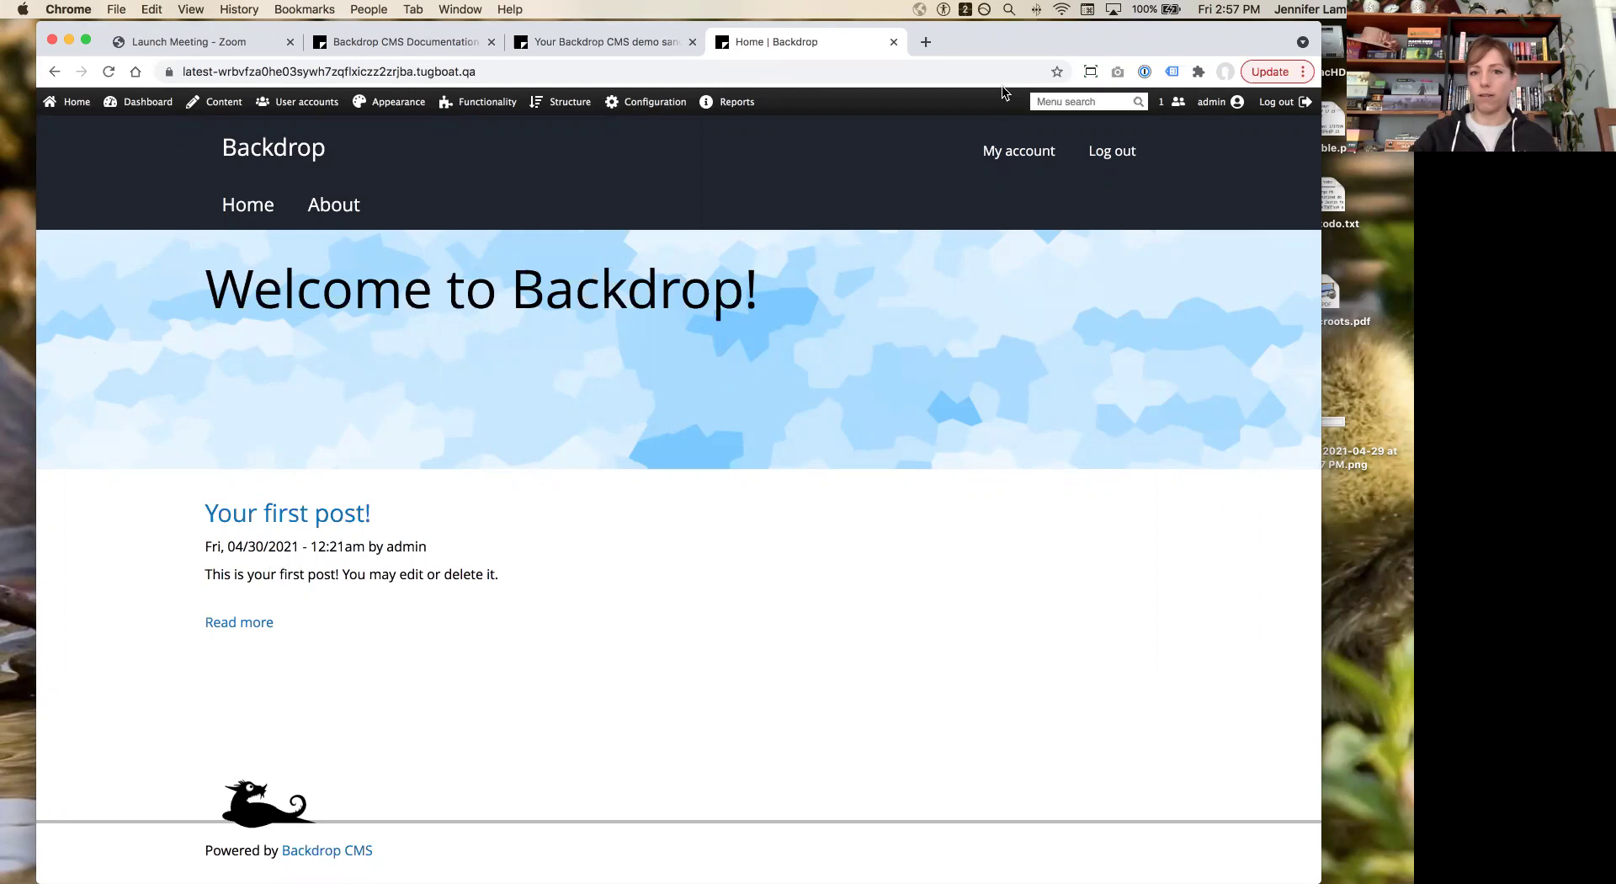
Step: Navigate Configuration > Development > Configuration management to the Synchronize page showing no staged changes
click(646, 102)
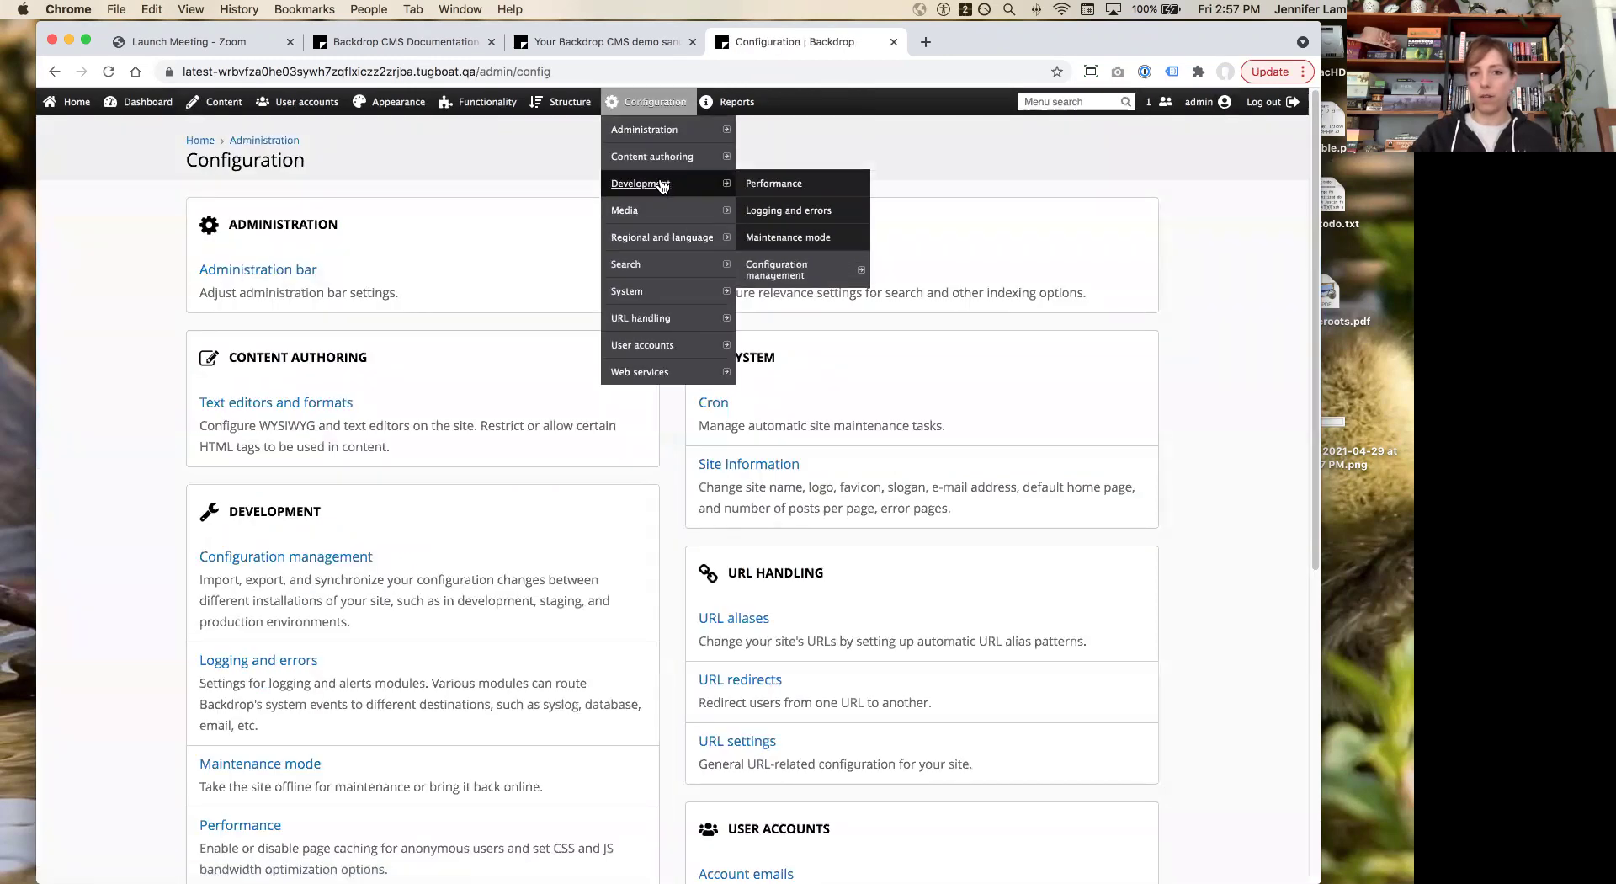
click(662, 184)
click(297, 221)
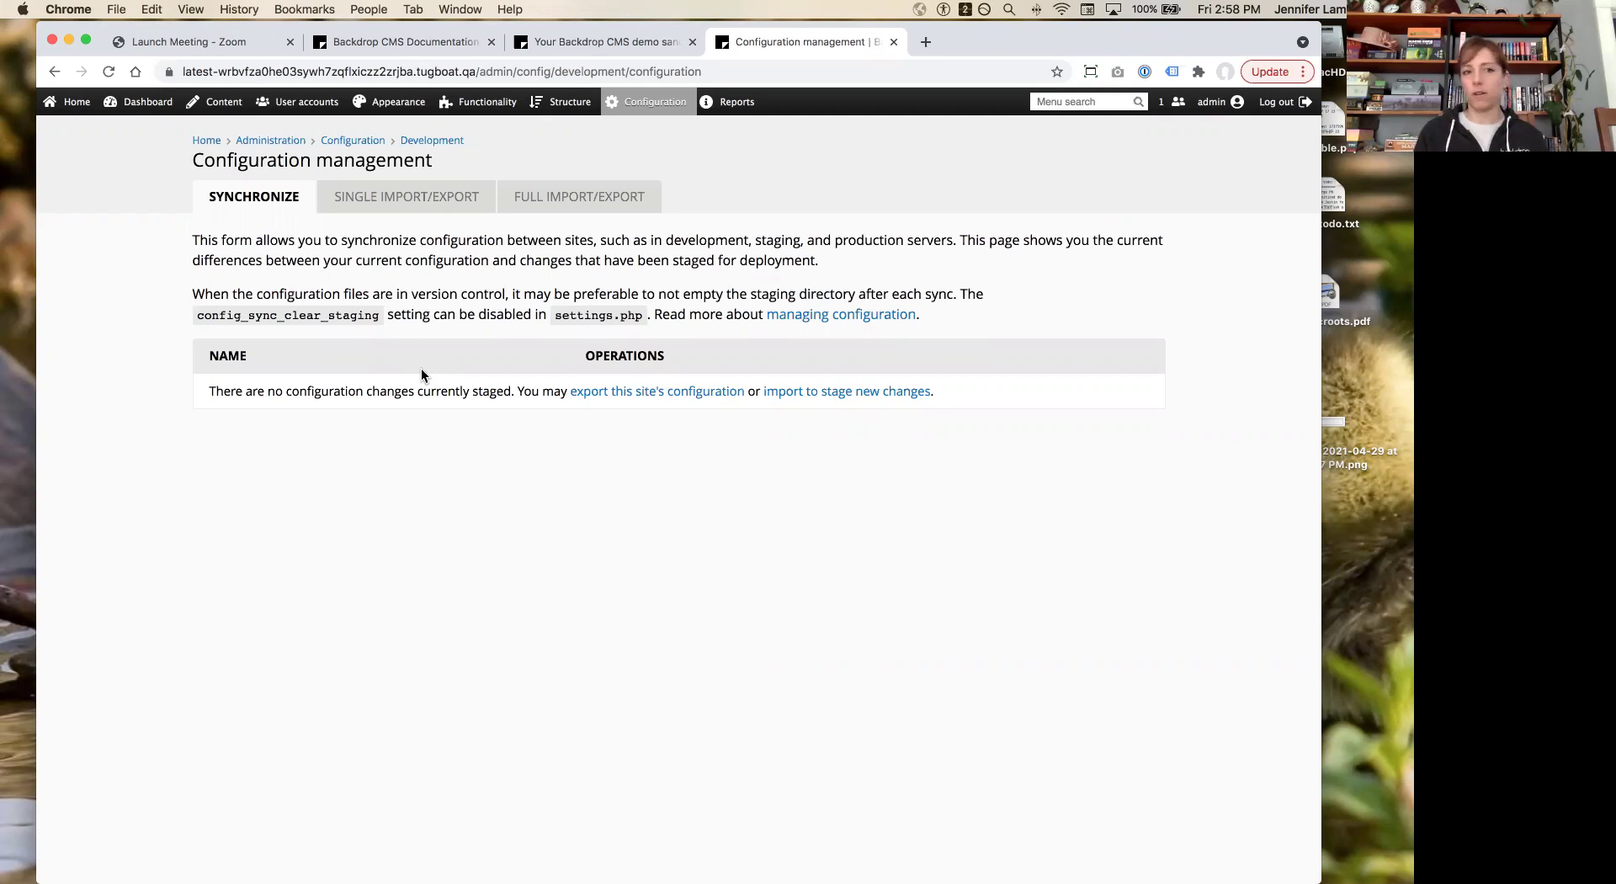
Step: Load docs.backdropcms.org in a new Chrome tab
mouse_move(408, 108)
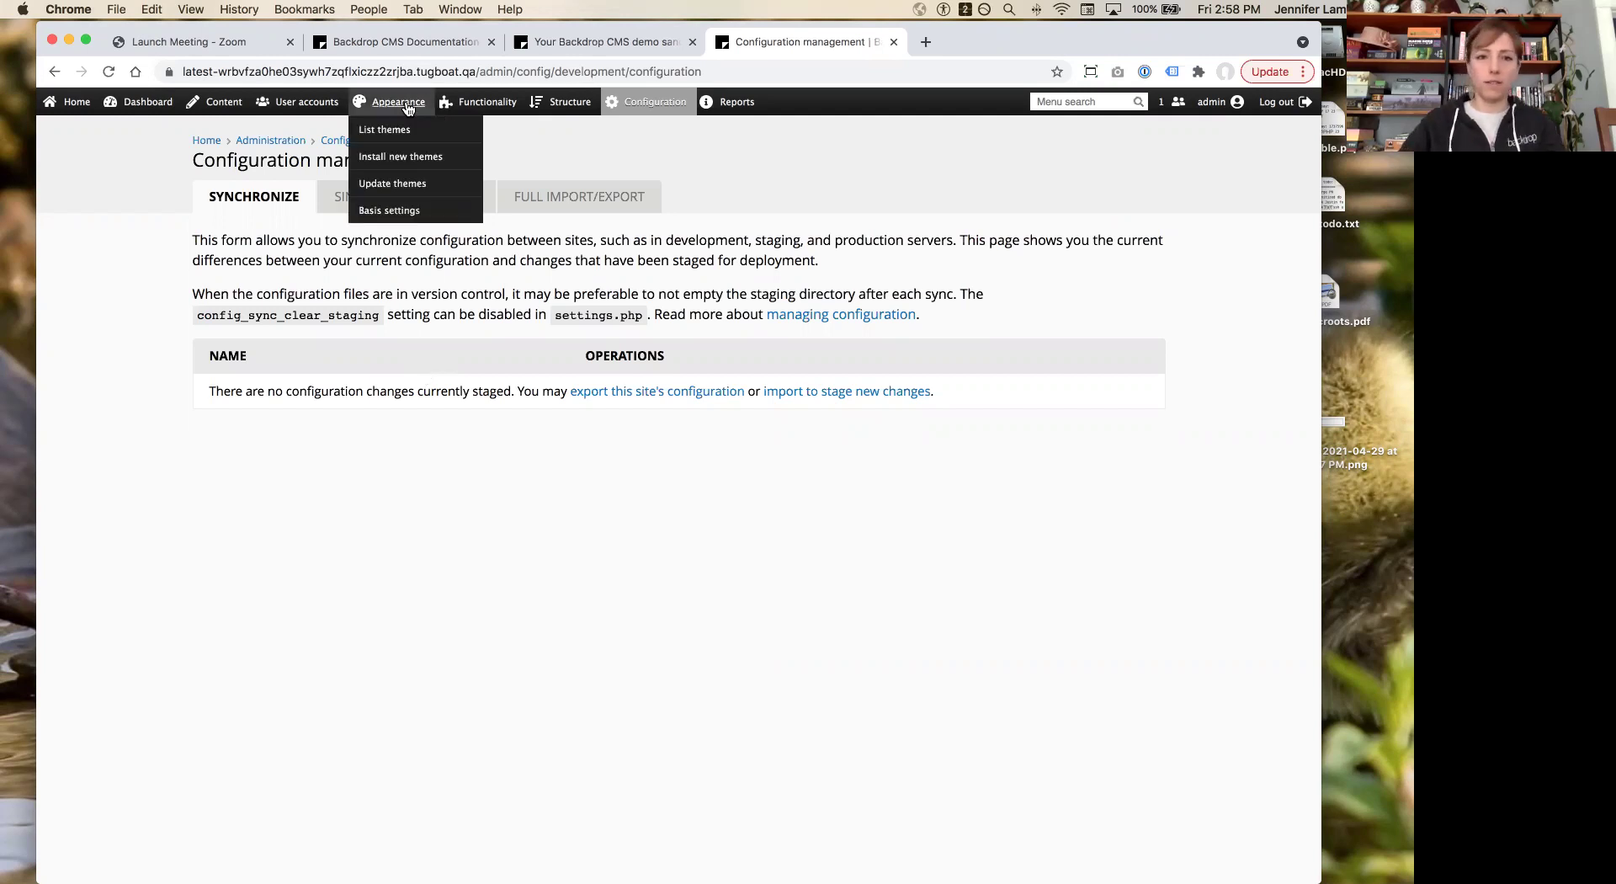
key(super+t)
text(dpcs)
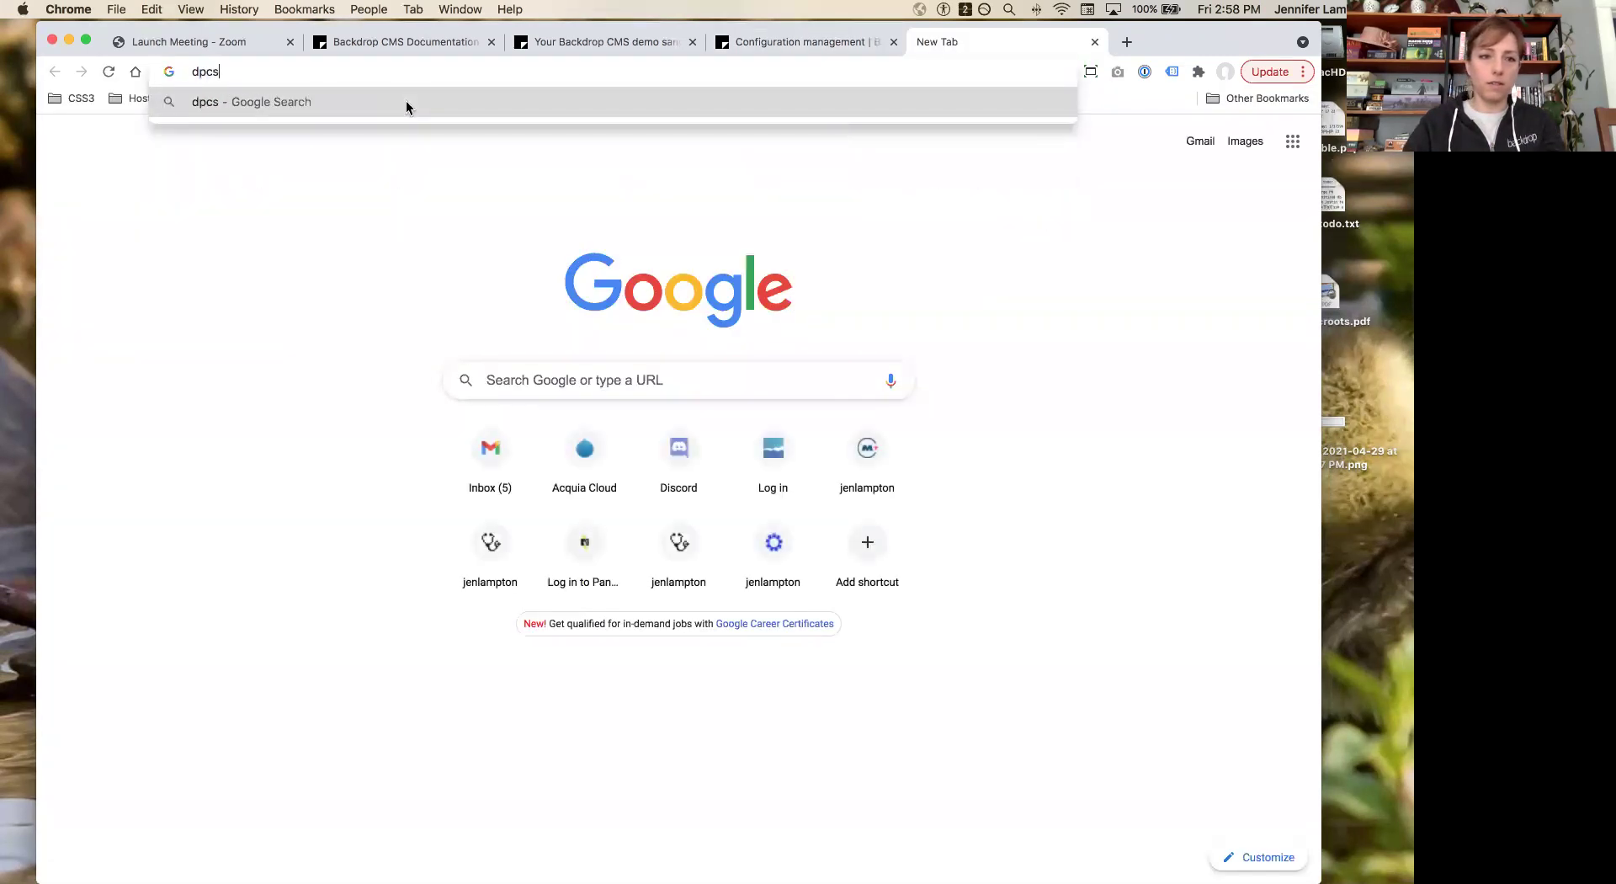
key(BackSpace)
key(BackSpace)
key(BackSpace)
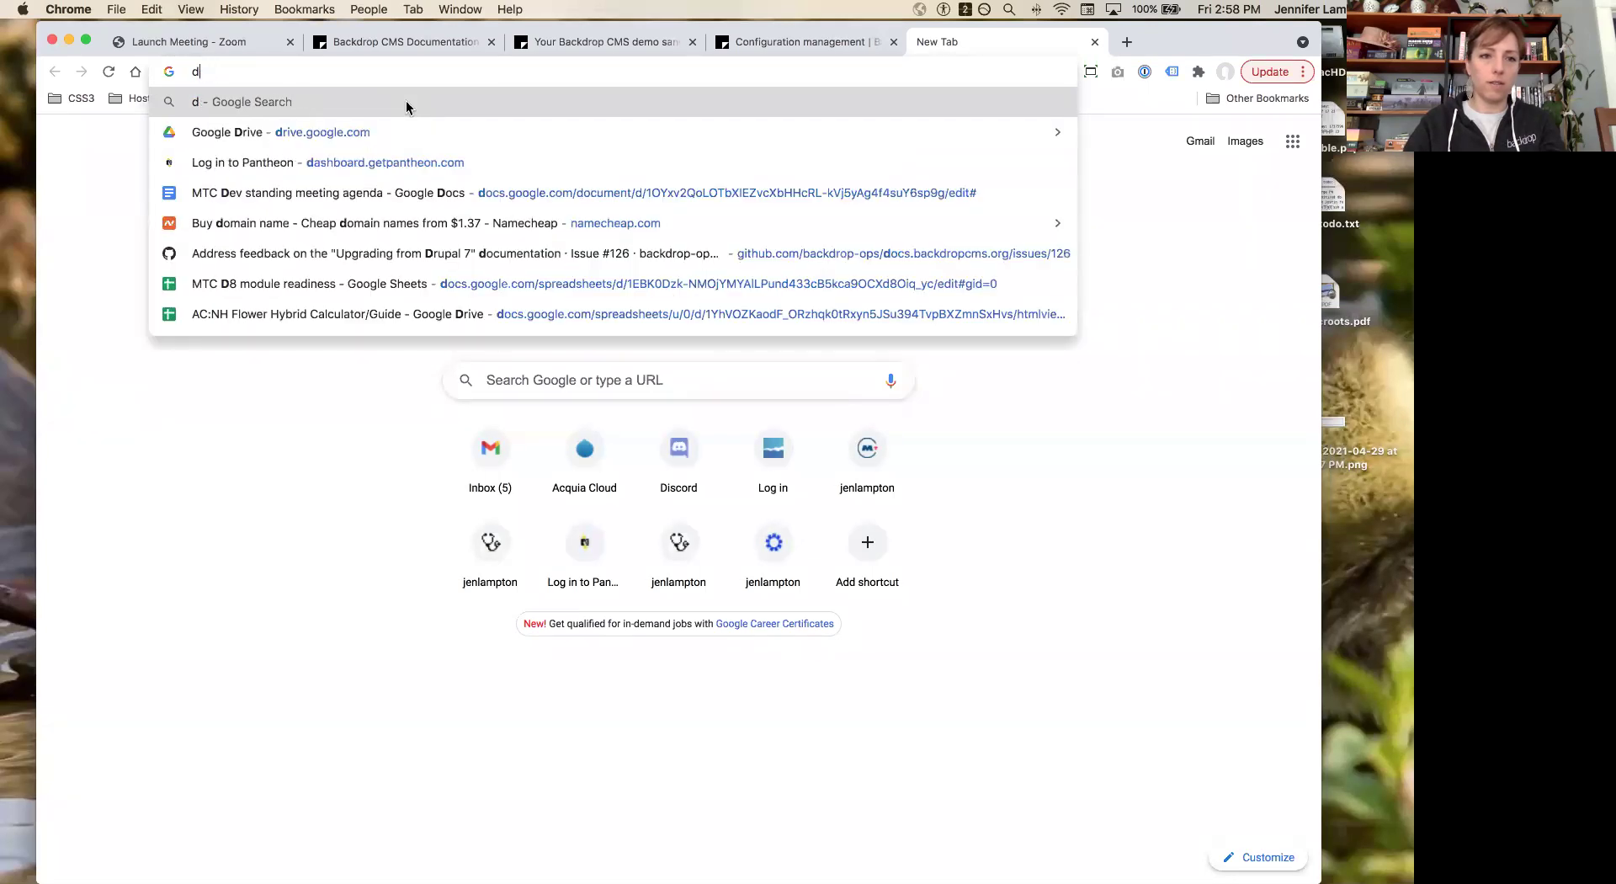
text(ocs)
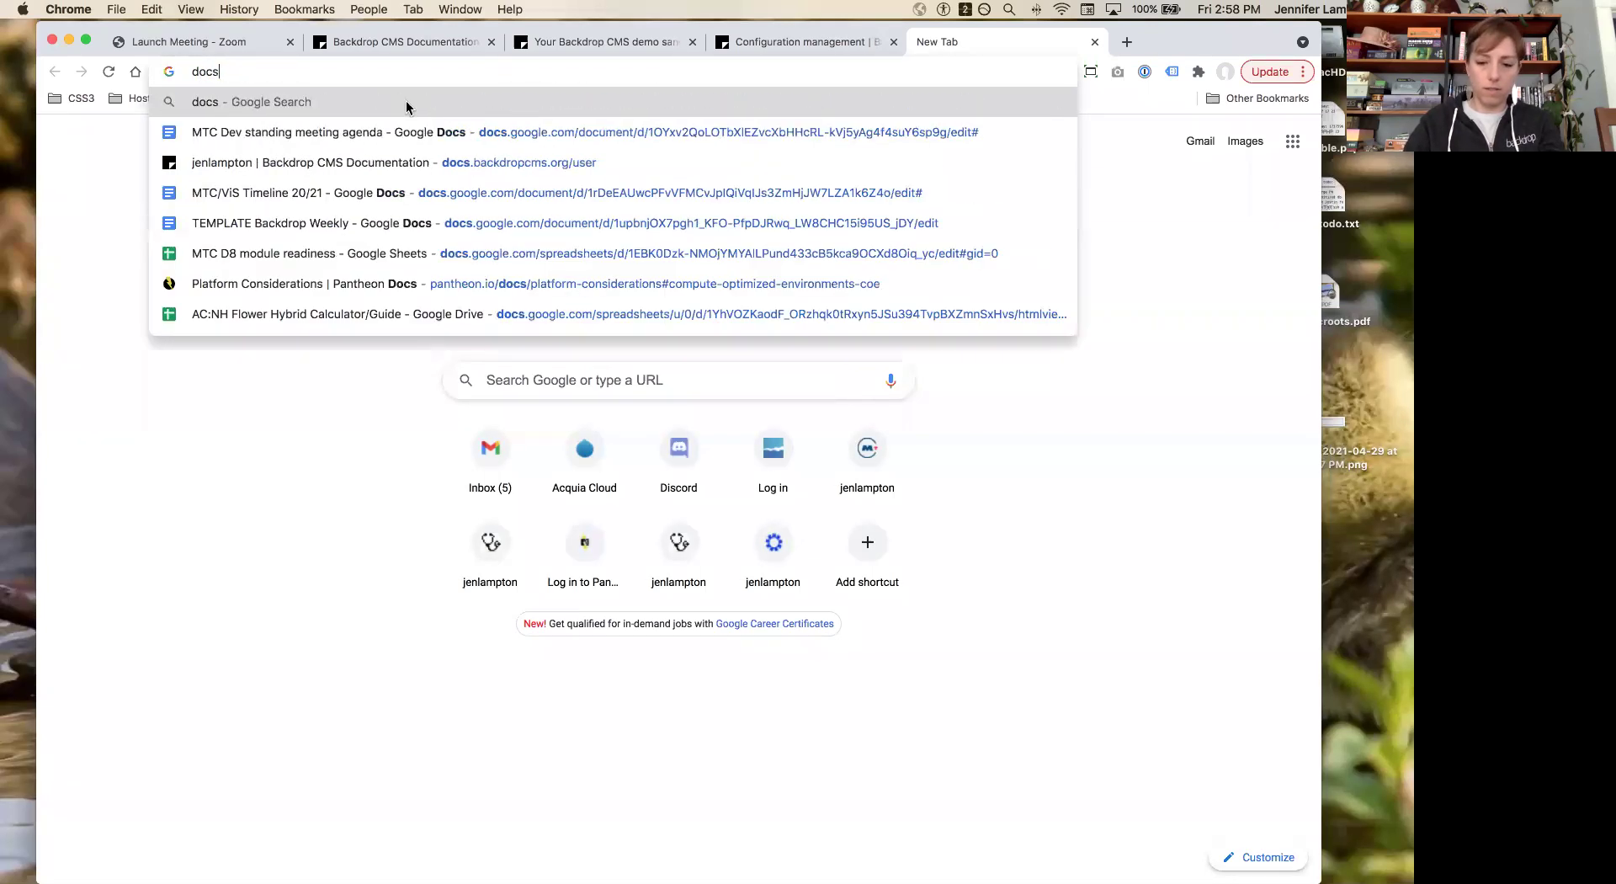
text(.)
key(Return)
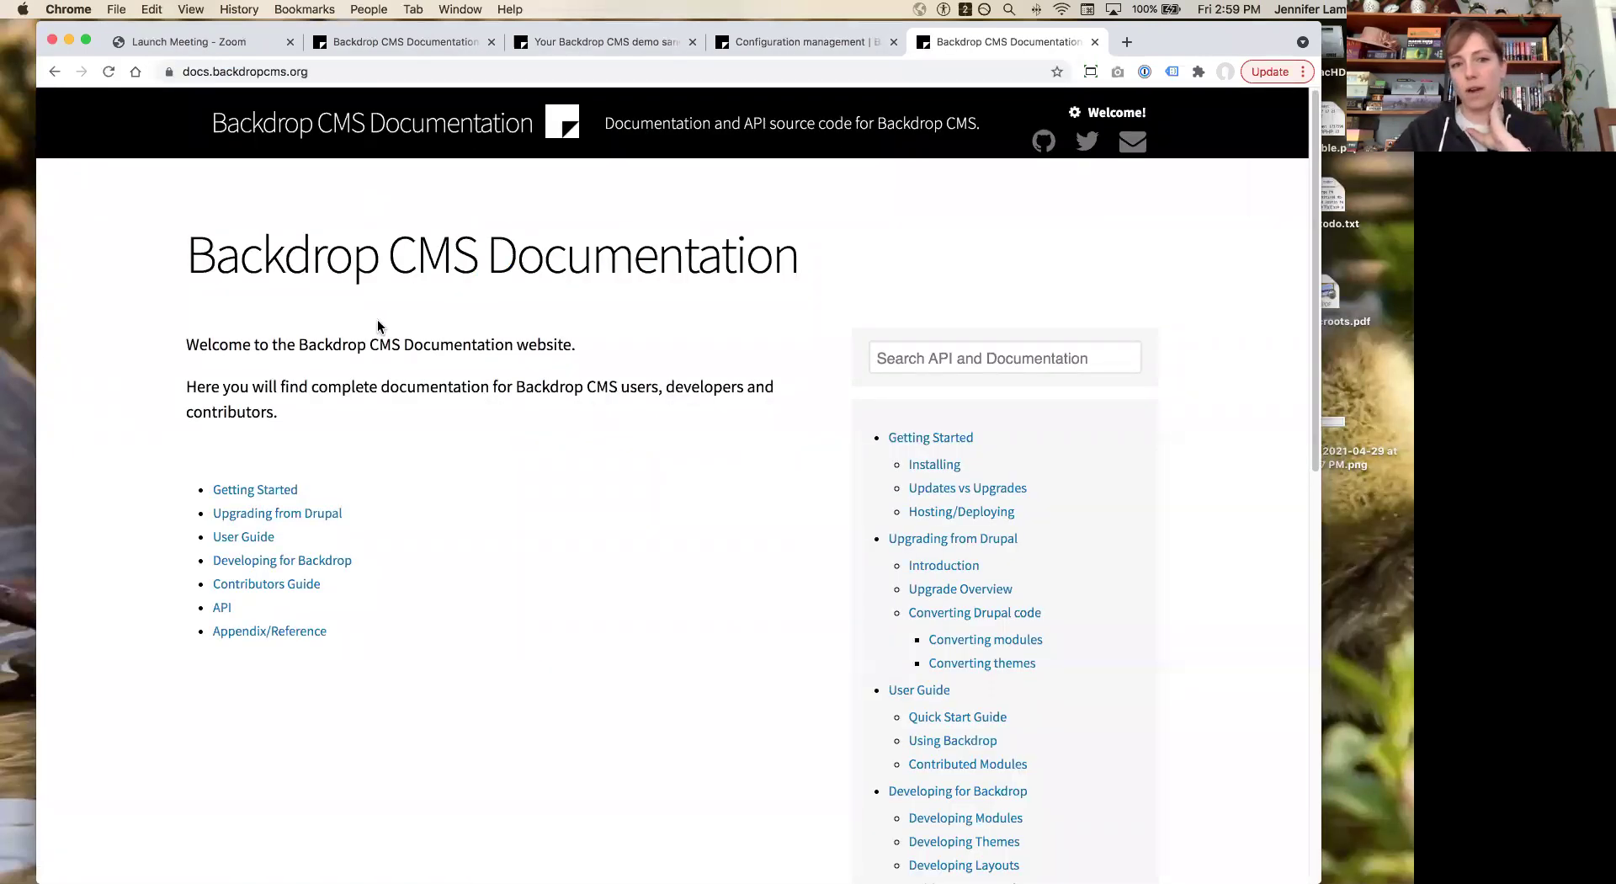
Step: Skim the documentation home page sections and open Installing under Getting Started
scroll(377, 327, down, 1)
scroll(377, 326, up, 1)
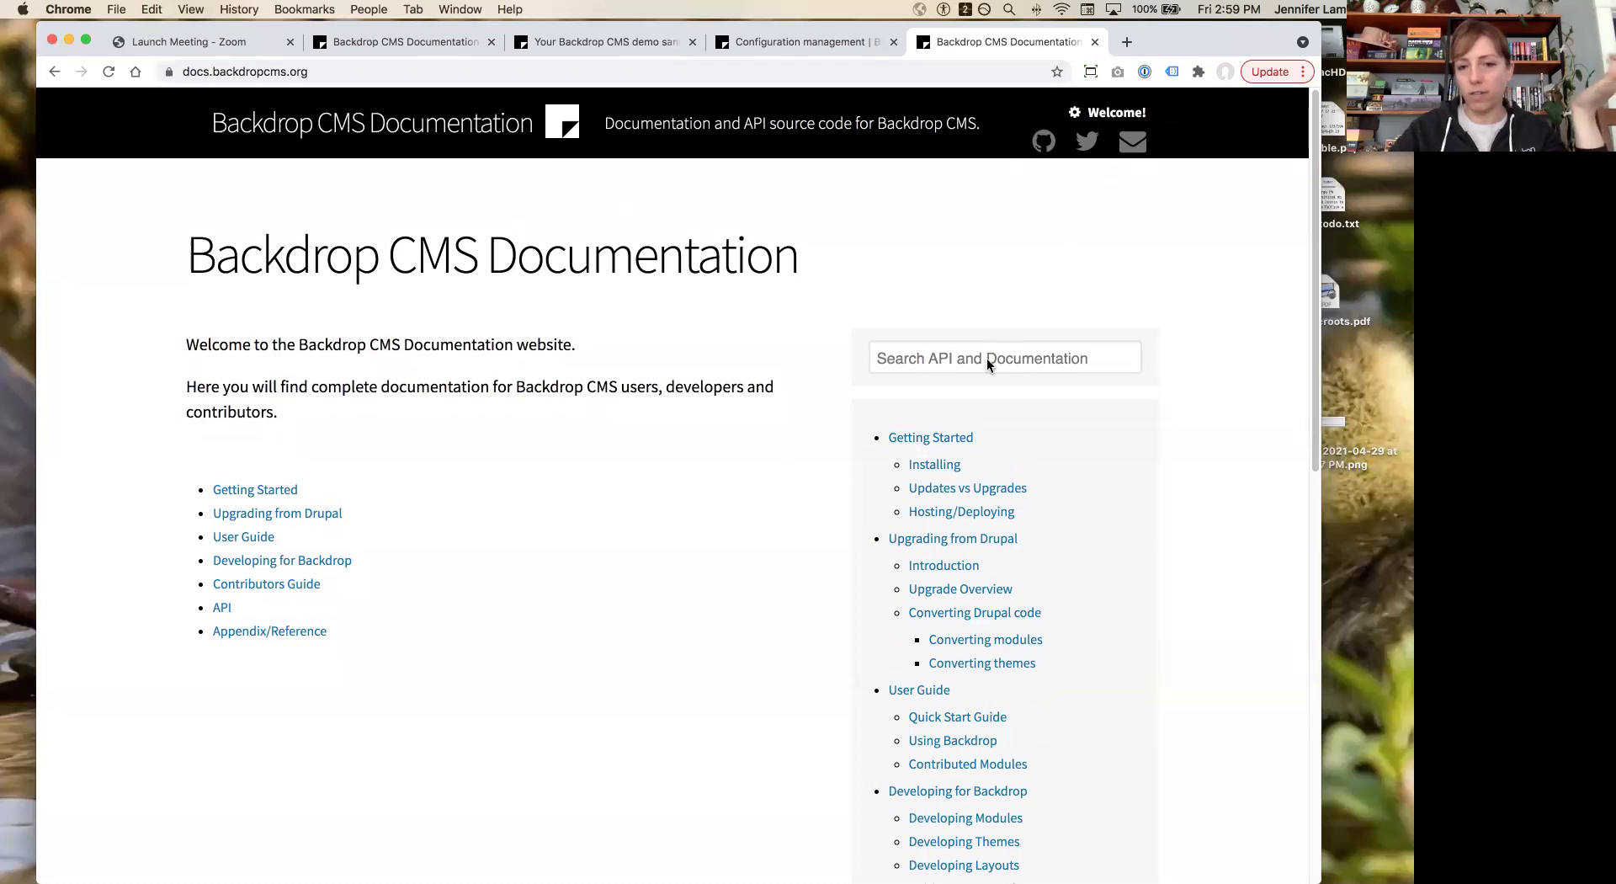
scroll(947, 436, down, 5)
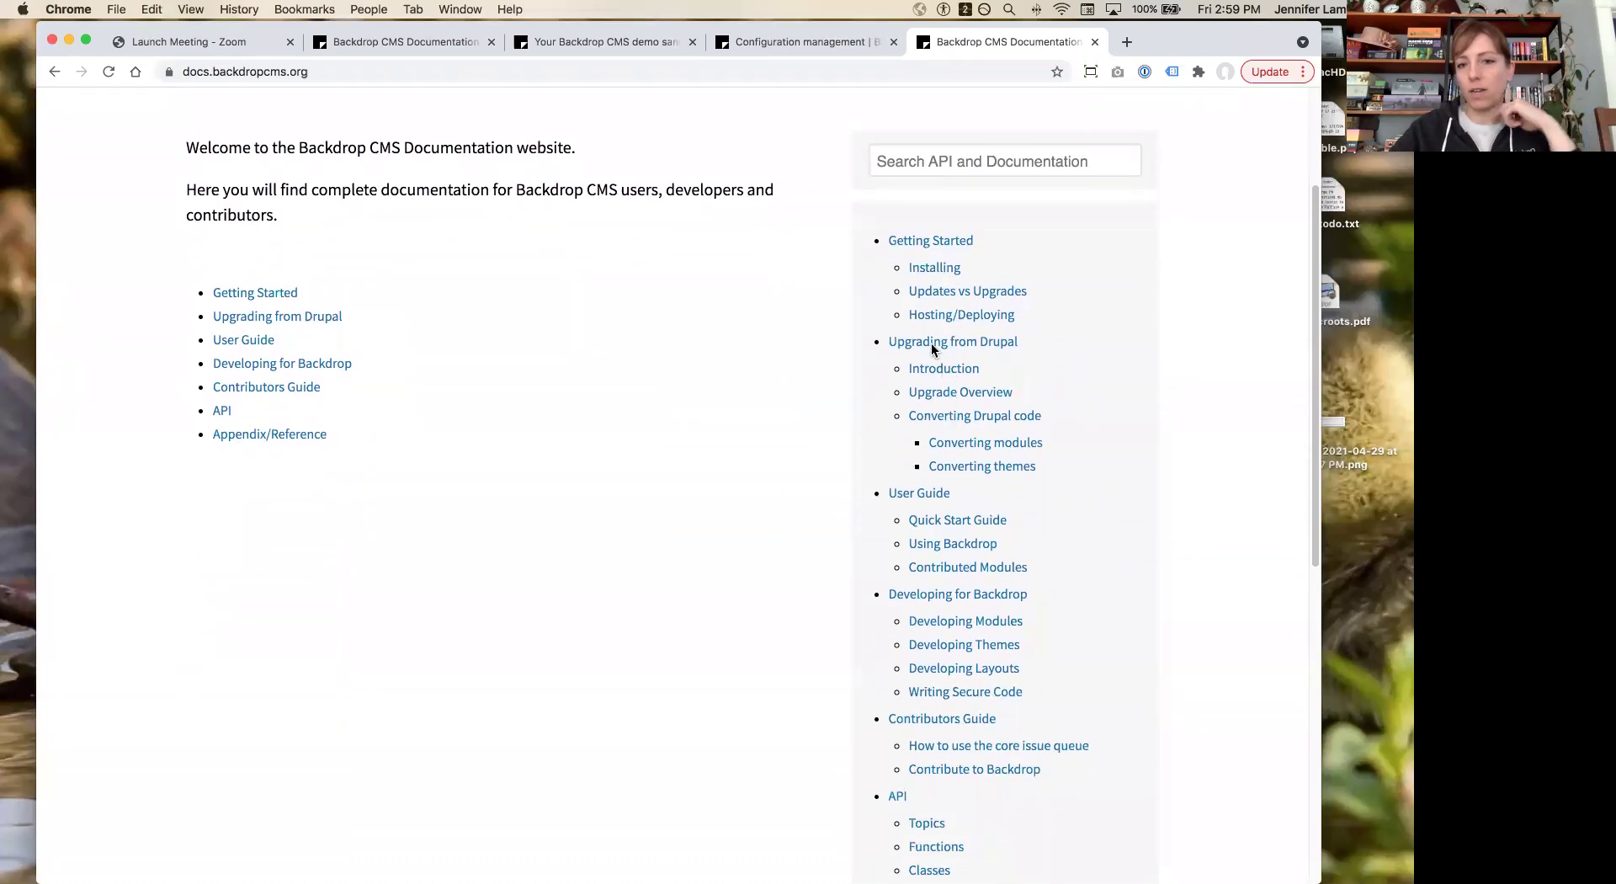
scroll(949, 297, down, 2)
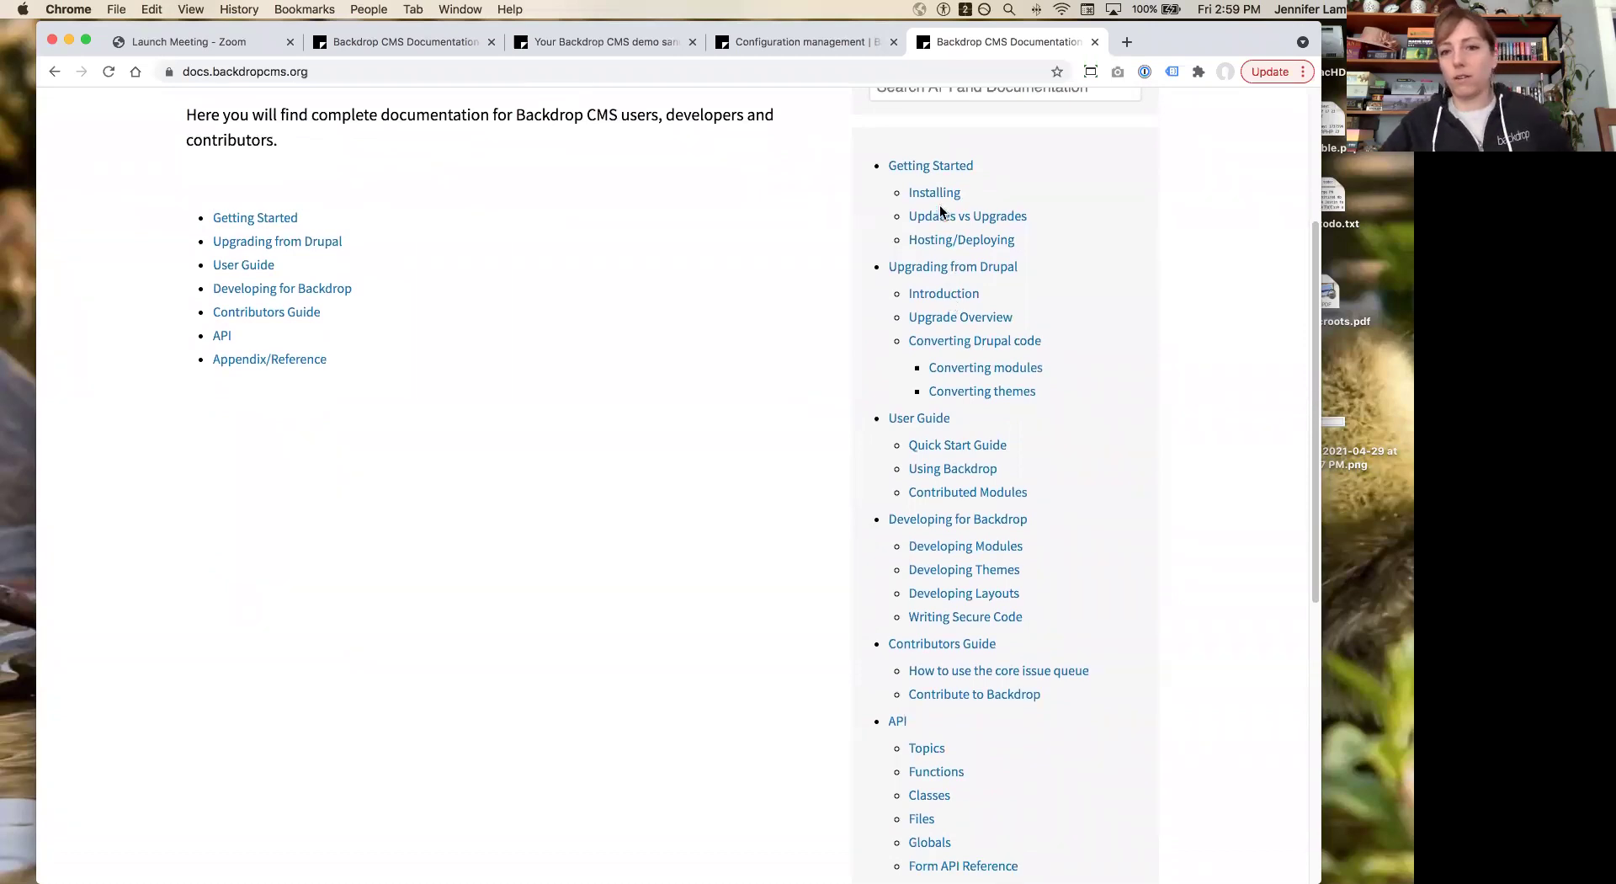
click(940, 198)
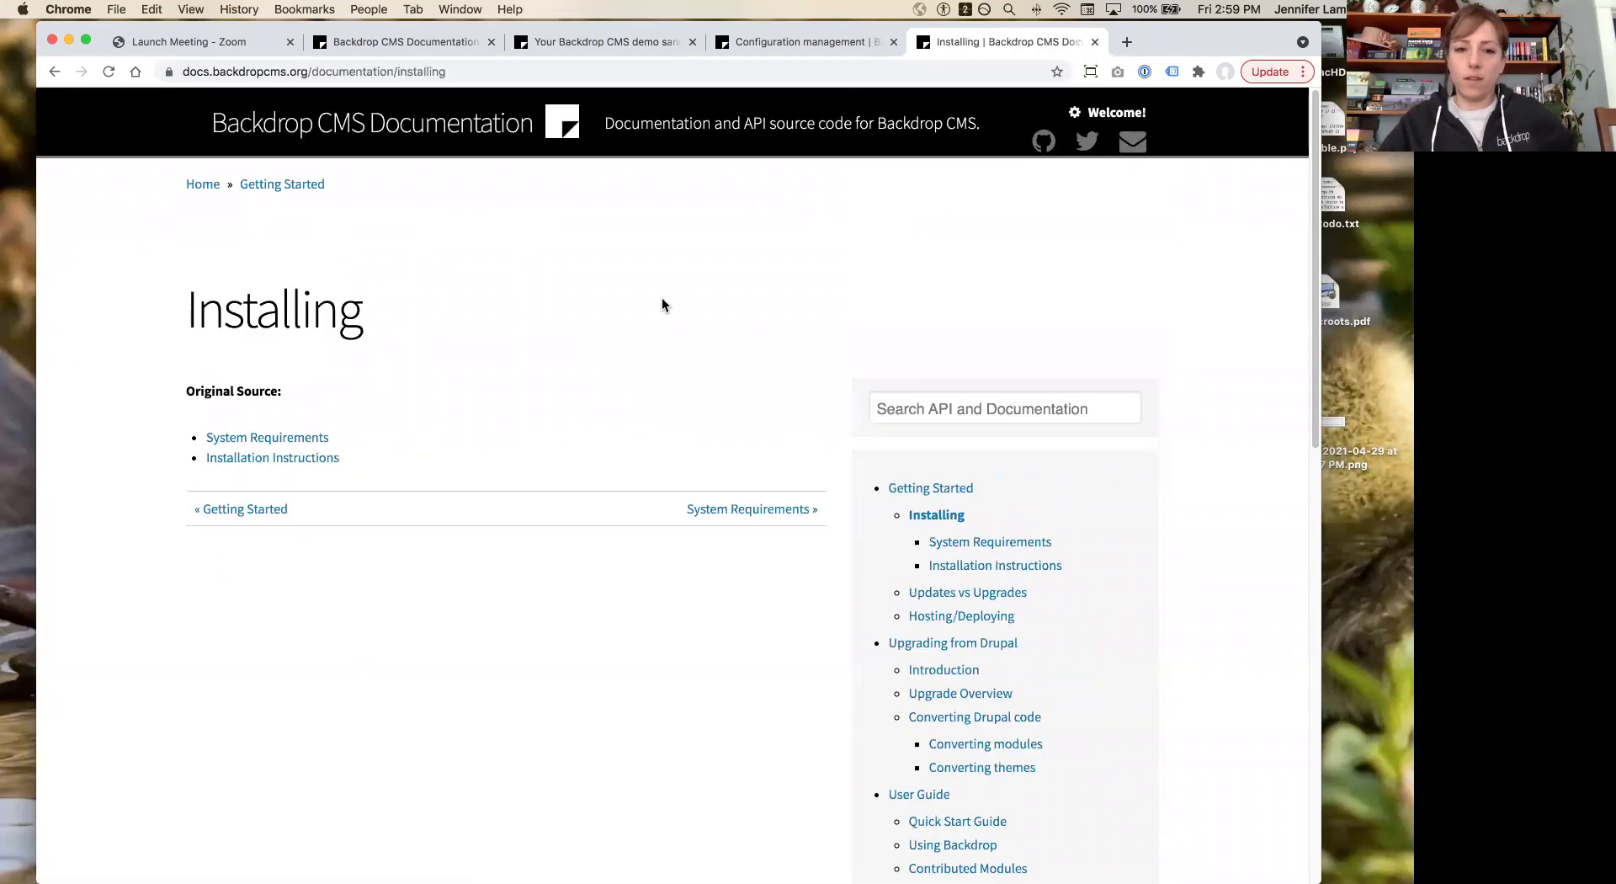
Step: Read through the Installing page, then go to the Getting Started section page
scroll(661, 299, down, 8)
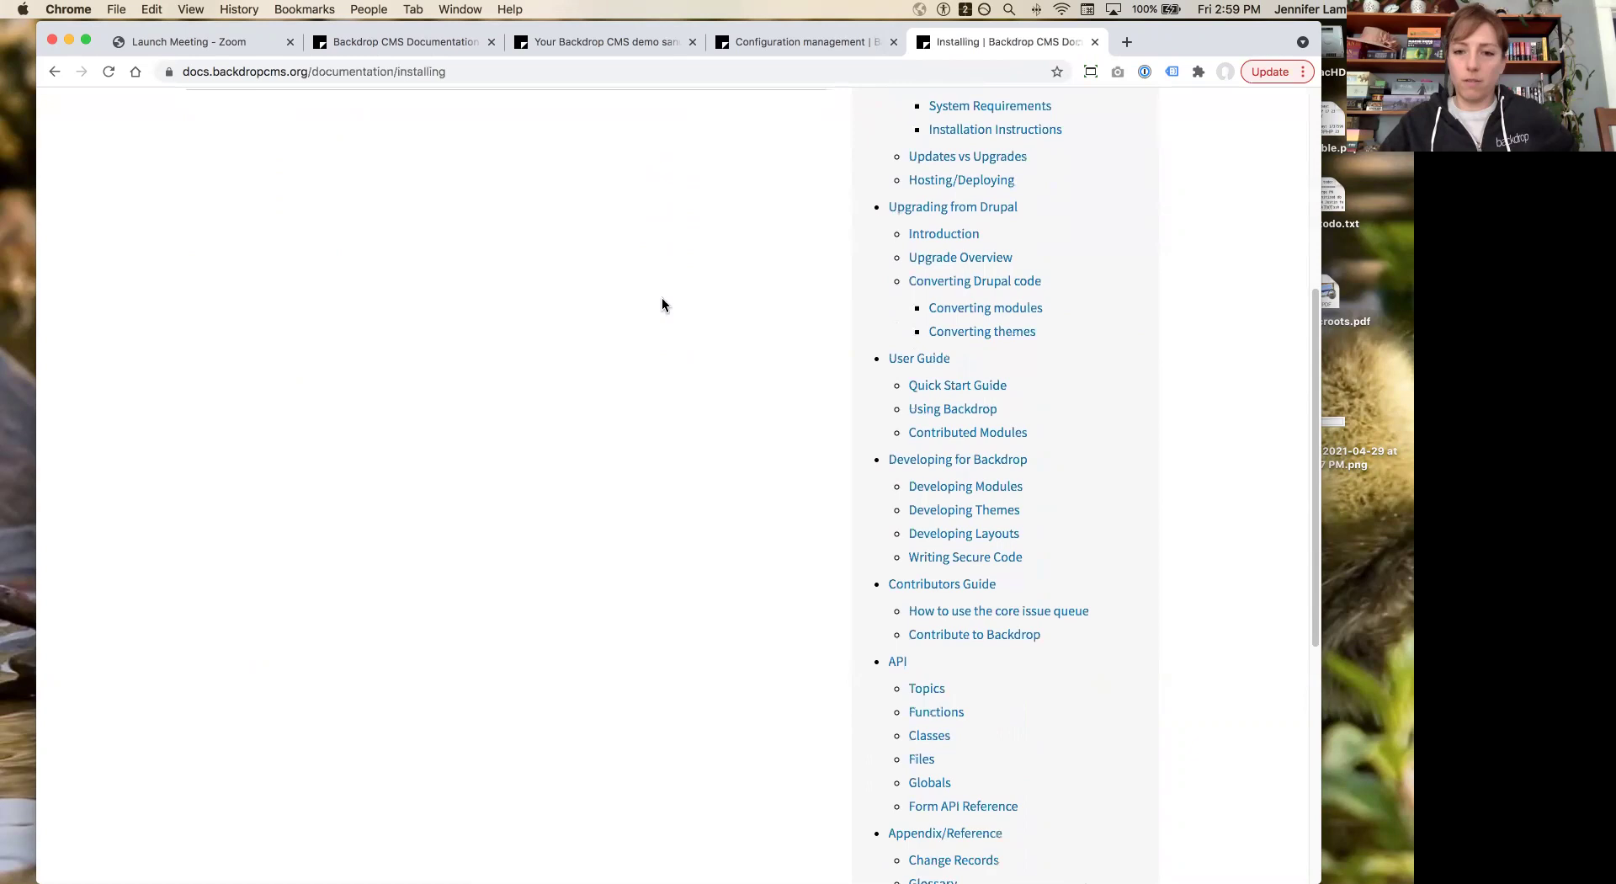
scroll(662, 300, down, 2)
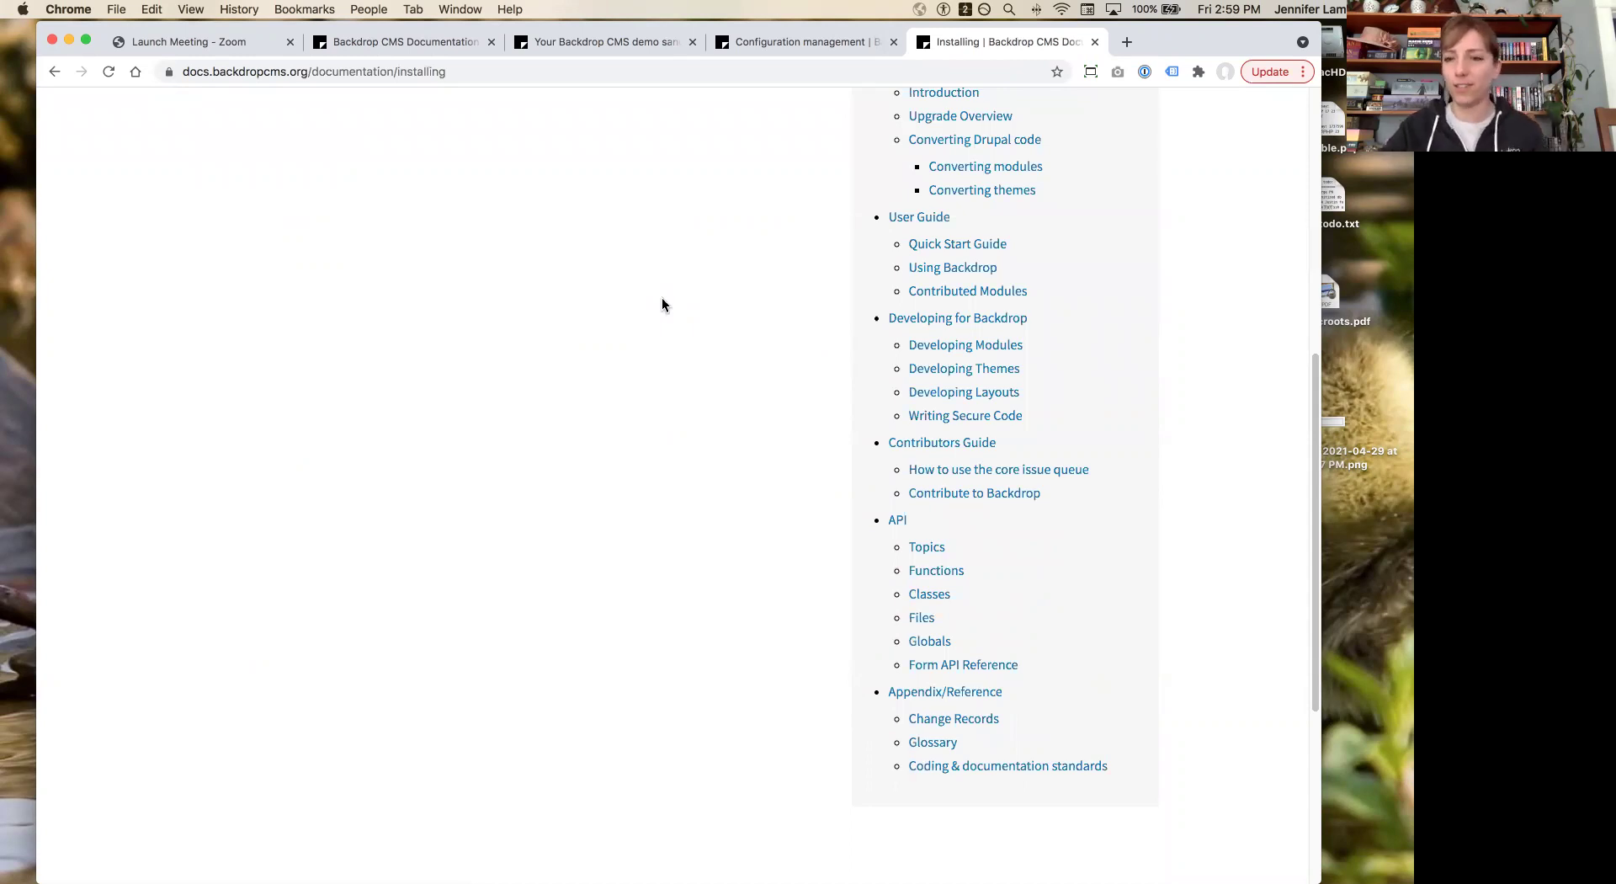
scroll(662, 303, up, 10)
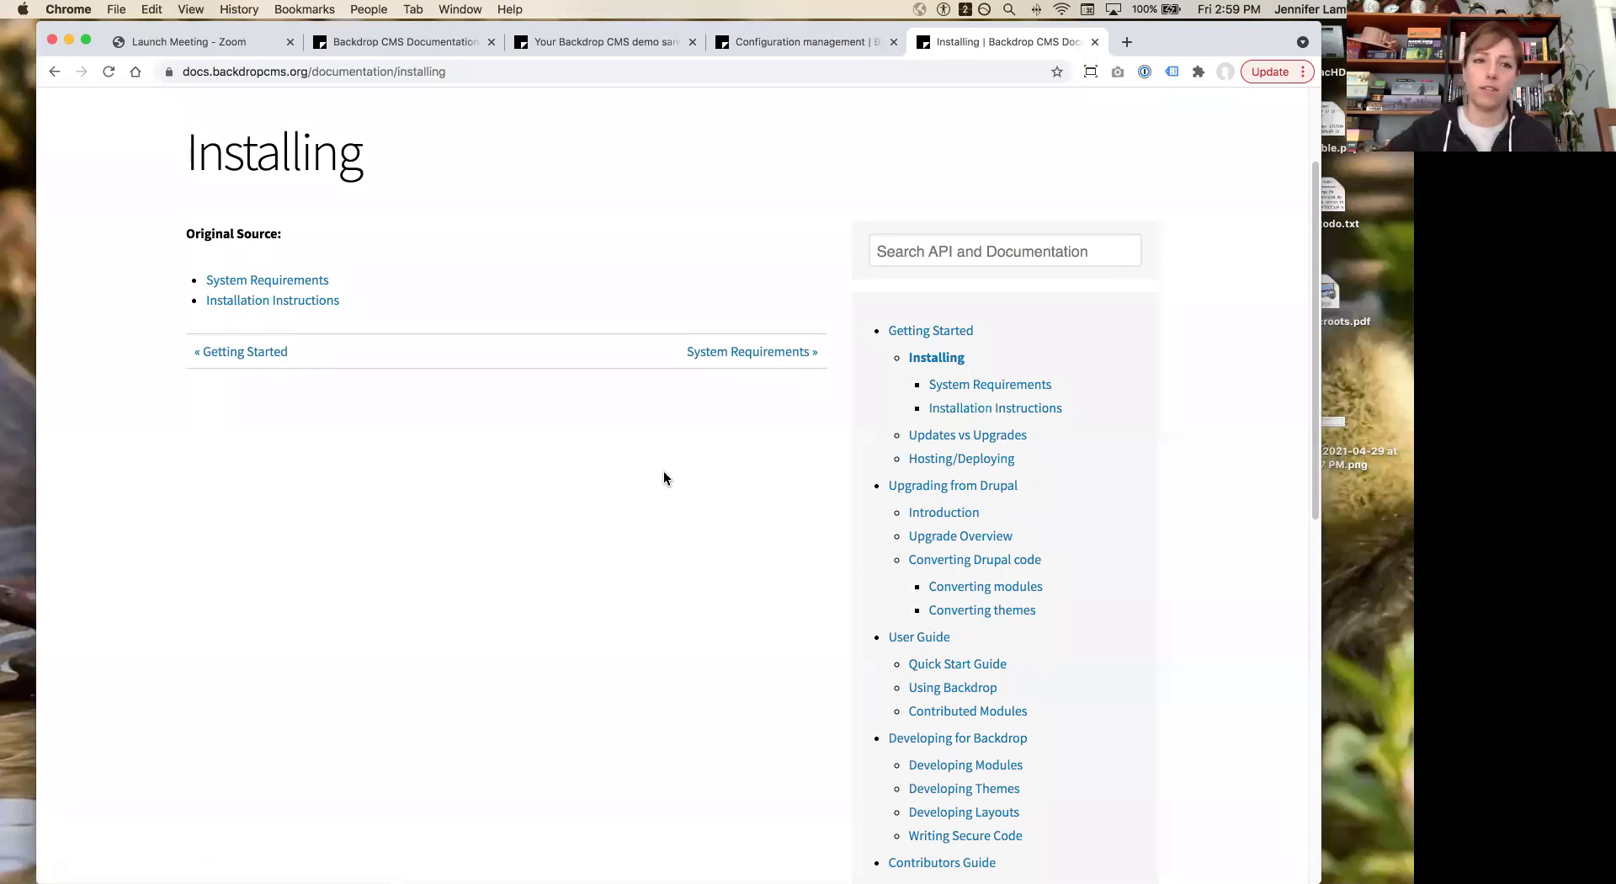
scroll(663, 472, up, 3)
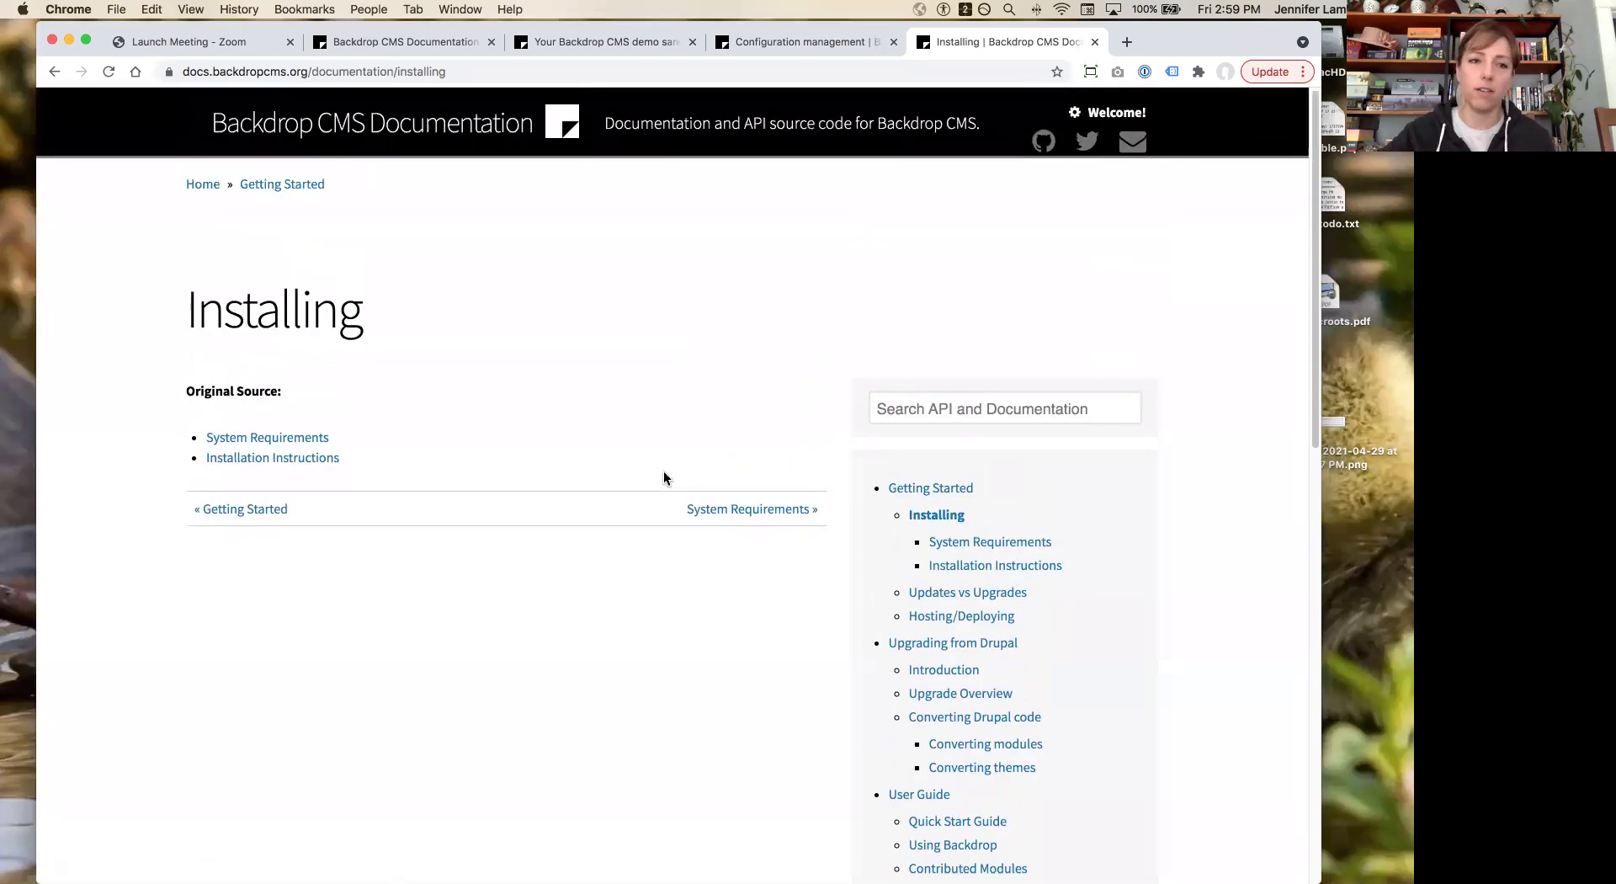
click(933, 489)
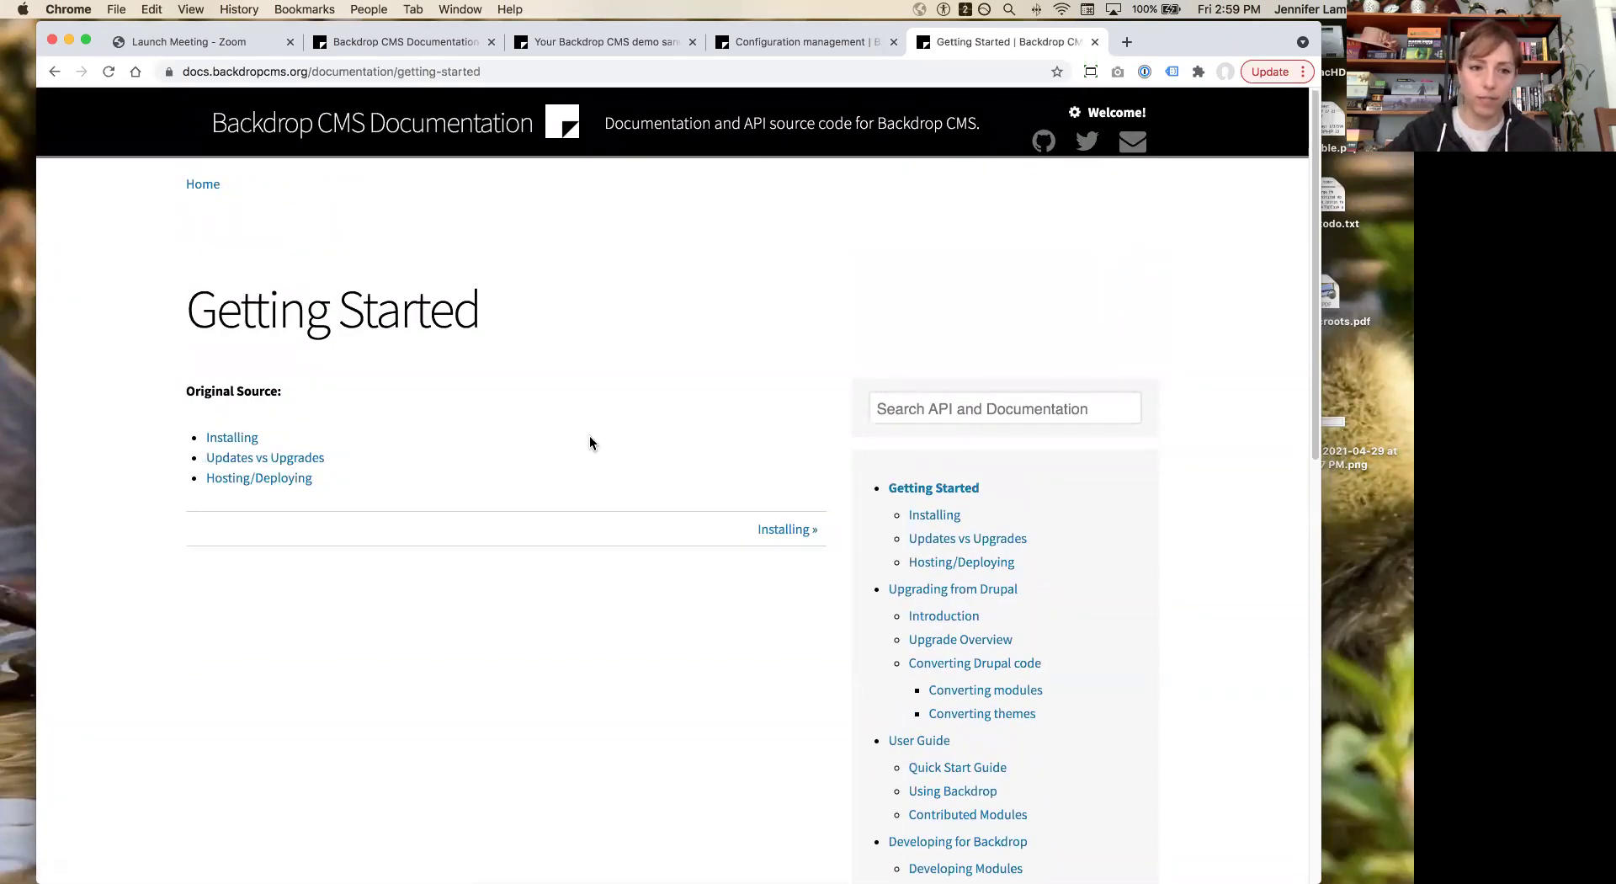